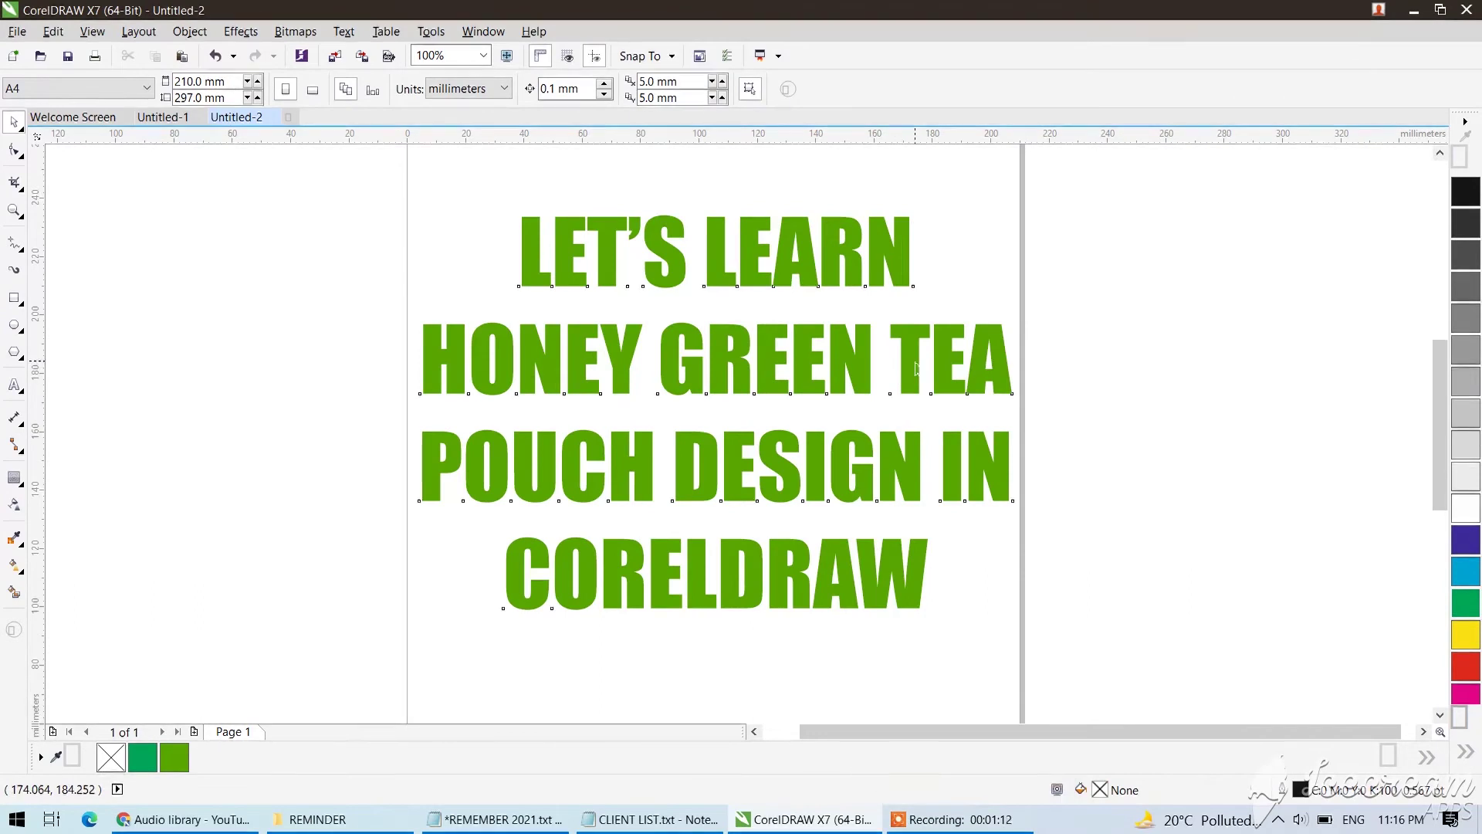
Delete the green title text so the A4 page is empty.
left_click(916, 369)
key("Delete")
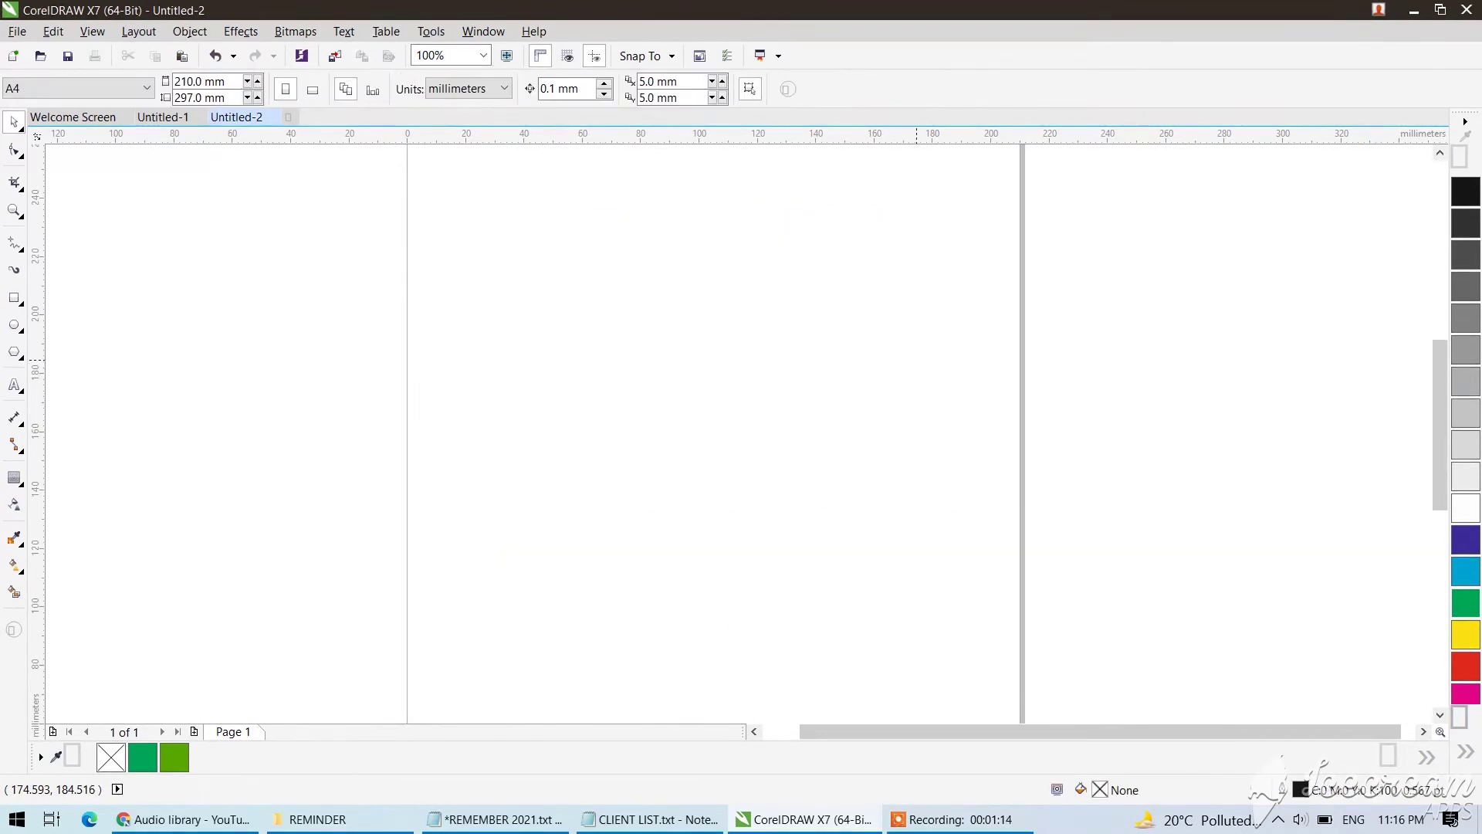
scroll(888, 347, "down", 2)
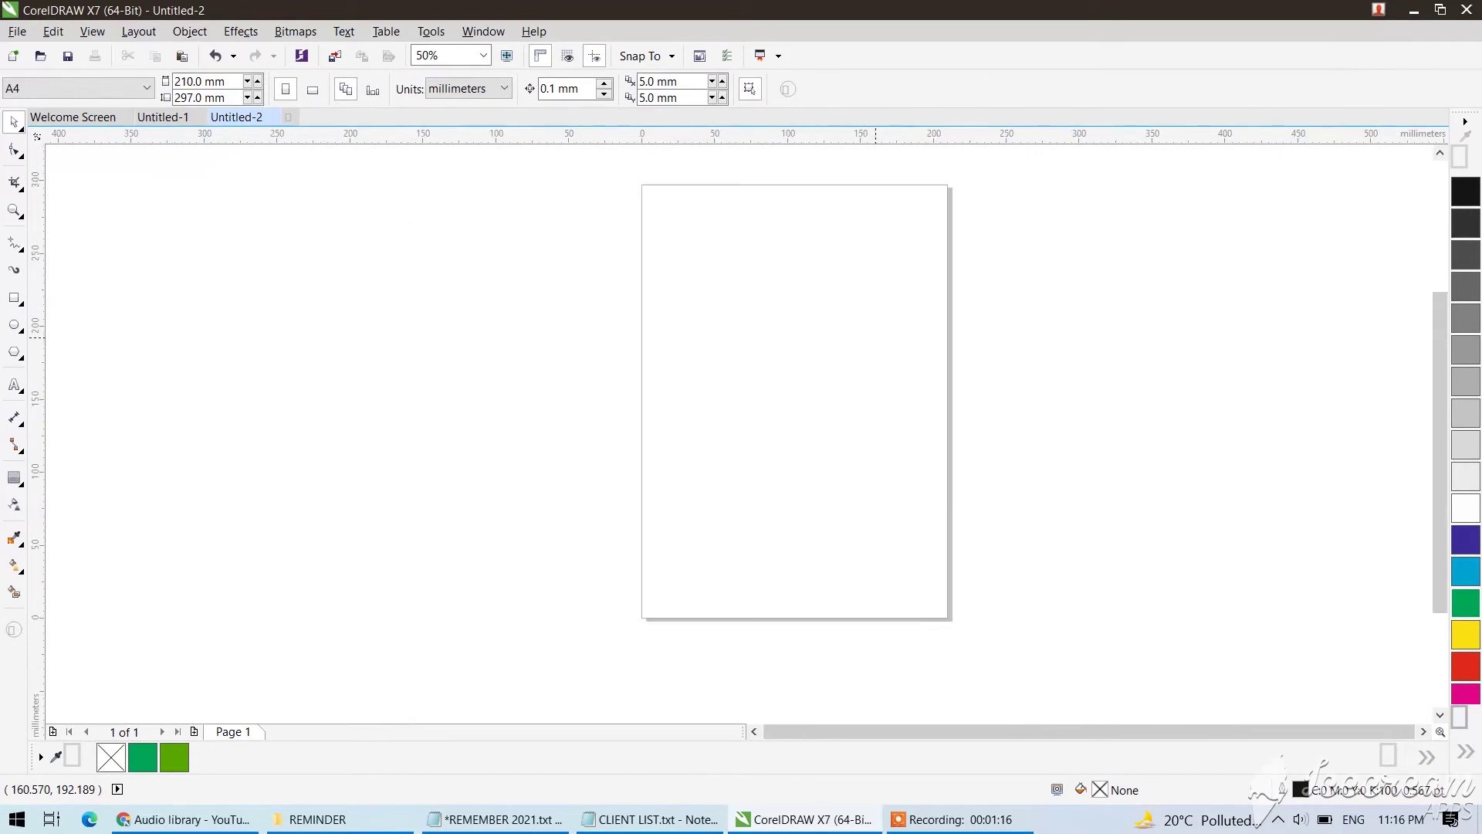
scroll(837, 308, "up", 2)
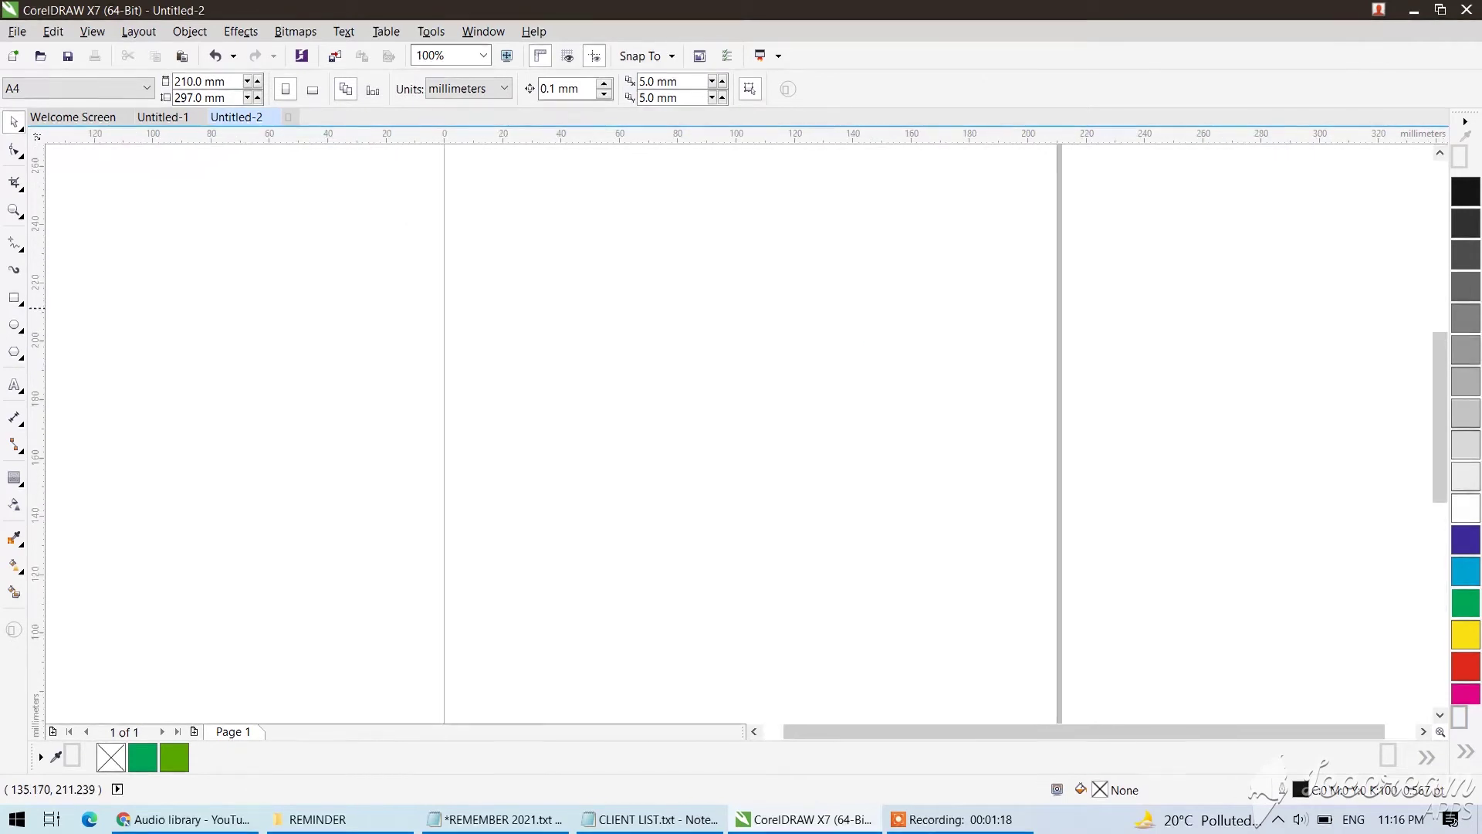
scroll(827, 308, "down", 2)
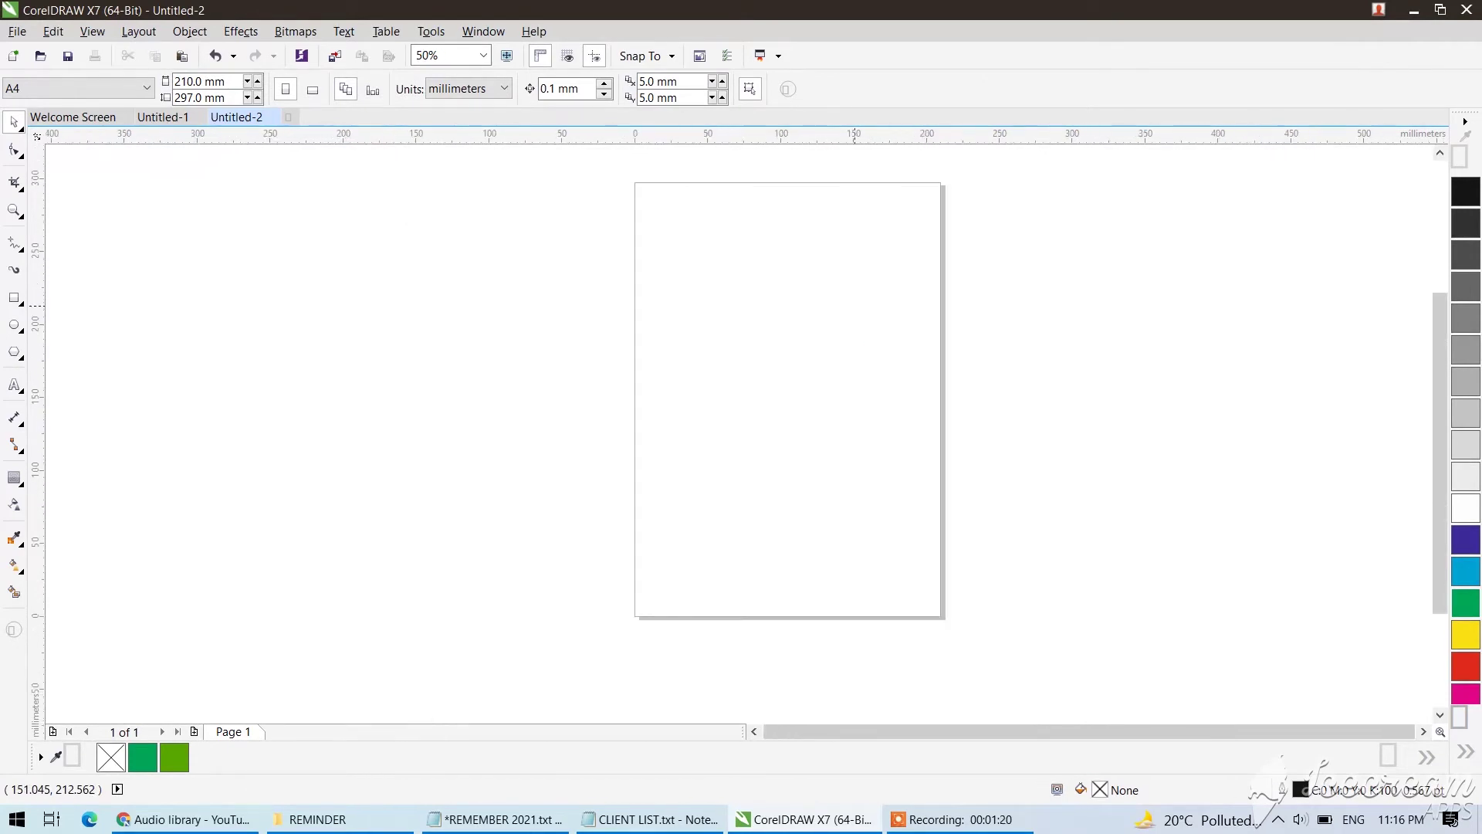
Browse to the HONEY GREEN TEA folder on the Desktop for importing, and show its files as large icons.
left_click(334, 58)
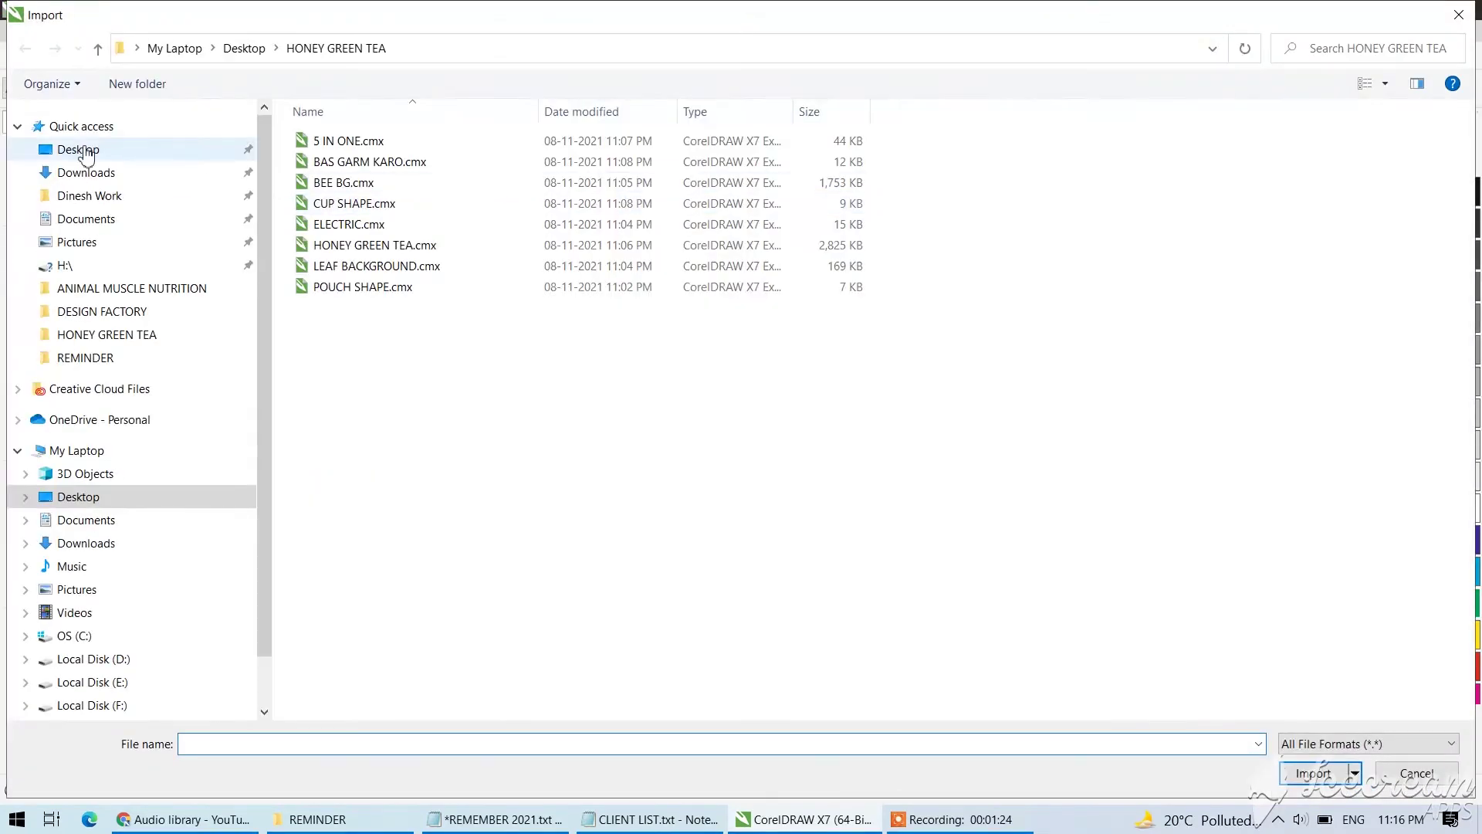
left_click(85, 154)
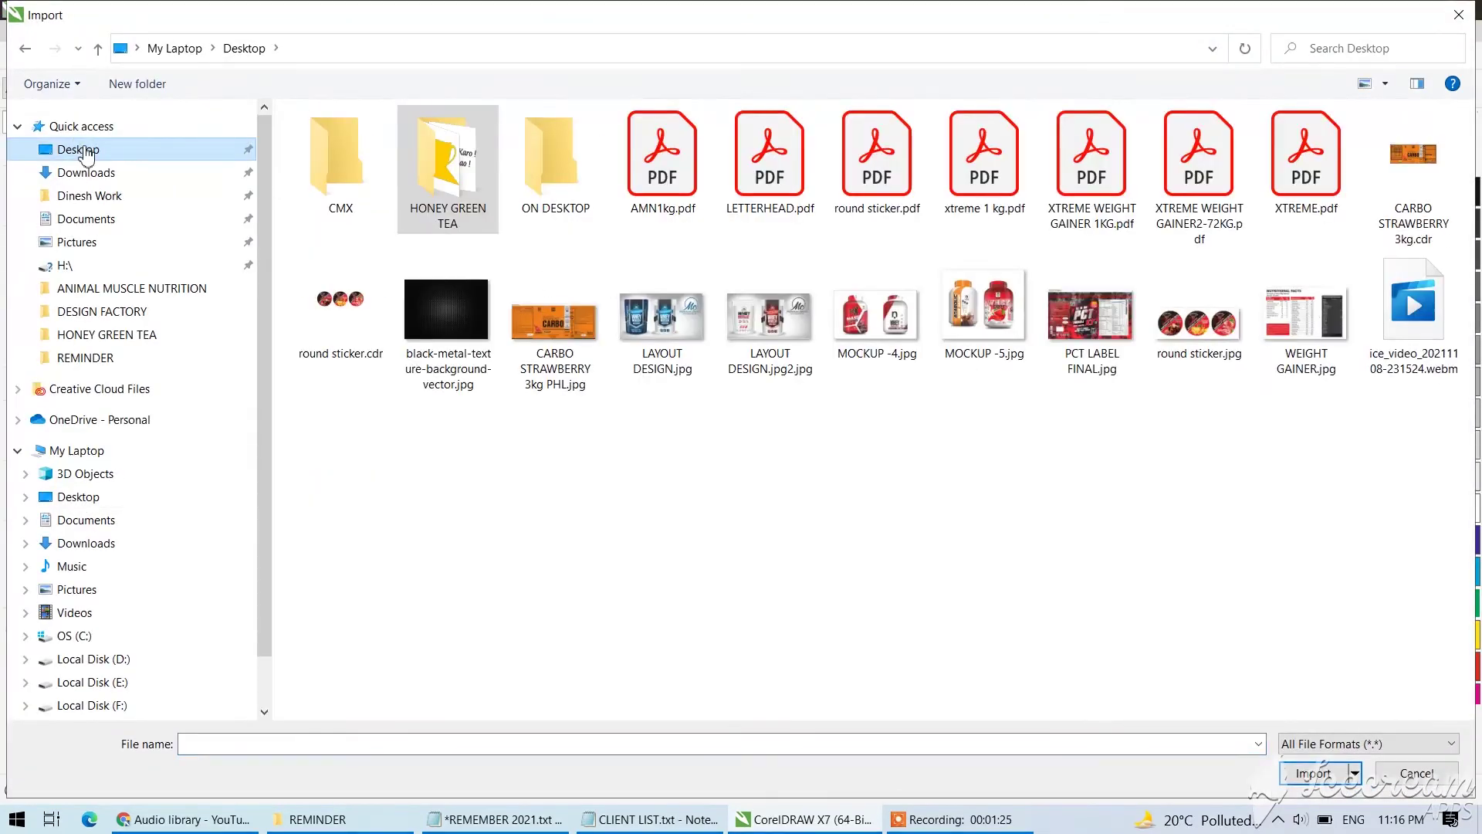
double_click(459, 174)
right_click(714, 334)
mouse_move(742, 342)
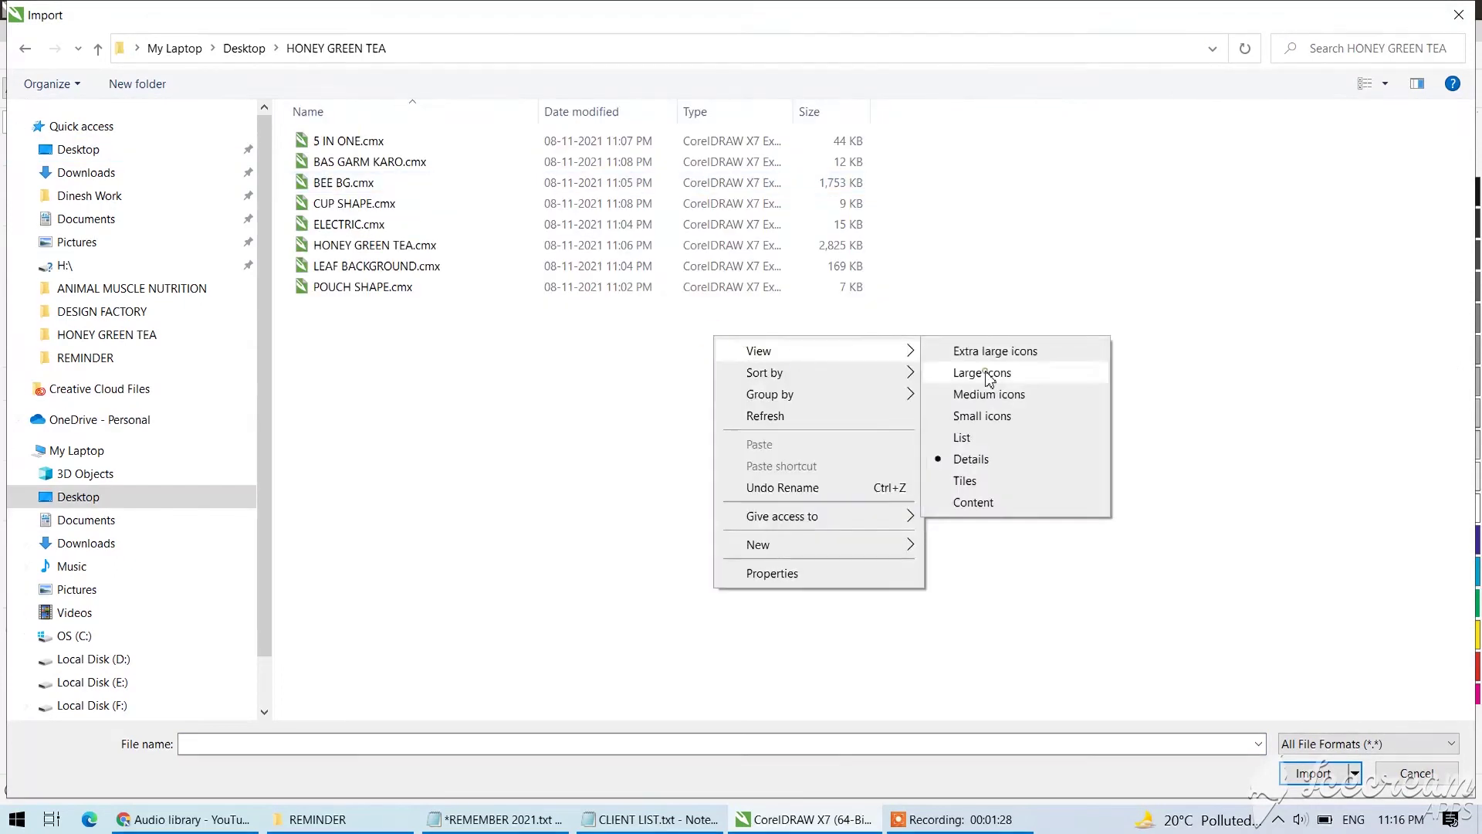
left_click(979, 375)
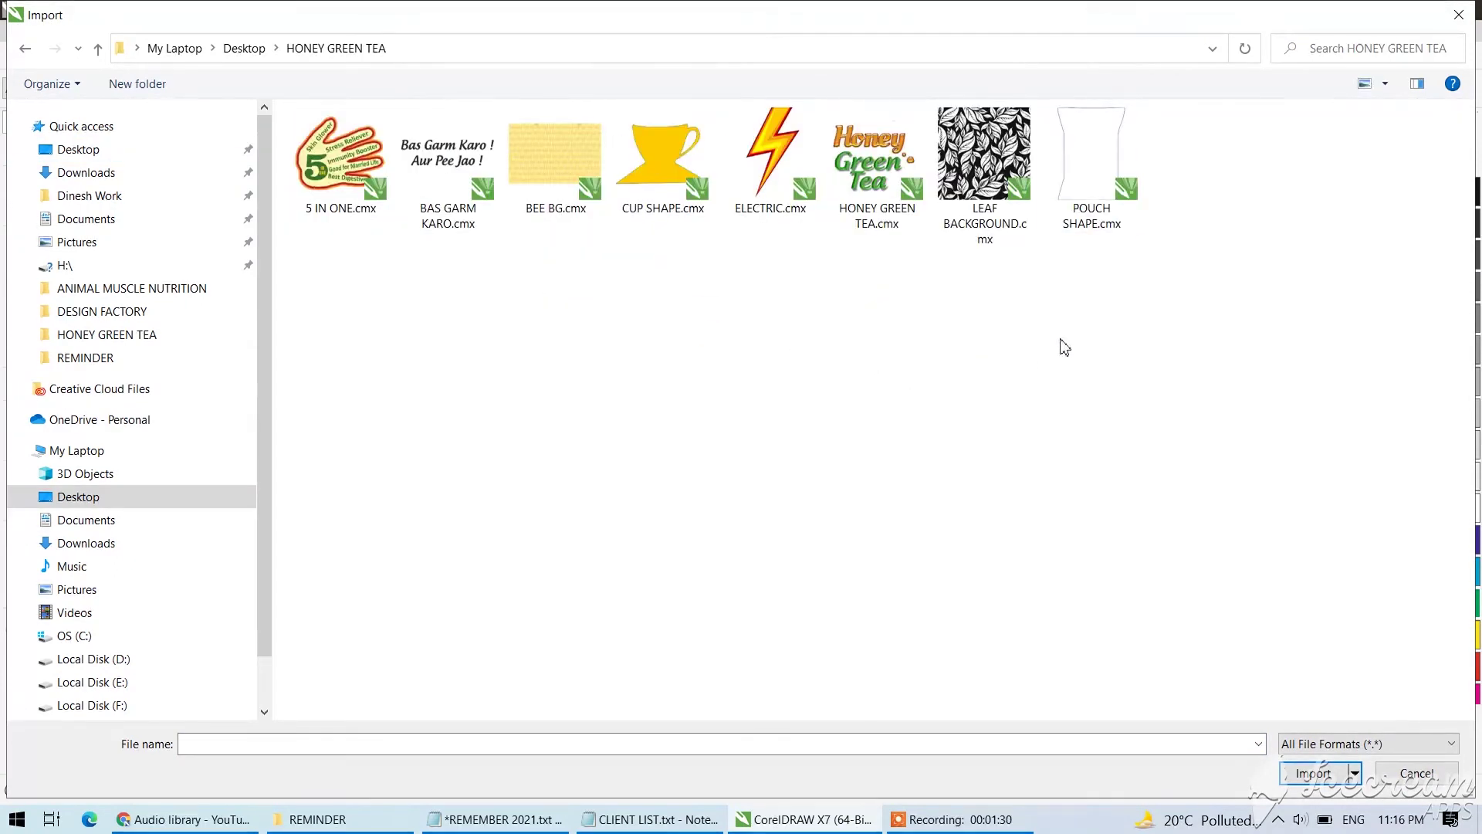
Import POUCH SHAPE.cmx at about 160 by 222 mm and position the outline within the page.
double_click(1100, 133)
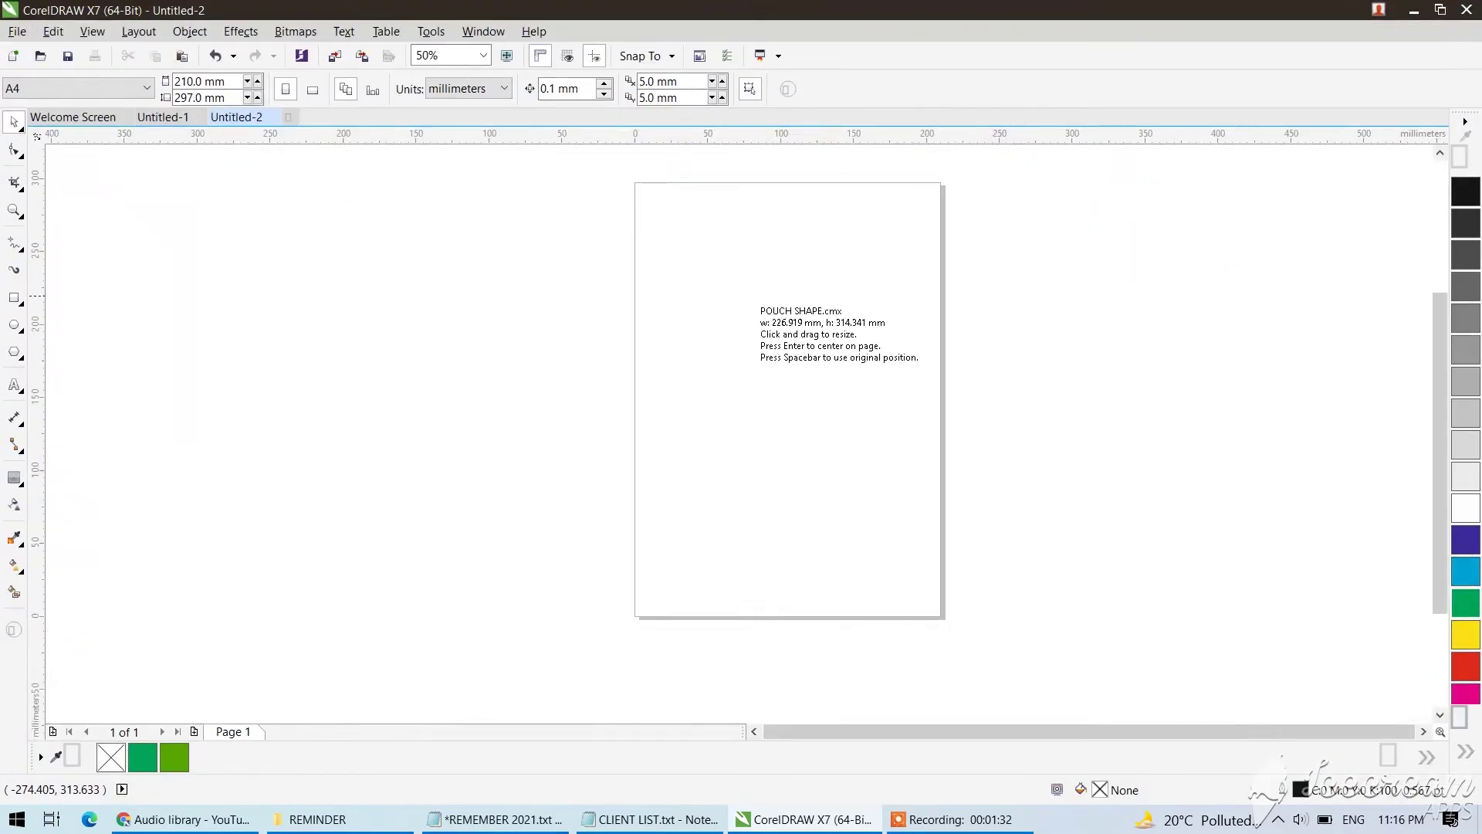
left_click_drag(677, 236, 942, 564)
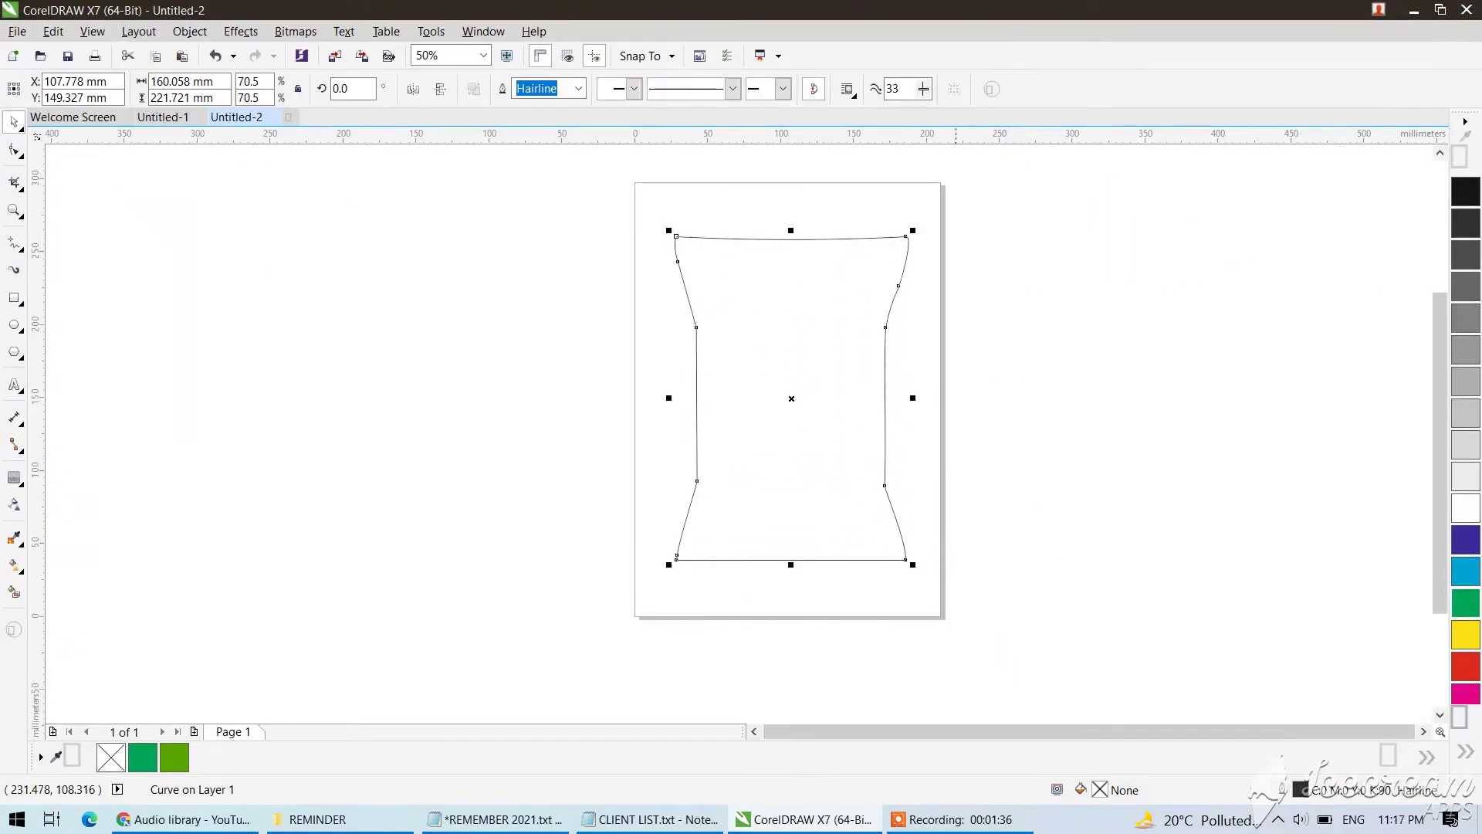
left_click_drag(883, 340, 886, 338)
left_click(1061, 315)
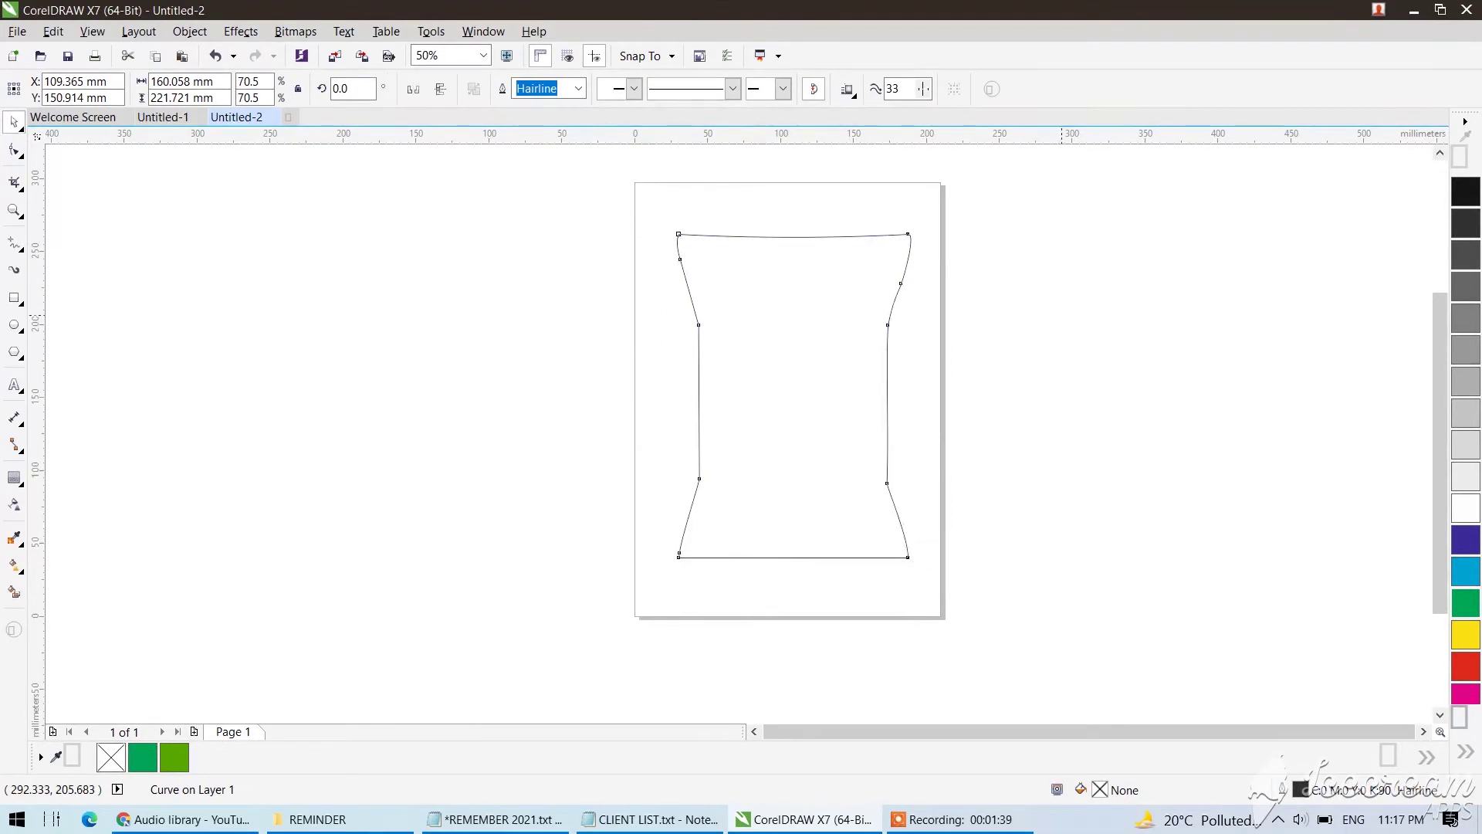
Import LEAF BACKGROUND.cmx at about 140 mm square, just to the right of the page.
left_click(336, 60)
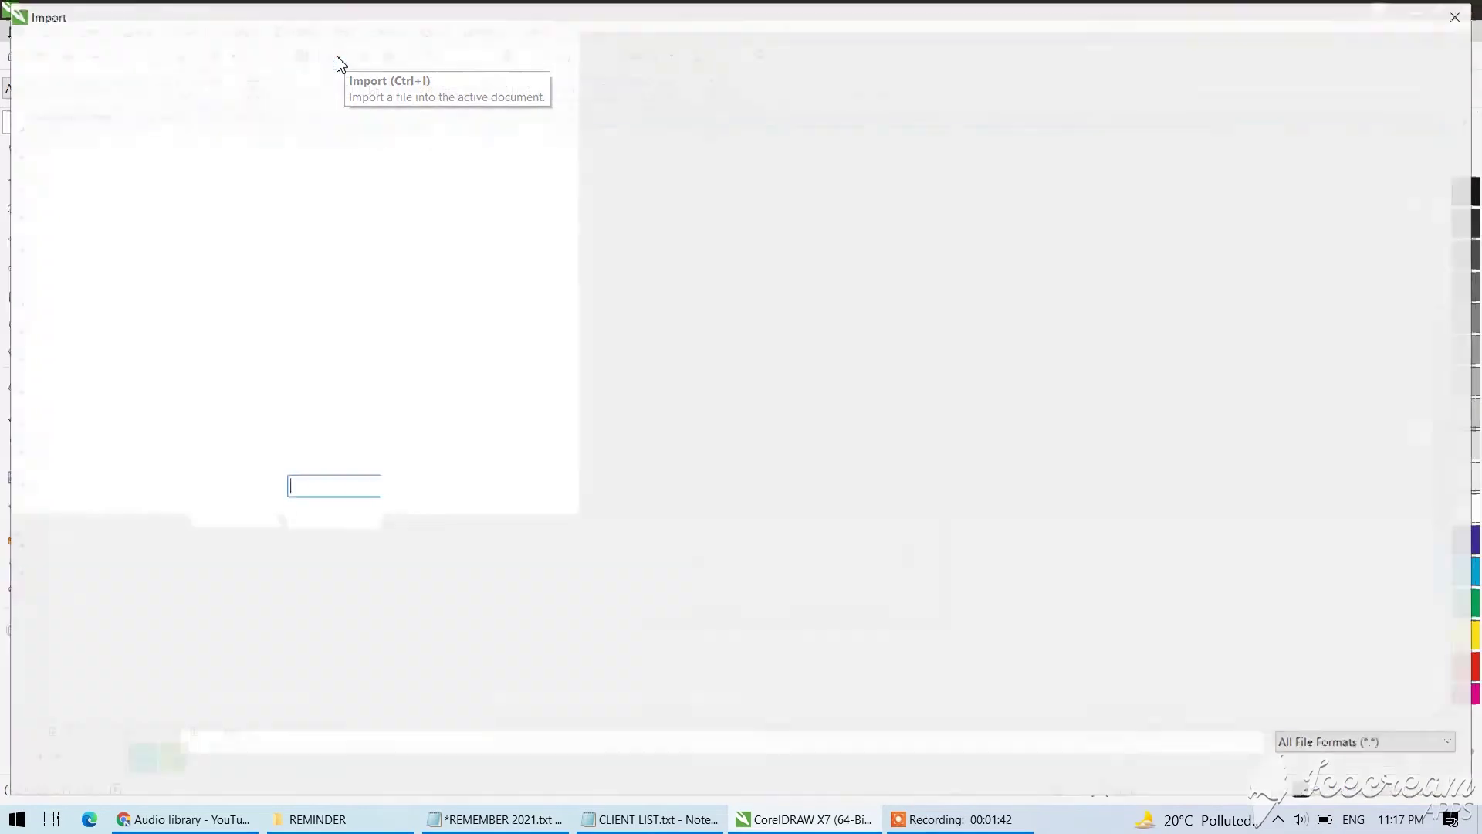
double_click(950, 218)
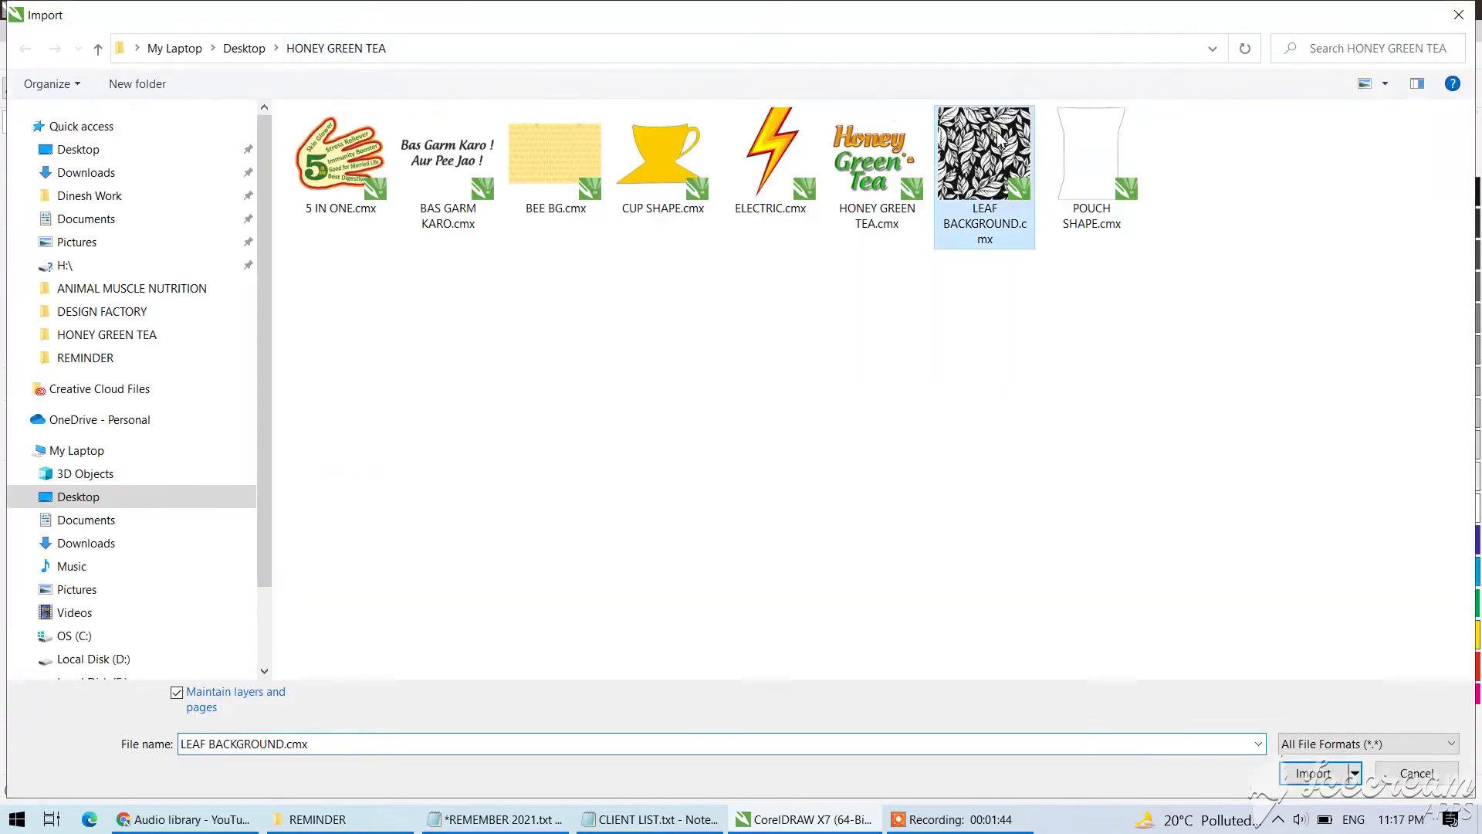
left_click_drag(949, 225, 1163, 439)
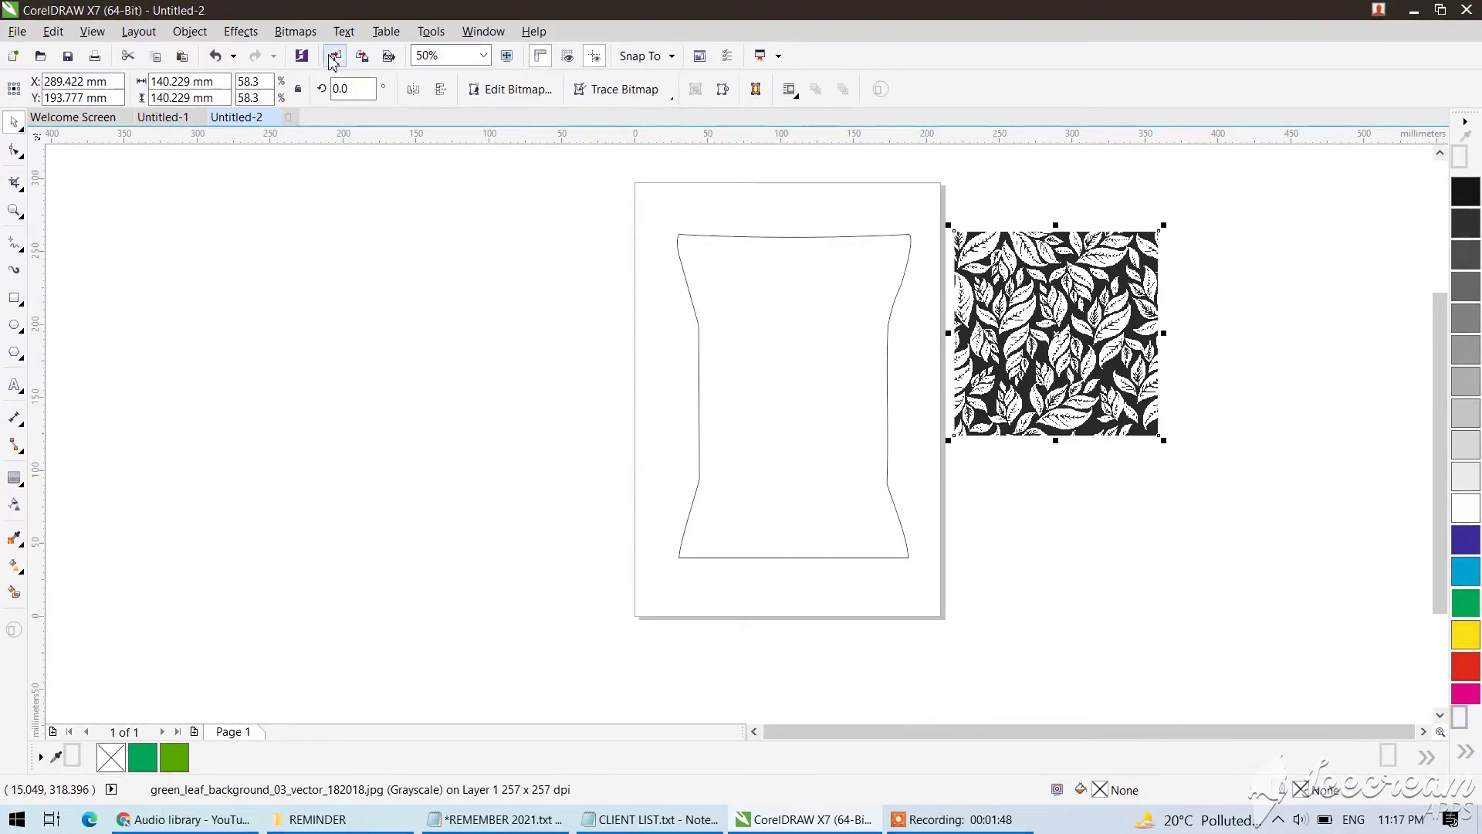
Import 5 IN ONE, BAS GARM KARO, BEE BG, CUP SHAPE, ELECTRIC and HONEY GREEN TEA .cmx files together.
key("ctrl+i")
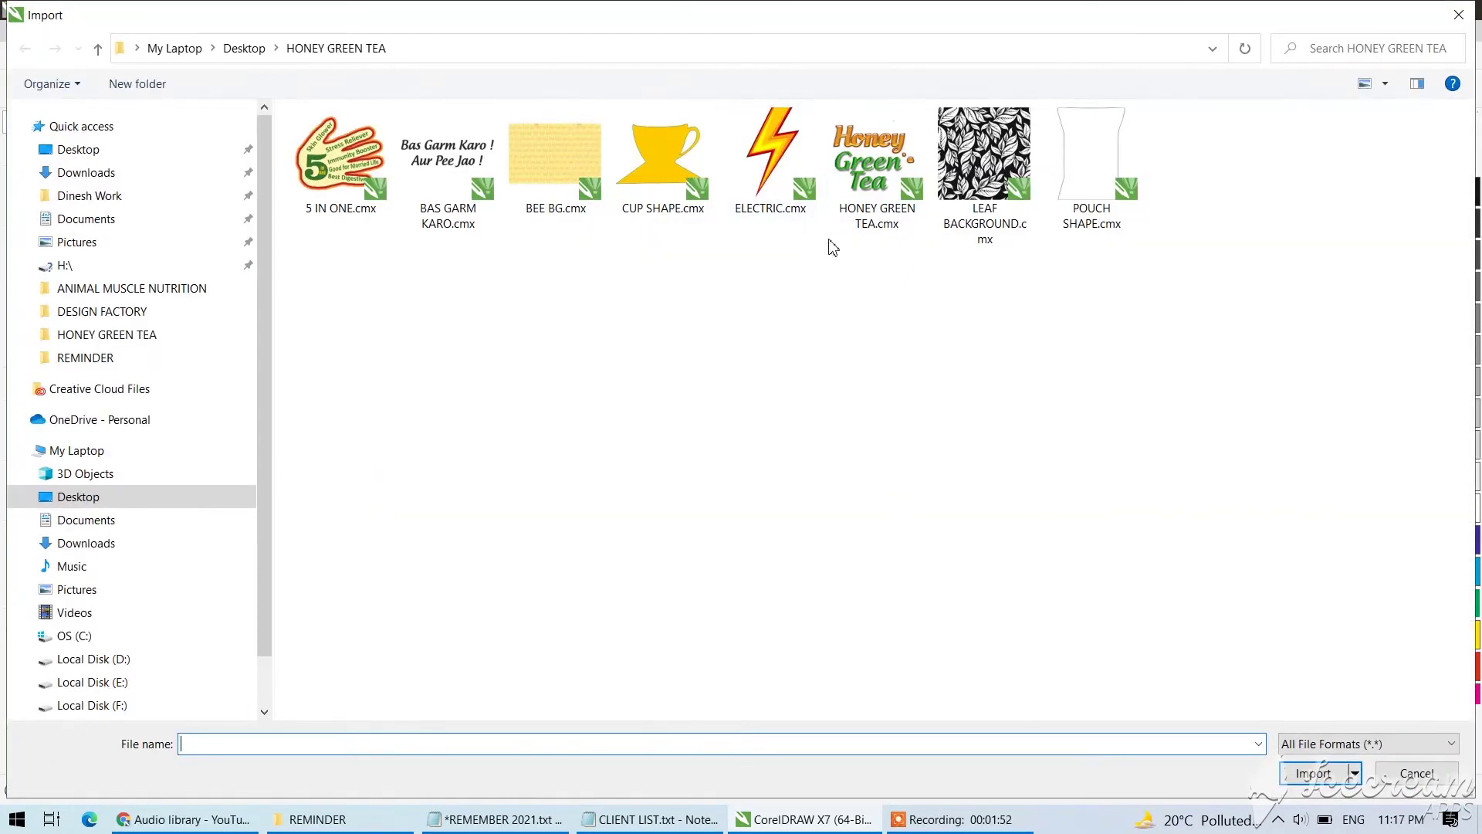
left_click(888, 202)
left_click(772, 193, "ctrl")
left_click(665, 185, "ctrl")
left_click(583, 187, "ctrl")
left_click(447, 170, "ctrl")
left_click(340, 166, "ctrl")
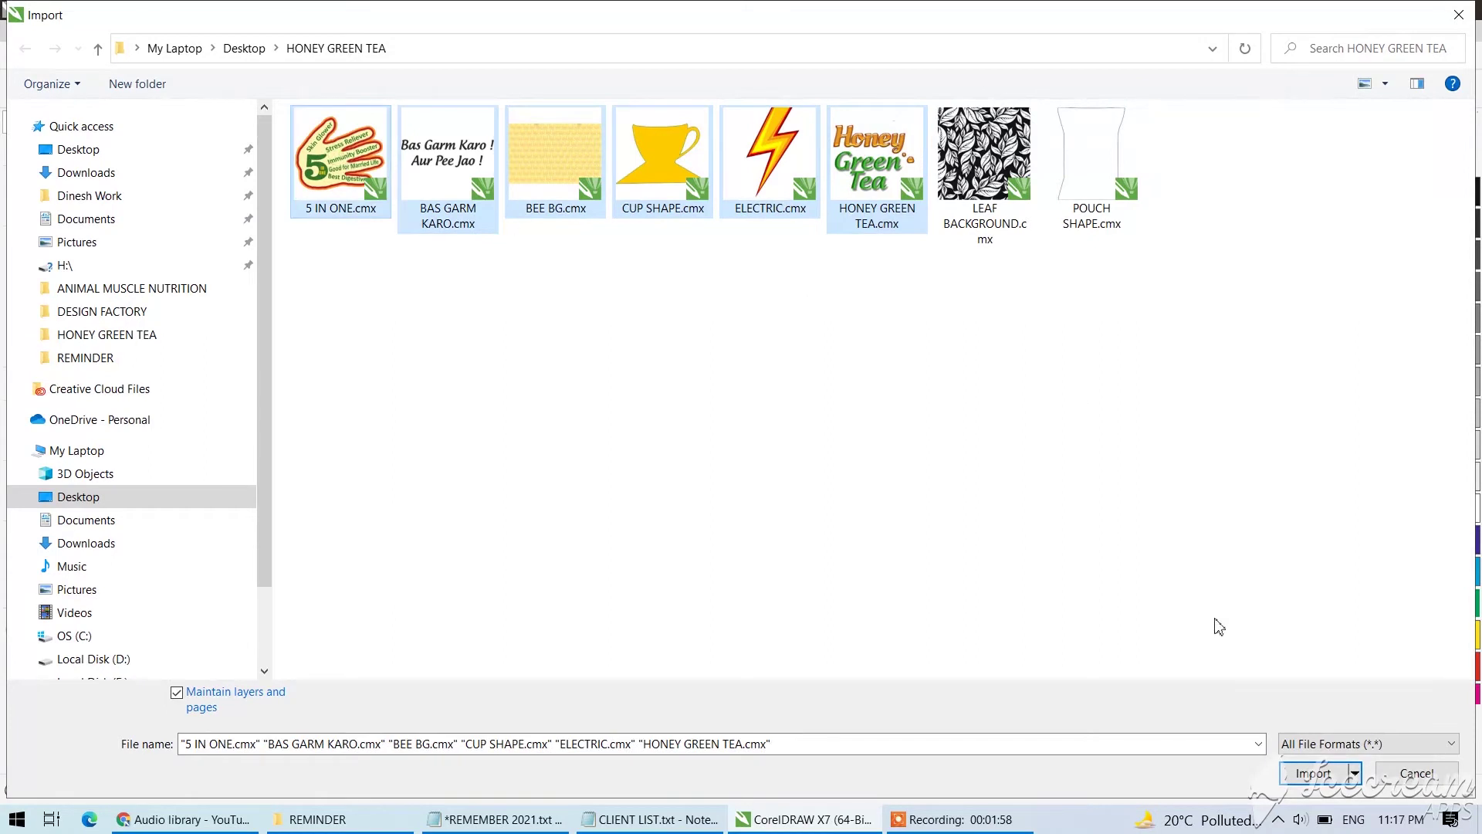
left_click(1313, 773)
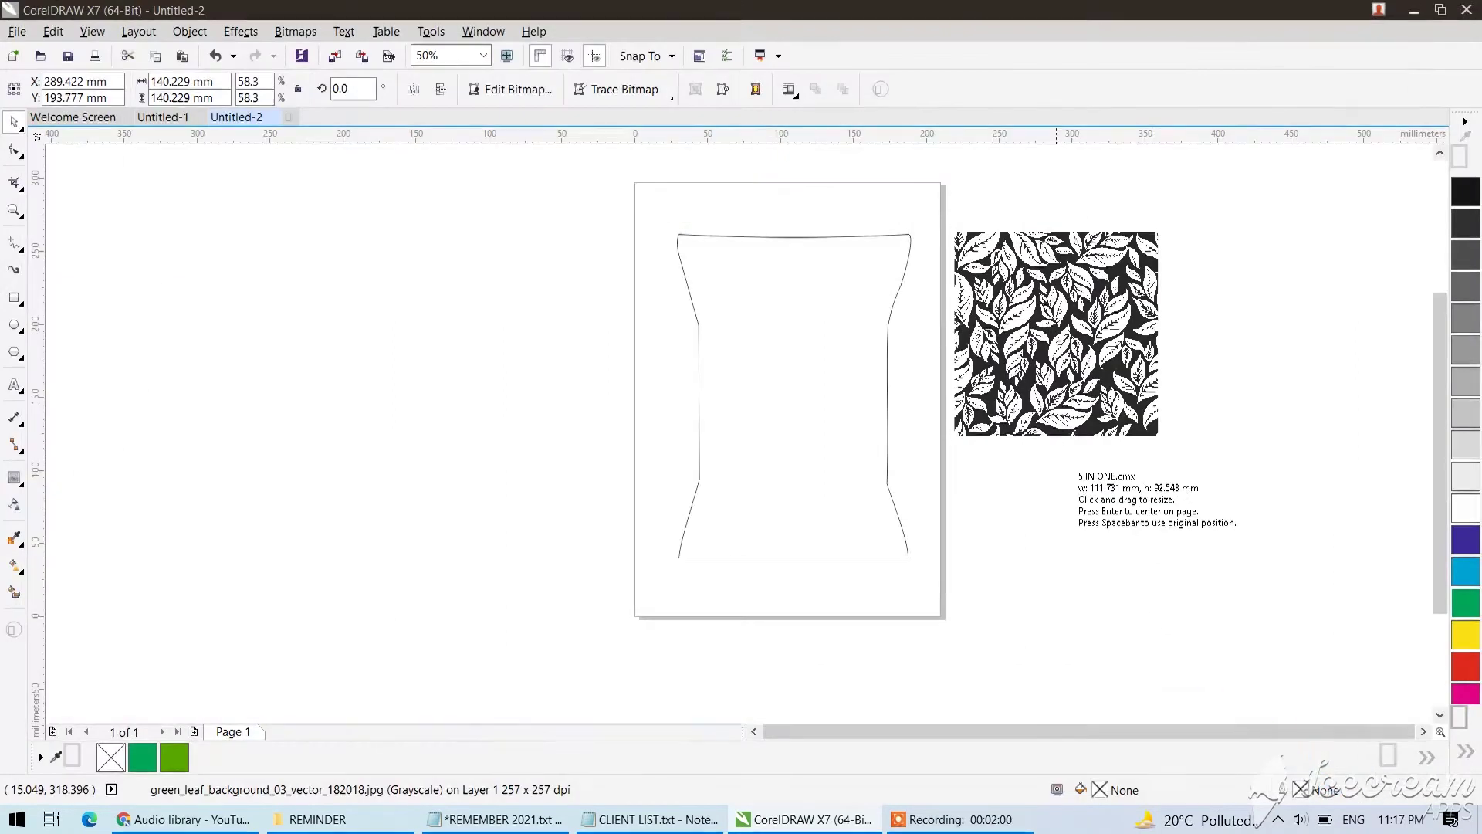
Place the imported hand, slogan, bee background and cup right of the page, and the Honey Green Tea title left of it.
left_click_drag(996, 445, 1139, 565)
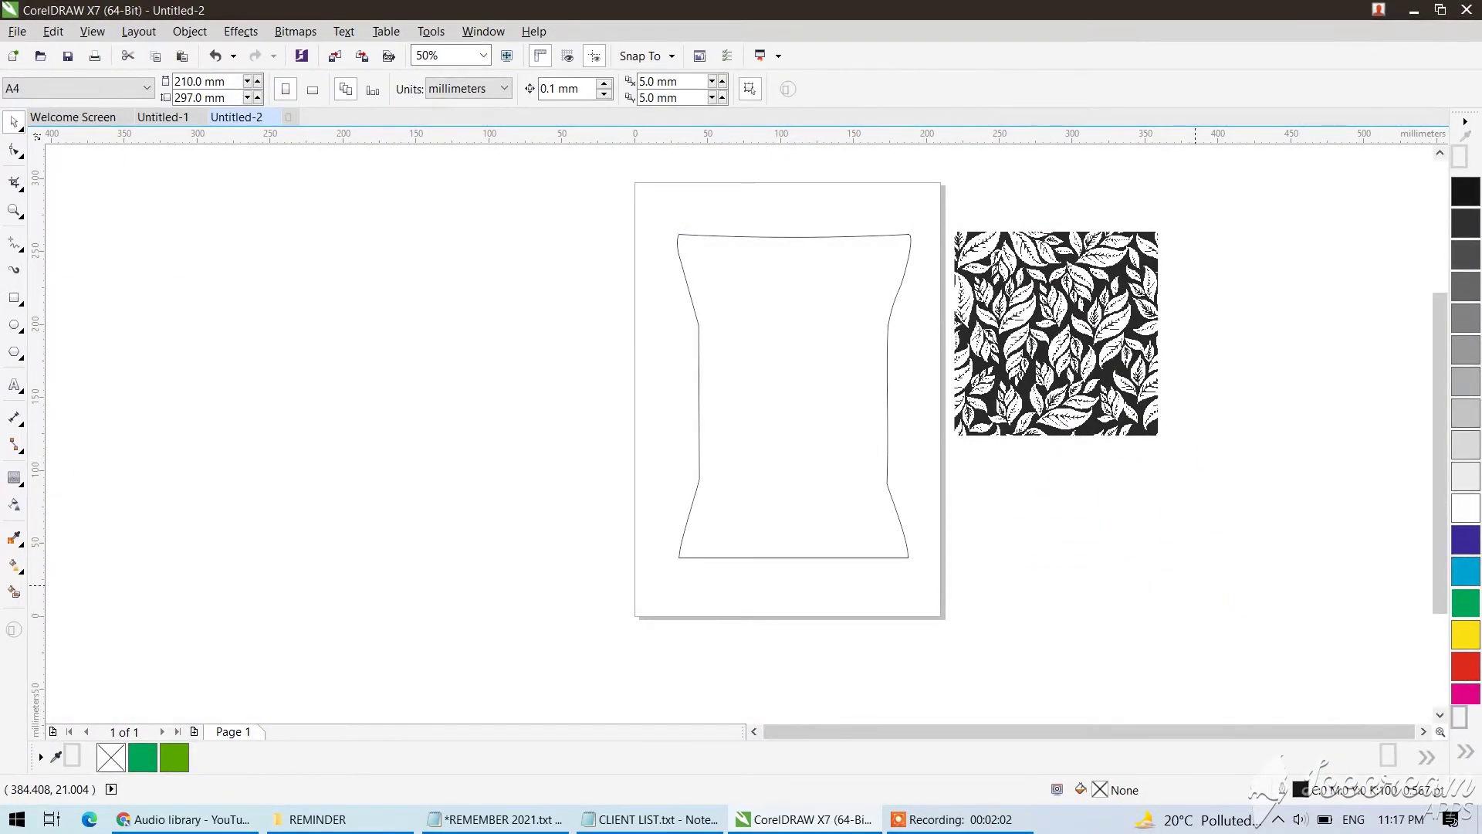
left_click_drag(1191, 374, 1321, 410)
left_click_drag(1182, 452, 1343, 556)
left_click_drag(1181, 250, 1335, 352)
left_click_drag(1212, 175, 1318, 247)
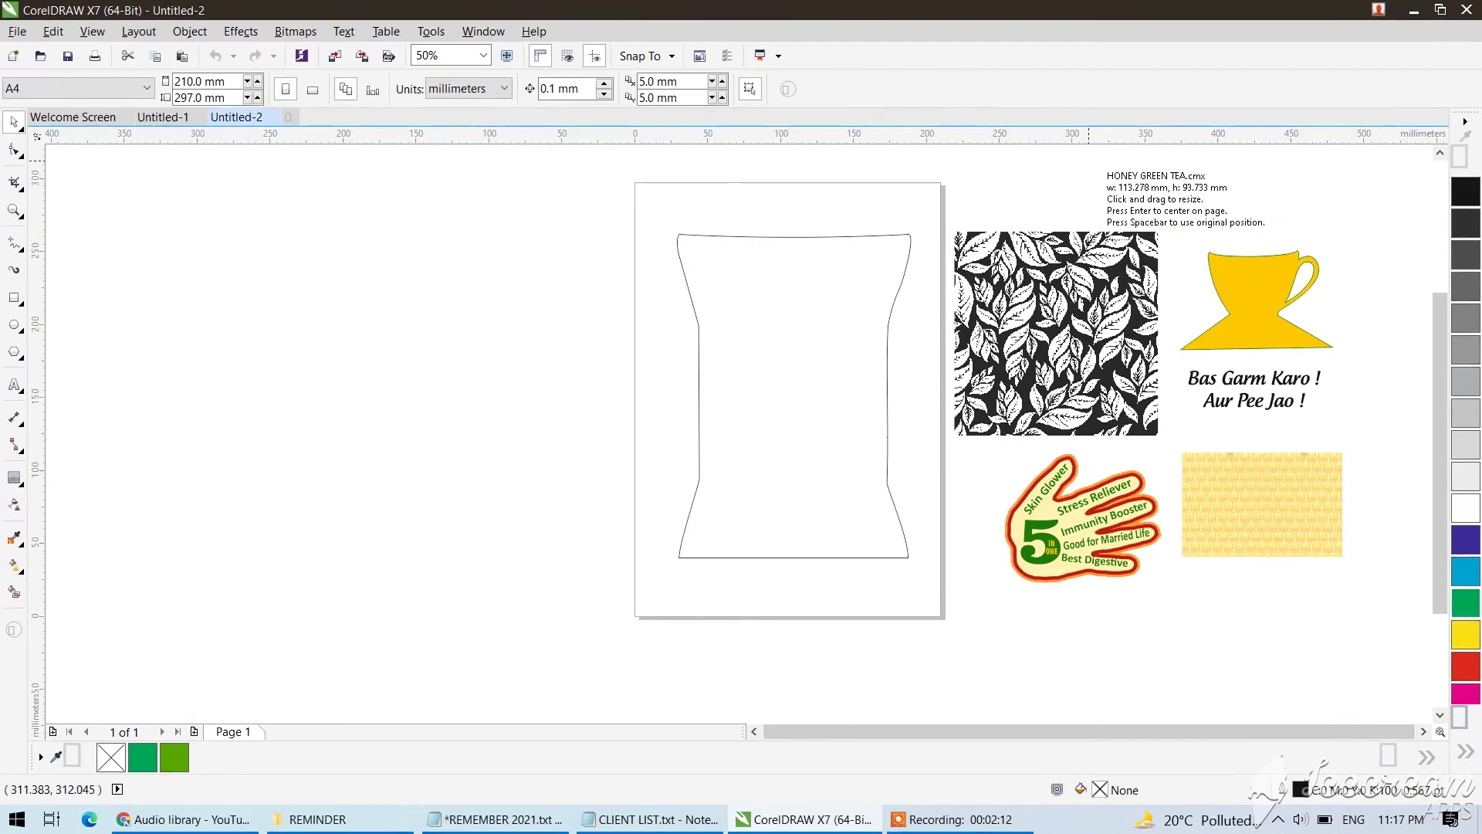
left_click_drag(324, 218, 606, 413)
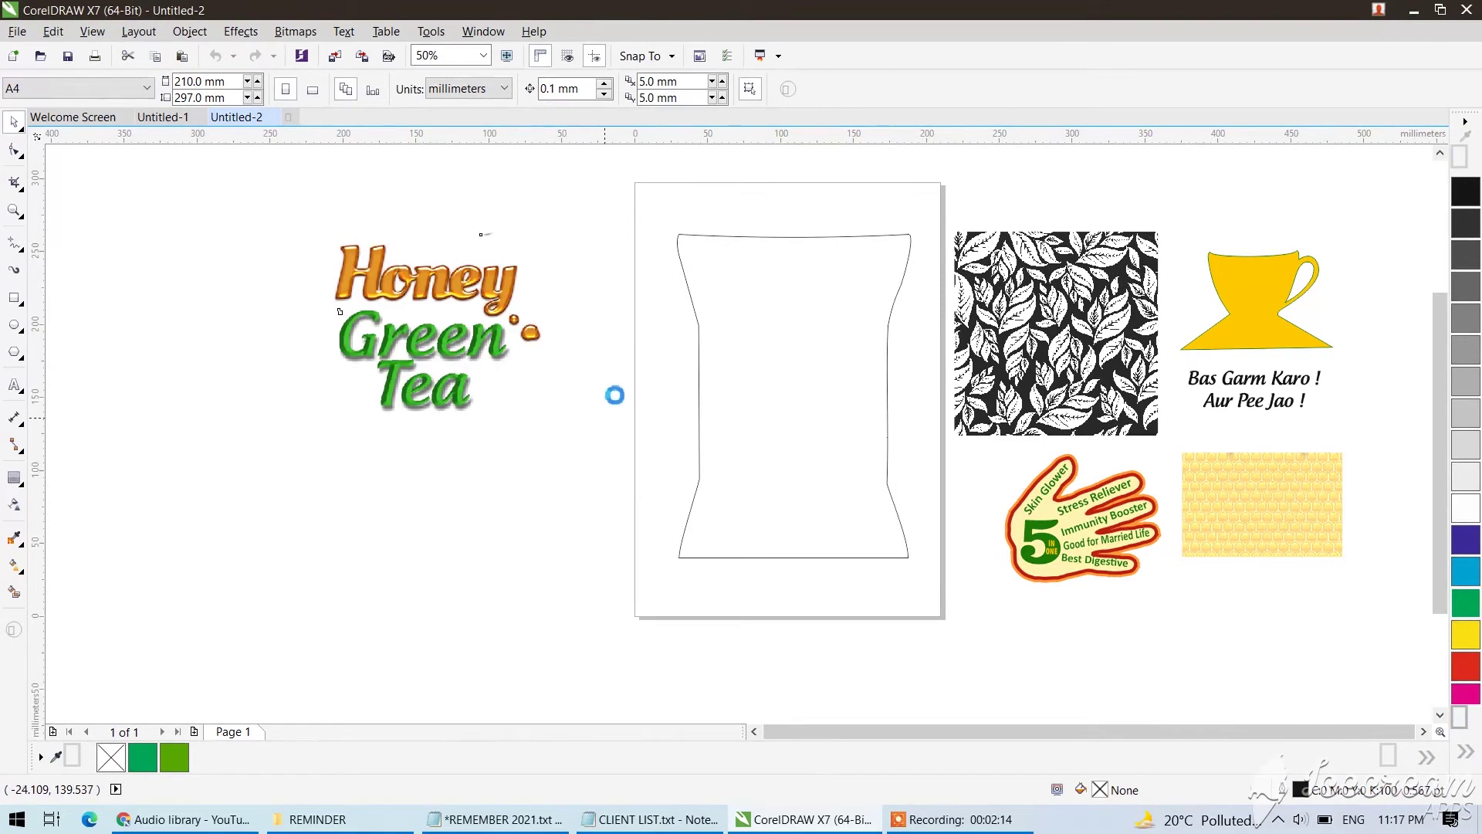
left_click(1251, 212)
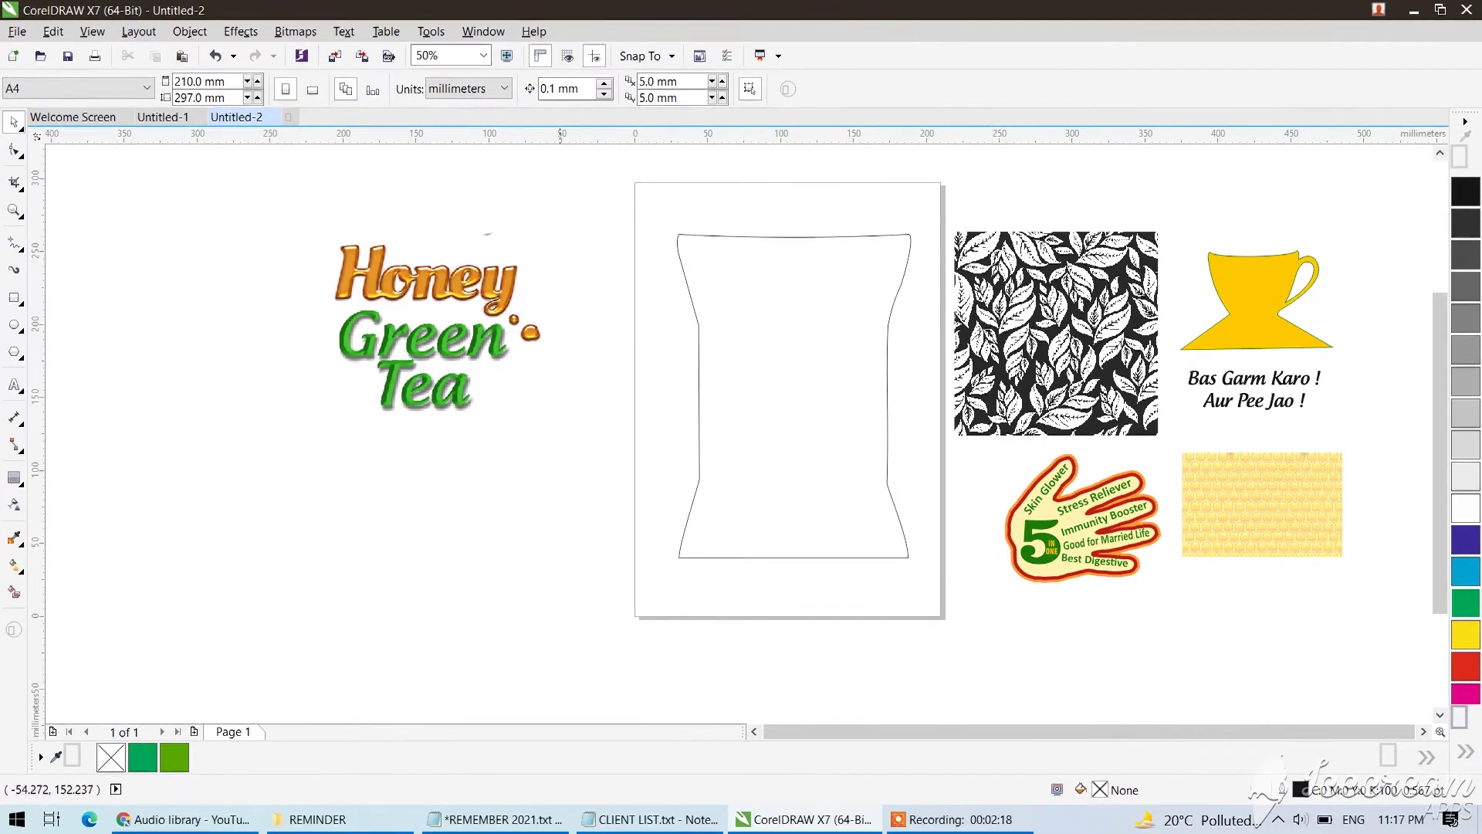
Try to import BEE BG.cmx again as a small copy below the Honey Green Tea title.
key("ctrl+i")
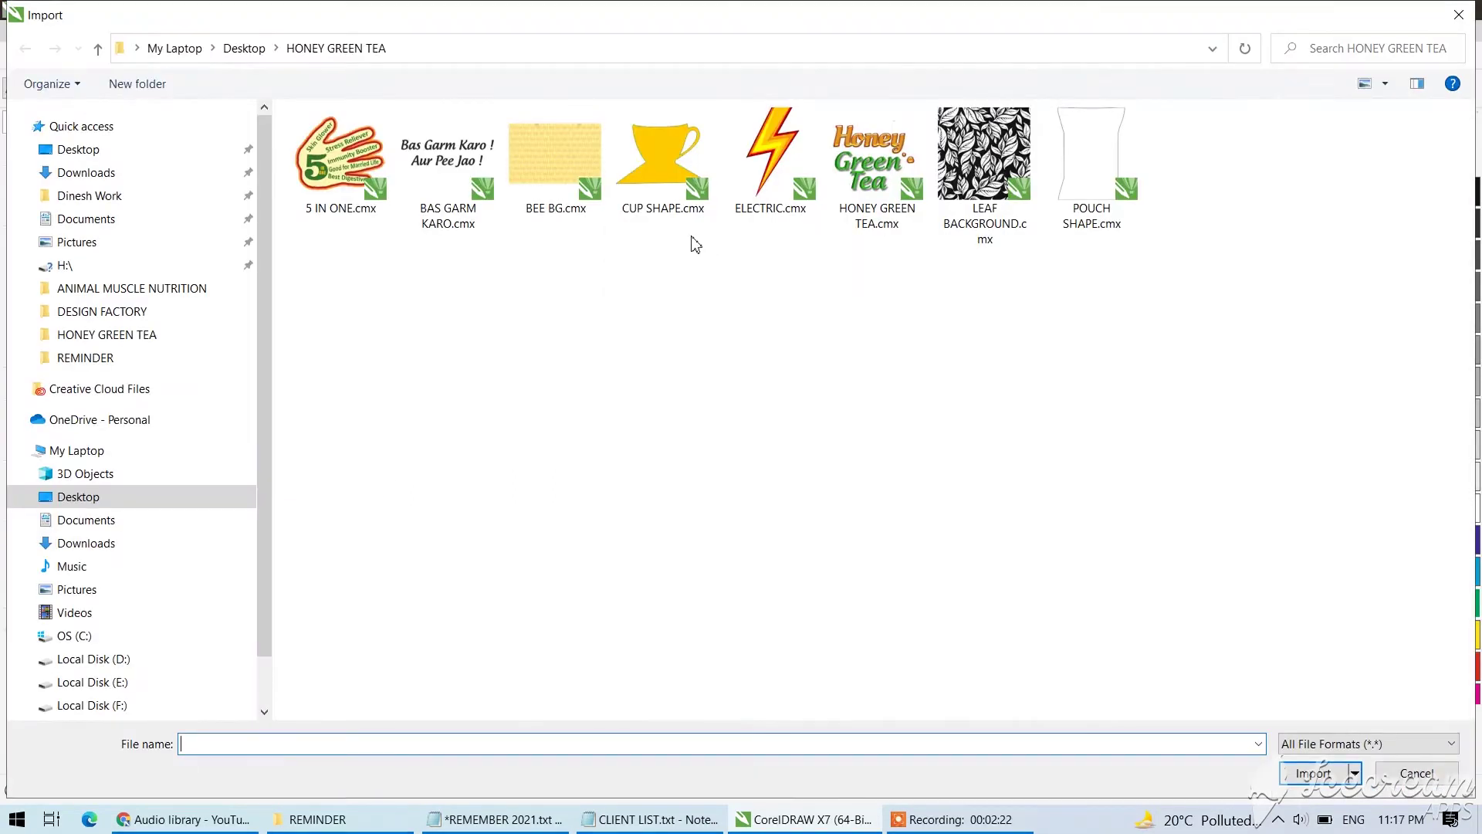
double_click(556, 166)
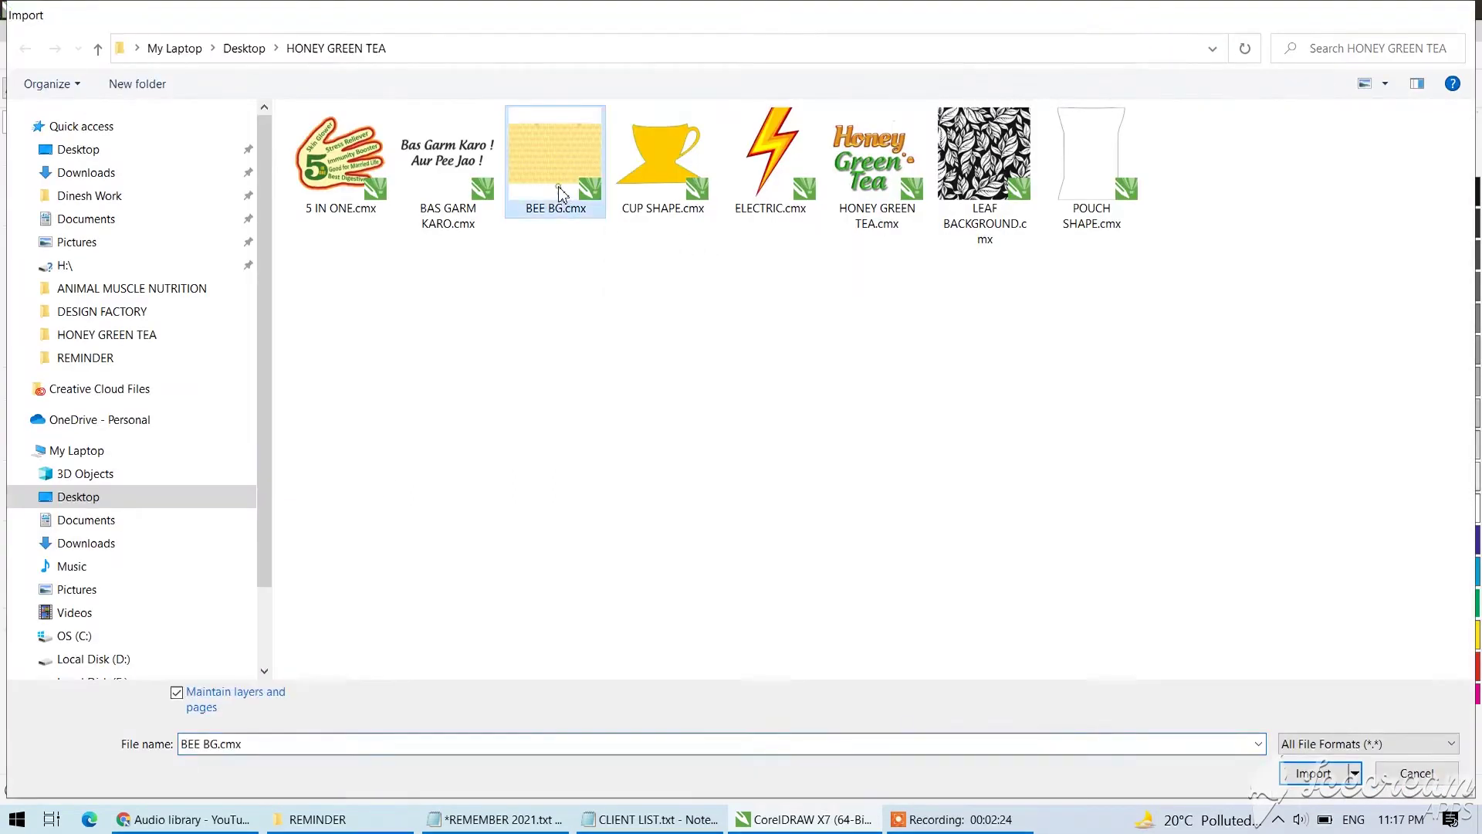
left_click_drag(508, 410, 590, 464)
key("ctrl+z")
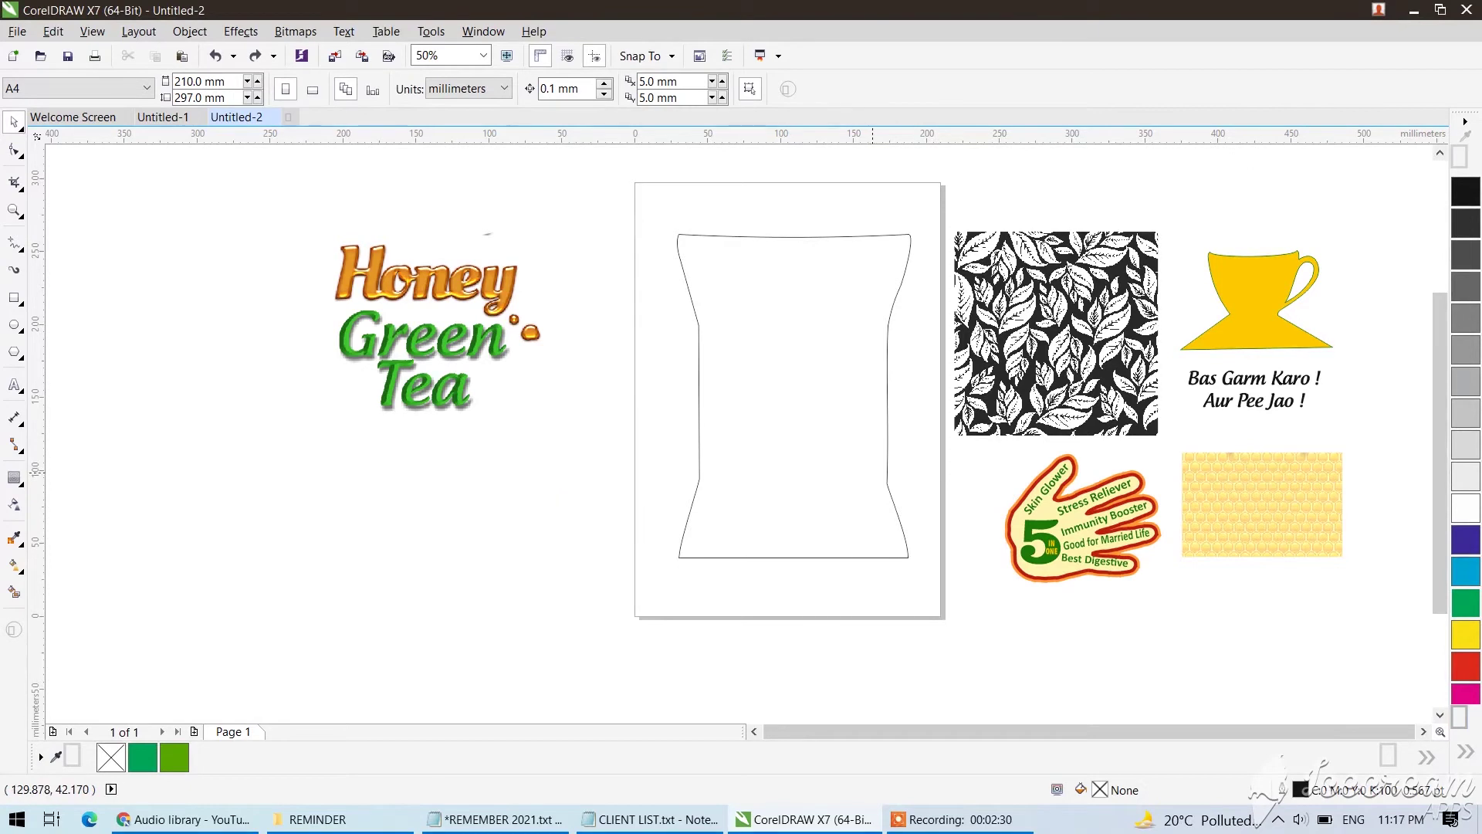
Move the leaf pattern onto the page over the upper part of the pouch outline.
left_click(886, 461)
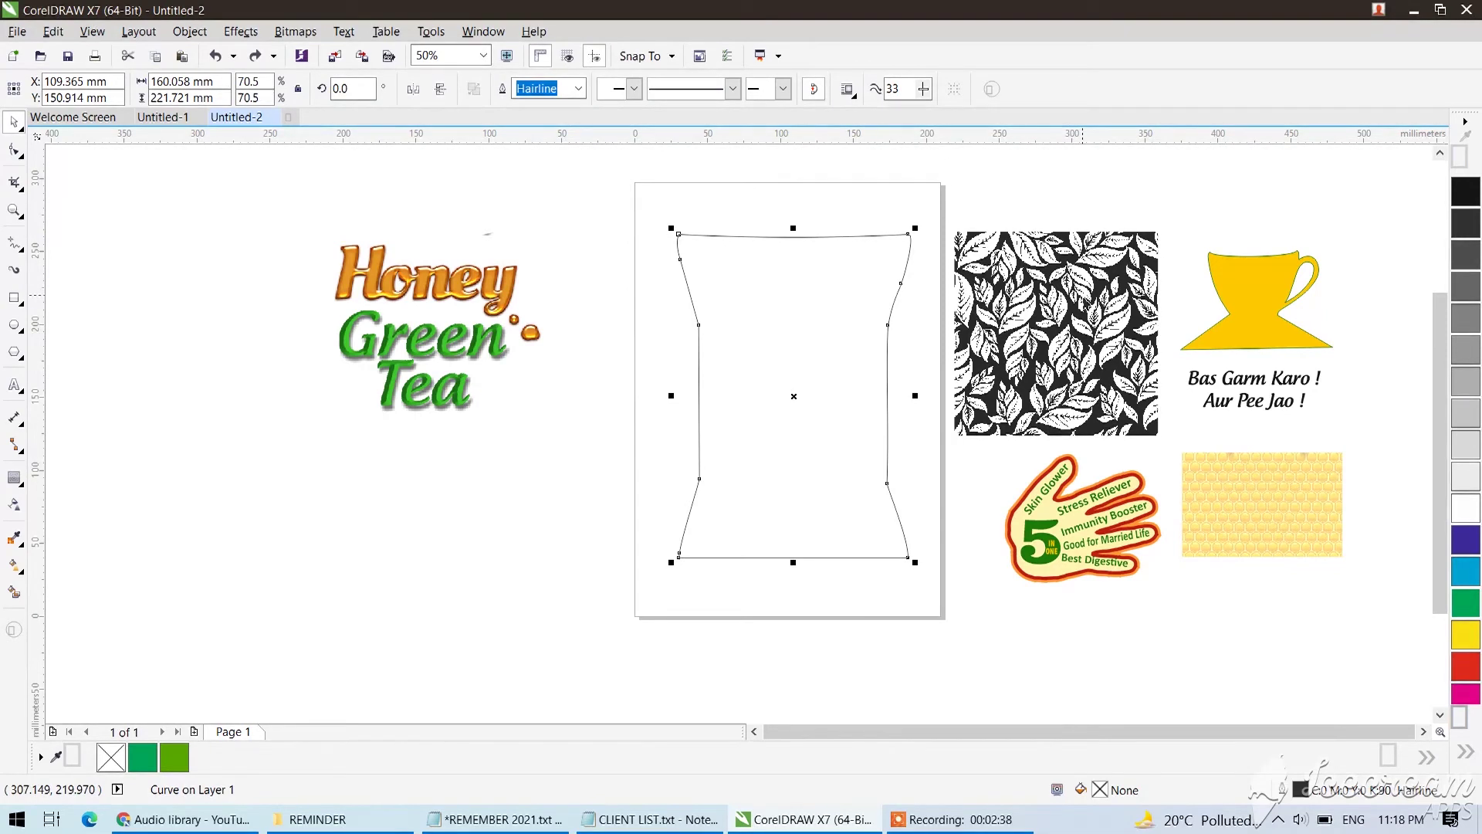
left_click(1083, 295)
left_click_drag(1083, 295, 792, 276)
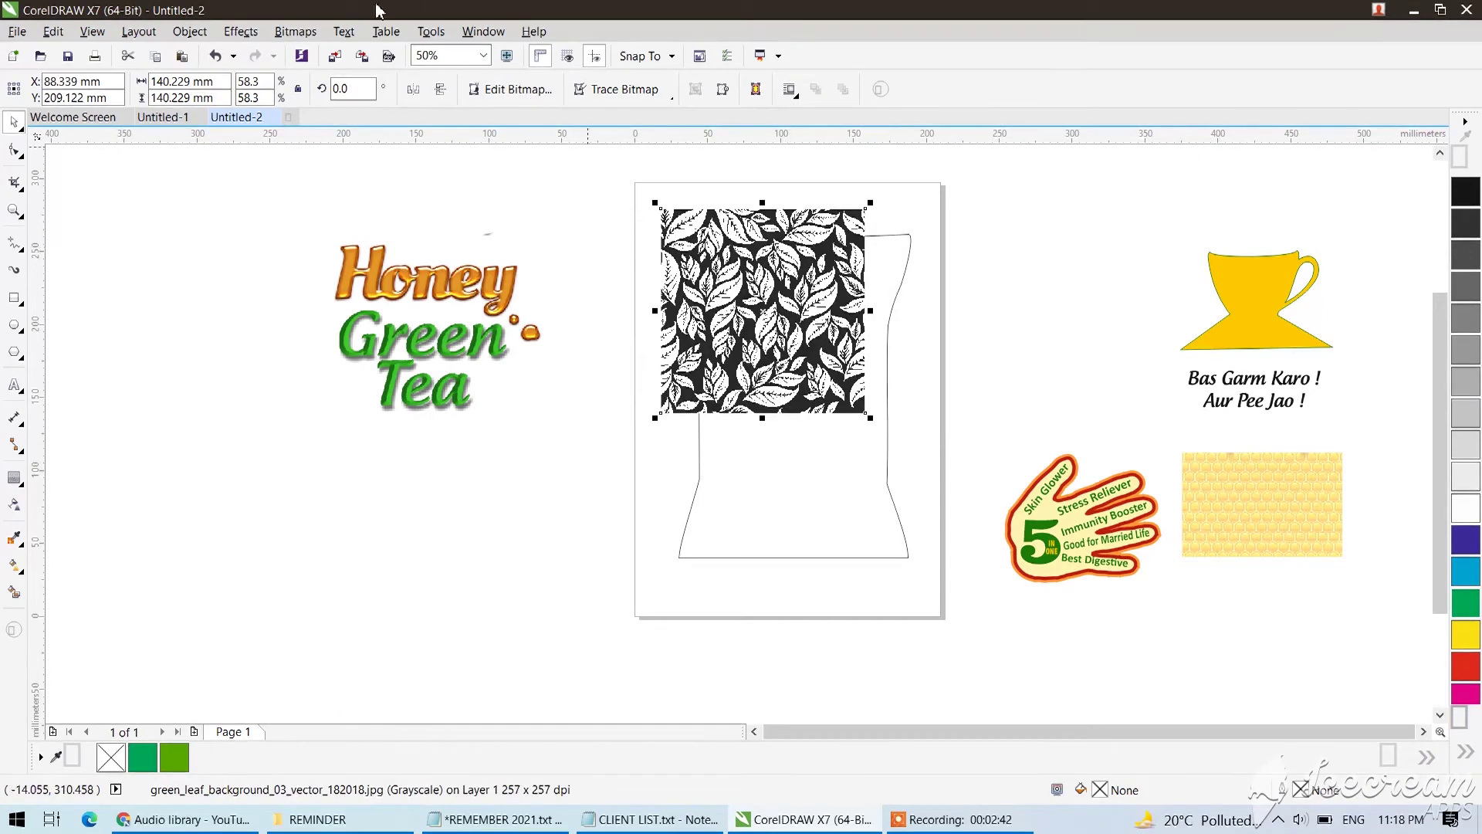
Convert the leaf pattern to a 300 dpi bitmap in Black and White (1-bit) color mode.
left_click(296, 32)
left_click(357, 54)
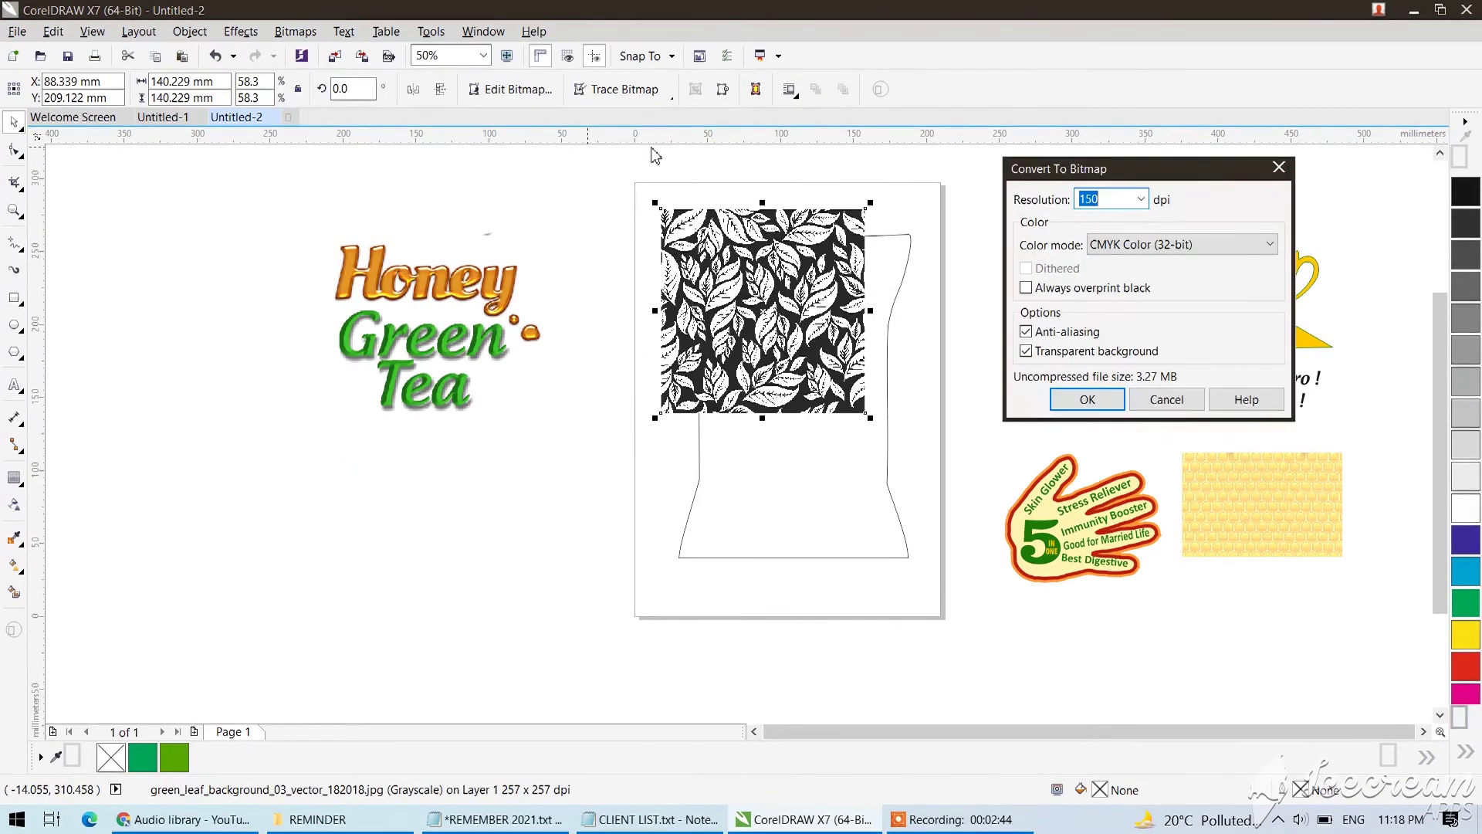
left_click(1145, 201)
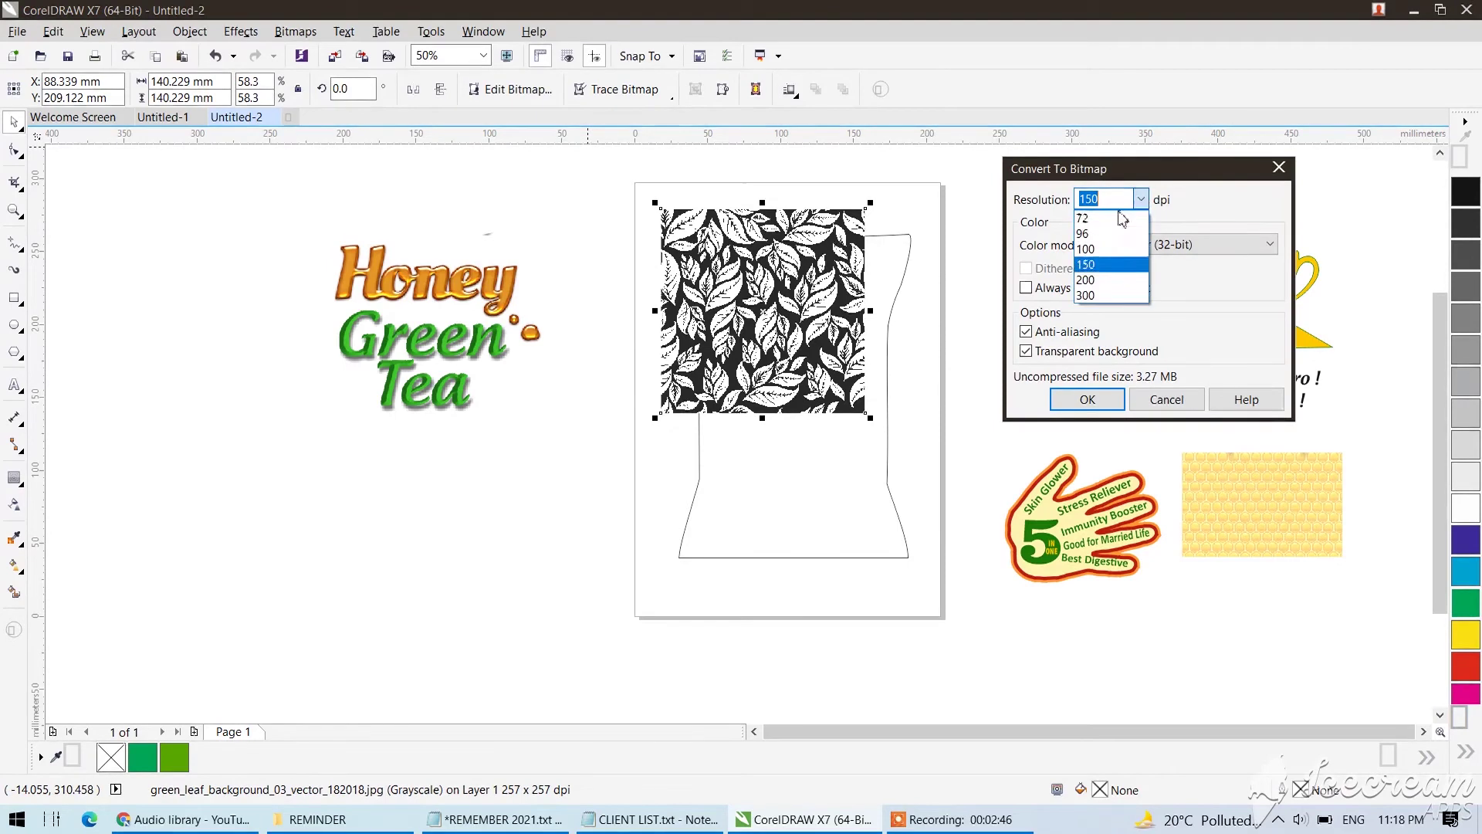
left_click(1115, 286)
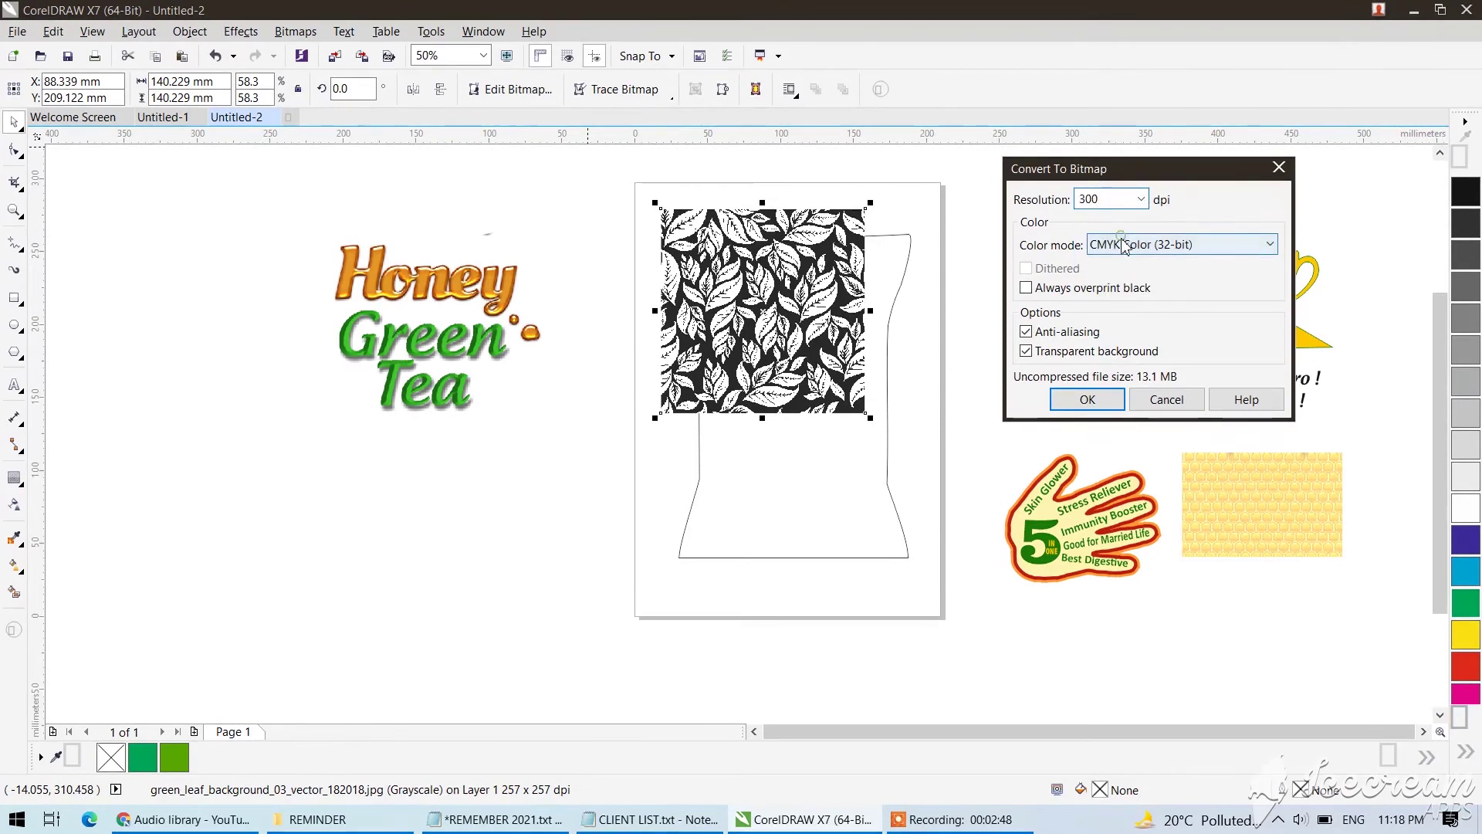
left_click(1123, 244)
left_click(1123, 263)
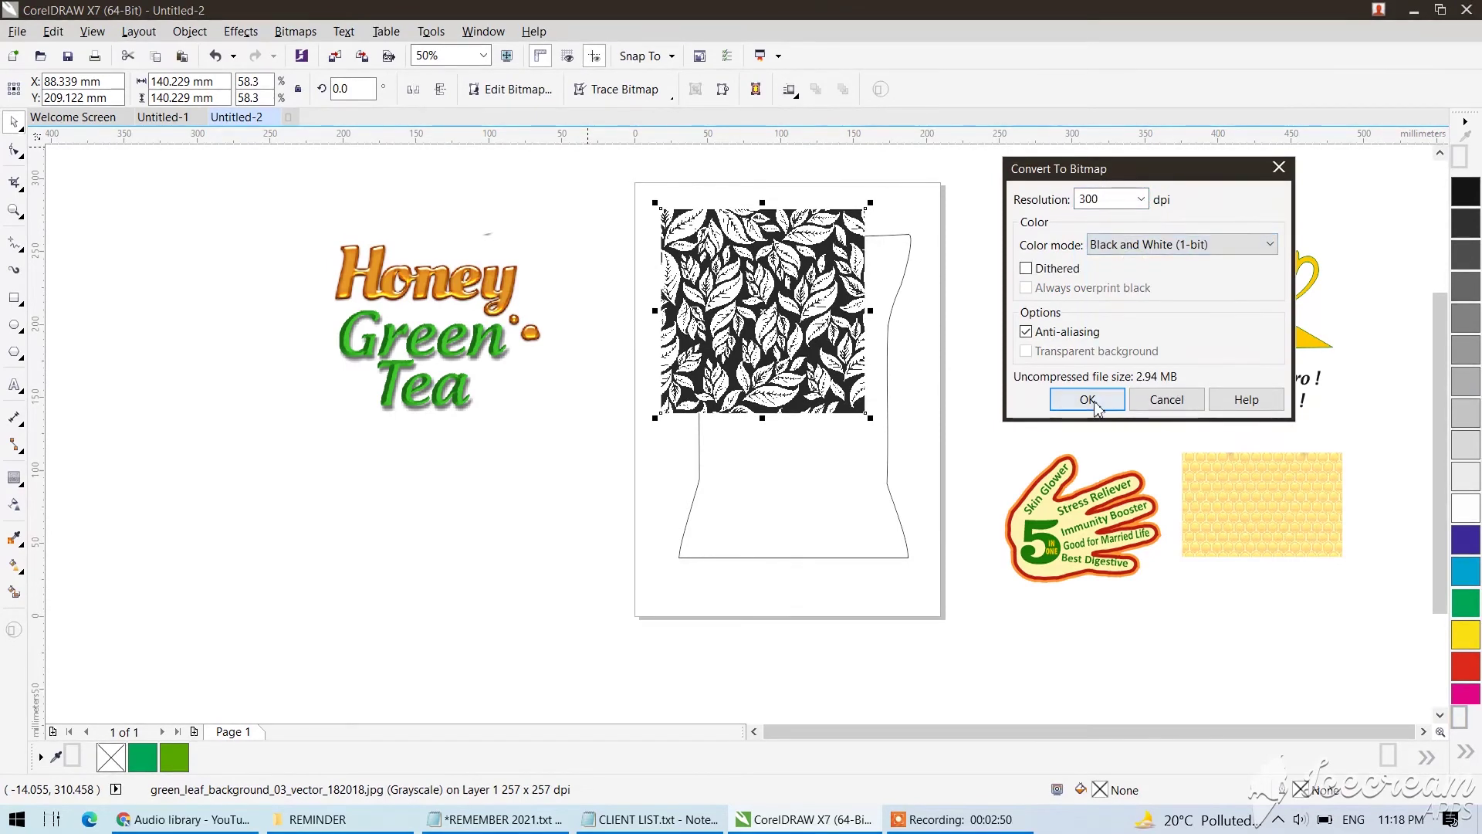
left_click(1095, 402)
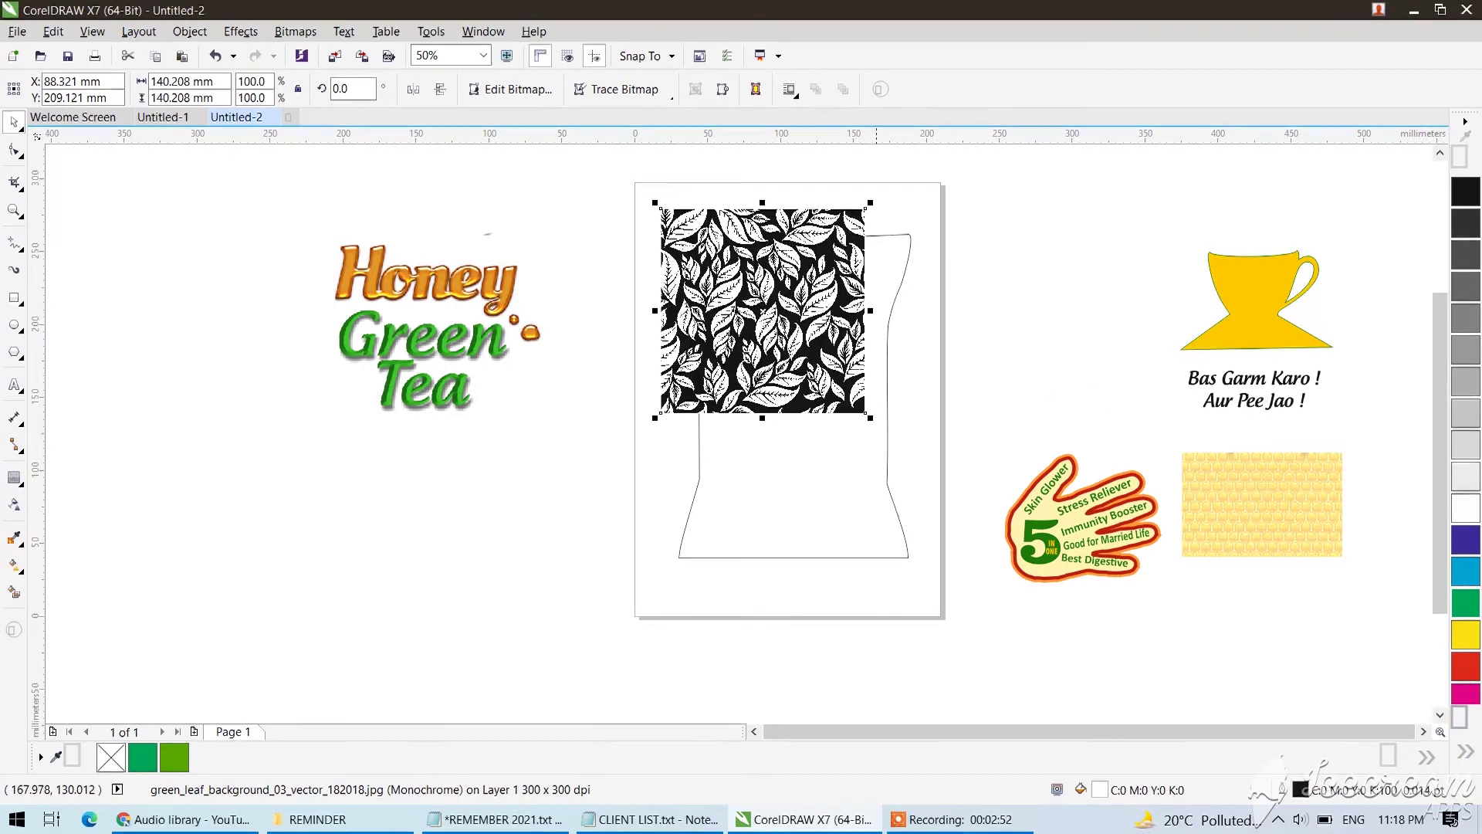
Enlarge the leaf bitmap to about 185 mm square and recolor it green with no background fill.
left_click_drag(867, 414, 935, 483)
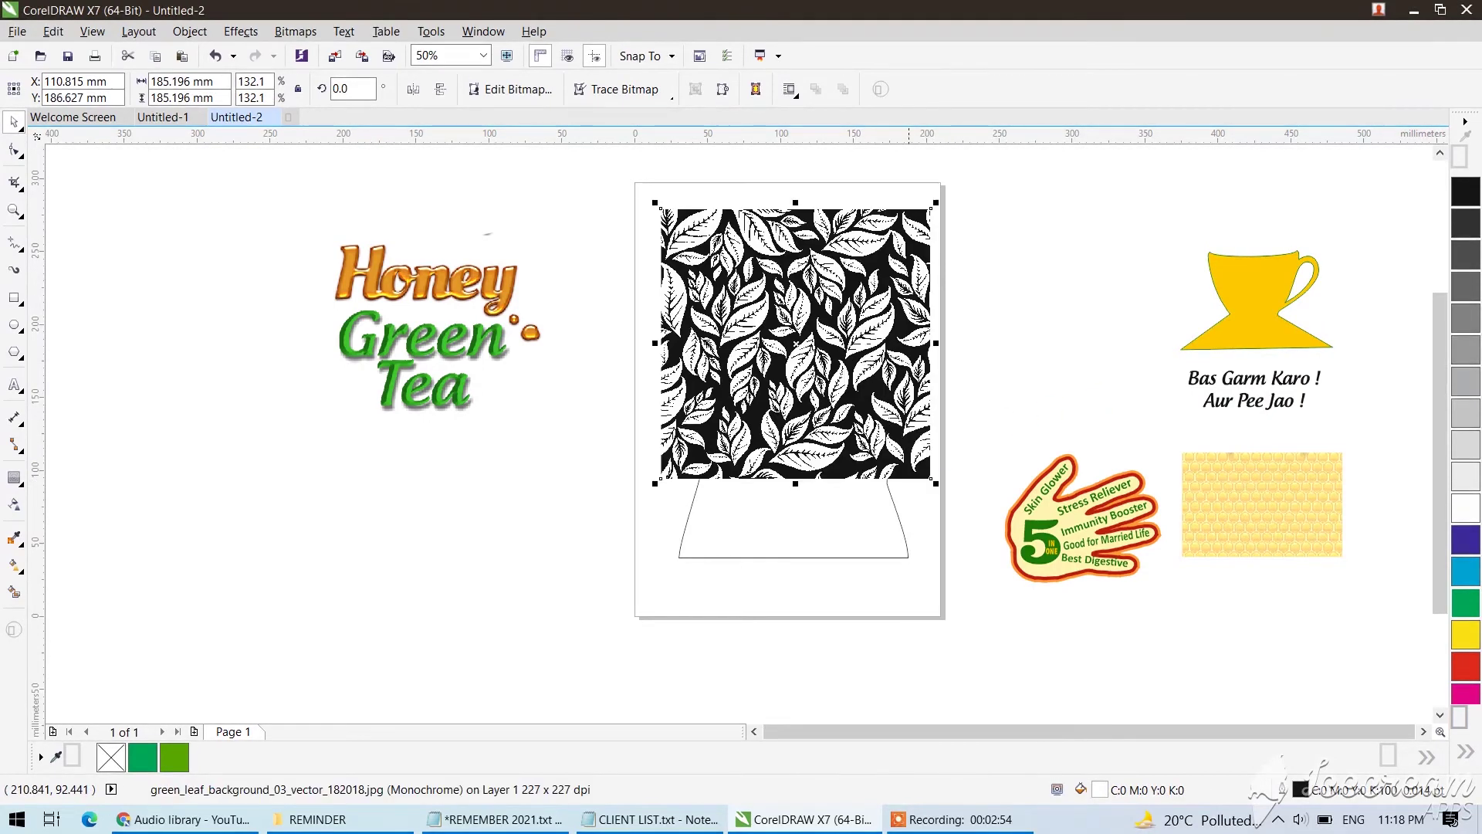
left_click(1464, 603)
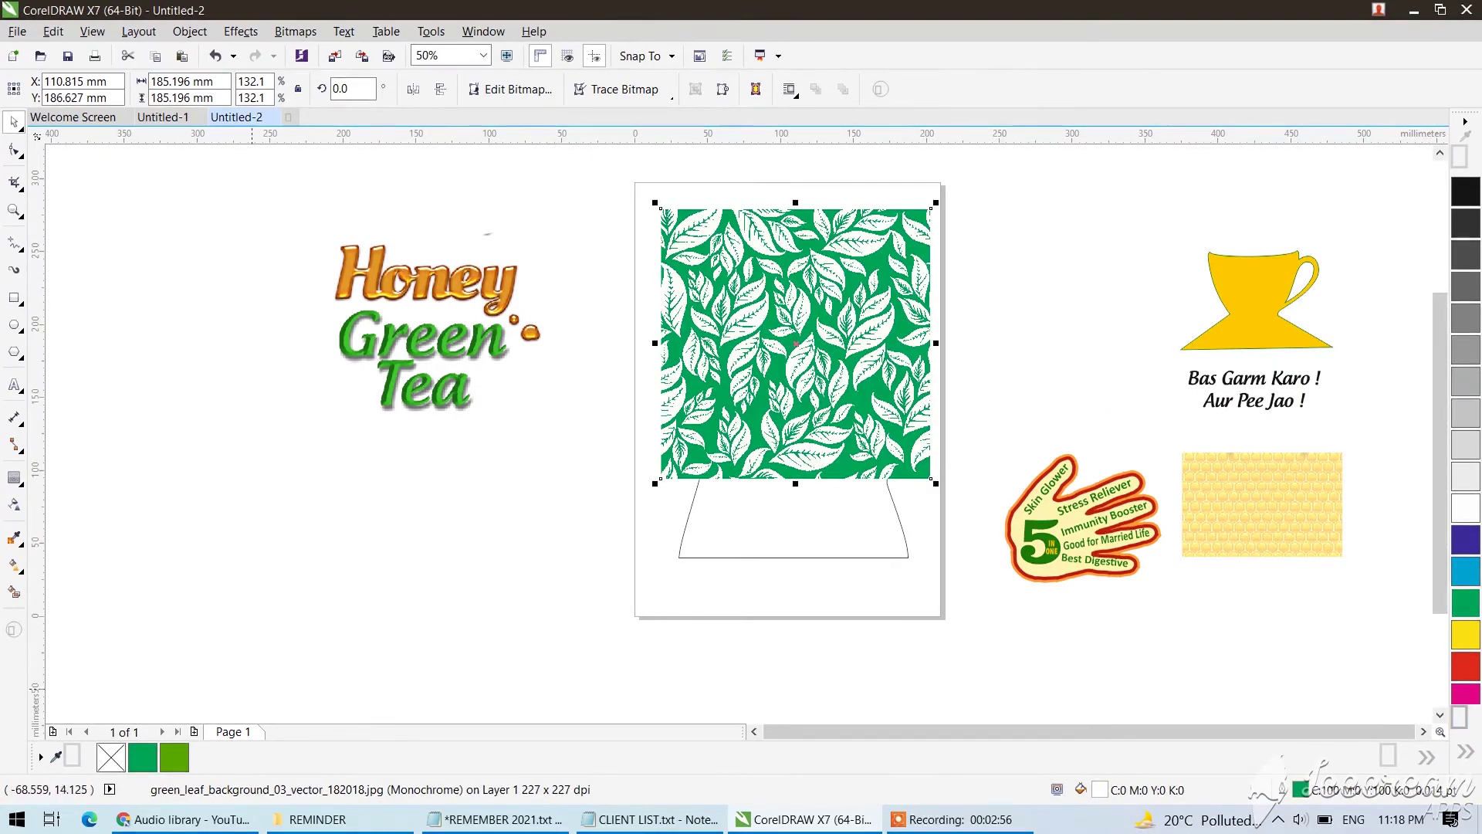
left_click(111, 757)
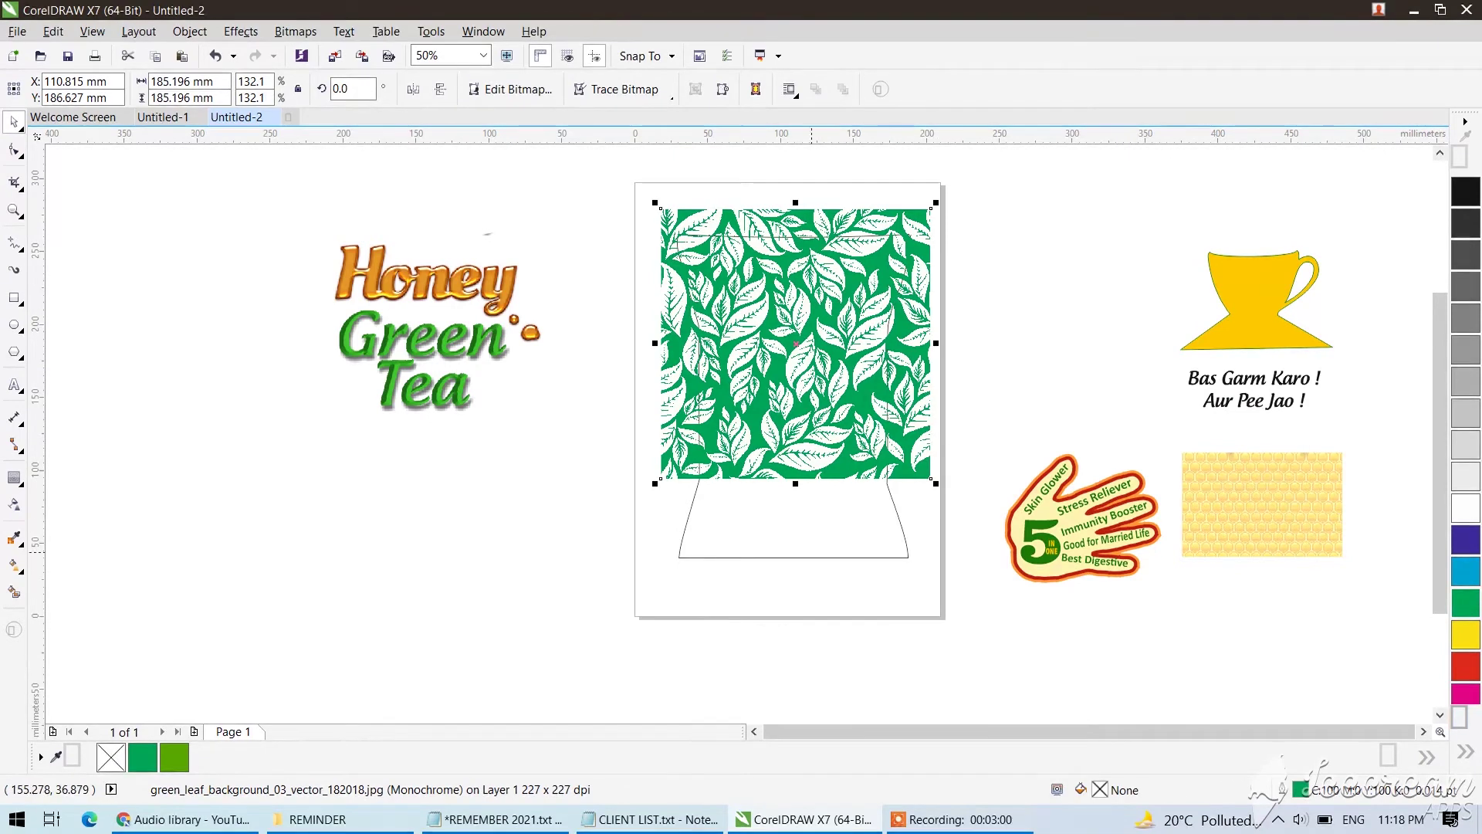
PowerClip the green leaf bitmap inside the pouch outline.
left_click(189, 31)
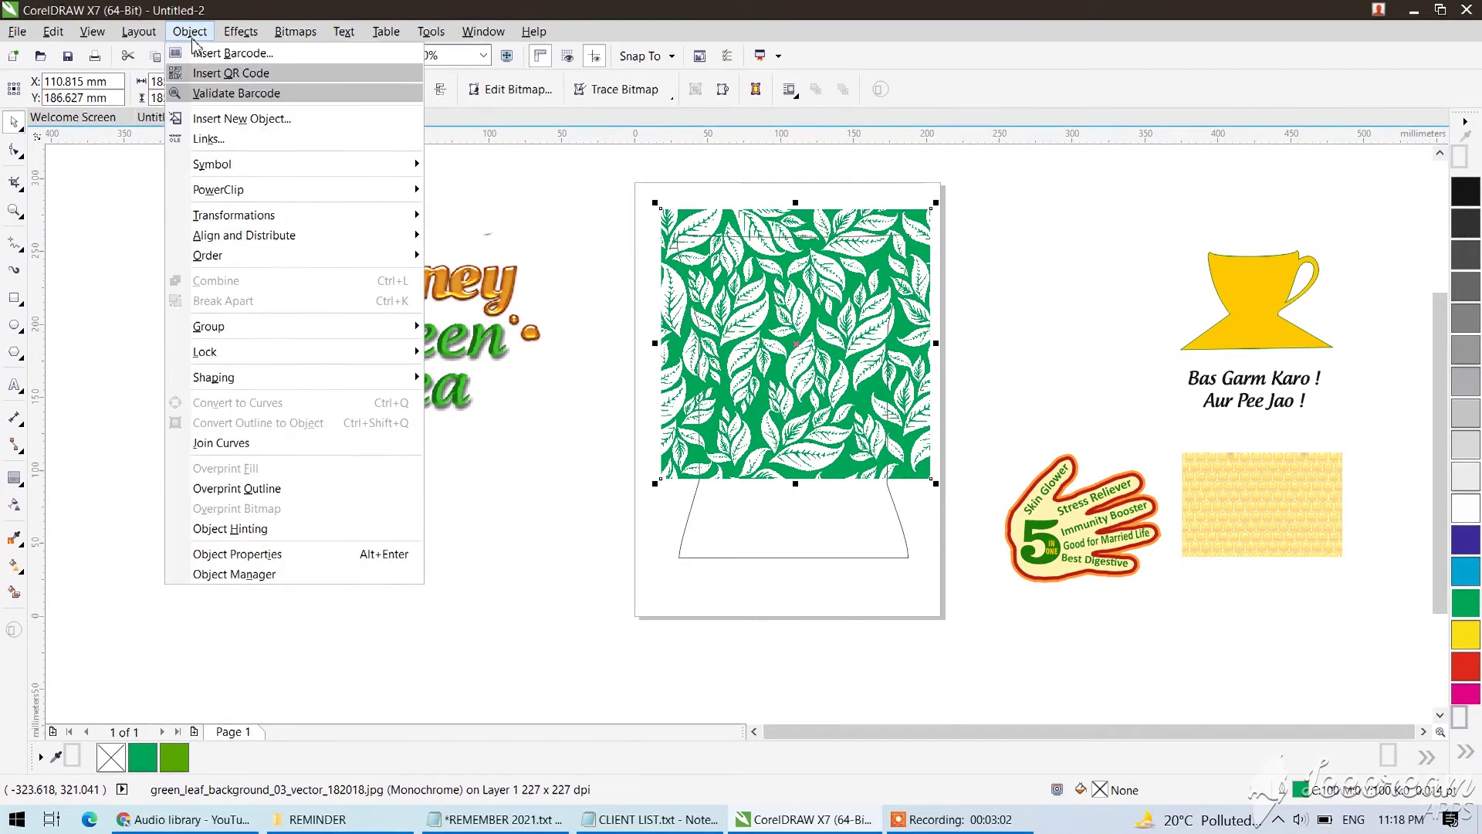
mouse_move(289, 189)
left_click(452, 193)
left_click(678, 238)
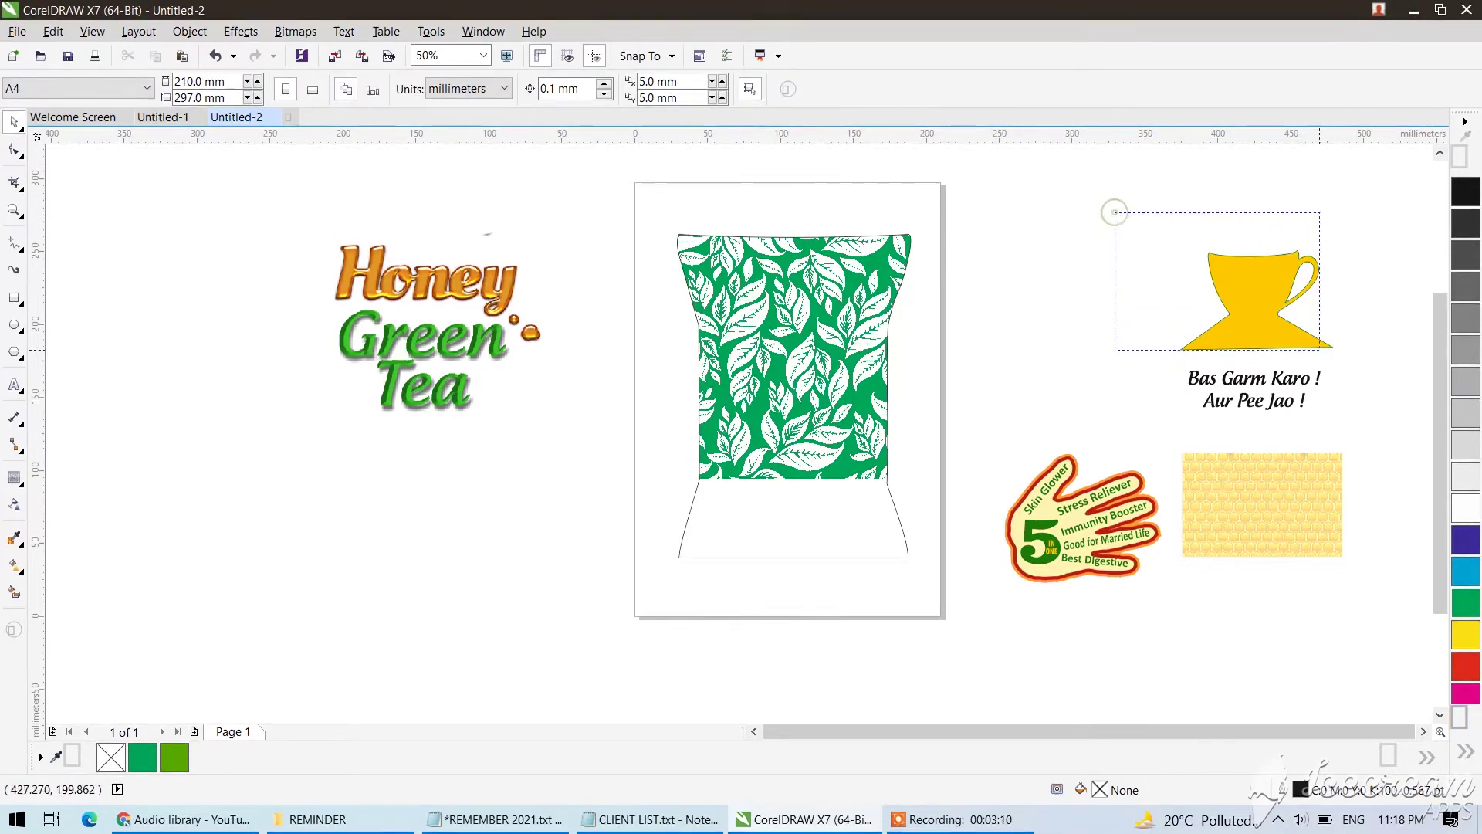
Move the yellow cup shape onto the lower part of the leaf pattern and enlarge it to span the pouch's narrow width.
left_click(1278, 340)
left_click_drag(1247, 331, 798, 421)
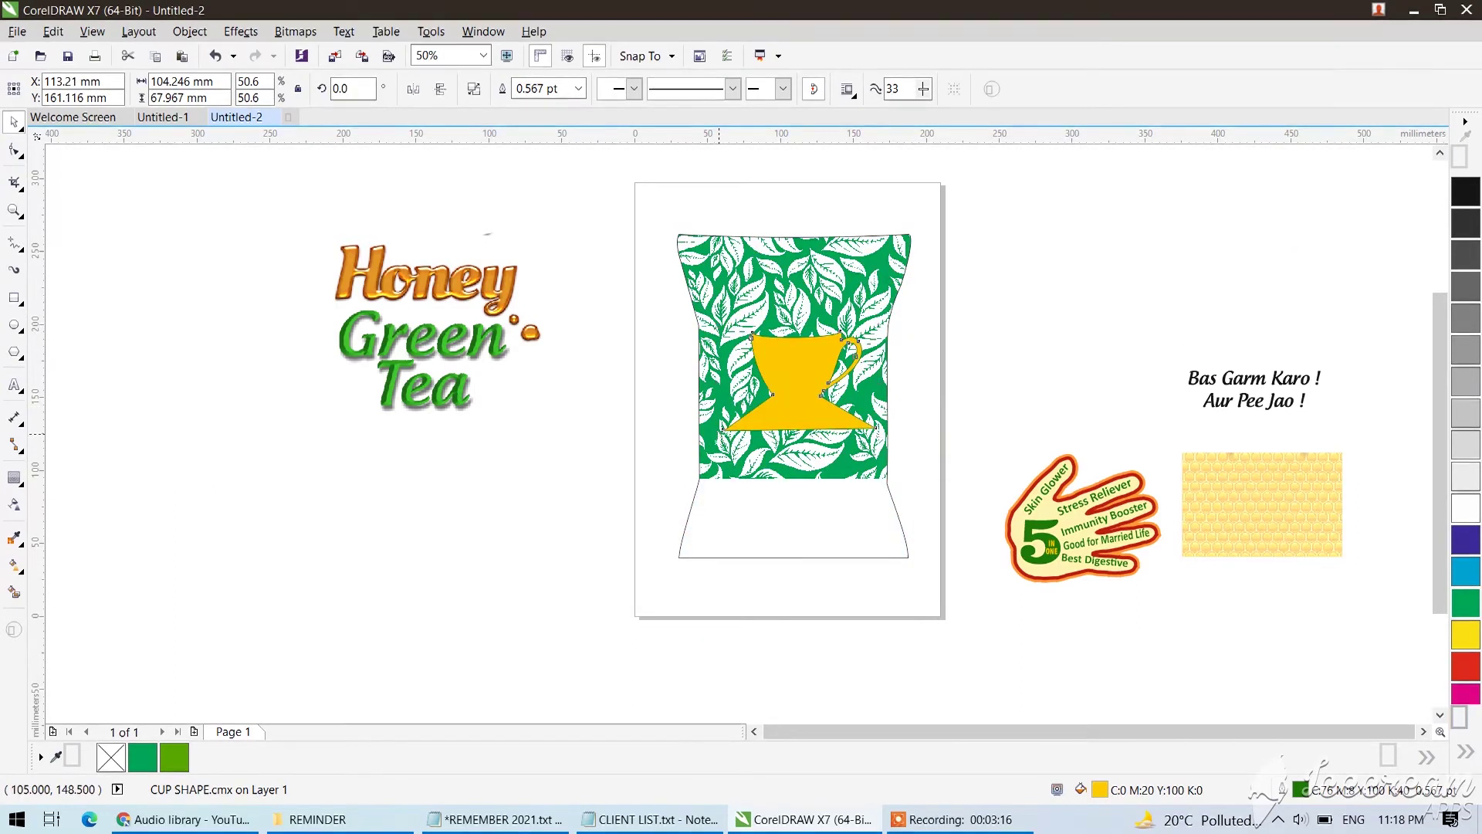
left_click_drag(715, 443, 697, 461)
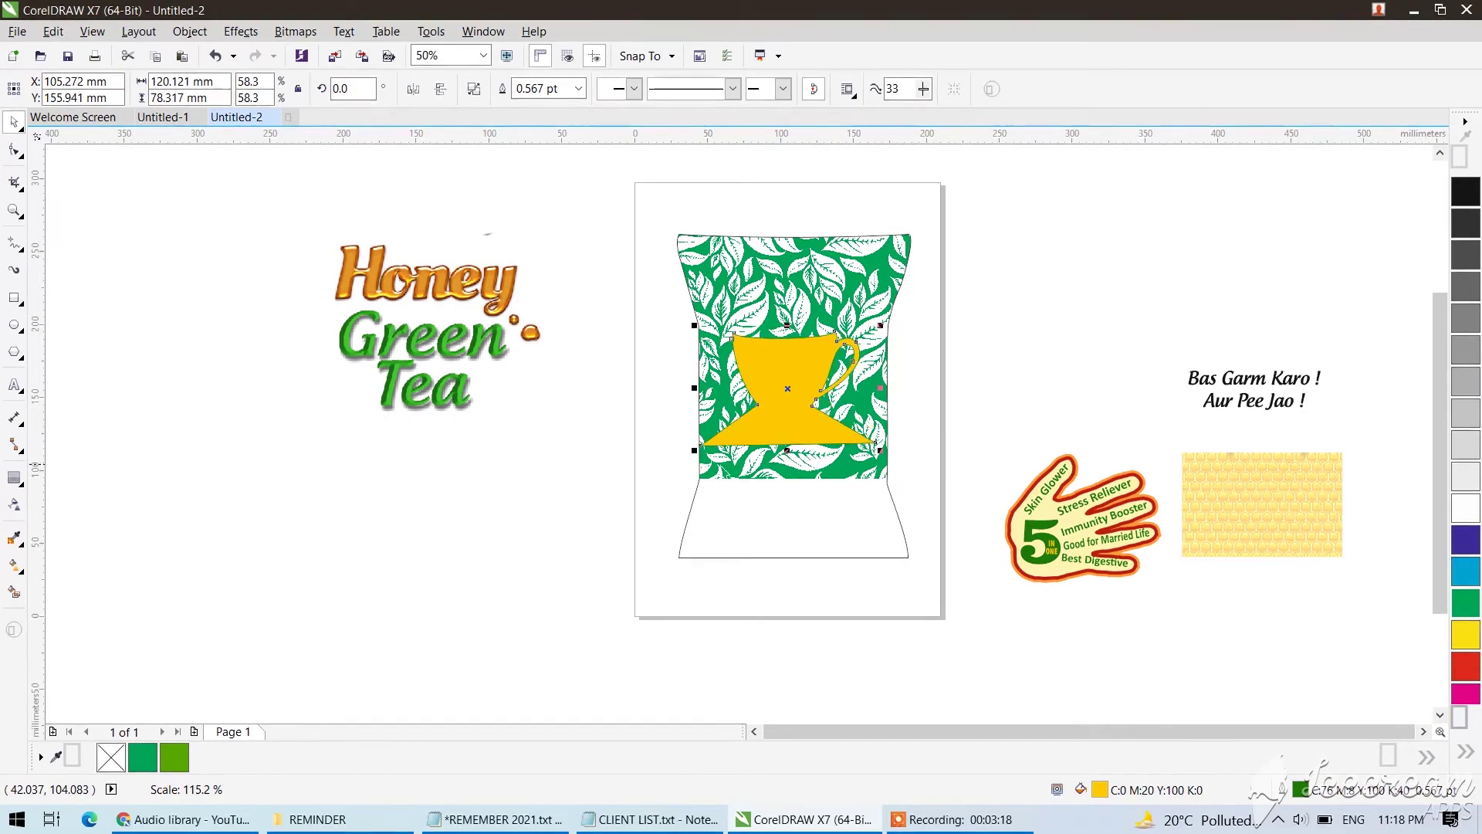
left_click_drag(886, 449, 898, 461)
left_click_drag(810, 428, 810, 420)
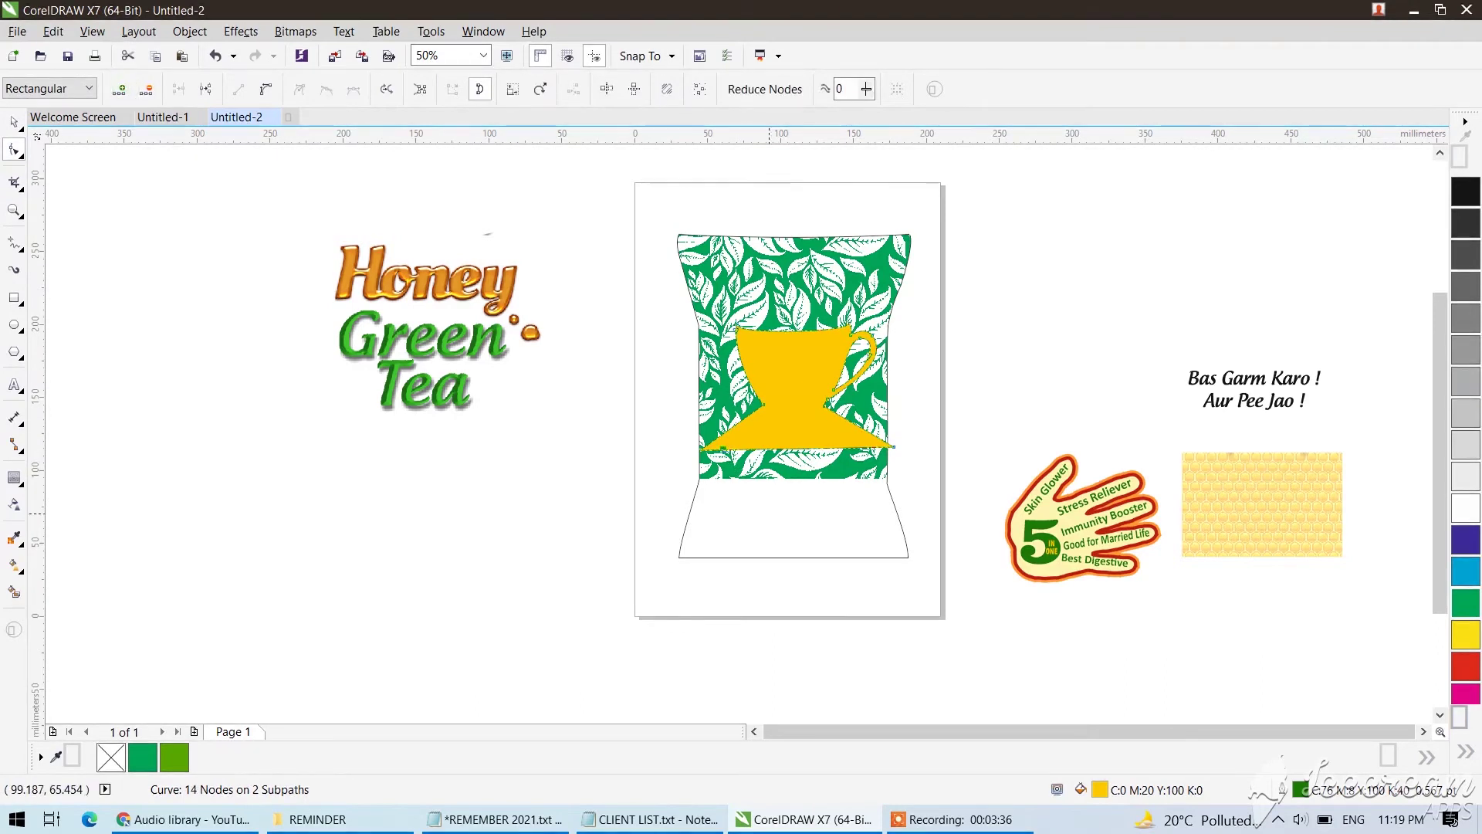
Reshape the cup's base by pulling its lower corners below the pouch bottom, making the shape about 186 by 174 mm.
left_click_drag(670, 534, 657, 573)
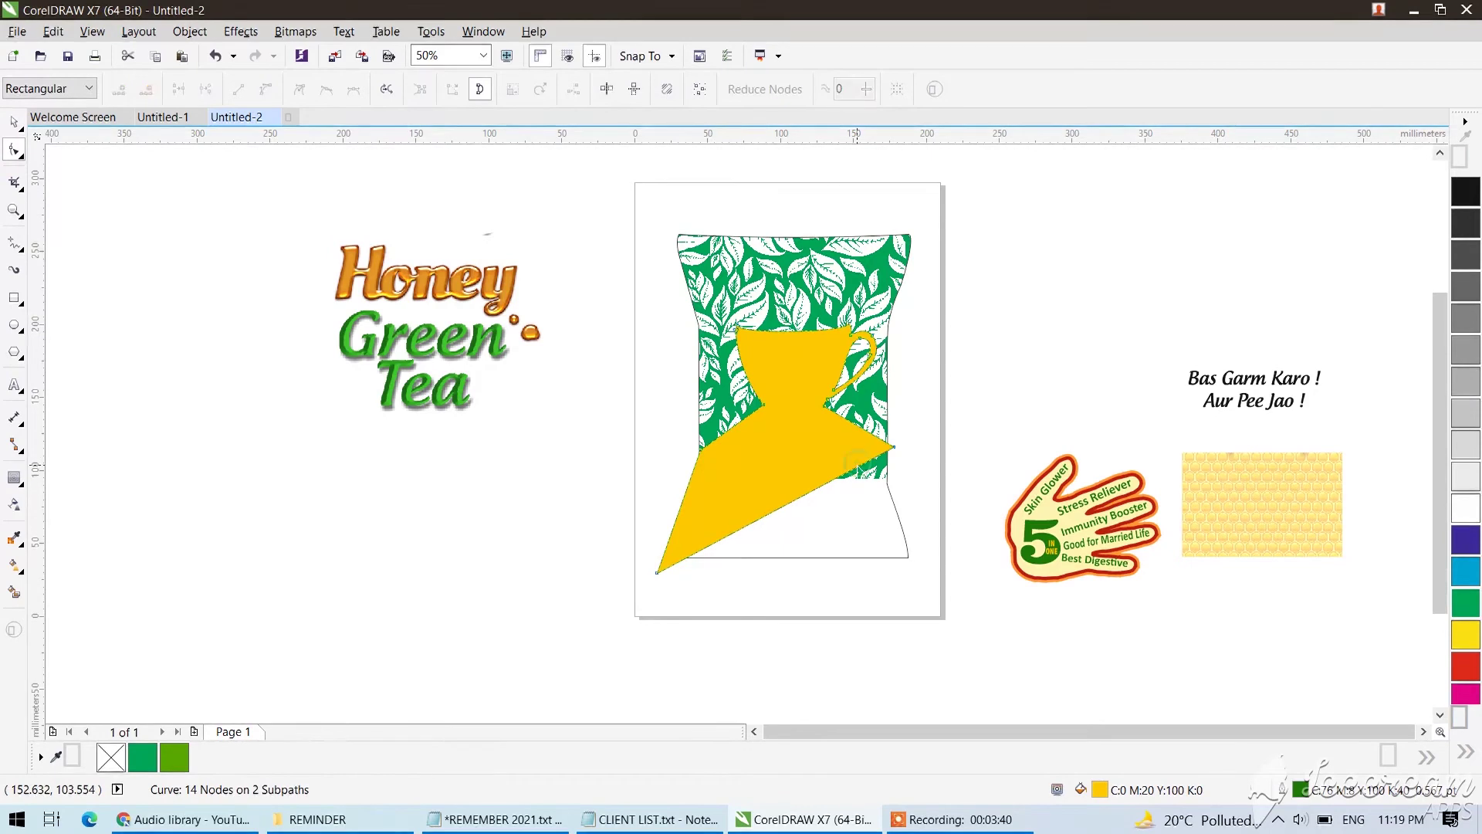
double_click(856, 466)
left_click_drag(857, 466, 929, 578)
key("space")
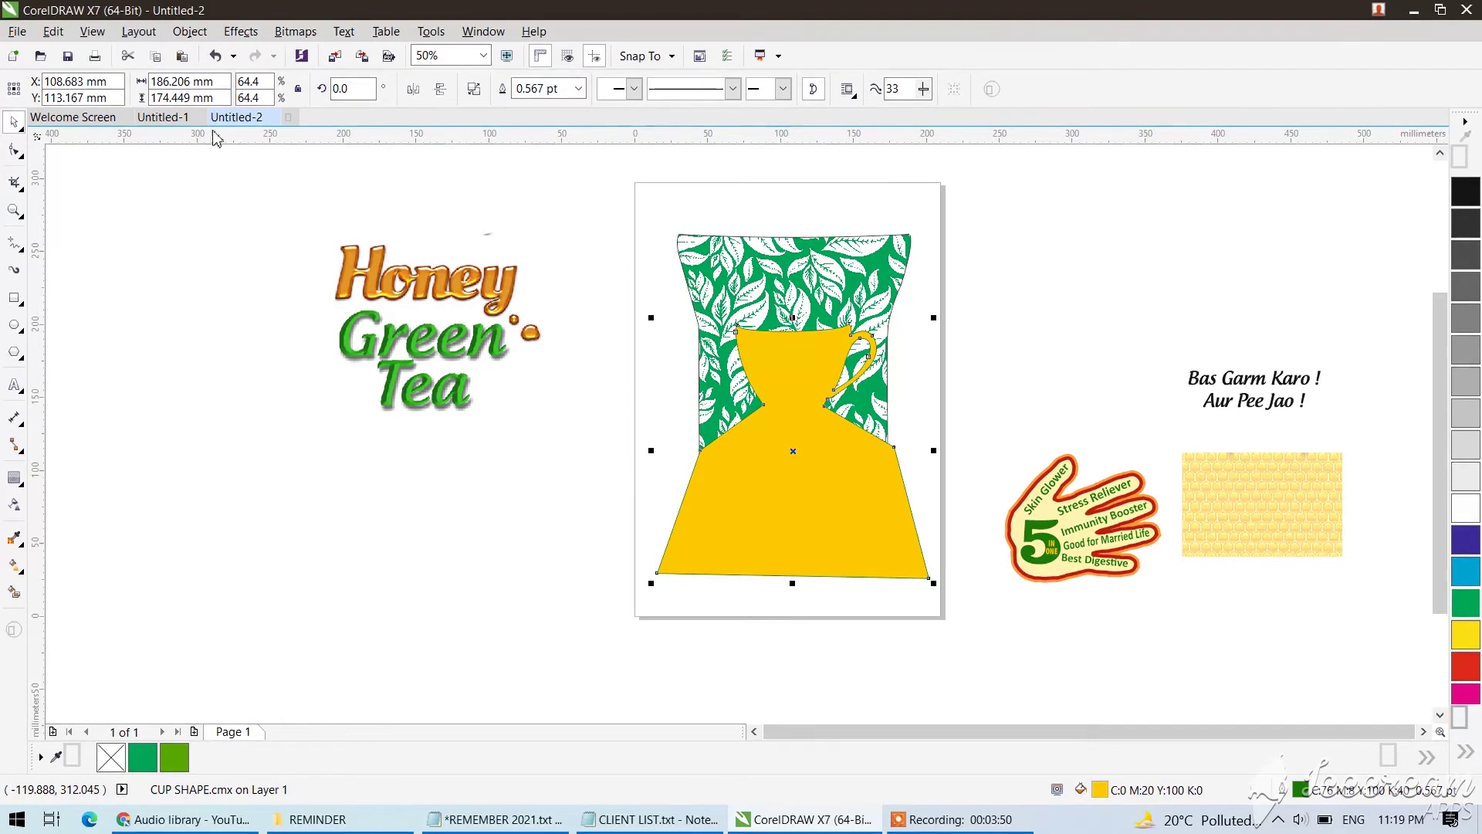
Add a one-step outside contour with a 3.54 mm offset to the cup shape and break the contour group apart.
left_click(13, 477)
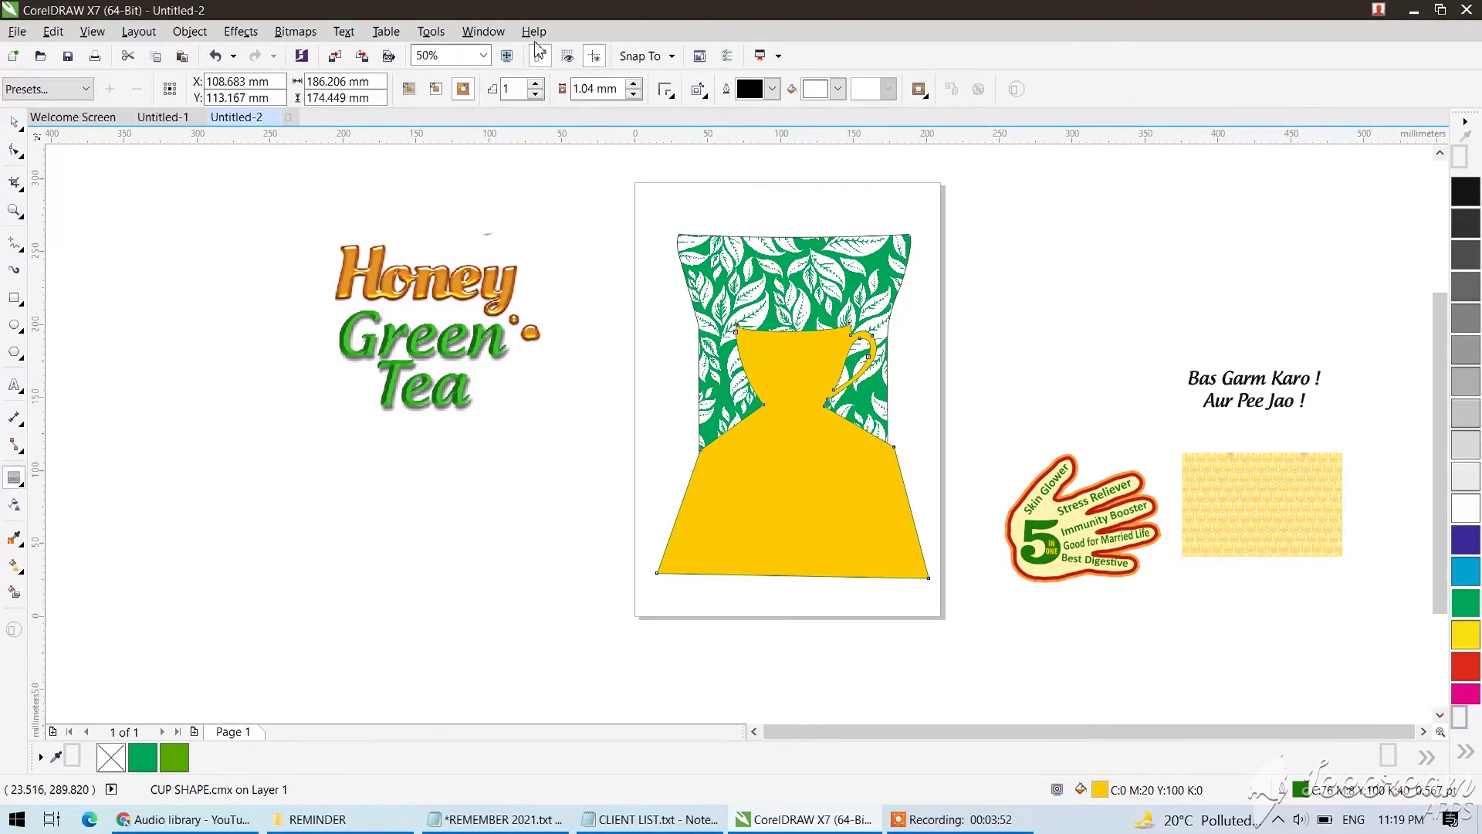
left_click(463, 89)
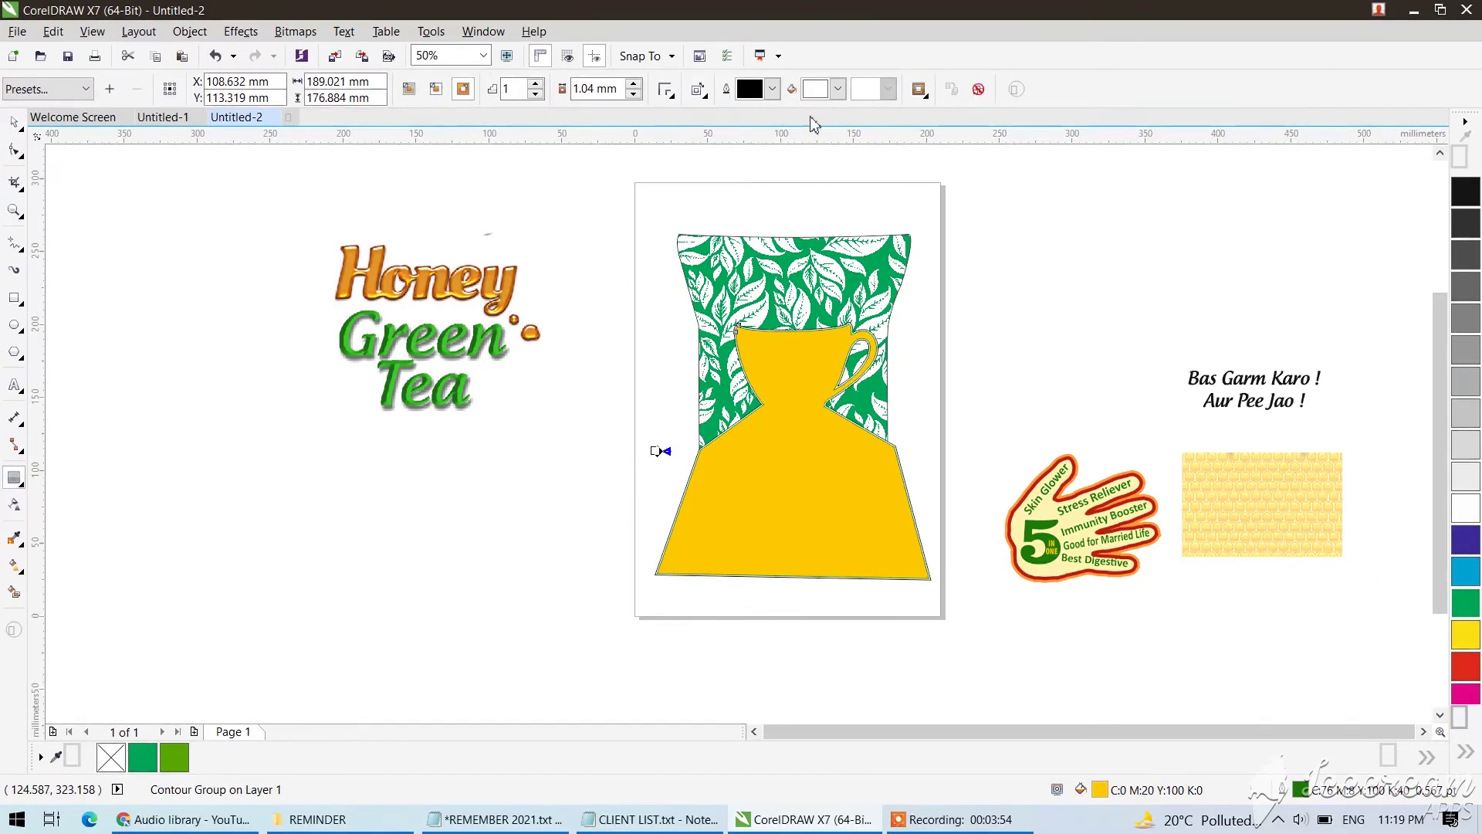
left_click(634, 85)
left_click(633, 85)
left_click(634, 85)
left_click(634, 85)
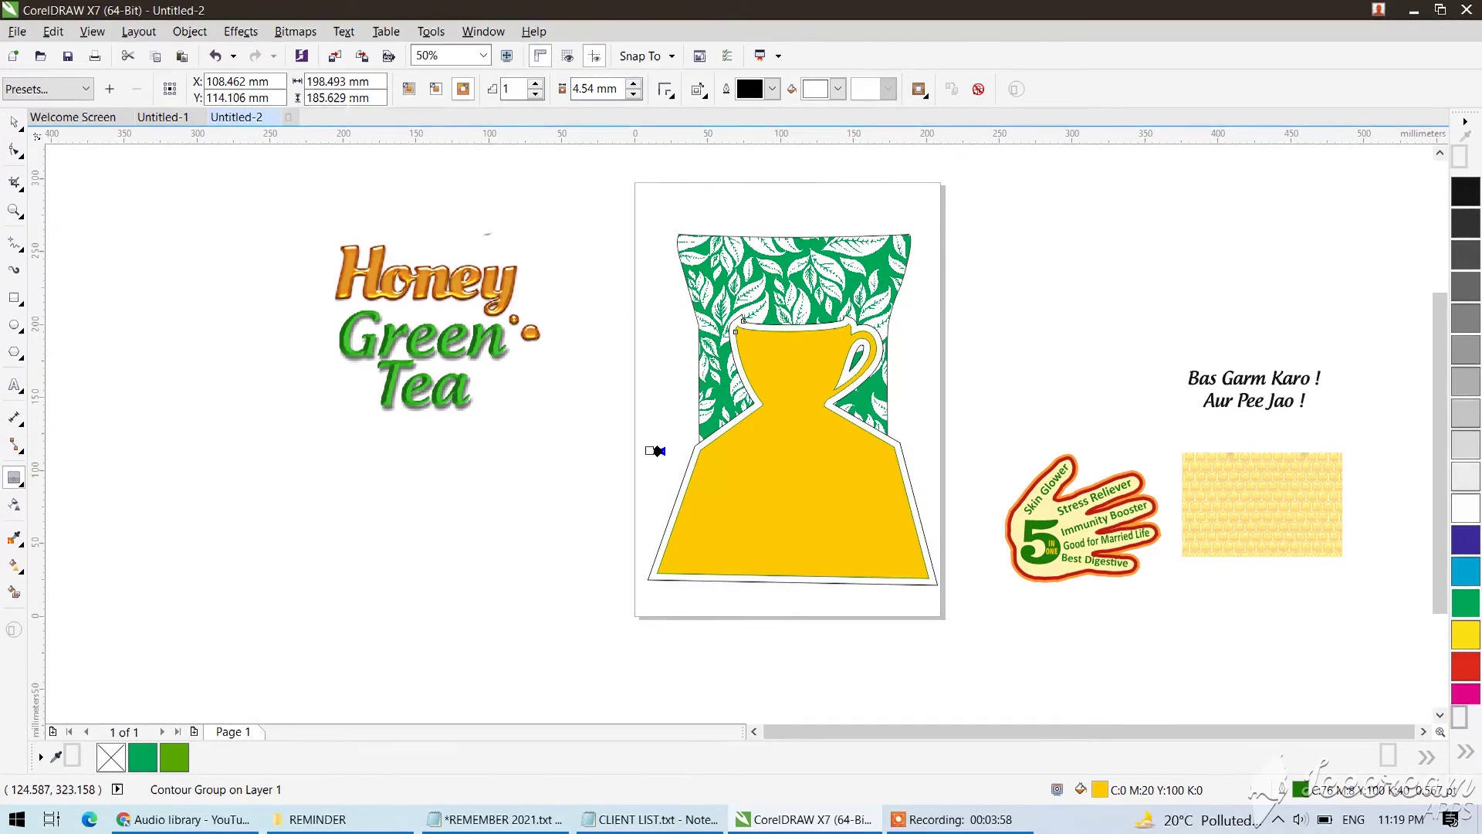
left_click(634, 93)
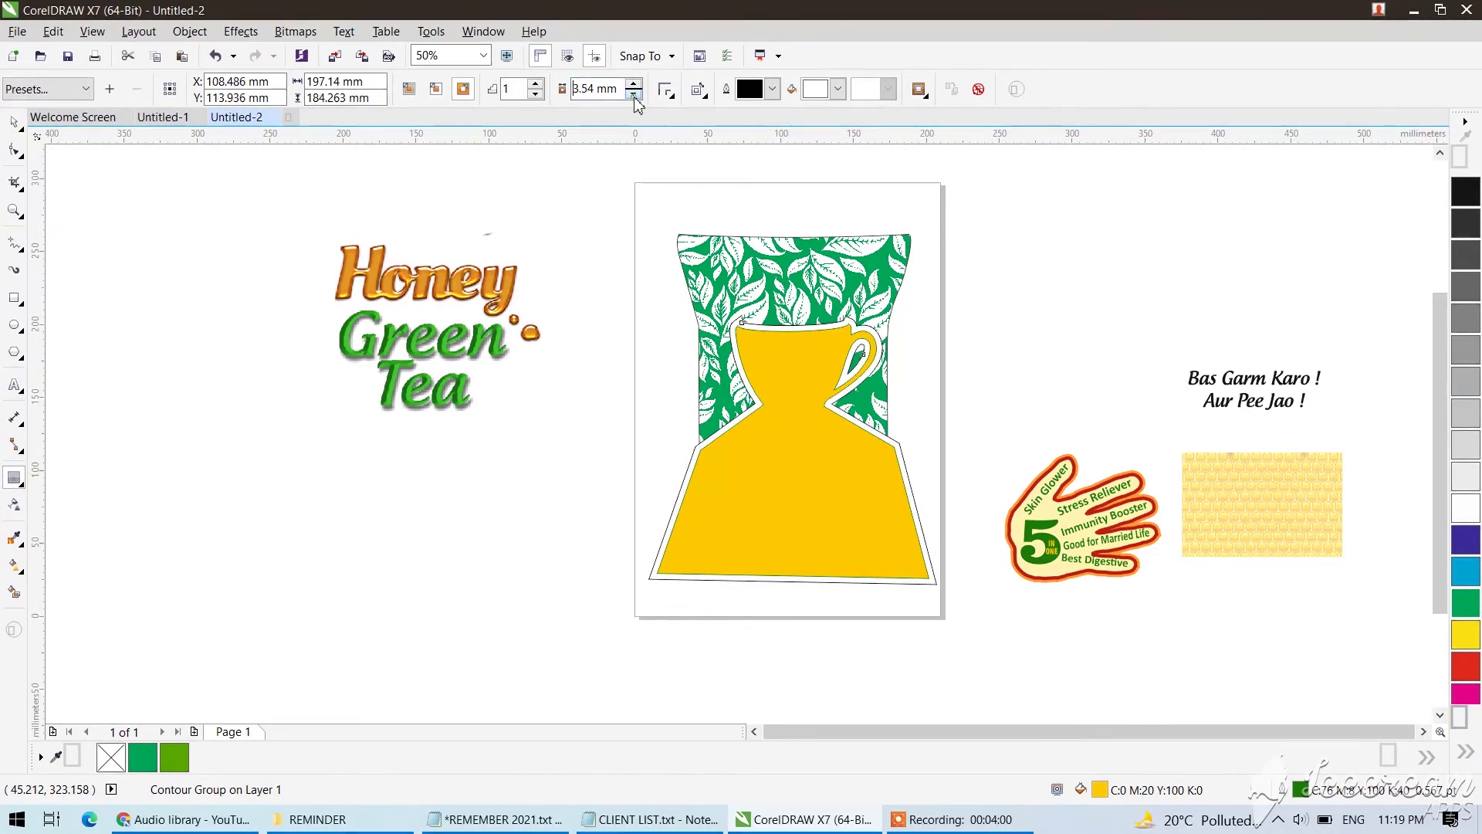
left_click(190, 32)
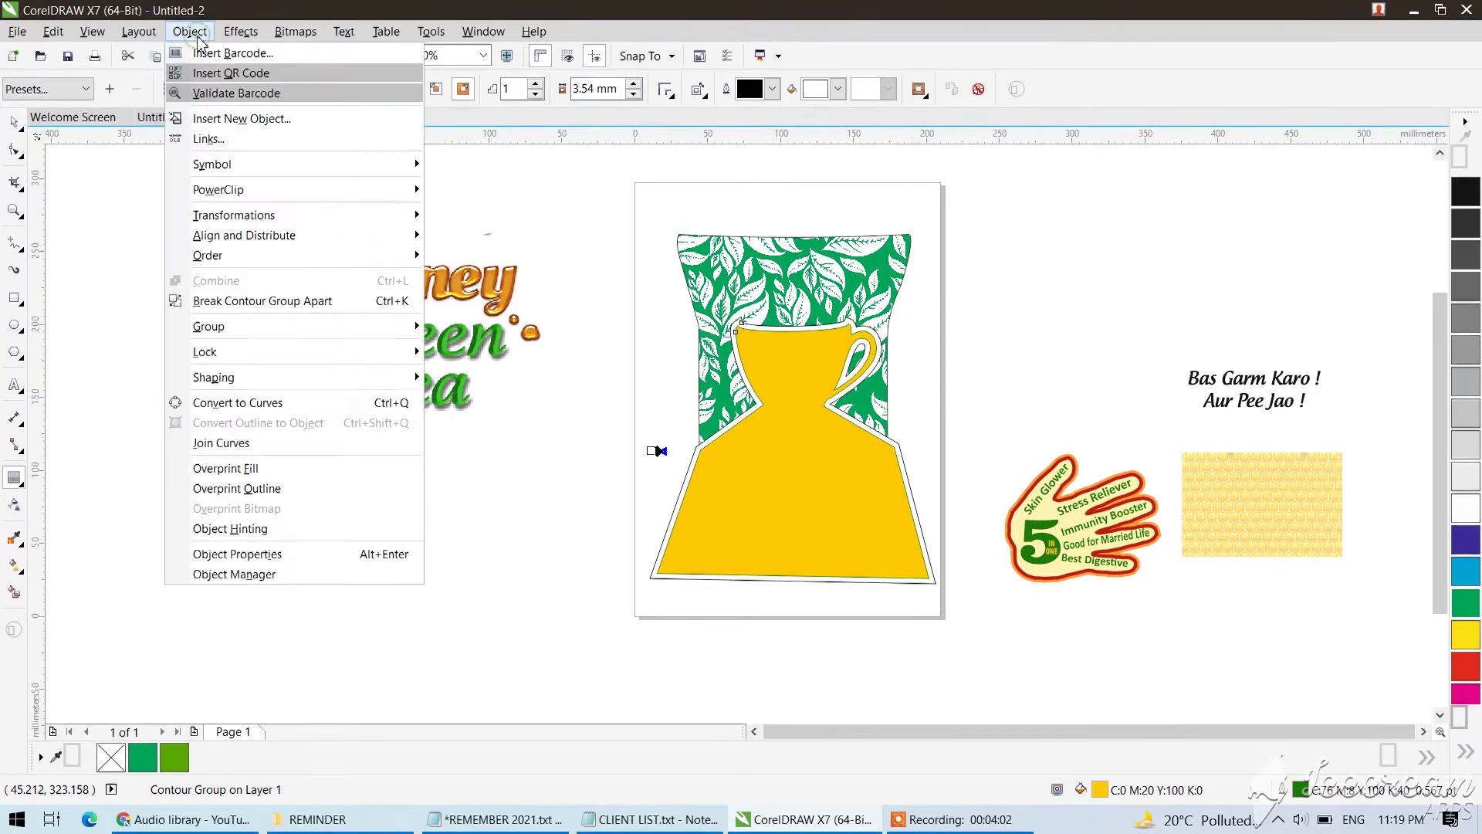
left_click(232, 295)
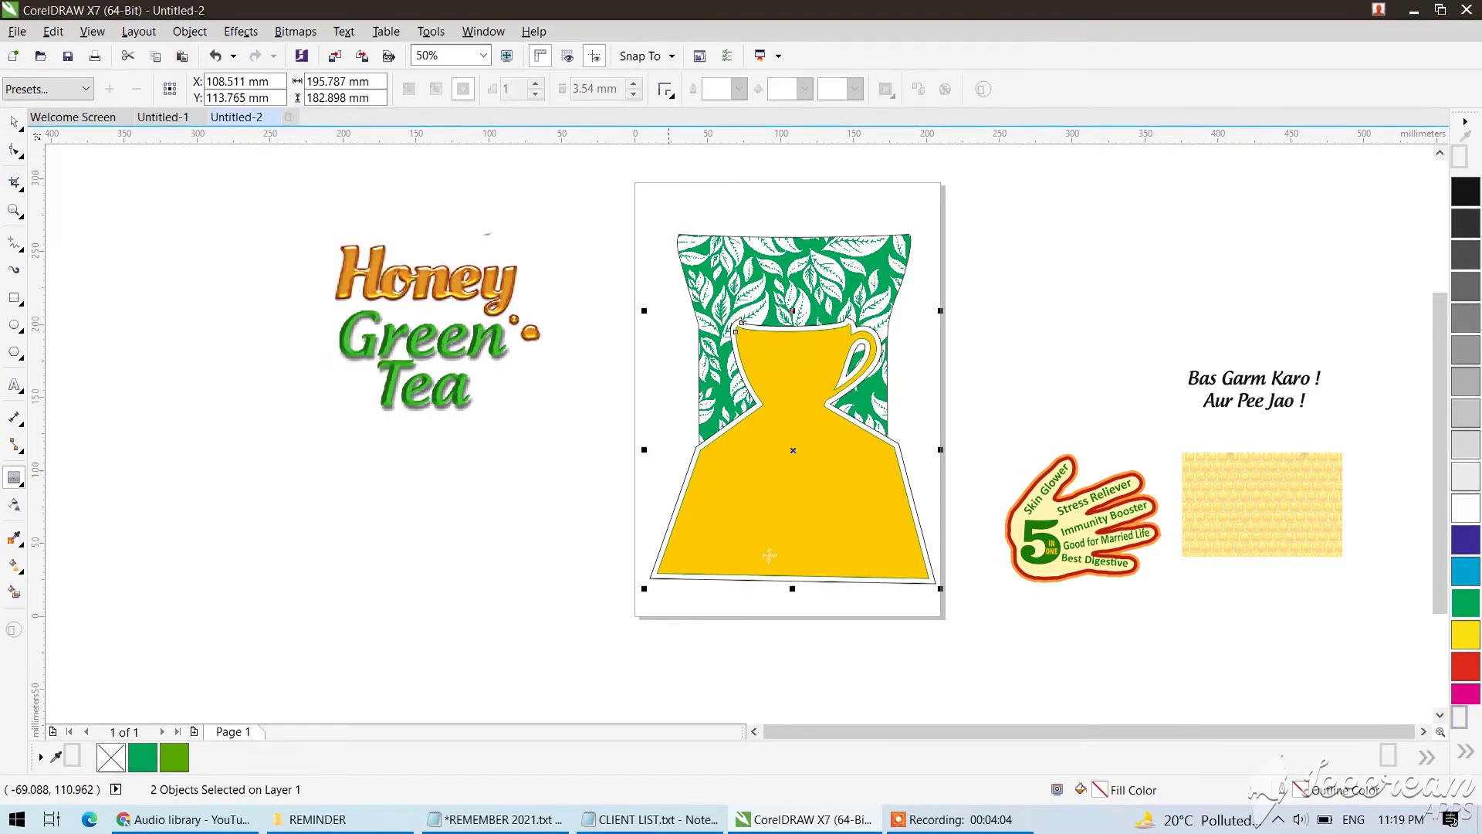
Fill the separated contour shape green and remove the outlines from both it and the yellow cup.
key("space")
left_click(922, 532)
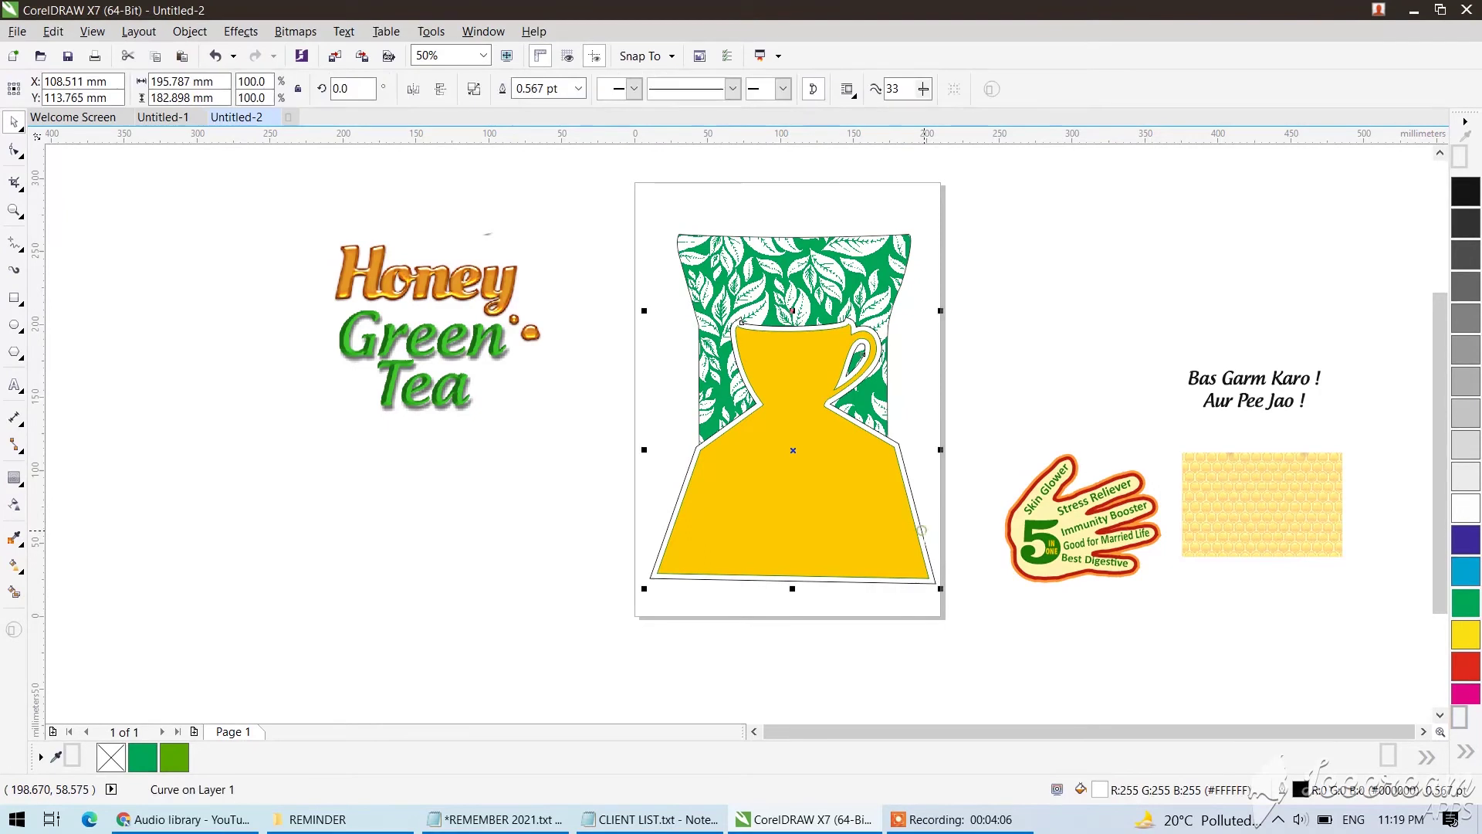
left_click(1466, 602)
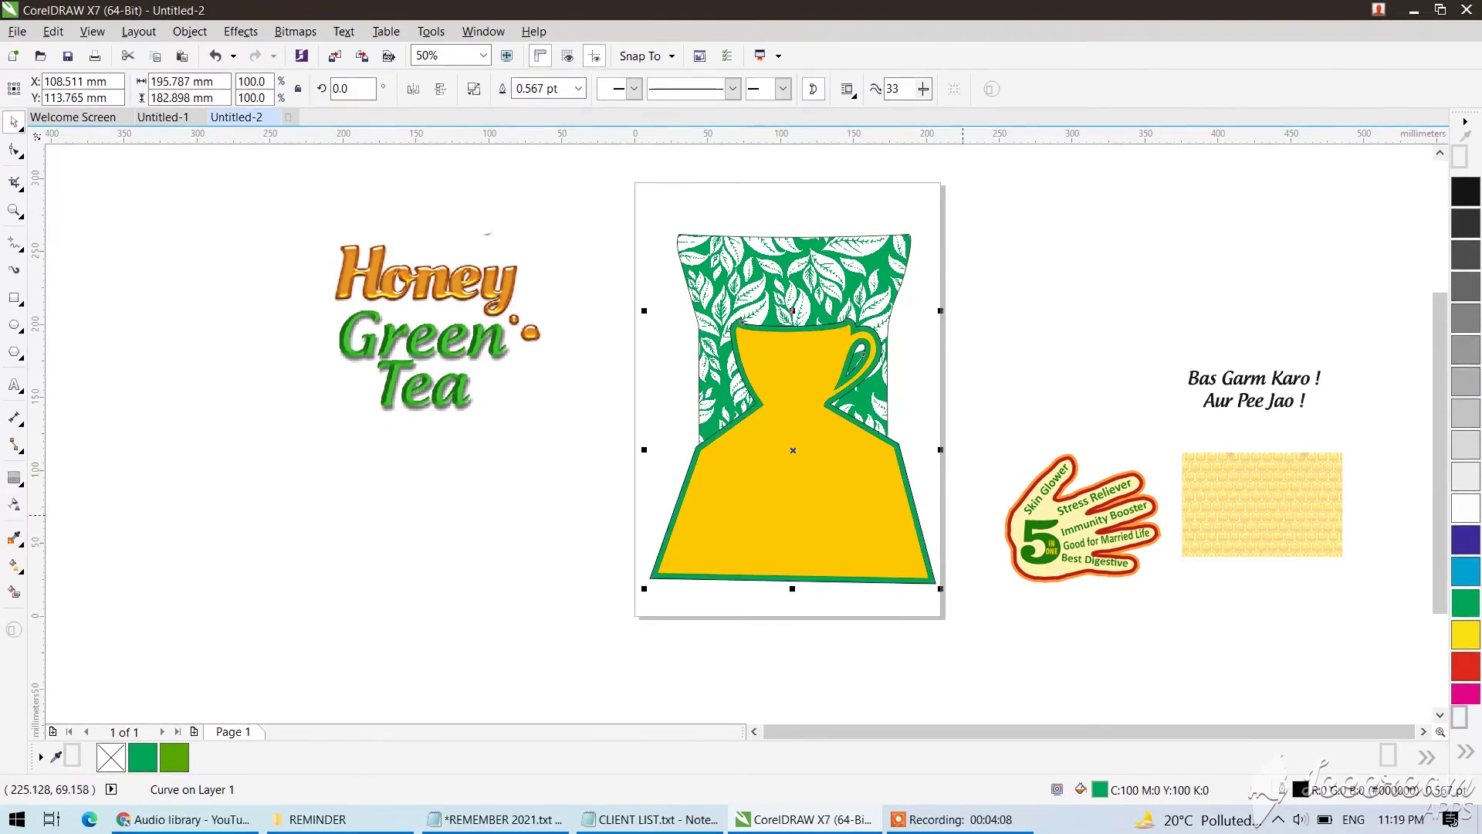
left_click(858, 507, "shift")
right_click(111, 757)
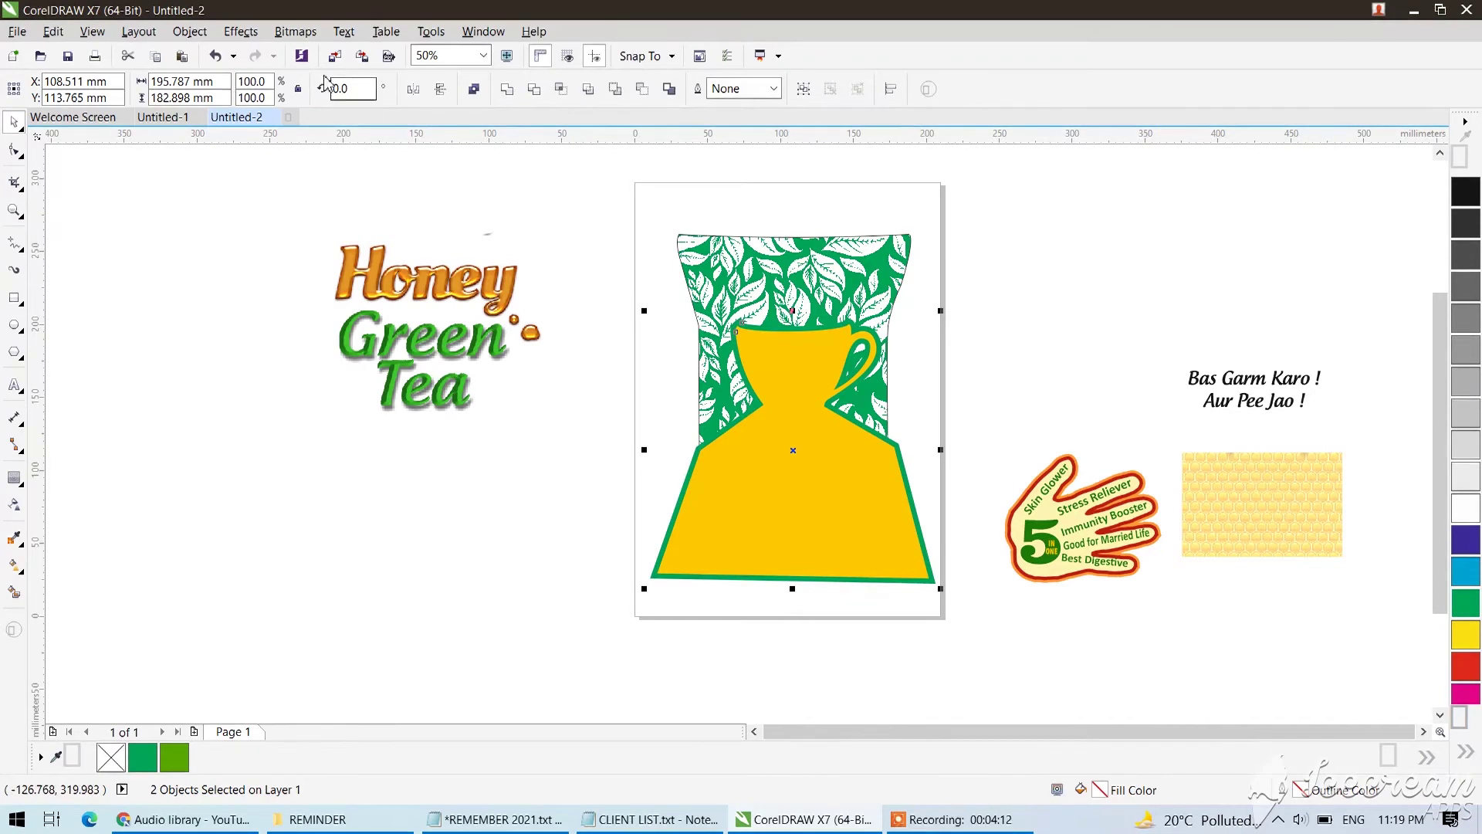
PowerClip the yellow cup and its green border inside the pouch outline.
left_click(188, 32)
mouse_move(266, 197)
left_click(479, 191)
left_click(823, 302)
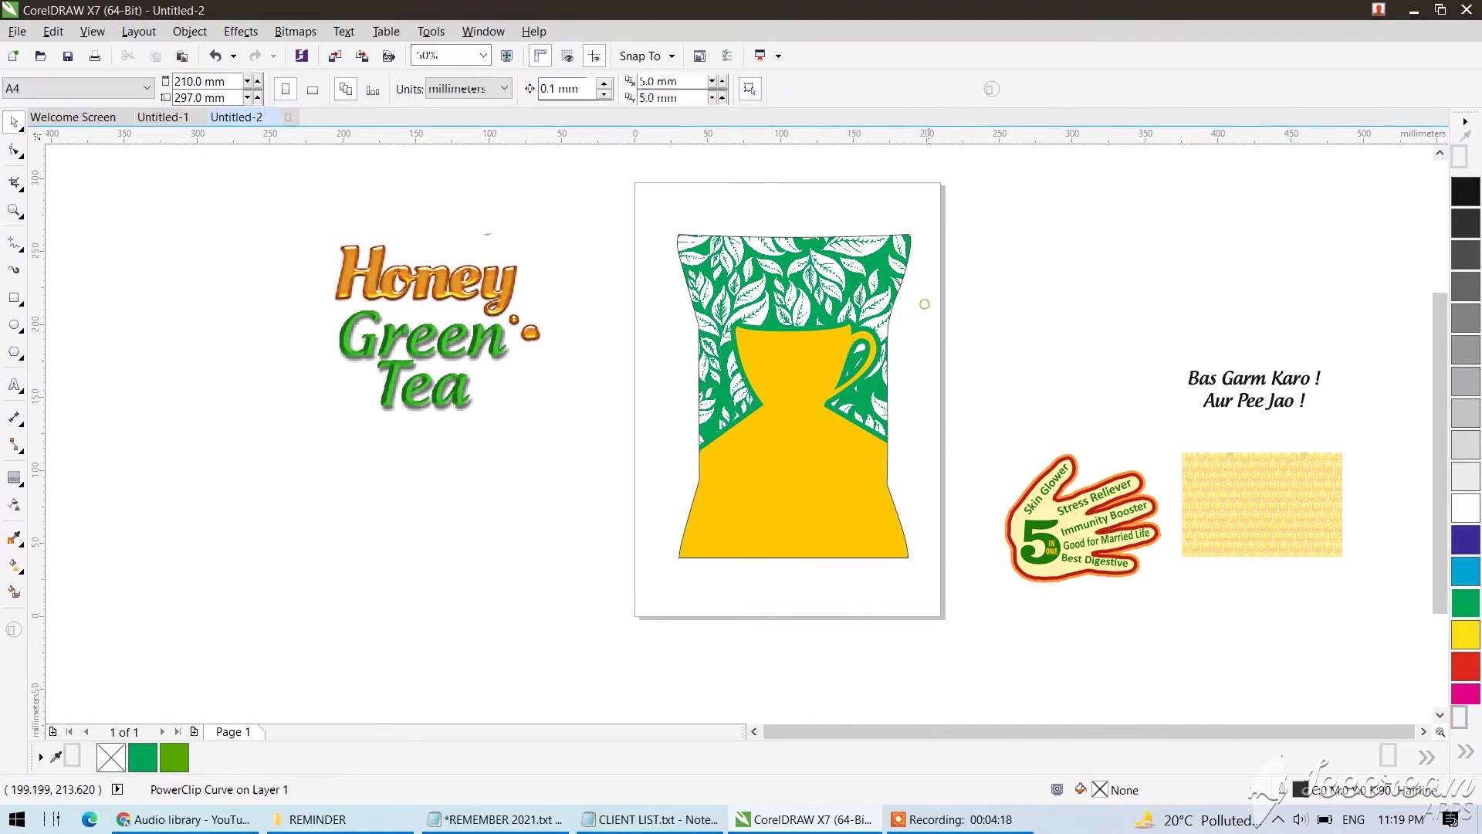
Move the honeycomb pattern onto the pouch, enlarge it to about 158 mm wide and stack a copy above it over the cup.
left_click_drag(282, 221, 592, 455)
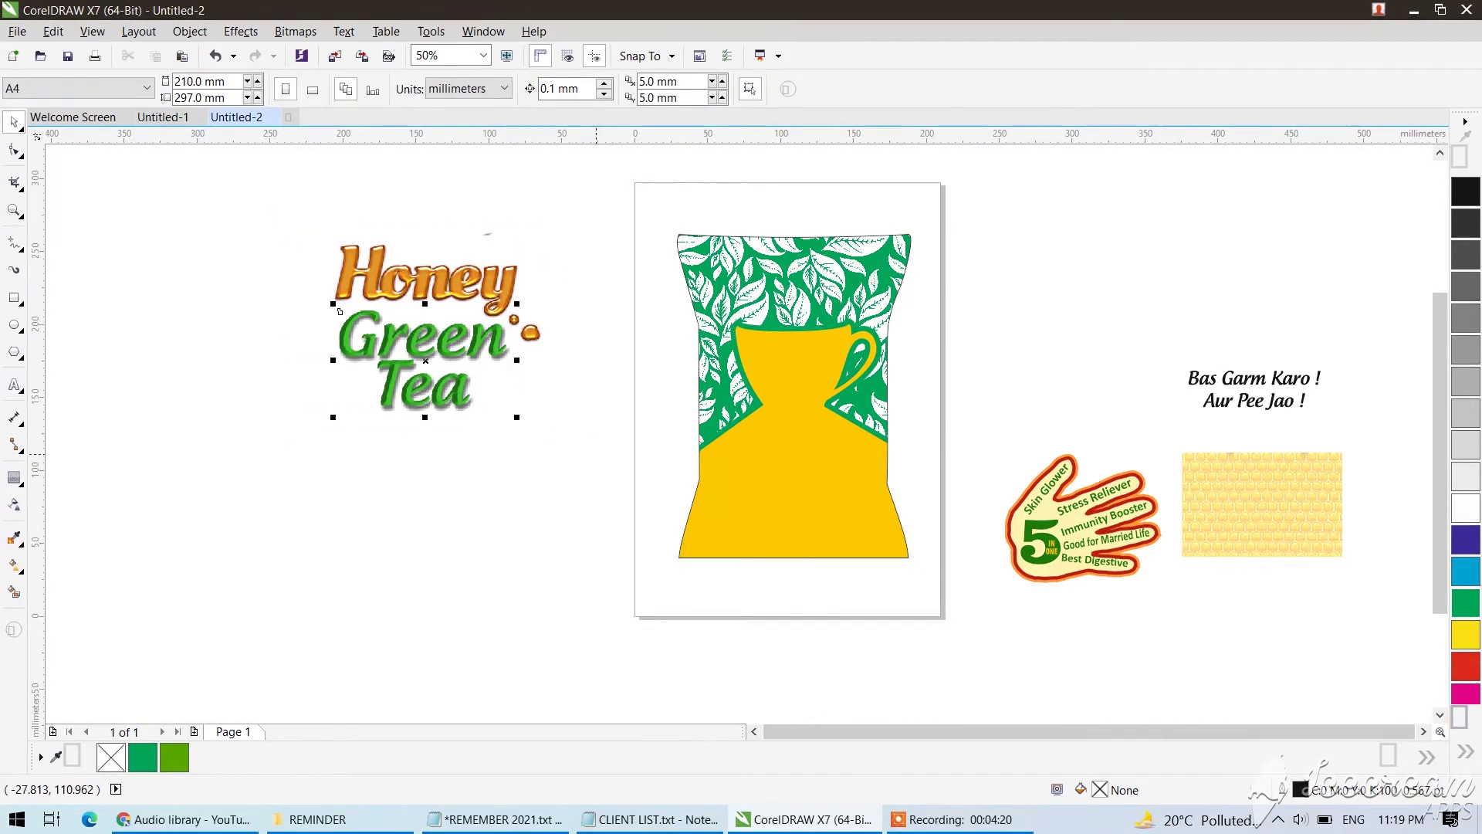
left_click_drag(1287, 502, 703, 510)
left_click_drag(832, 491, 901, 445)
left_click_drag(837, 495, 855, 360)
left_click_drag(847, 372, 836, 490)
scroll(836, 486, "up", 1)
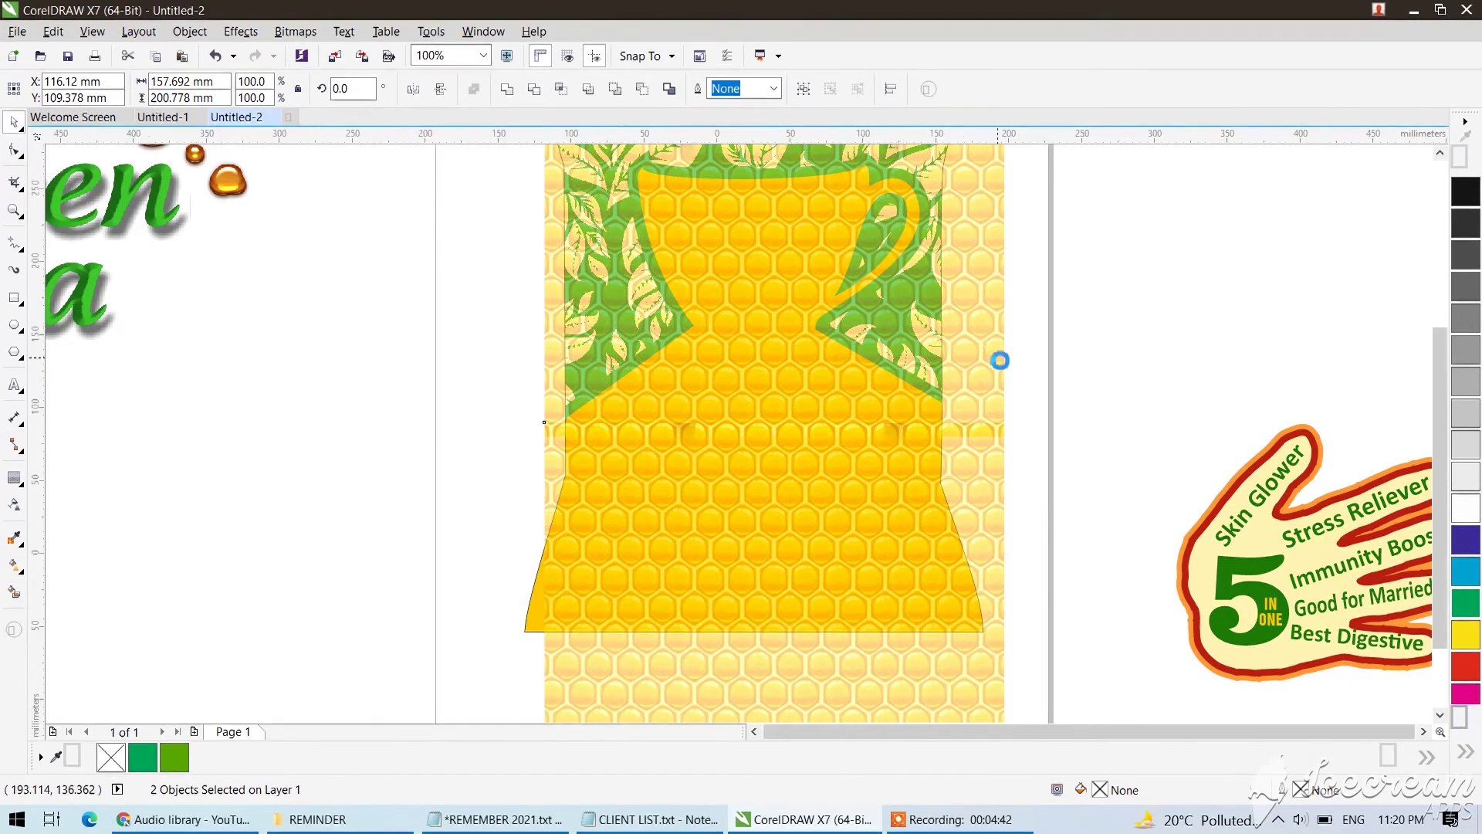
scroll(997, 358, "down", 1)
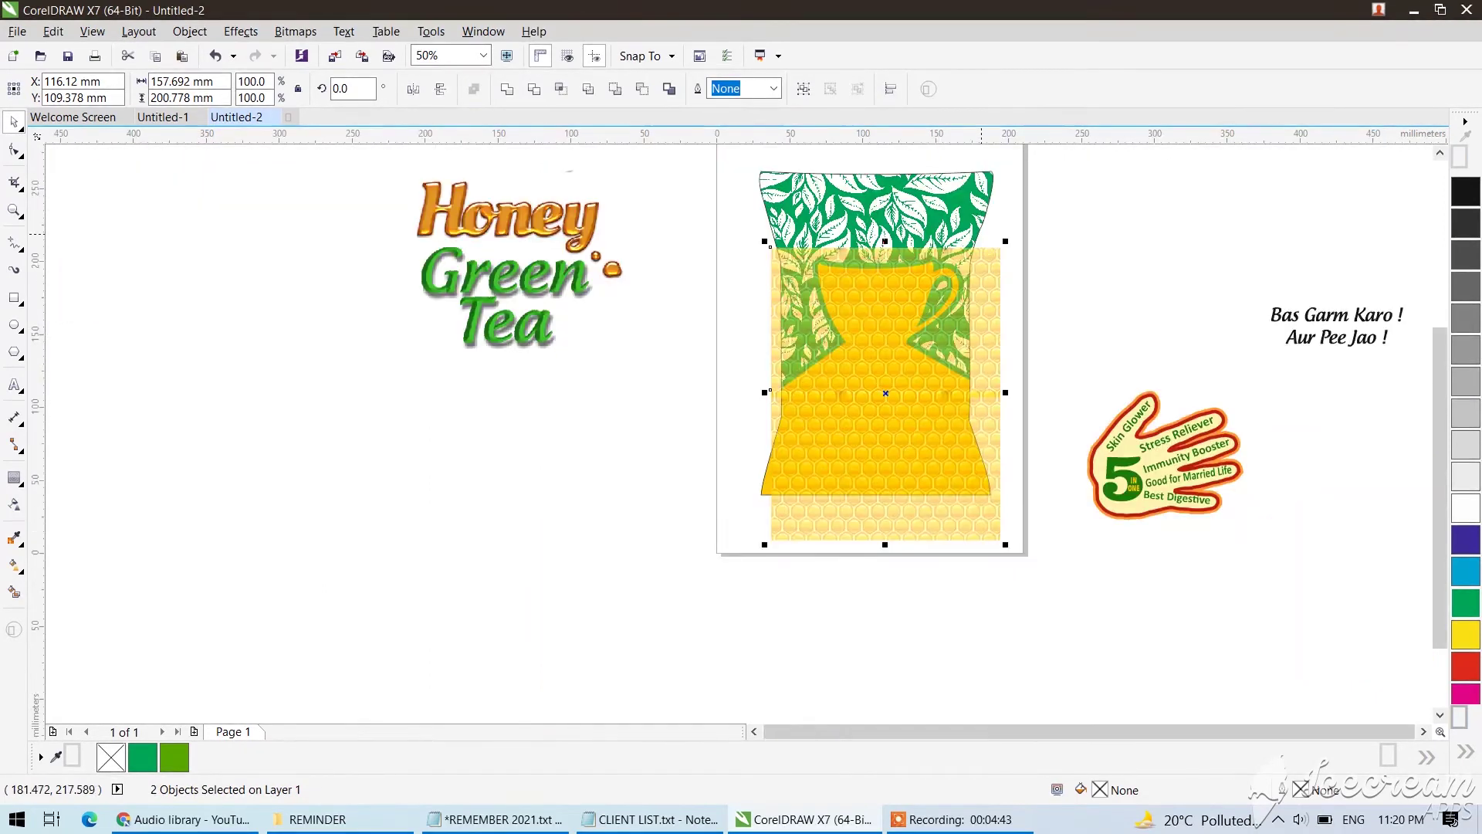
PowerClip the two honeycomb pieces inside the pouch shape.
left_click(190, 32)
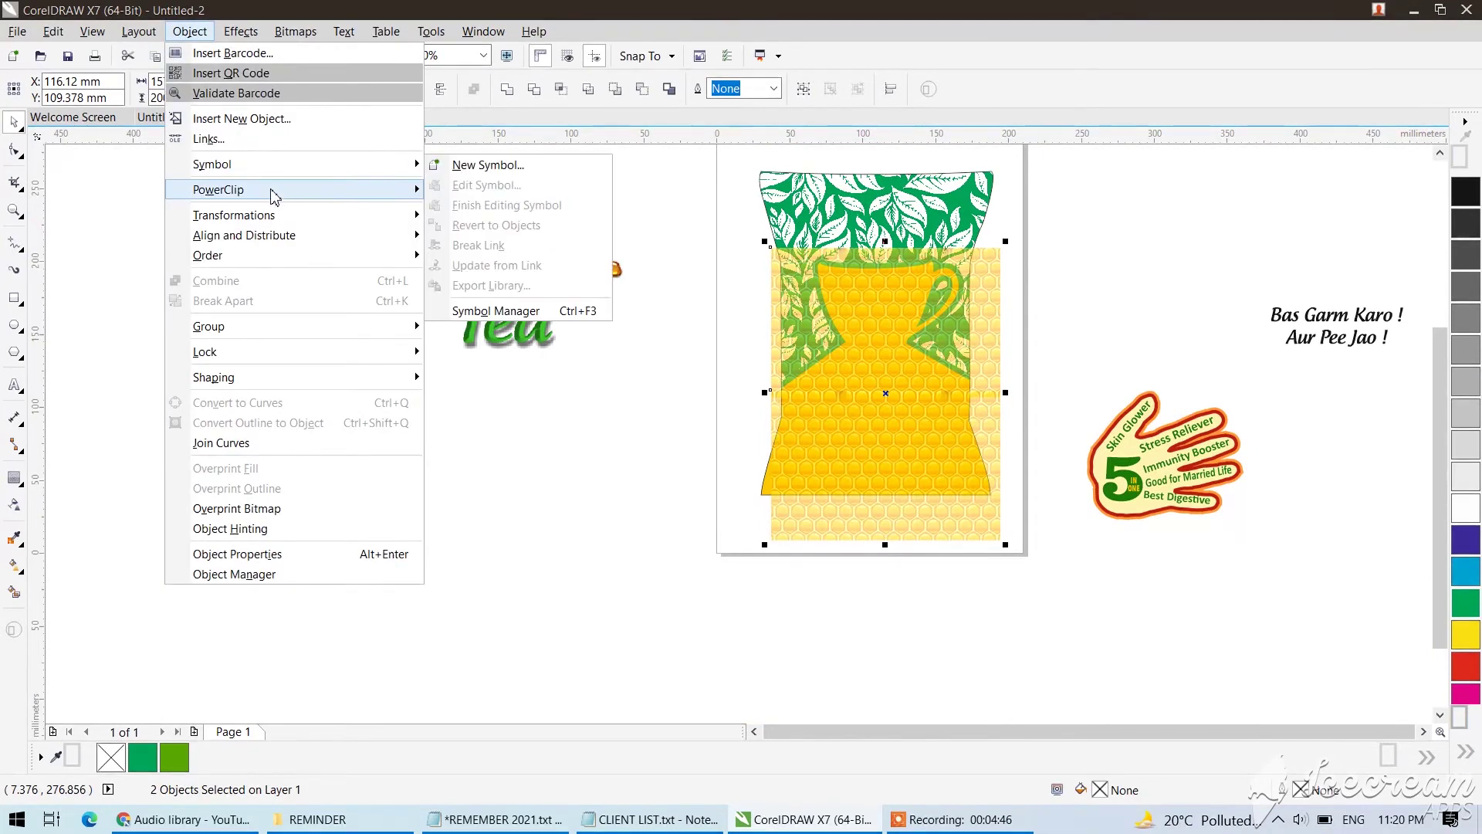
mouse_move(272, 195)
left_click(471, 191)
left_click(938, 218)
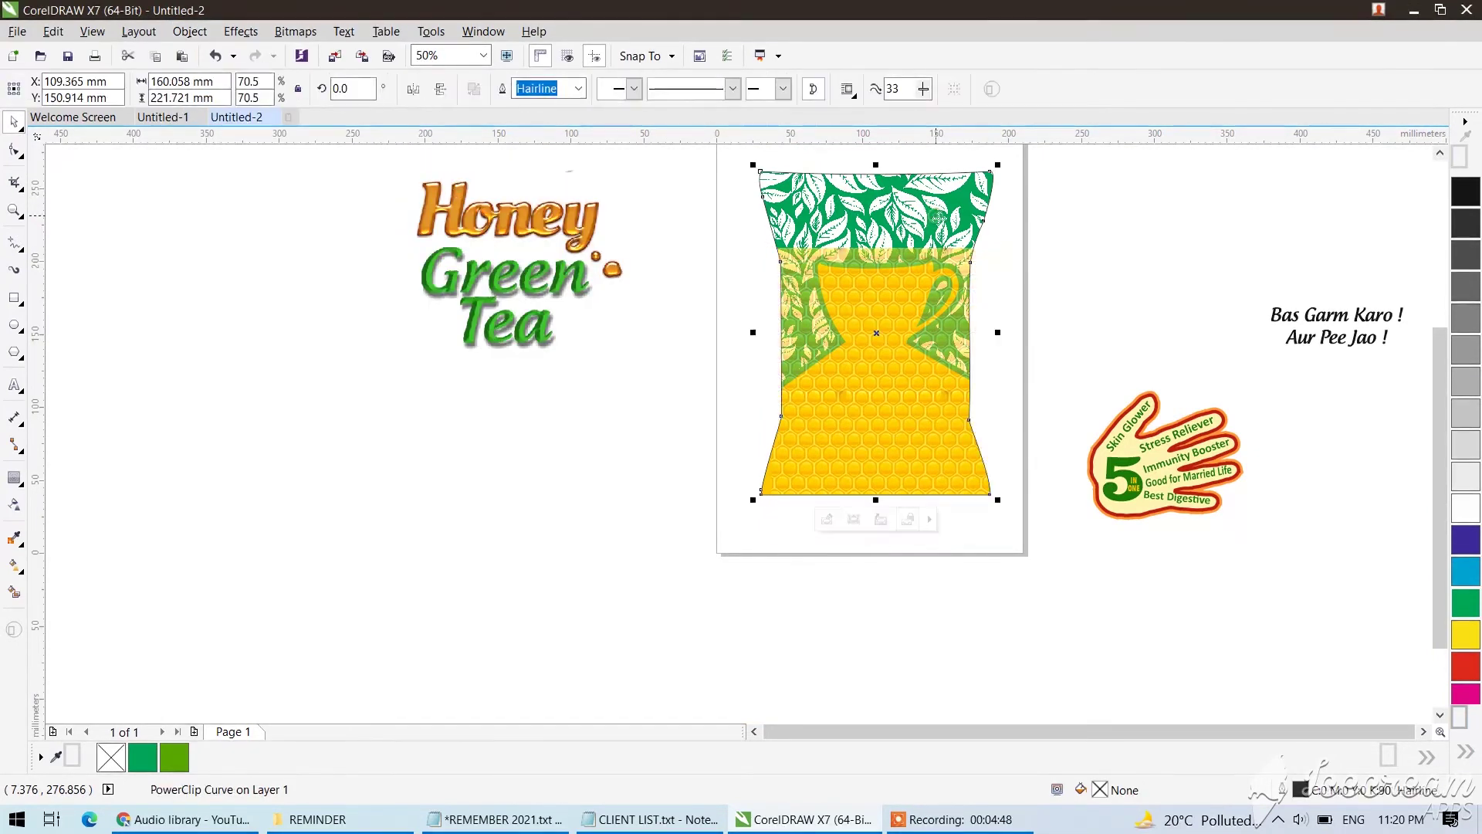
Edit the pouch's PowerClip contents and place both honeycomb pieces inside the yellow cup shape.
right_click(937, 218)
left_click(1005, 293)
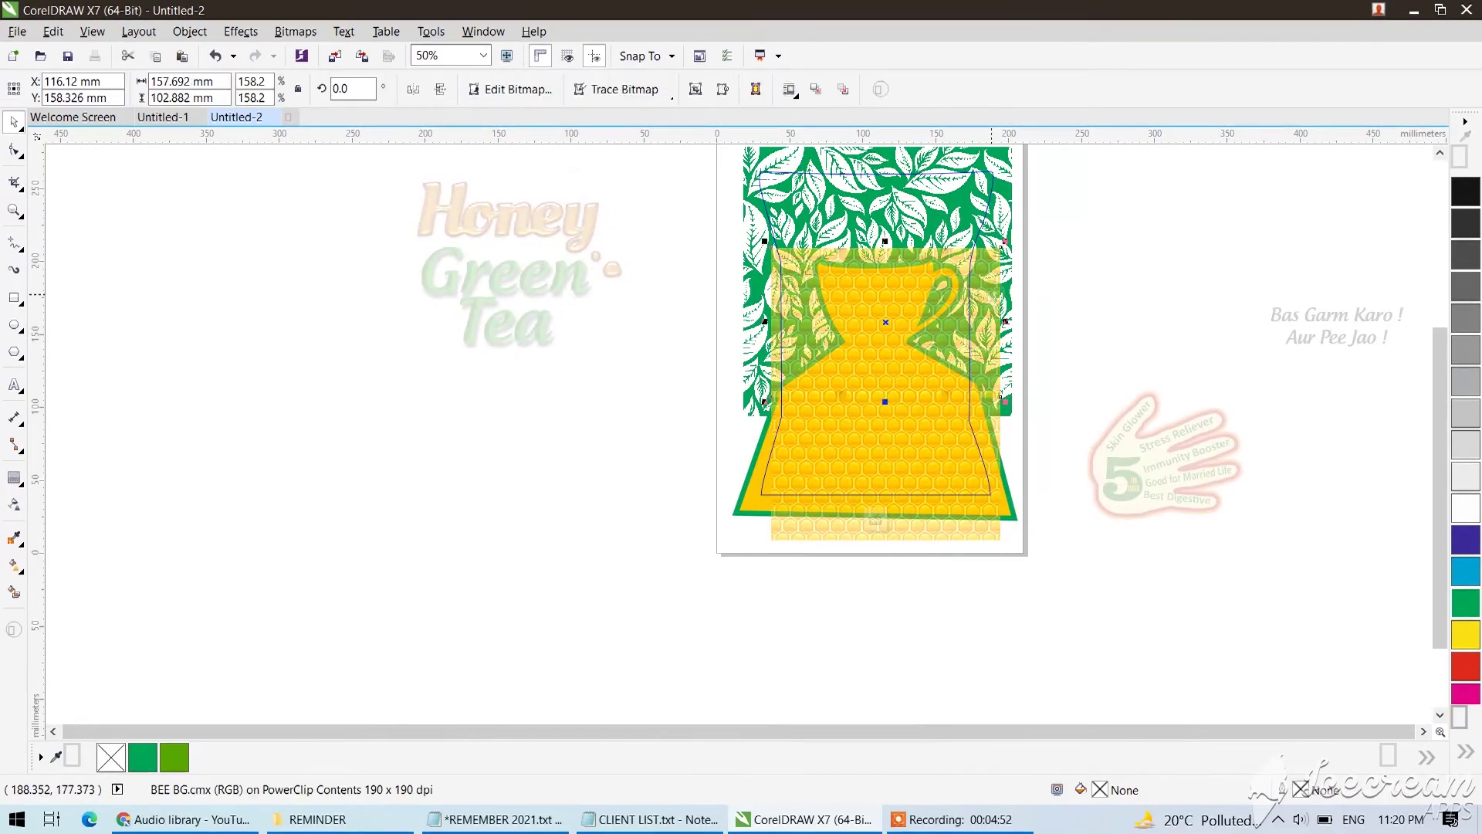
left_click(991, 533, "shift")
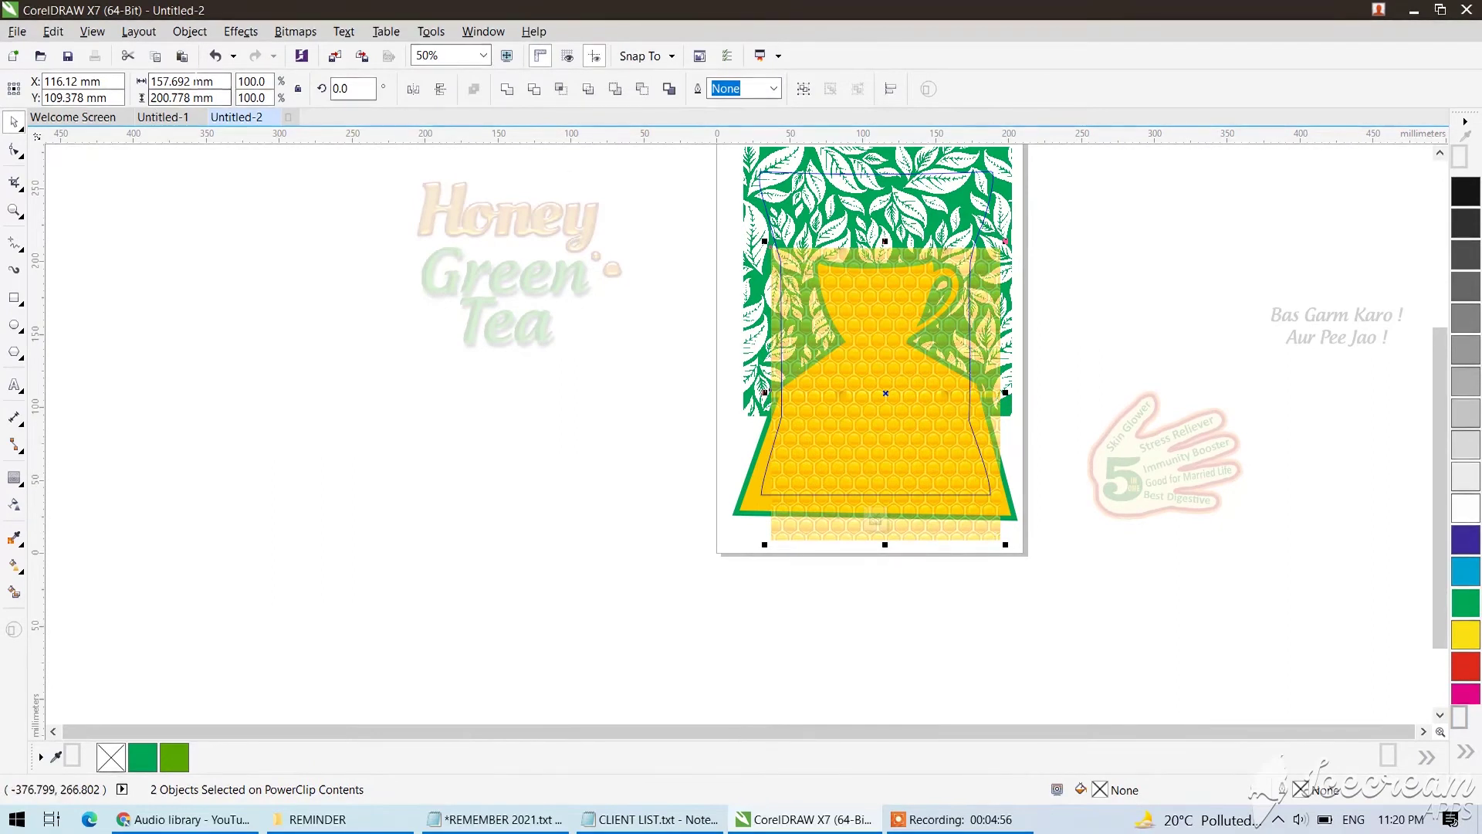
left_click(186, 32)
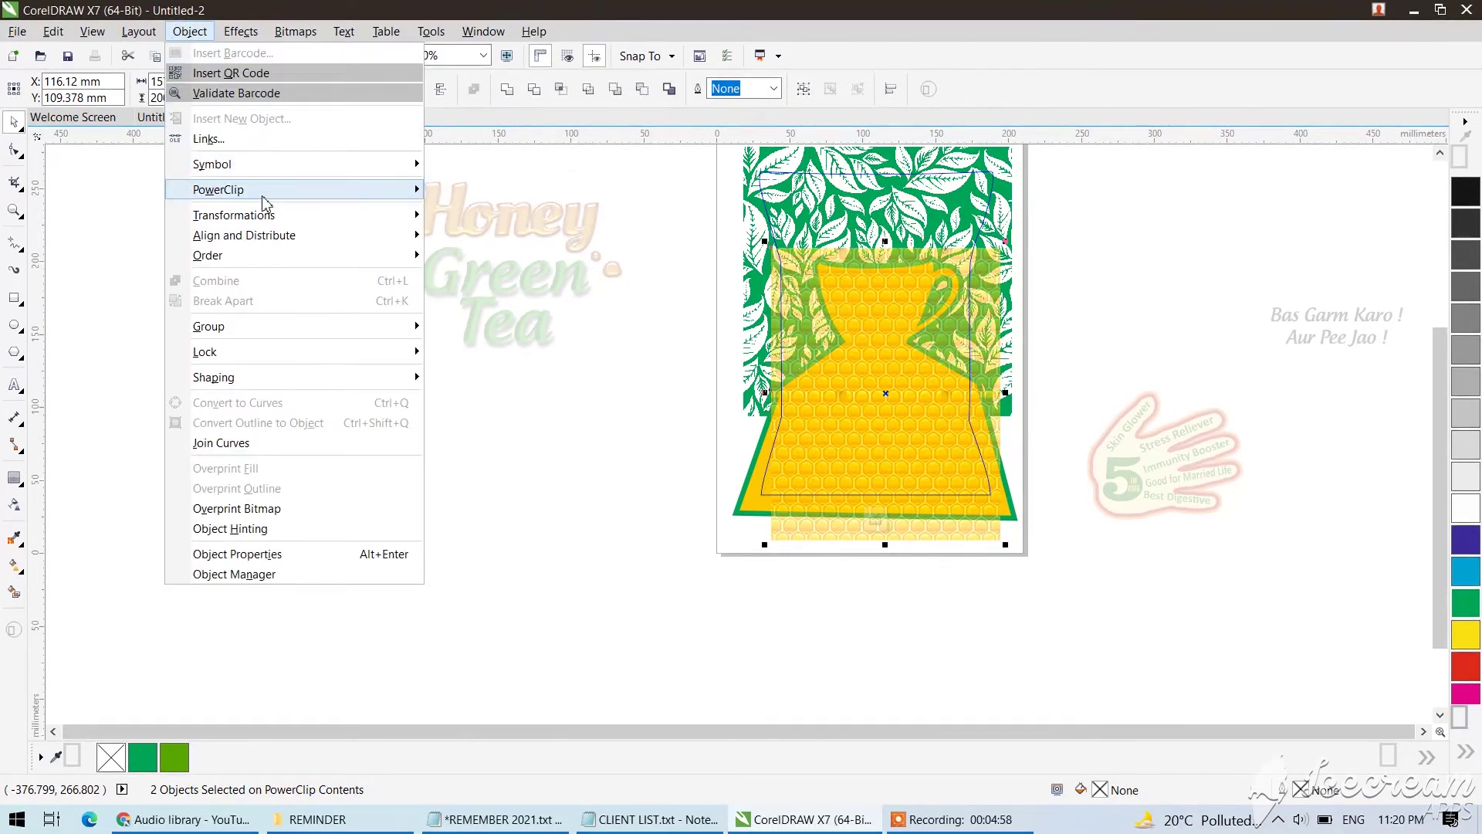
mouse_move(266, 190)
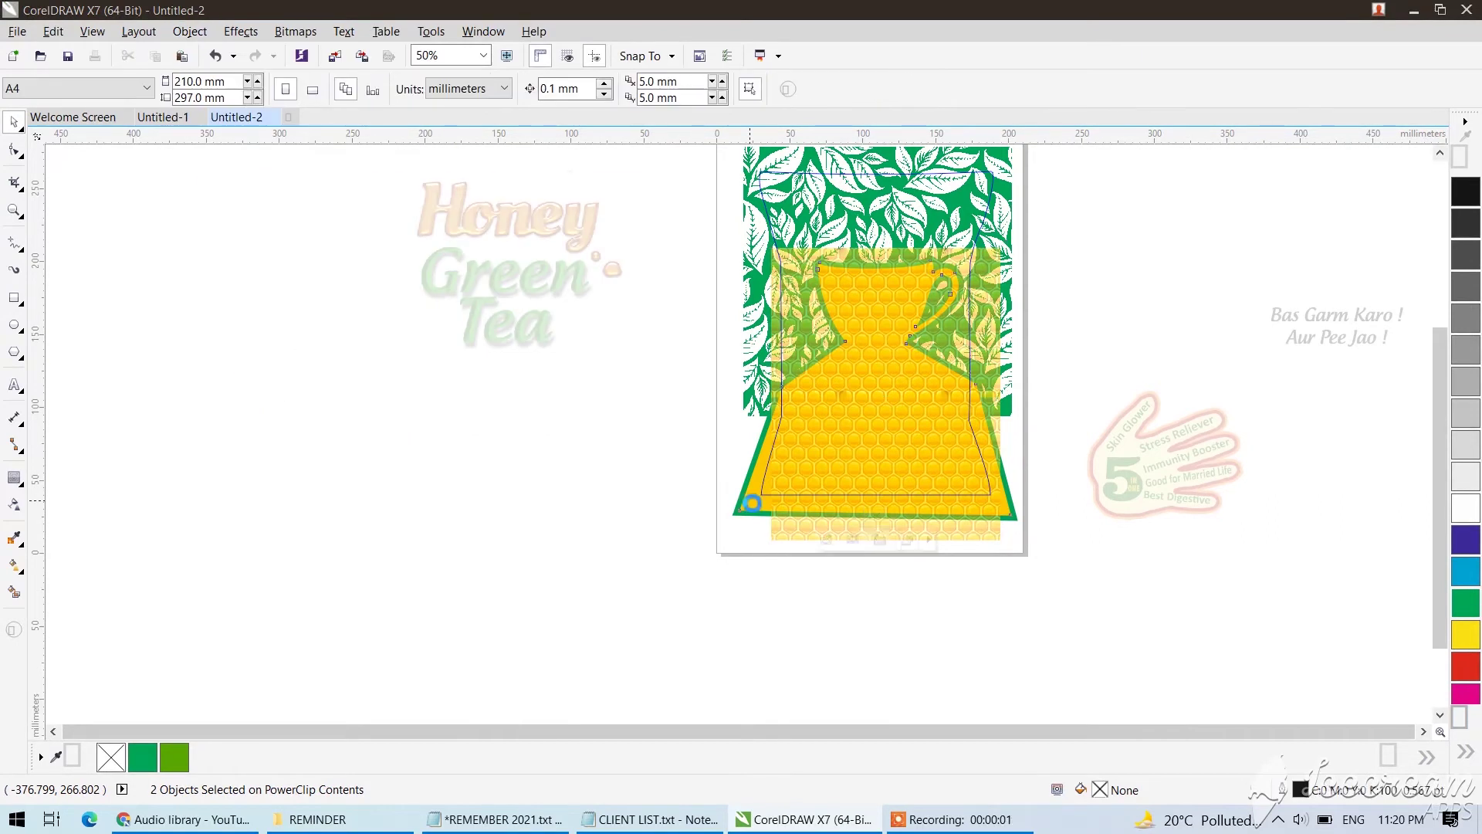
left_click(744, 498)
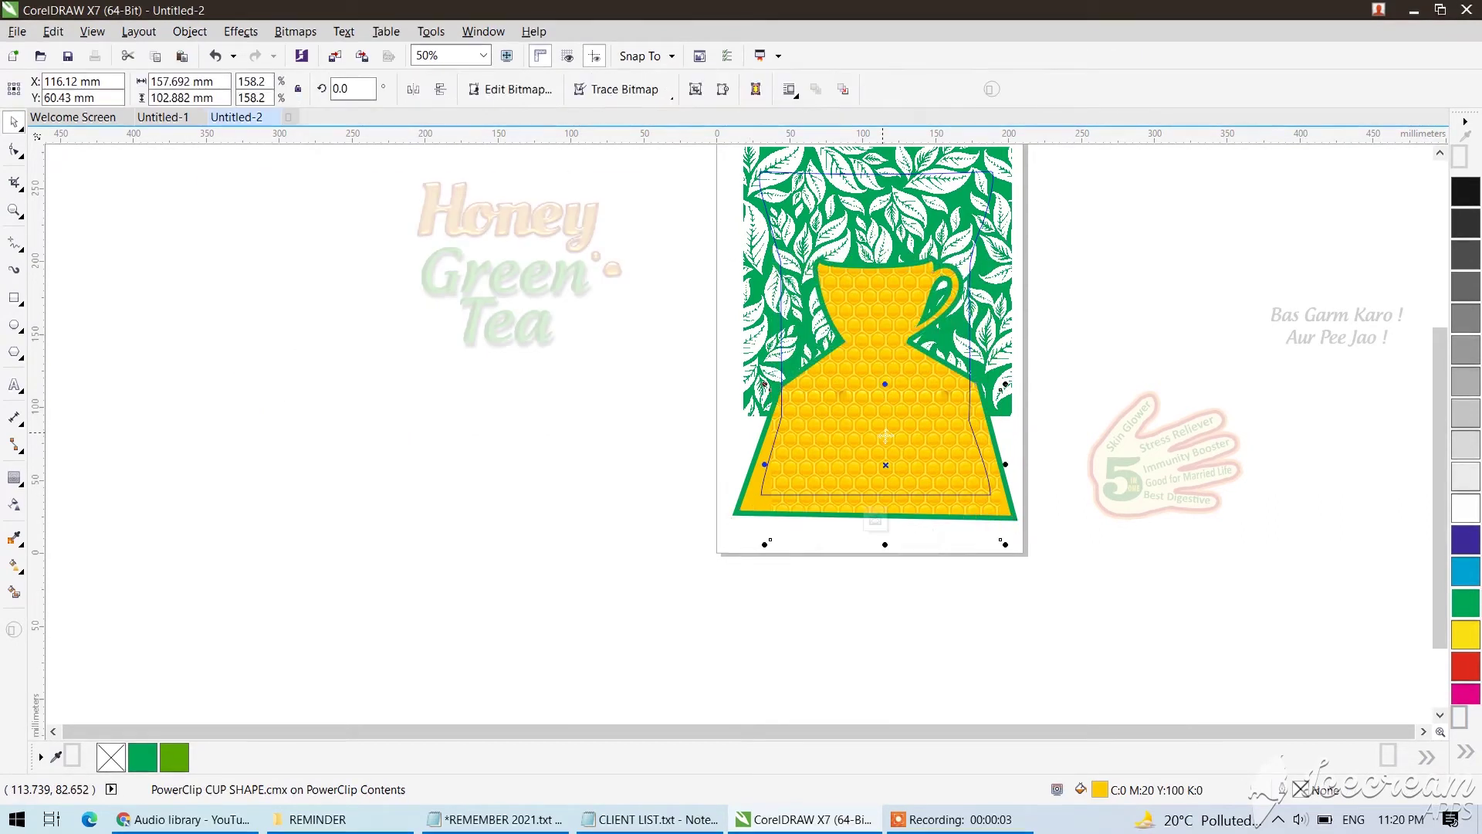
Enlarge both honeycomb pieces inside the cup to about 172 by 220 mm and finish editing the pouch contents.
left_click(900, 374, "shift")
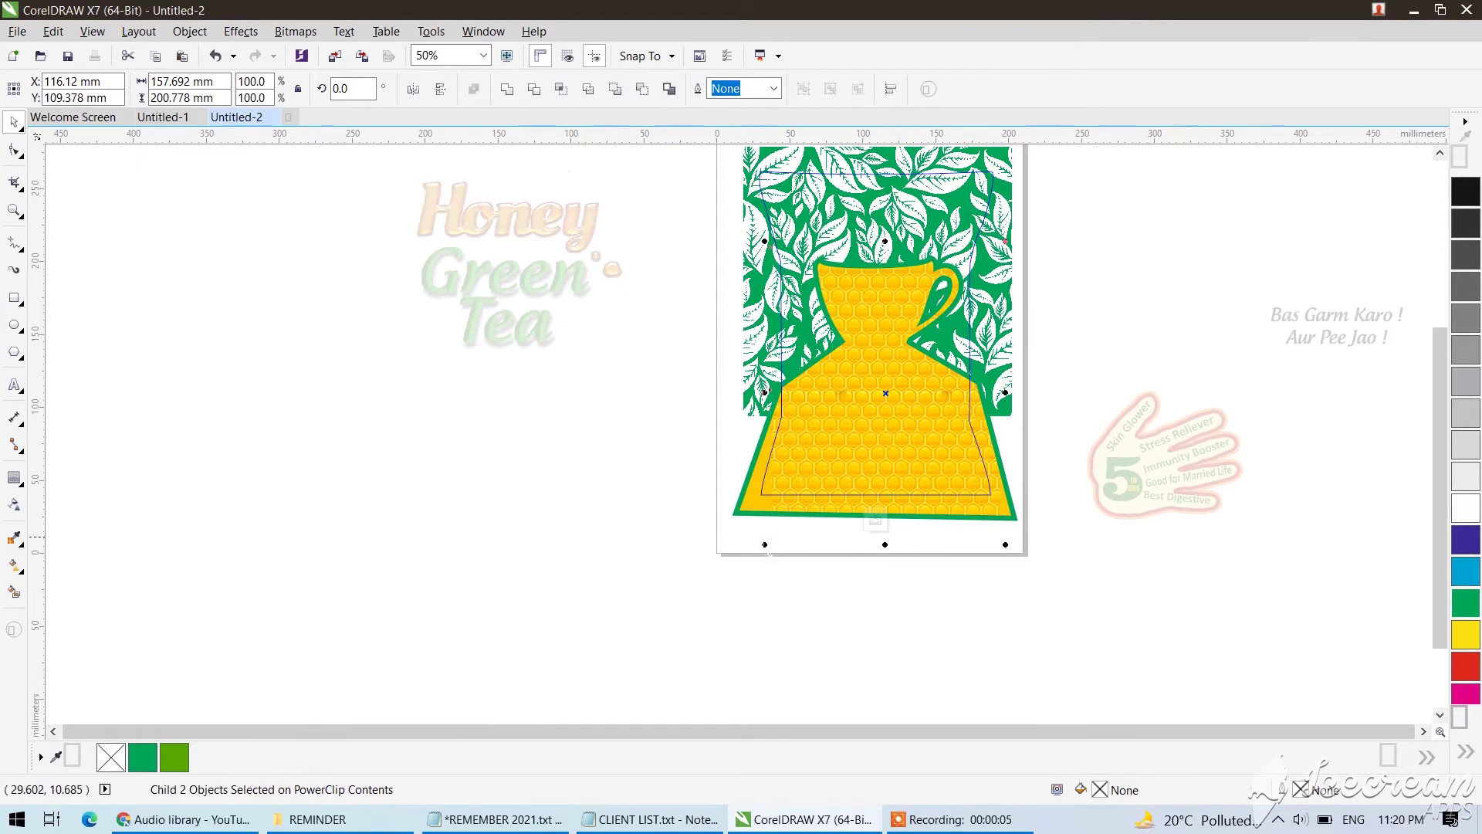
left_click_drag(762, 541, 748, 561)
left_click(873, 522)
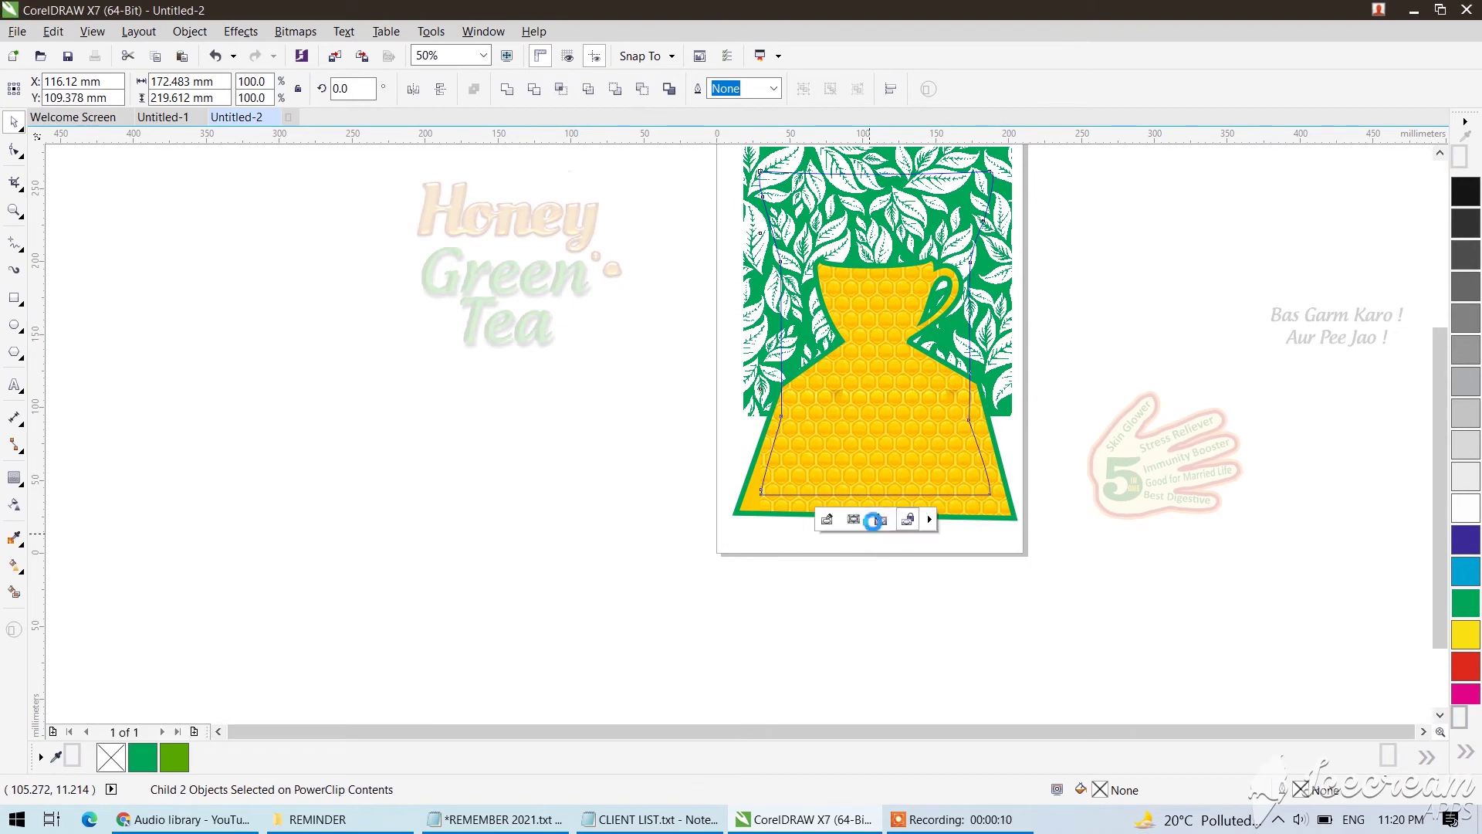
left_click(881, 519)
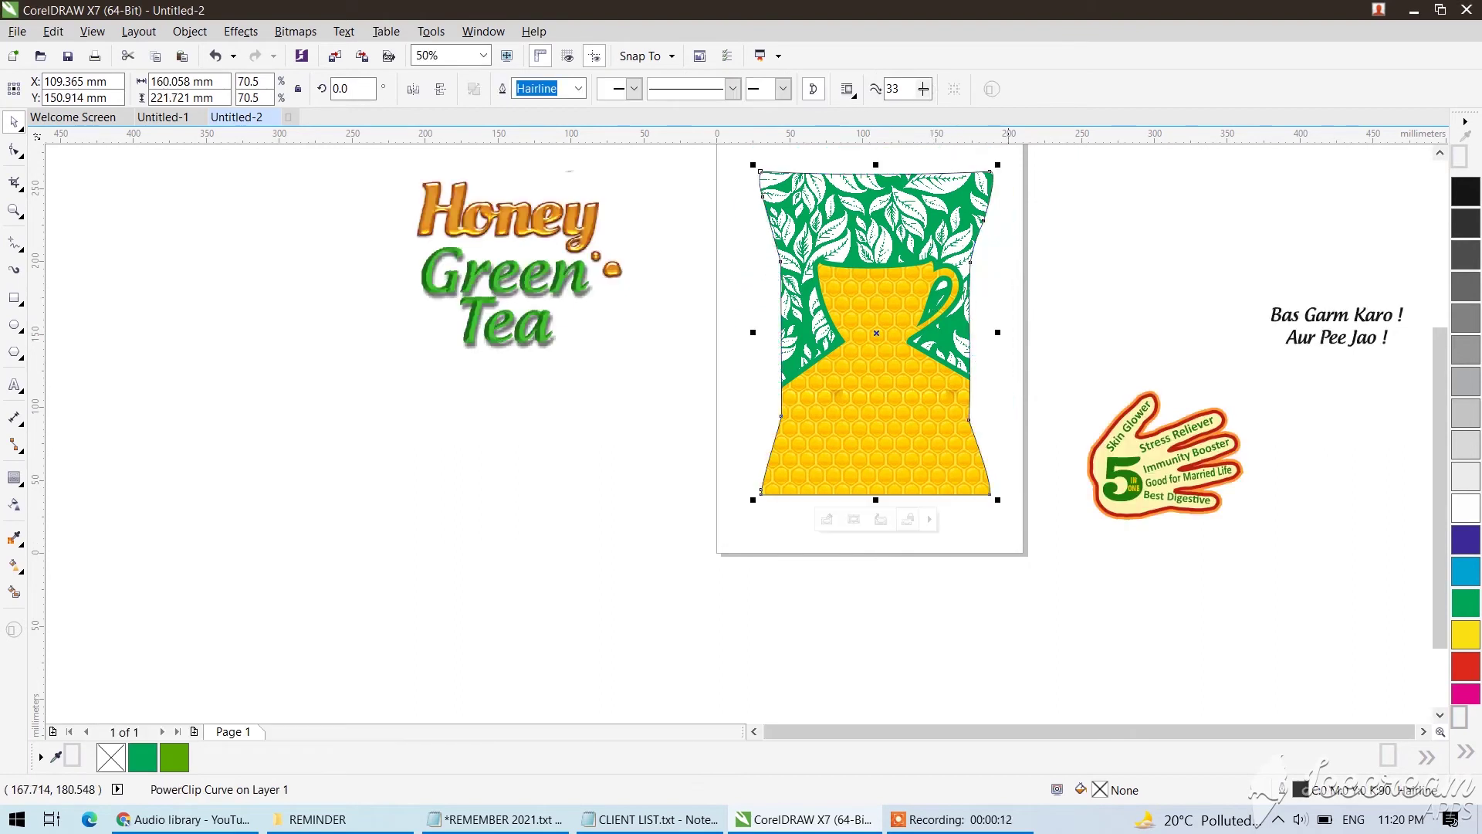
Select all parts of the Honey Green Tea title and shrink them together to about 113 by 93 mm.
left_click(1029, 238)
left_click_drag(366, 158, 669, 410)
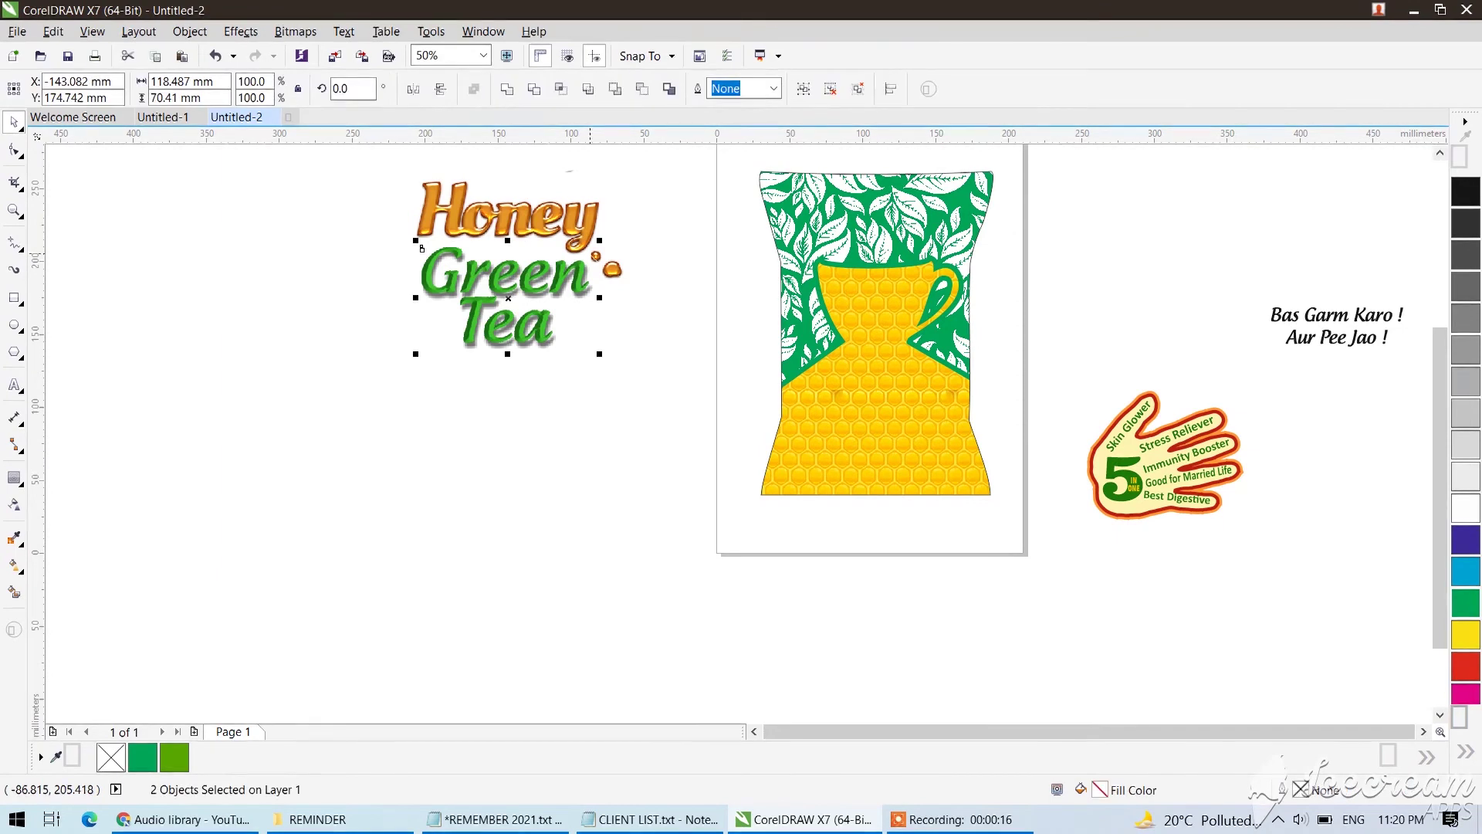
left_click(584, 228, "shift")
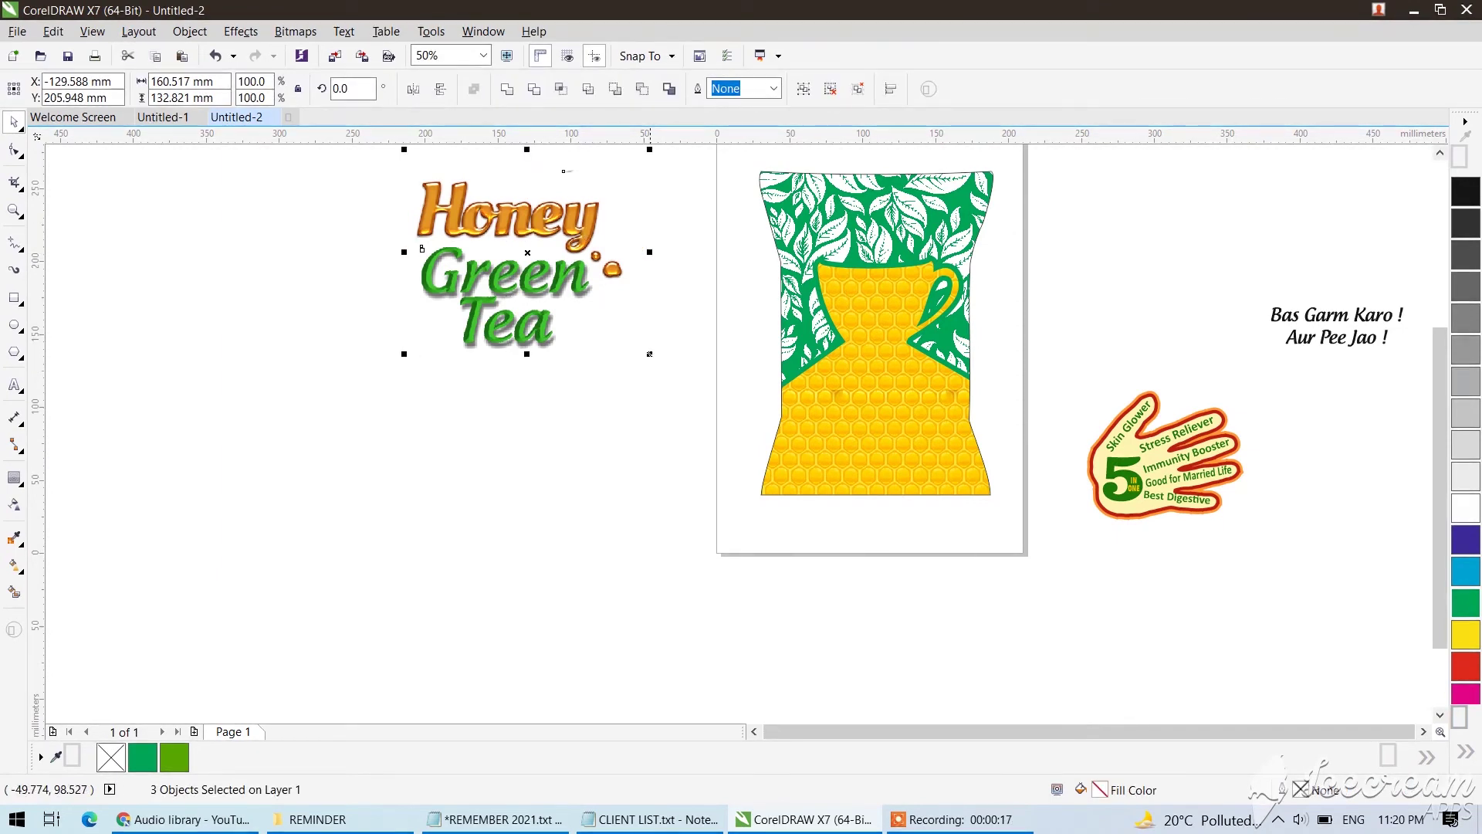
left_click_drag(649, 354, 616, 325)
left_click_drag(554, 240, 554, 240)
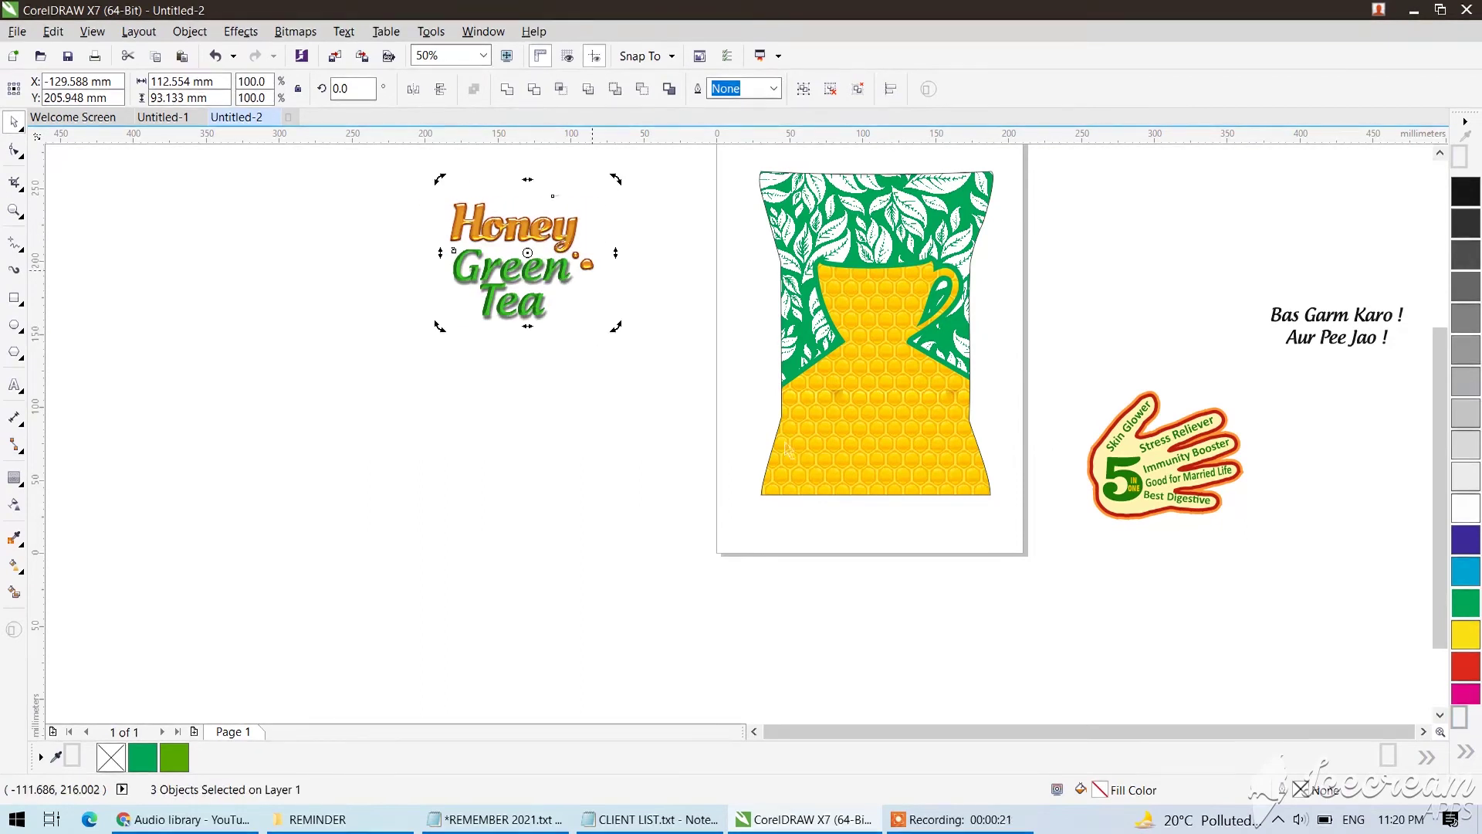
left_click(957, 819)
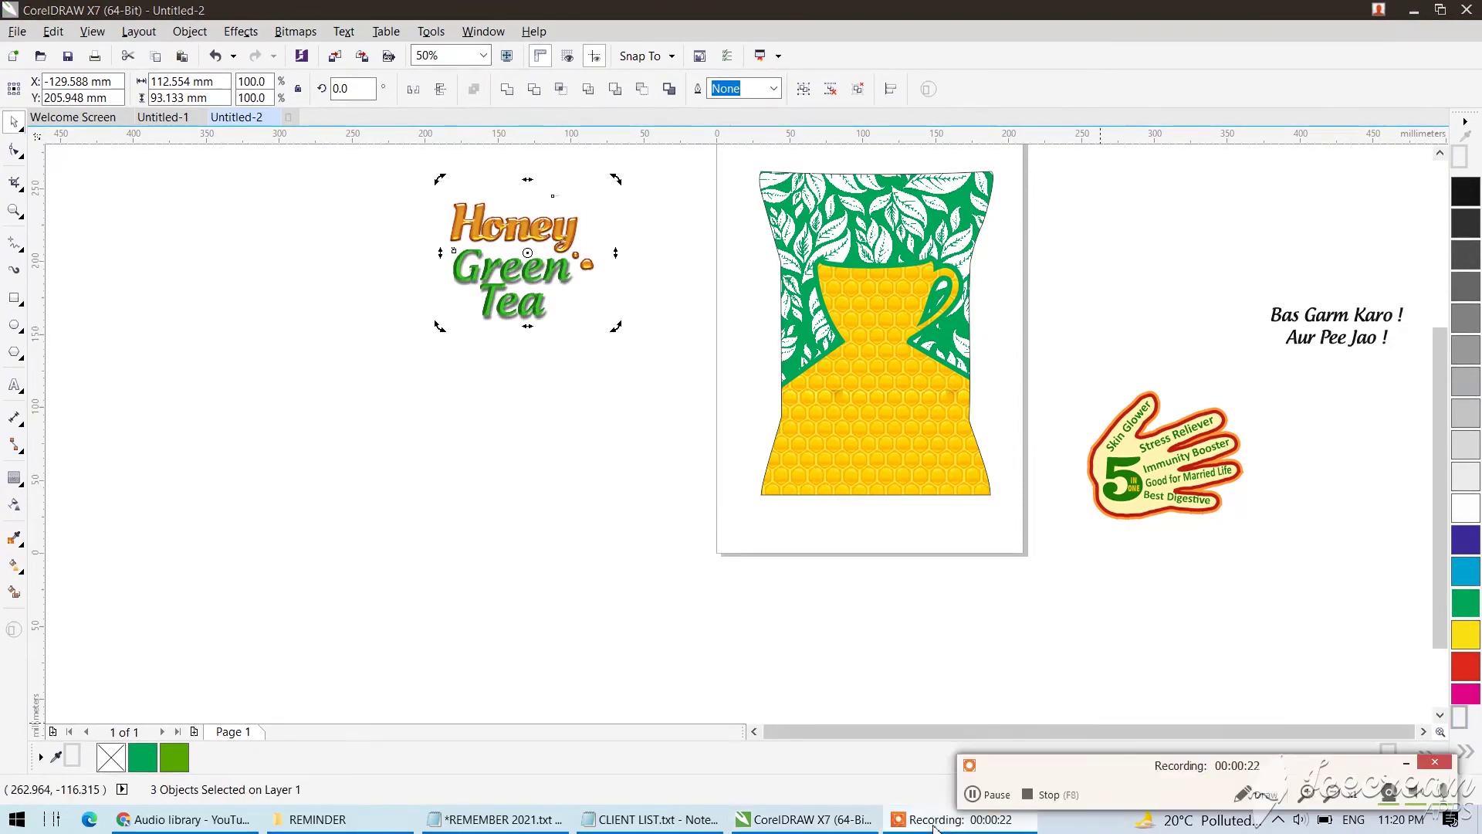
left_click(976, 795)
left_click(1041, 698)
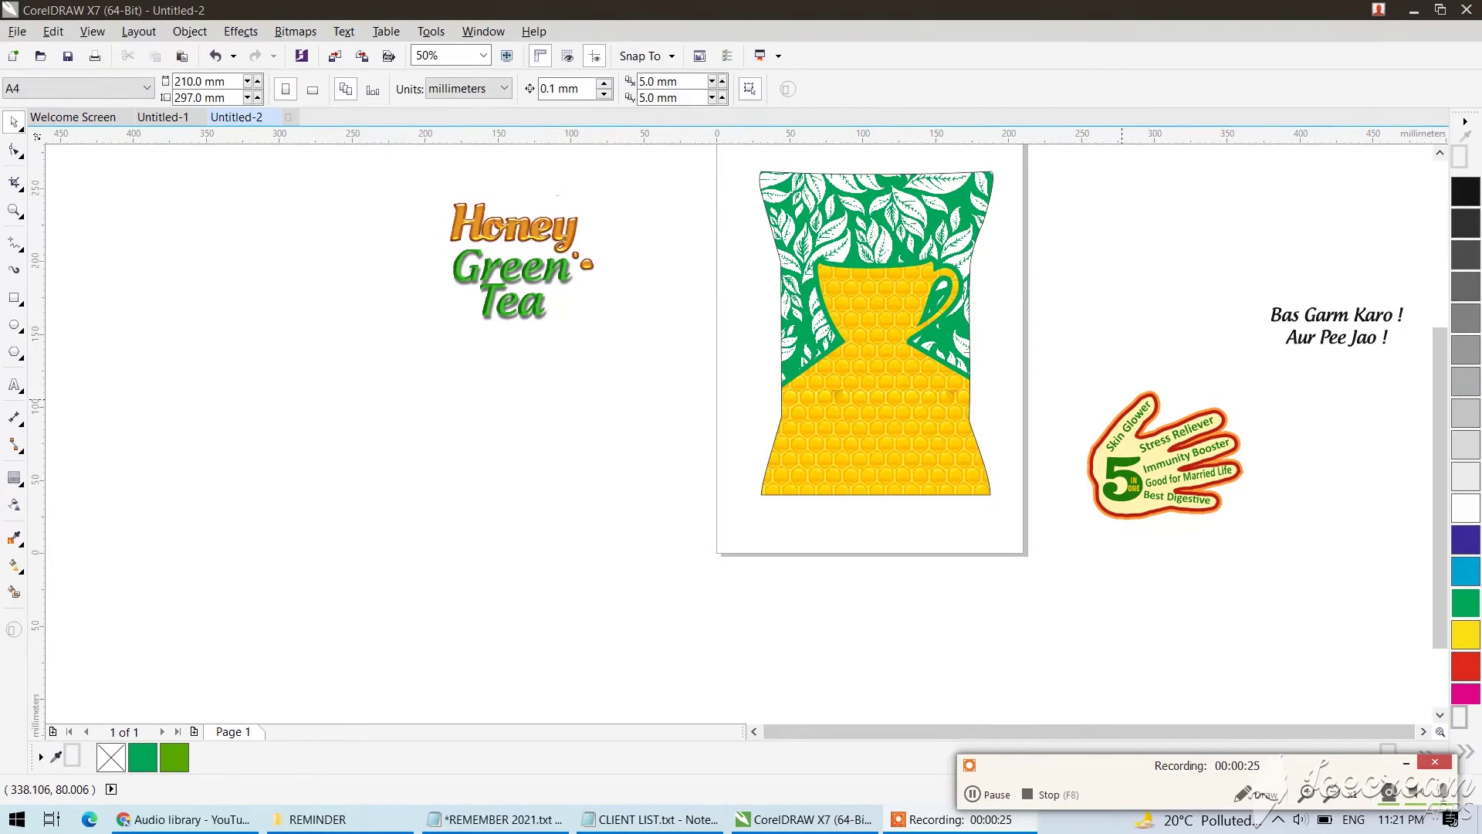
Move the "5 in one" hand badge onto the honeycomb area near the pouch's base and size it to about 91 by 76 mm.
left_click_drag(1051, 355, 1297, 554)
left_click_drag(1227, 429, 944, 400)
left_click_drag(971, 351, 930, 410)
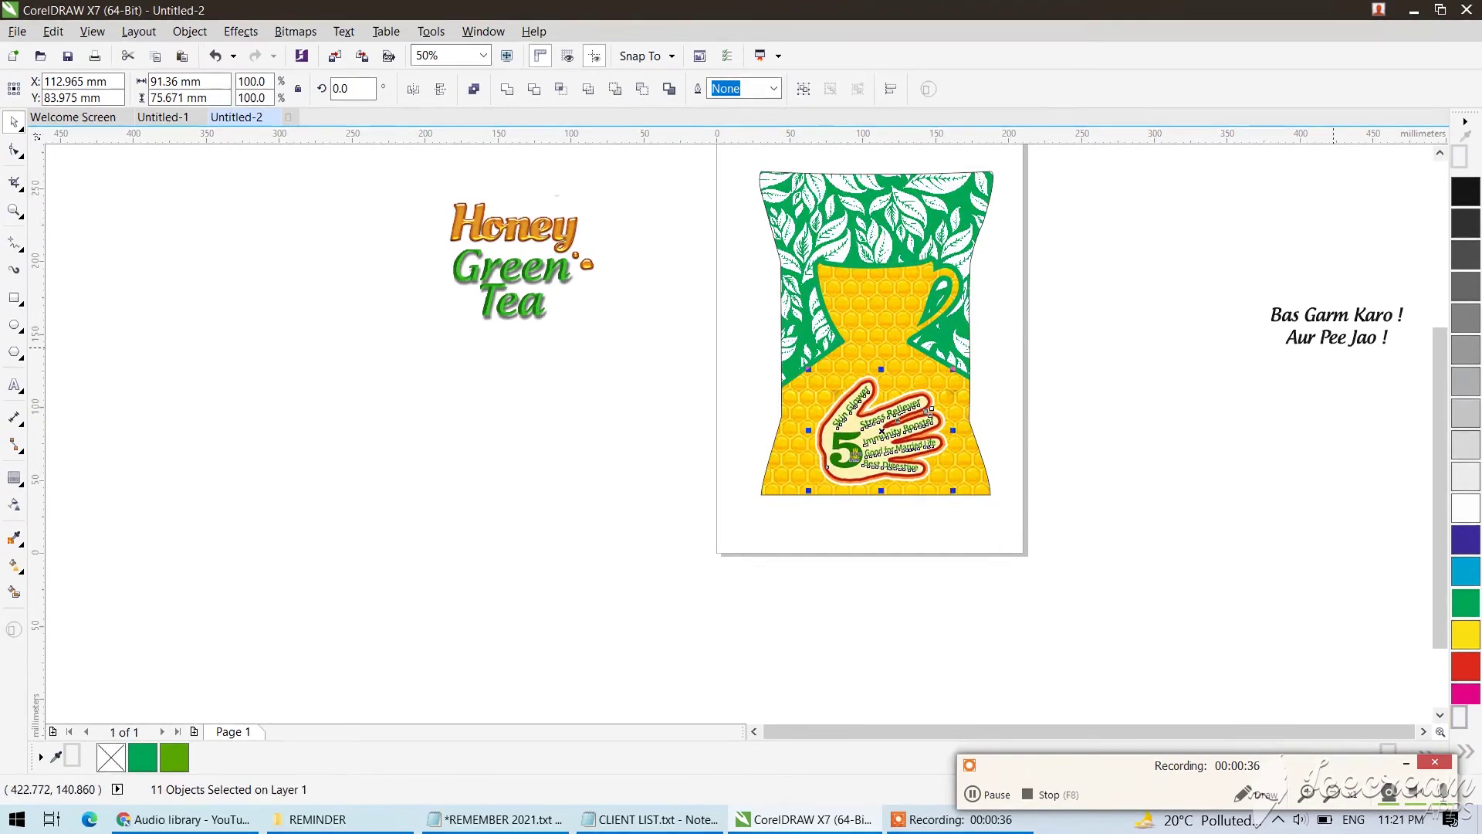
Place the "Bas Garm Karo ! Aur Pee Jao !" slogan on the pouch above the hand badge and shrink it.
left_click(1308, 342)
left_click_drag(1308, 342, 831, 384)
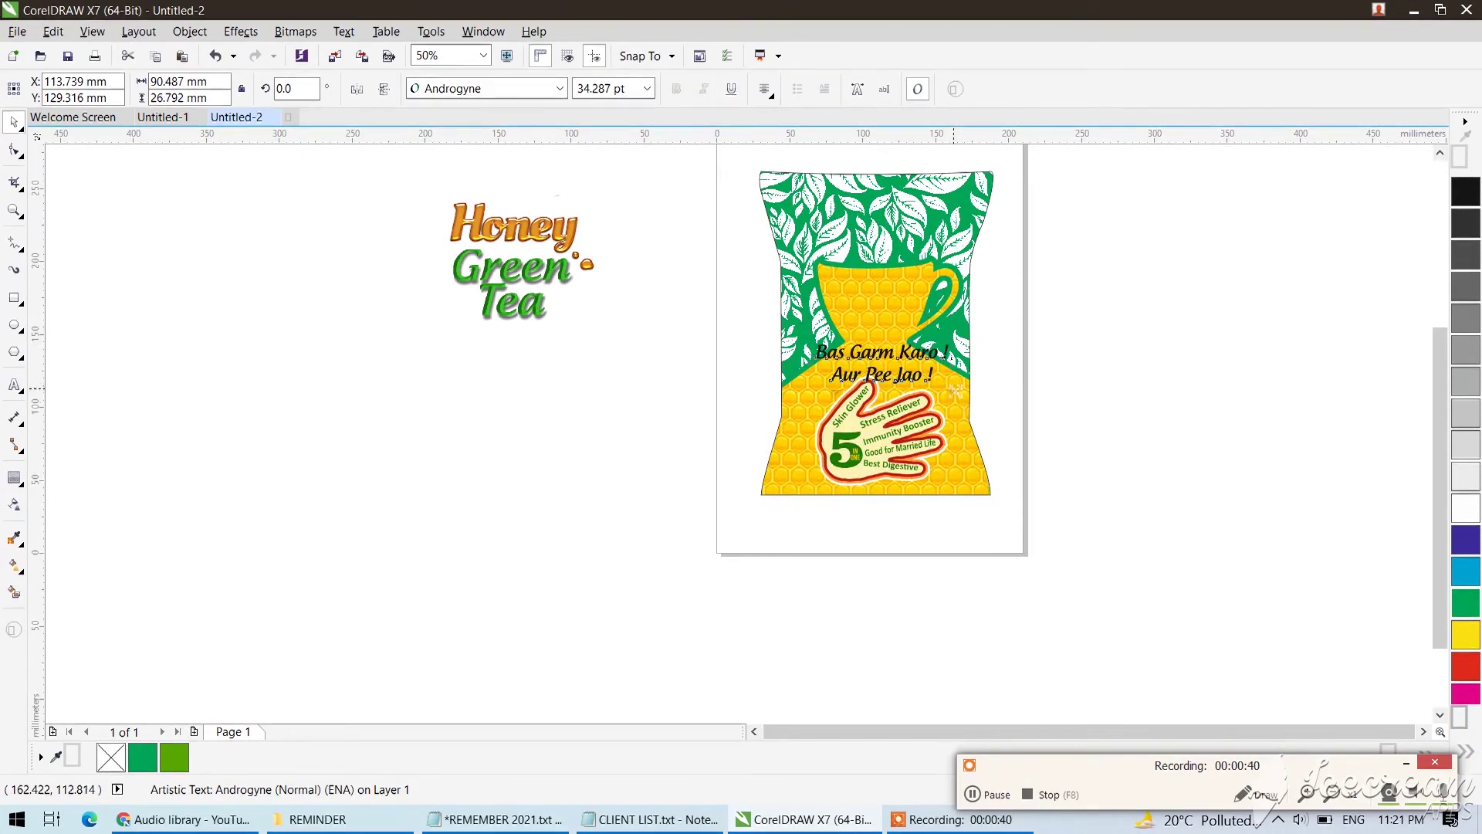
left_click_drag(954, 389, 935, 382)
Shrink the whole hand badge to about 84 by 69 mm and nudge the slogan slightly down toward it.
left_click_drag(1053, 356, 749, 456)
left_click_drag(718, 511, 718, 511)
left_click_drag(953, 372, 859, 454)
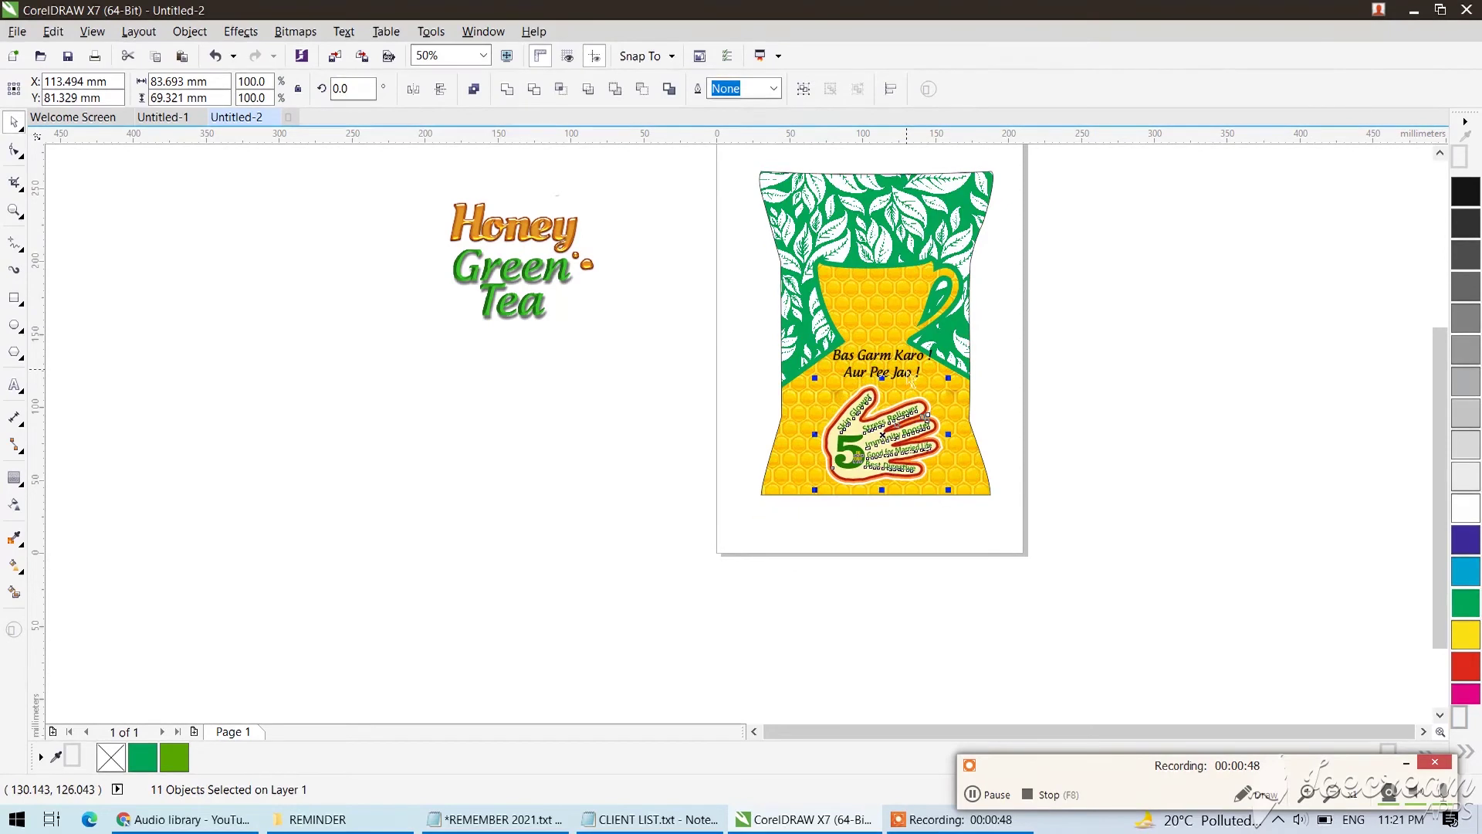
left_click_drag(908, 373, 898, 383)
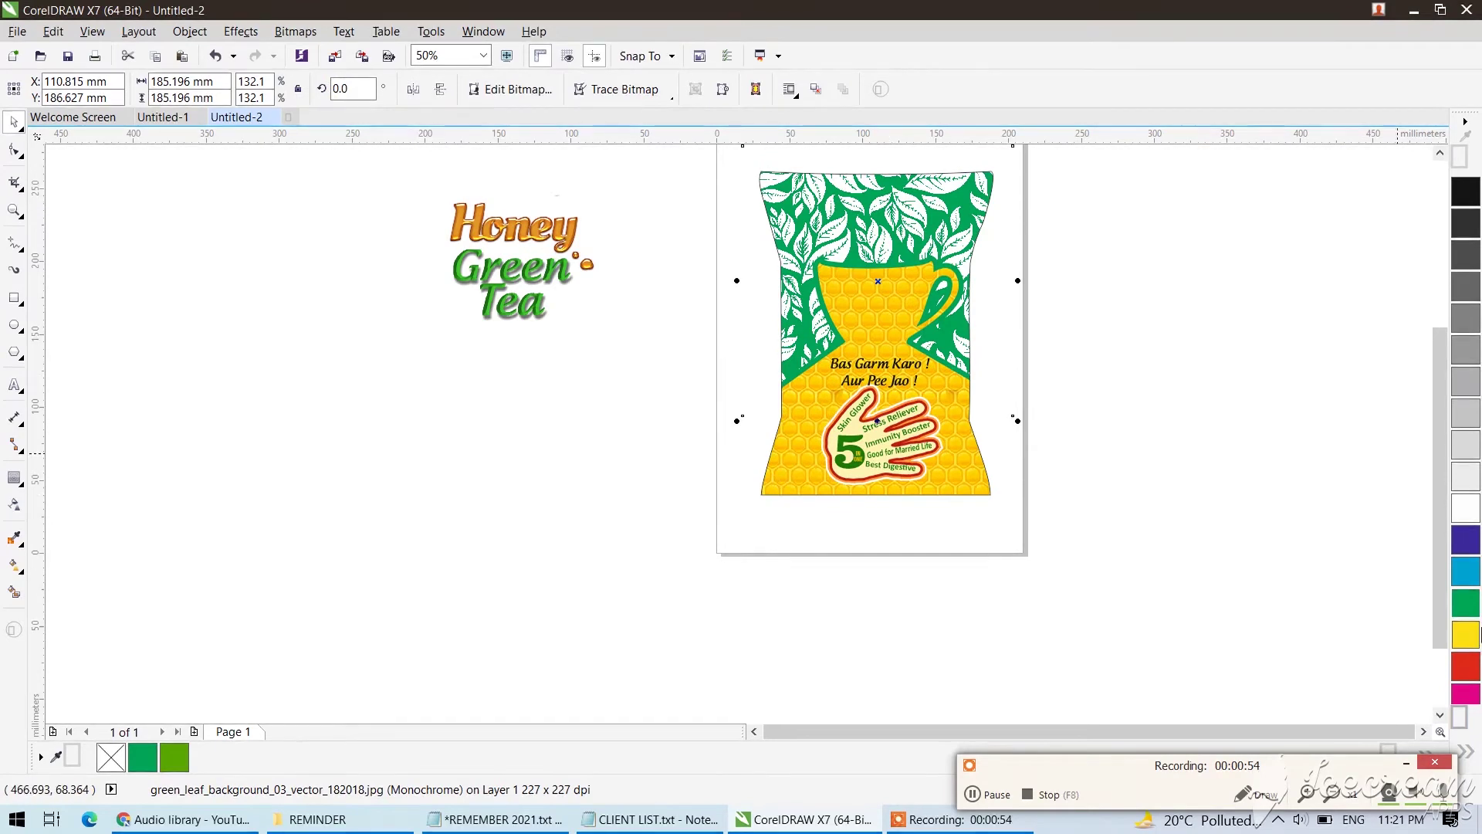
Recolour the leaf pattern bitmap inside the pouch to yellow leaves on a green background.
left_click(1467, 638)
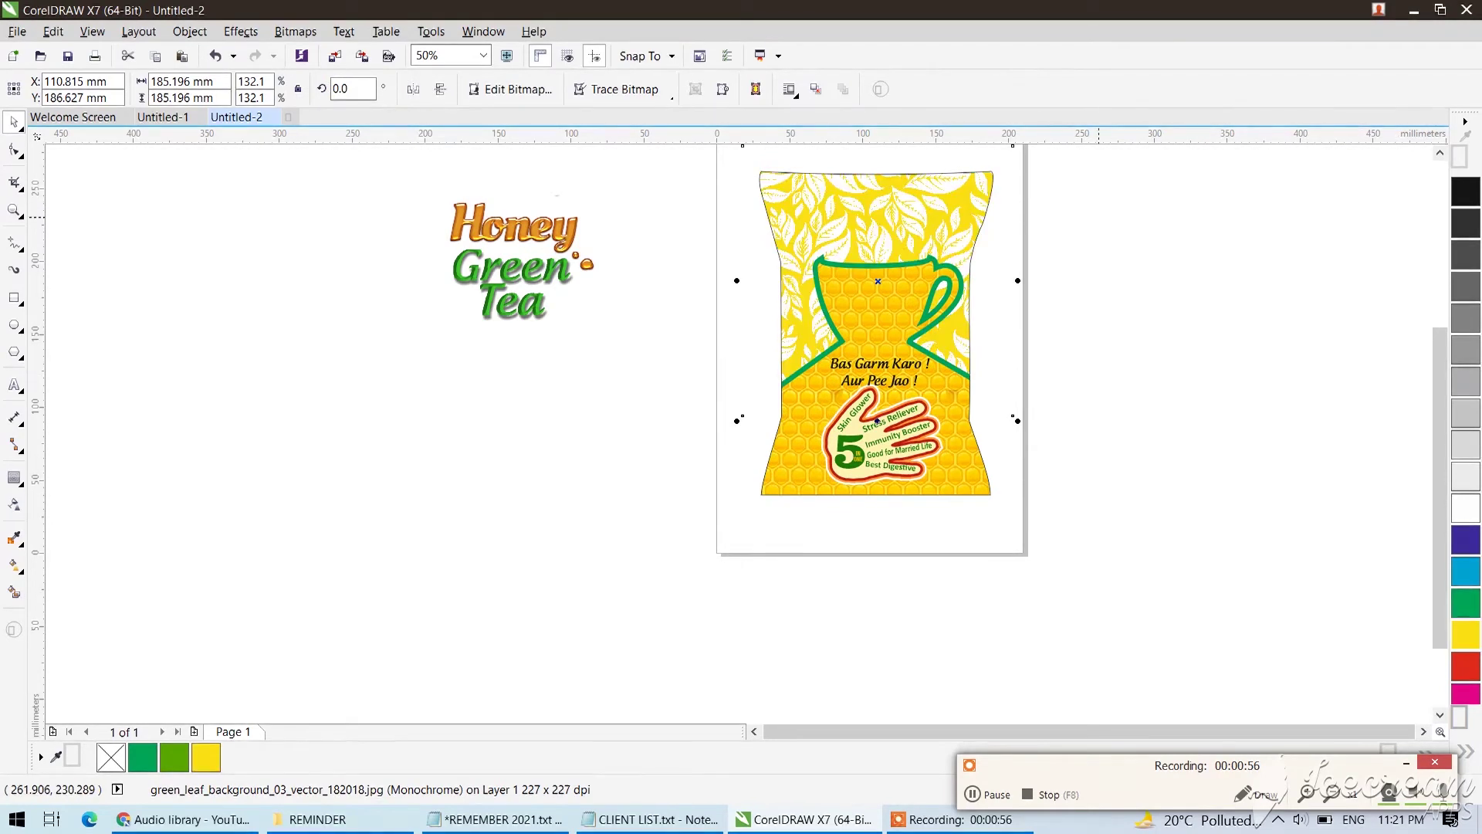
left_click(1472, 607)
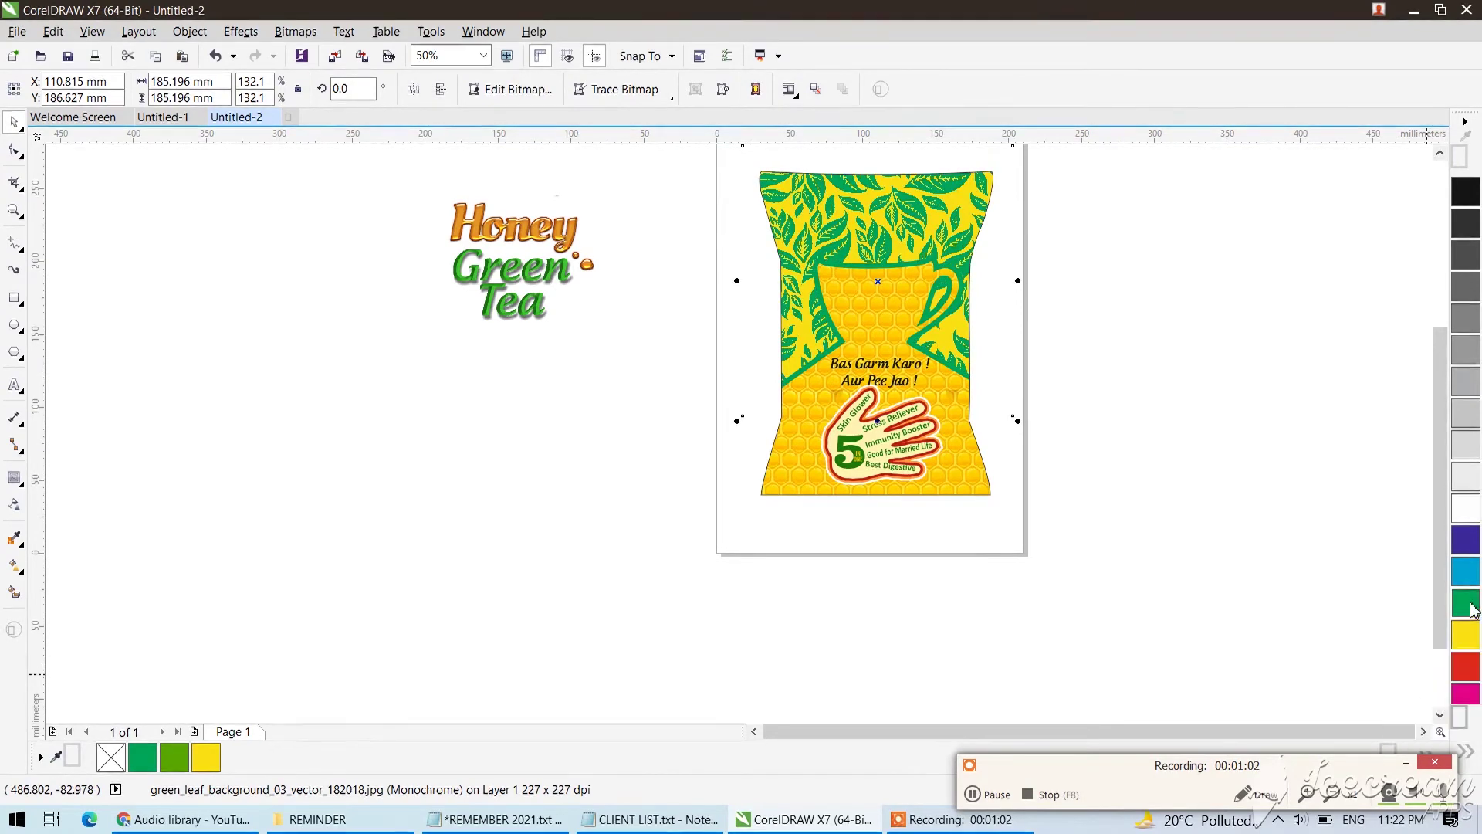
right_click(1472, 609)
left_click(1460, 633)
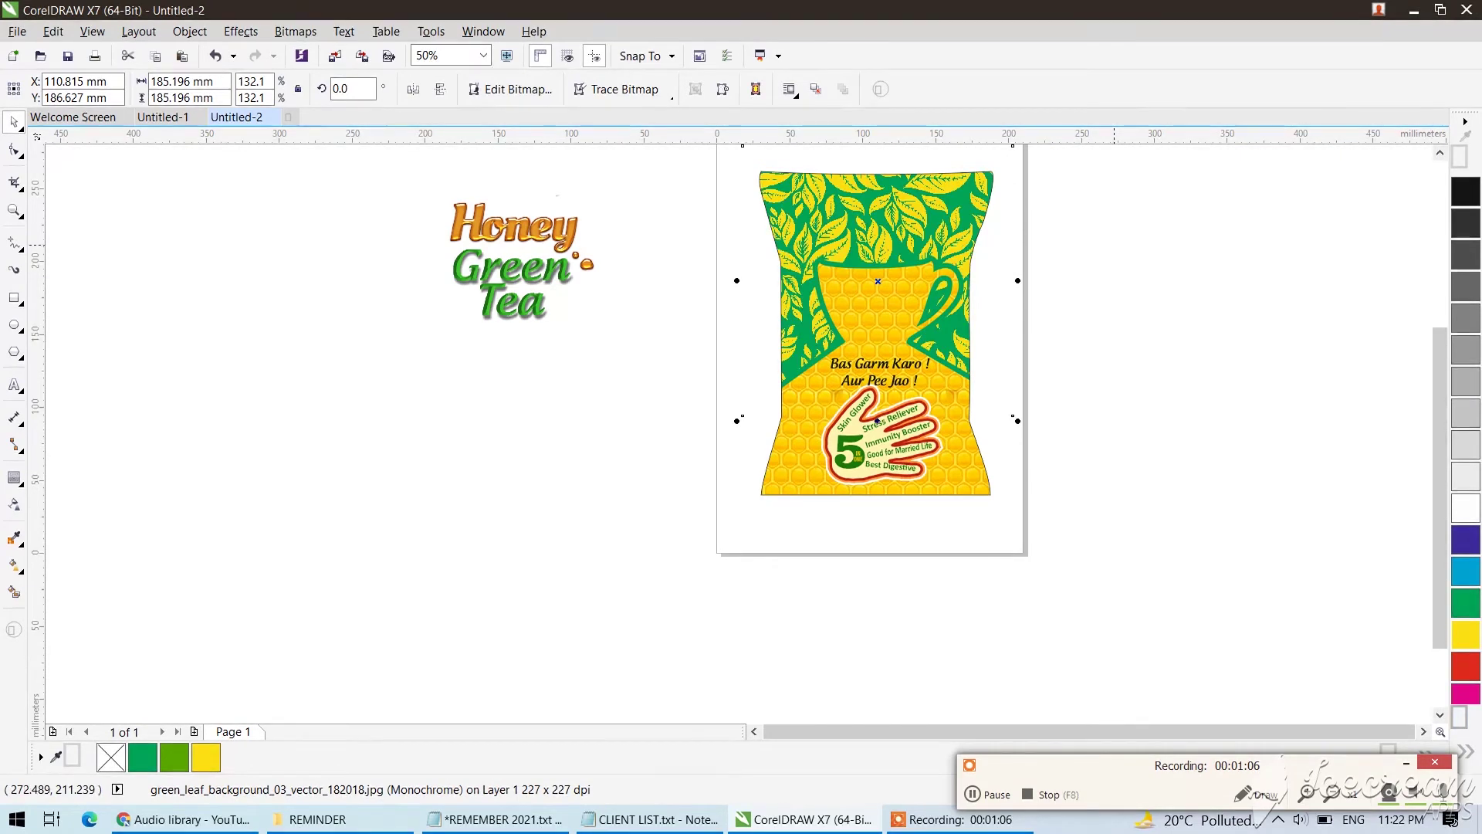
left_click(1115, 244)
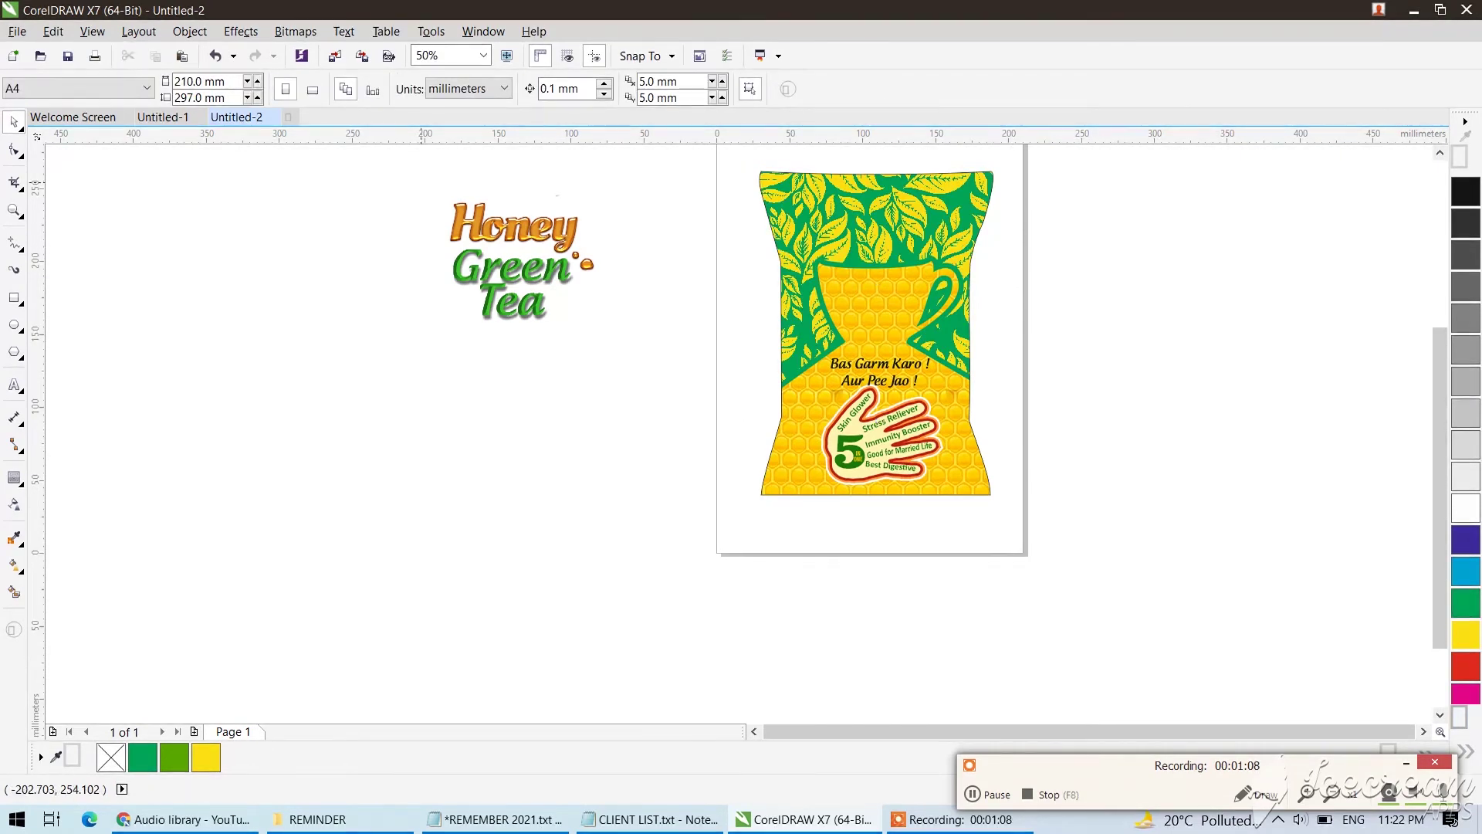
Place the Honey Green Tea title inside the cup and shrink it to about 47 by 39 mm.
left_click_drag(655, 363, 877, 303)
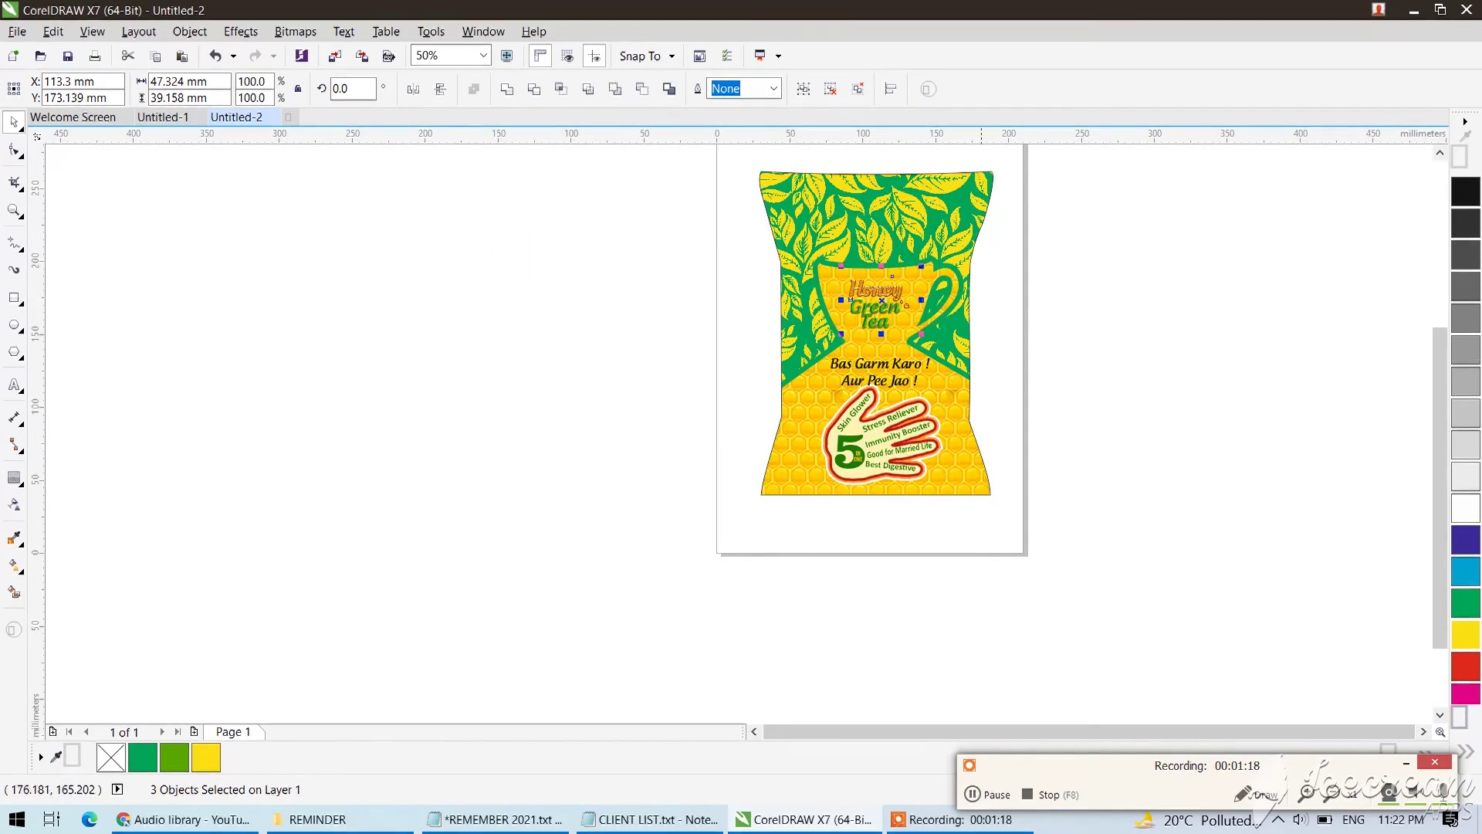
scroll(945, 290, "up", 1)
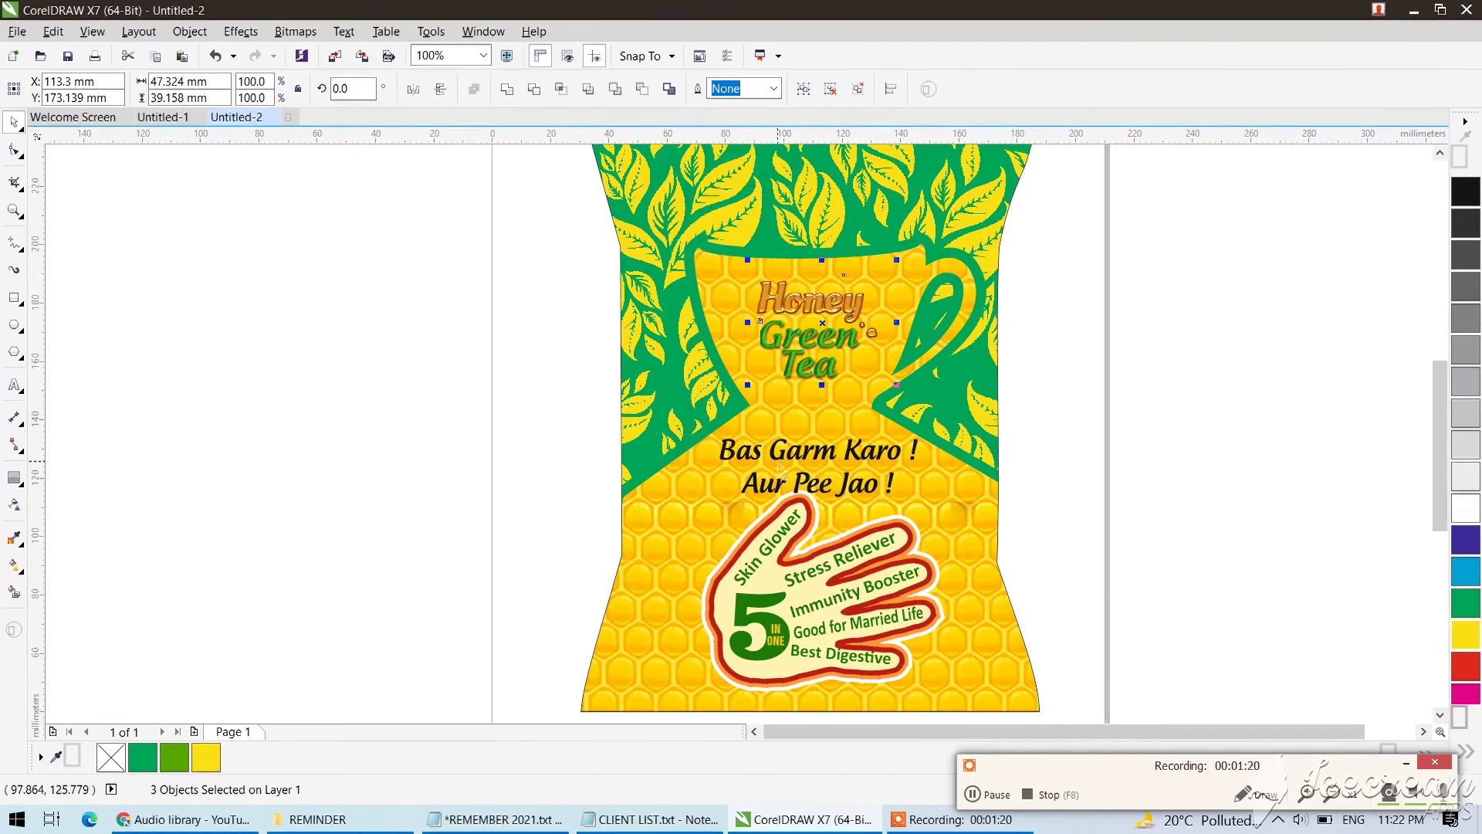
scroll(888, 338, "down", 1)
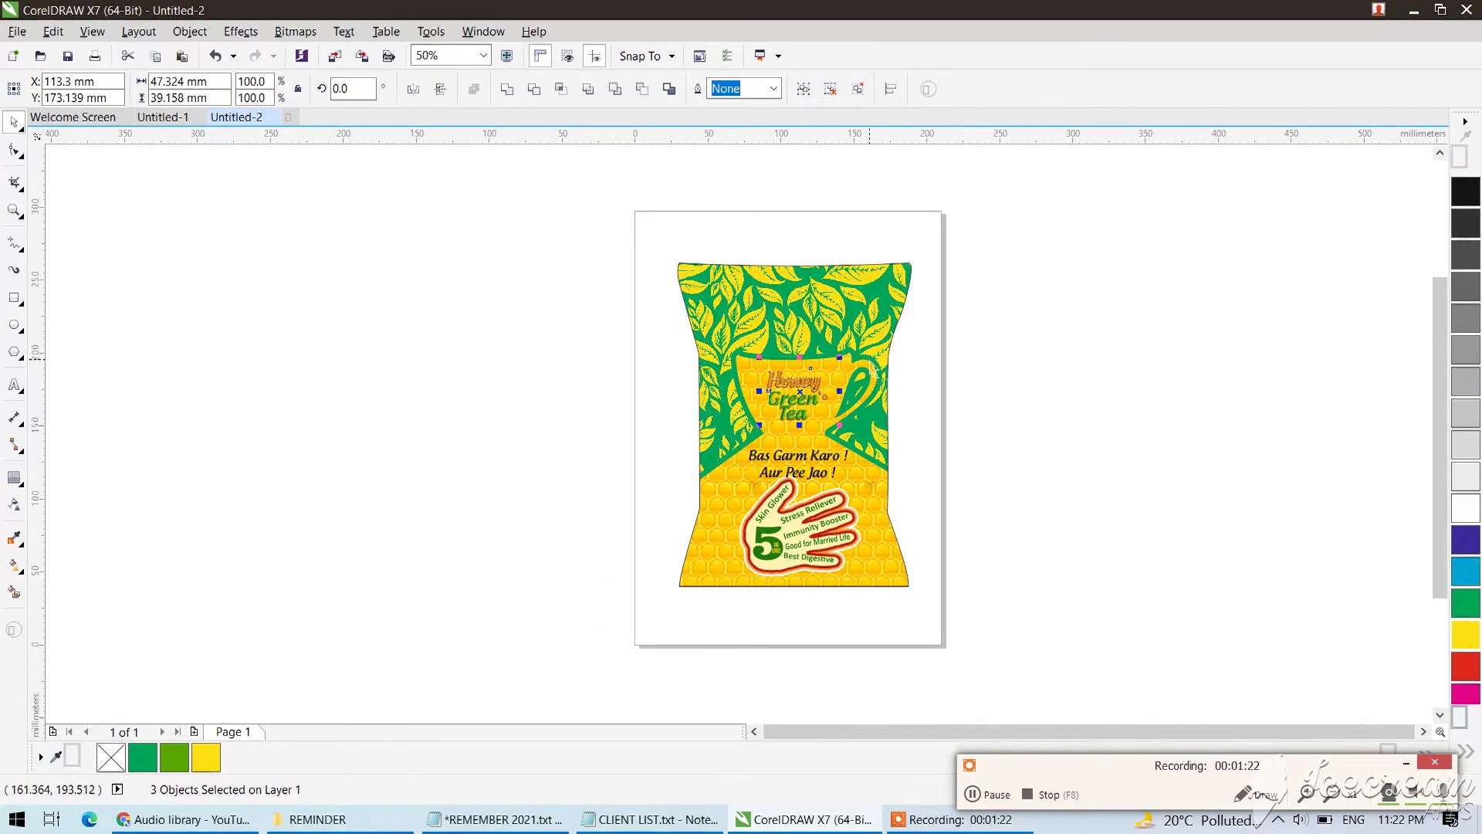
Enlarge the clipped cup shape together with its green outline to about 215 by 201 mm and shift both slightly upward.
left_click(875, 371, "ctrl")
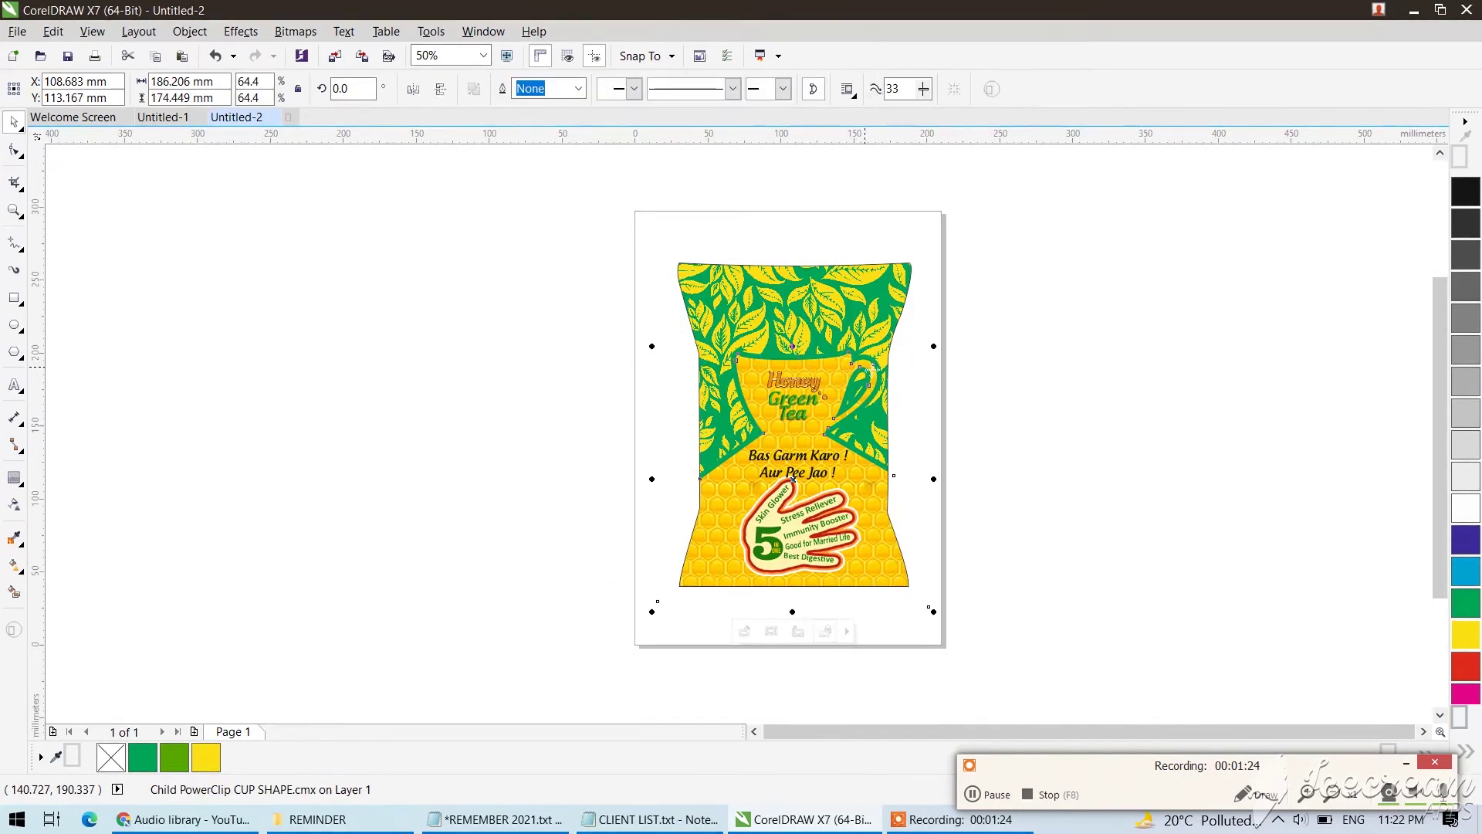
left_click(872, 355, "ctrl+shift")
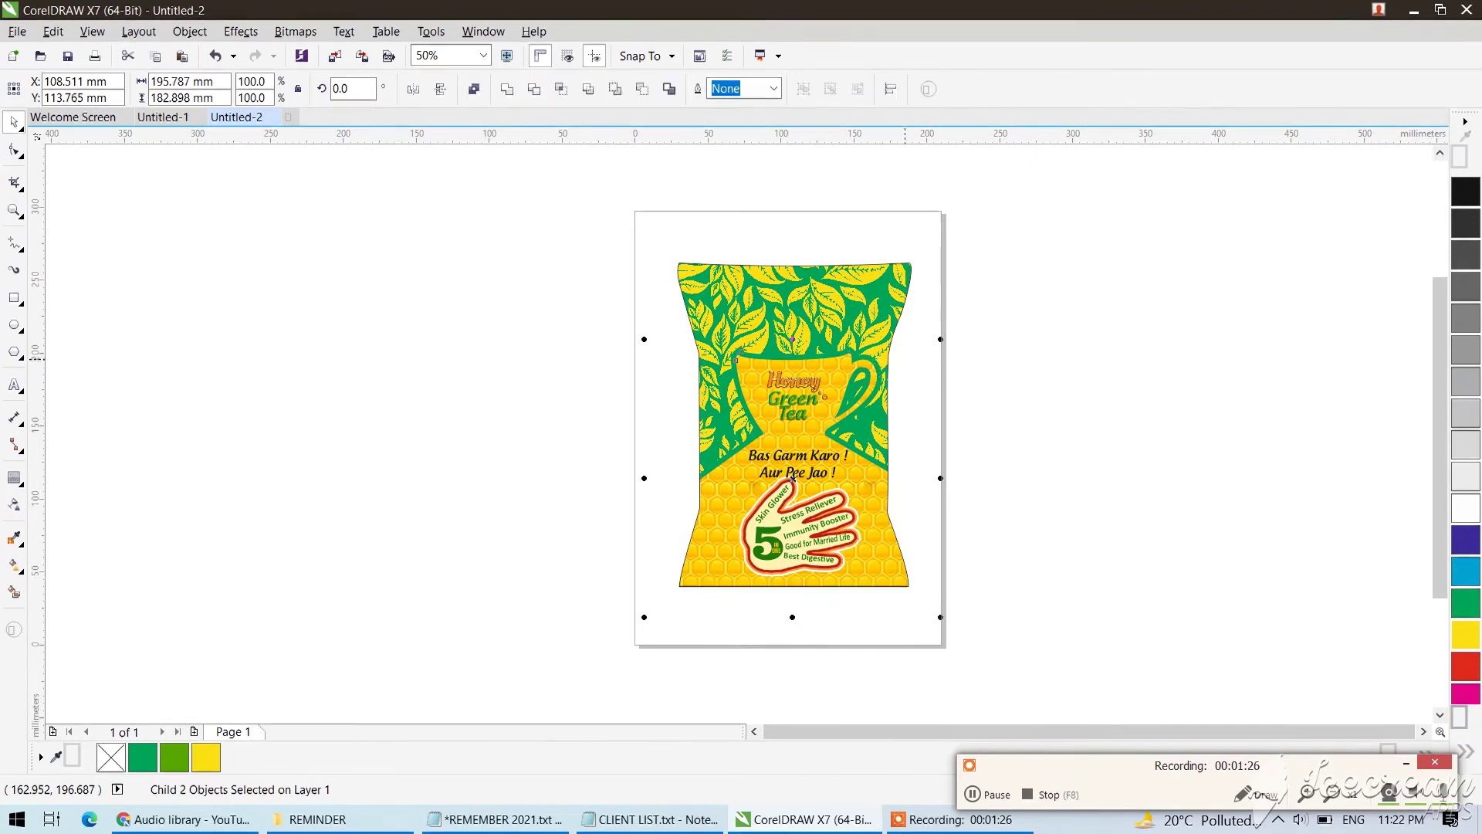
left_click_drag(943, 345, 961, 327)
left_click_drag(836, 354, 834, 347)
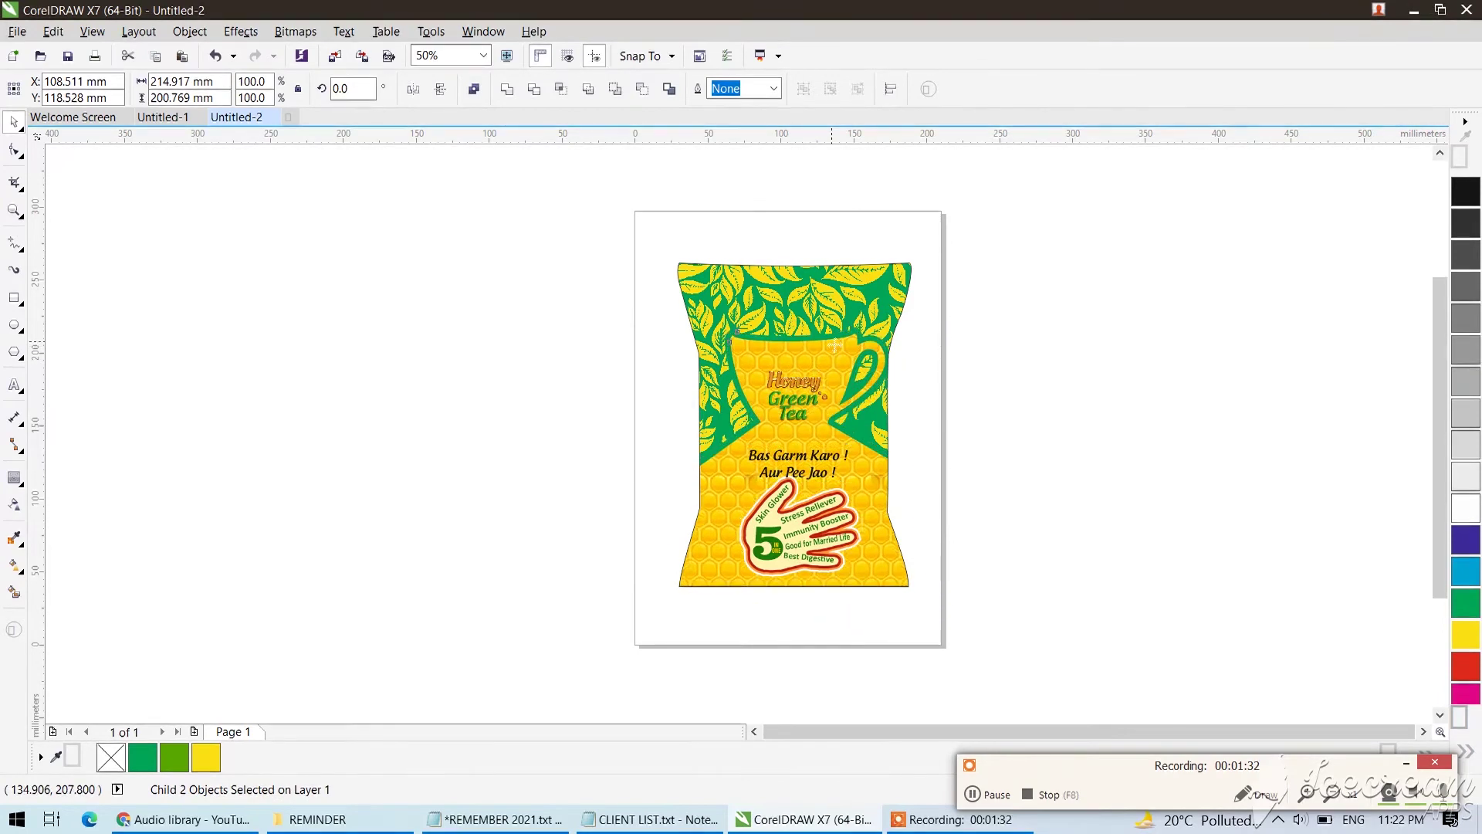
key("Escape")
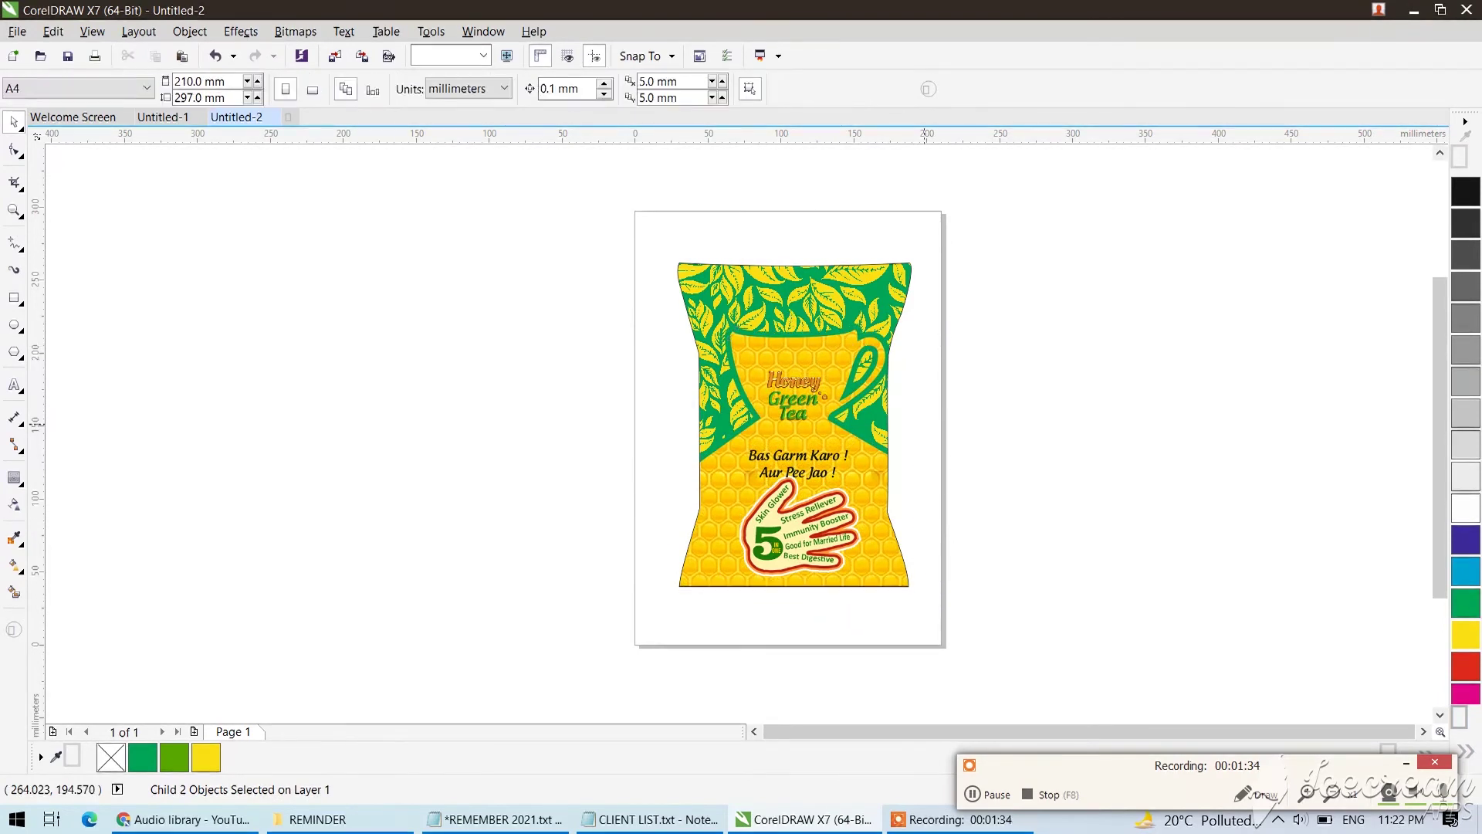
Enlarge the slogan to about 79 by 24 mm between the cup and the hand badge, and minimize the screen recorder window.
left_click_drag(824, 457, 866, 484)
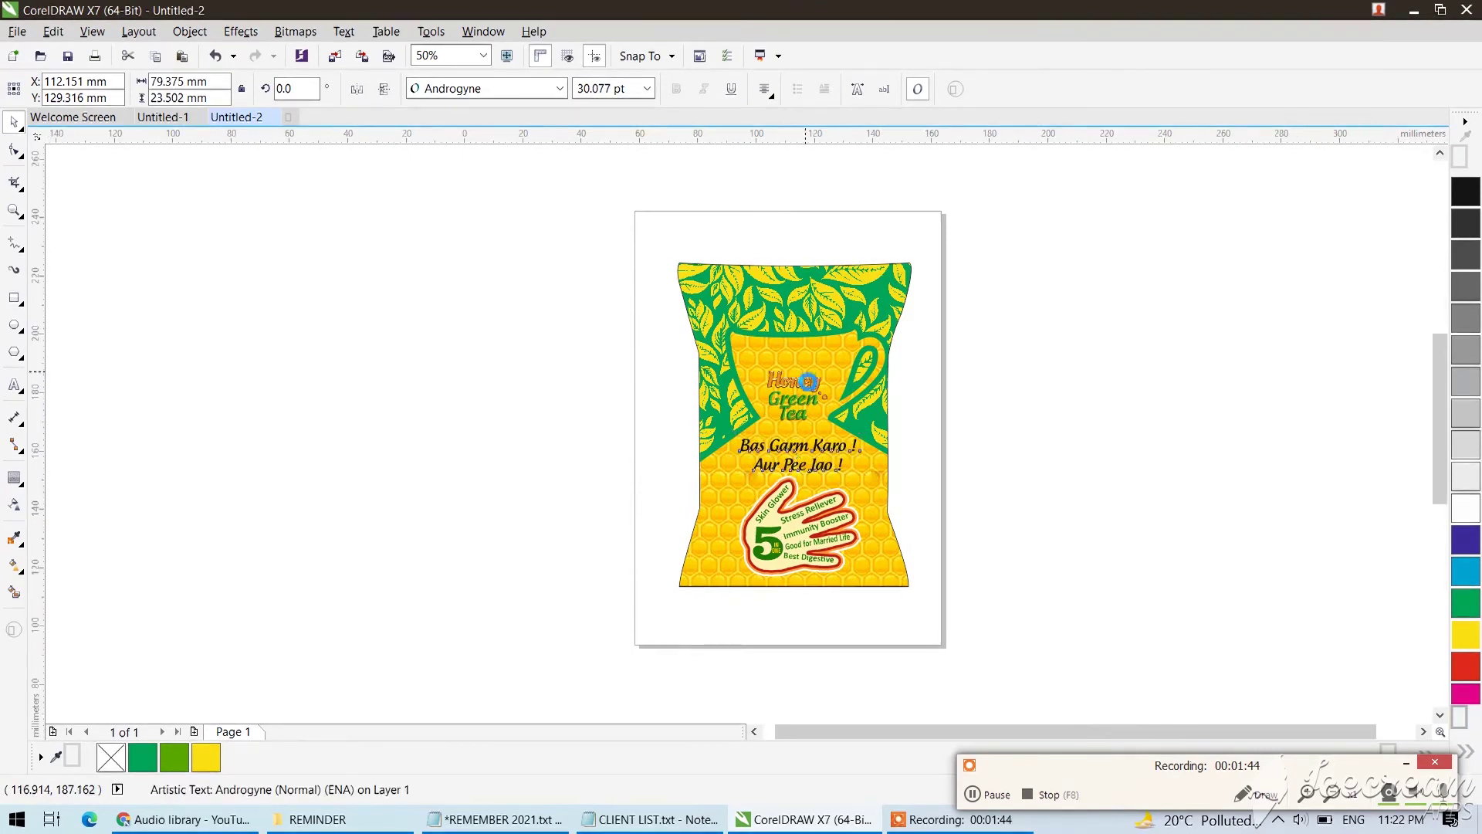
scroll(866, 485, "up", 2)
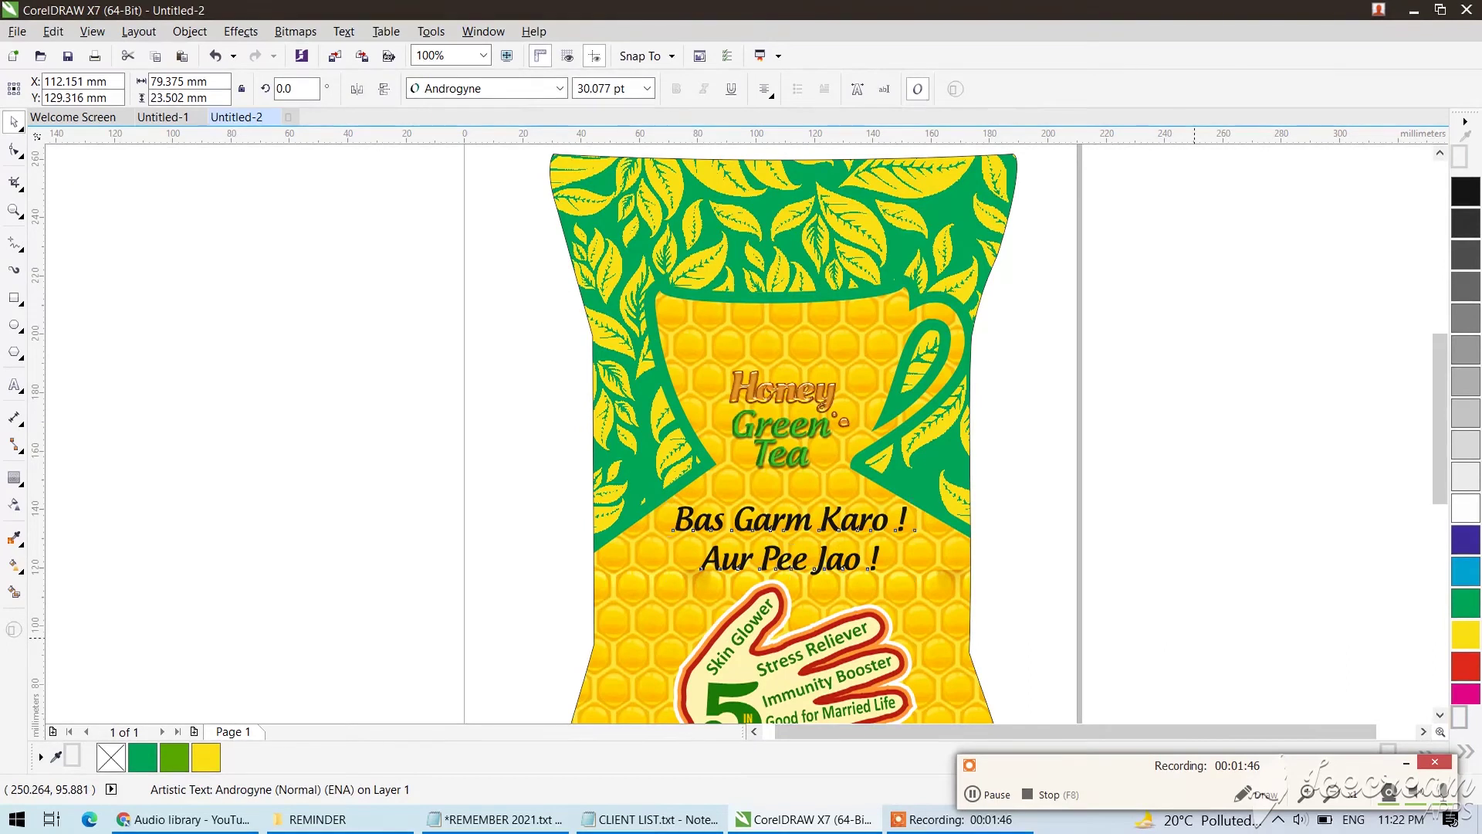
left_click(1195, 629)
left_click(1407, 765)
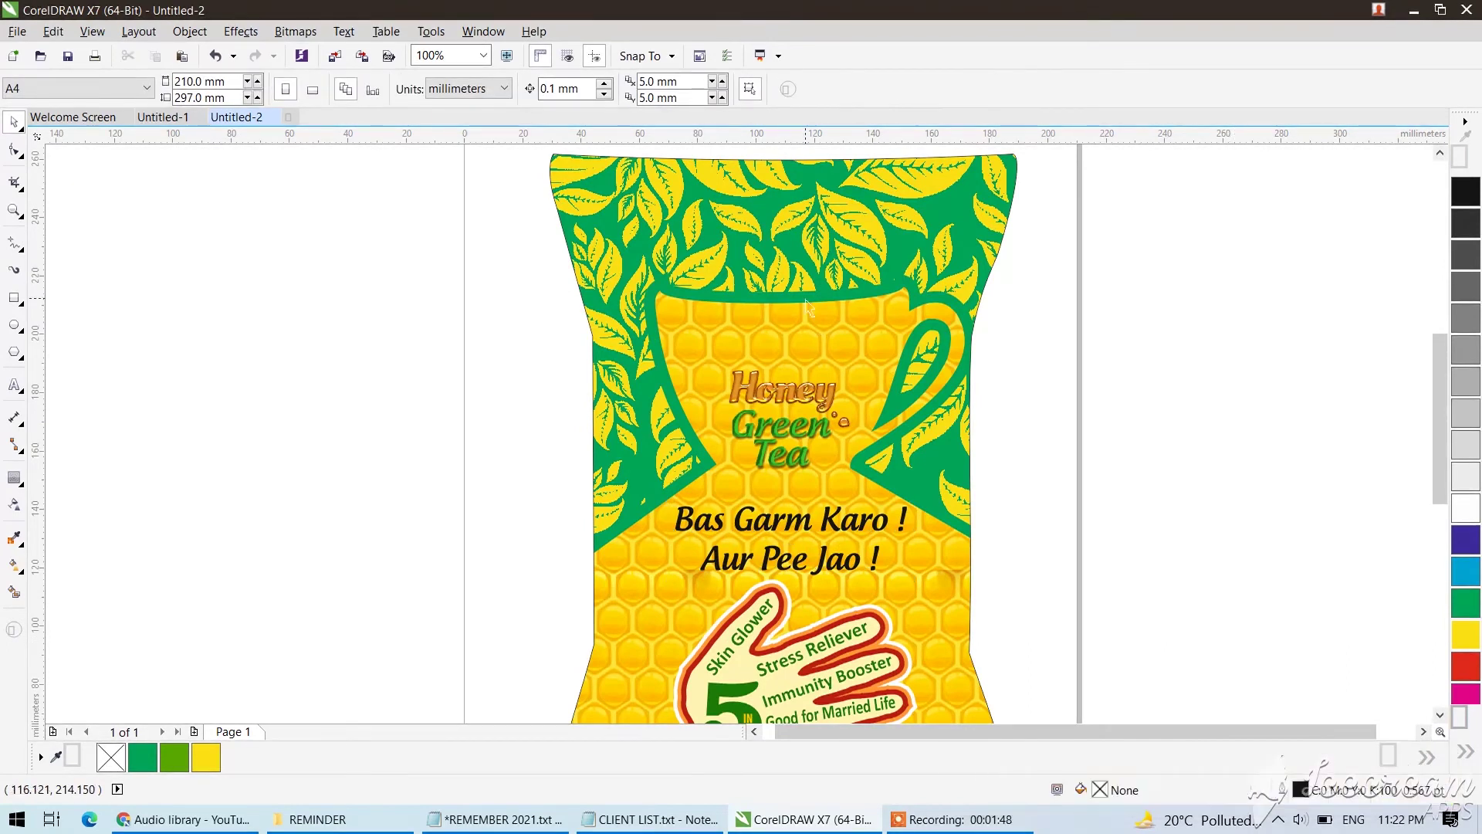
scroll(791, 309, "down", 2)
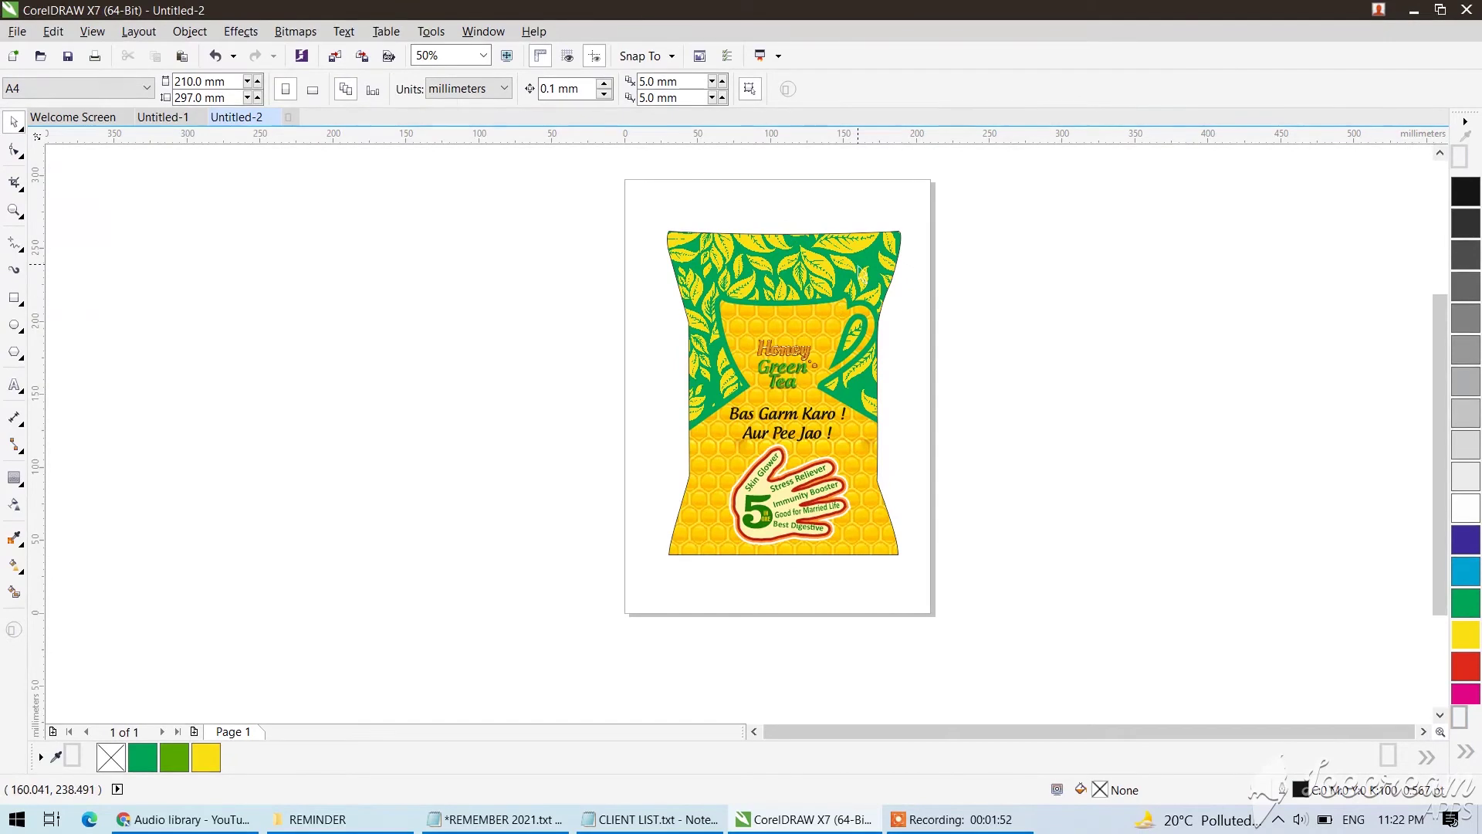
left_click(861, 269)
left_click(860, 269, "ctrl")
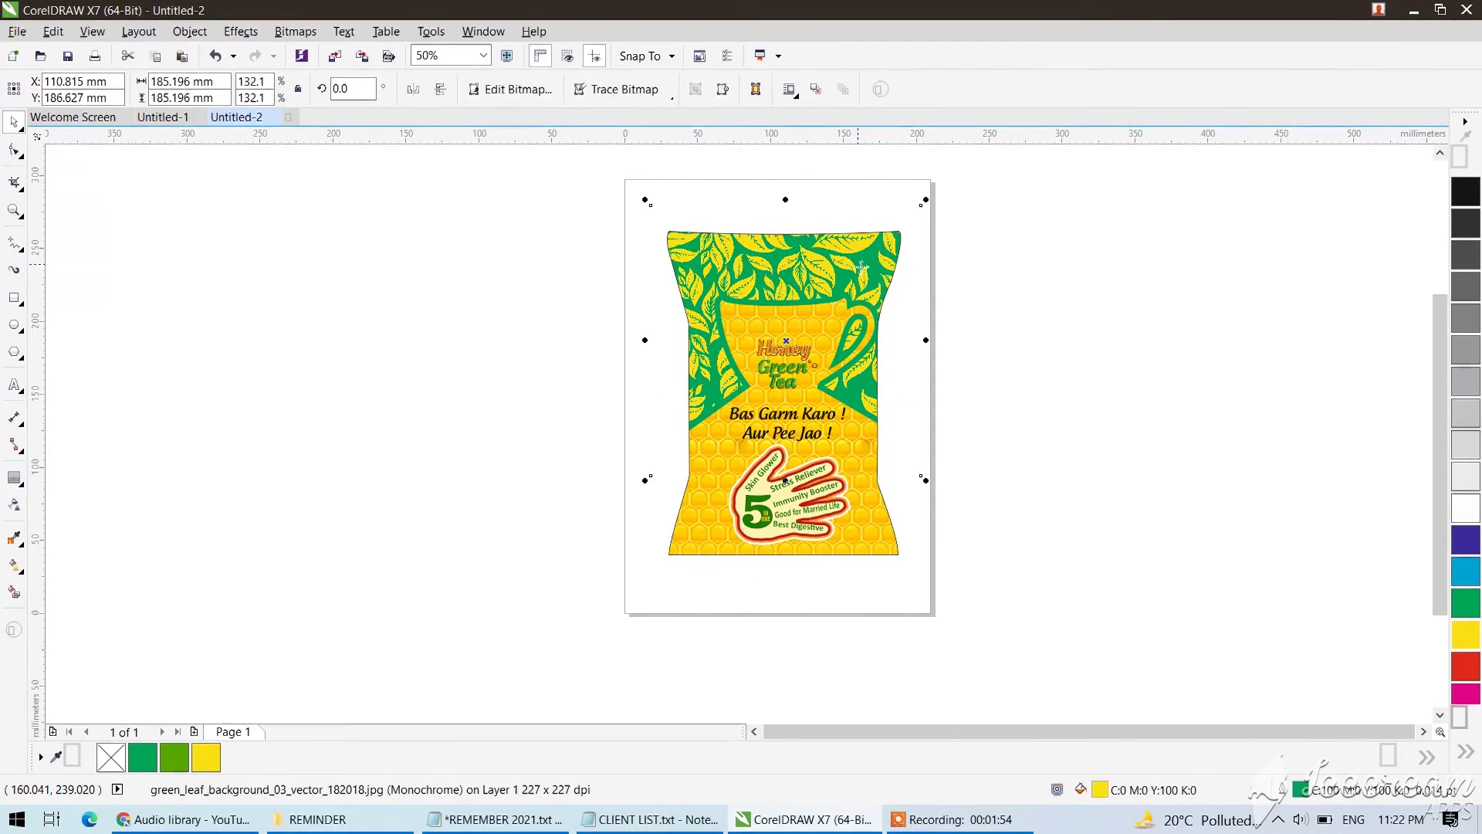
double_click(1302, 791)
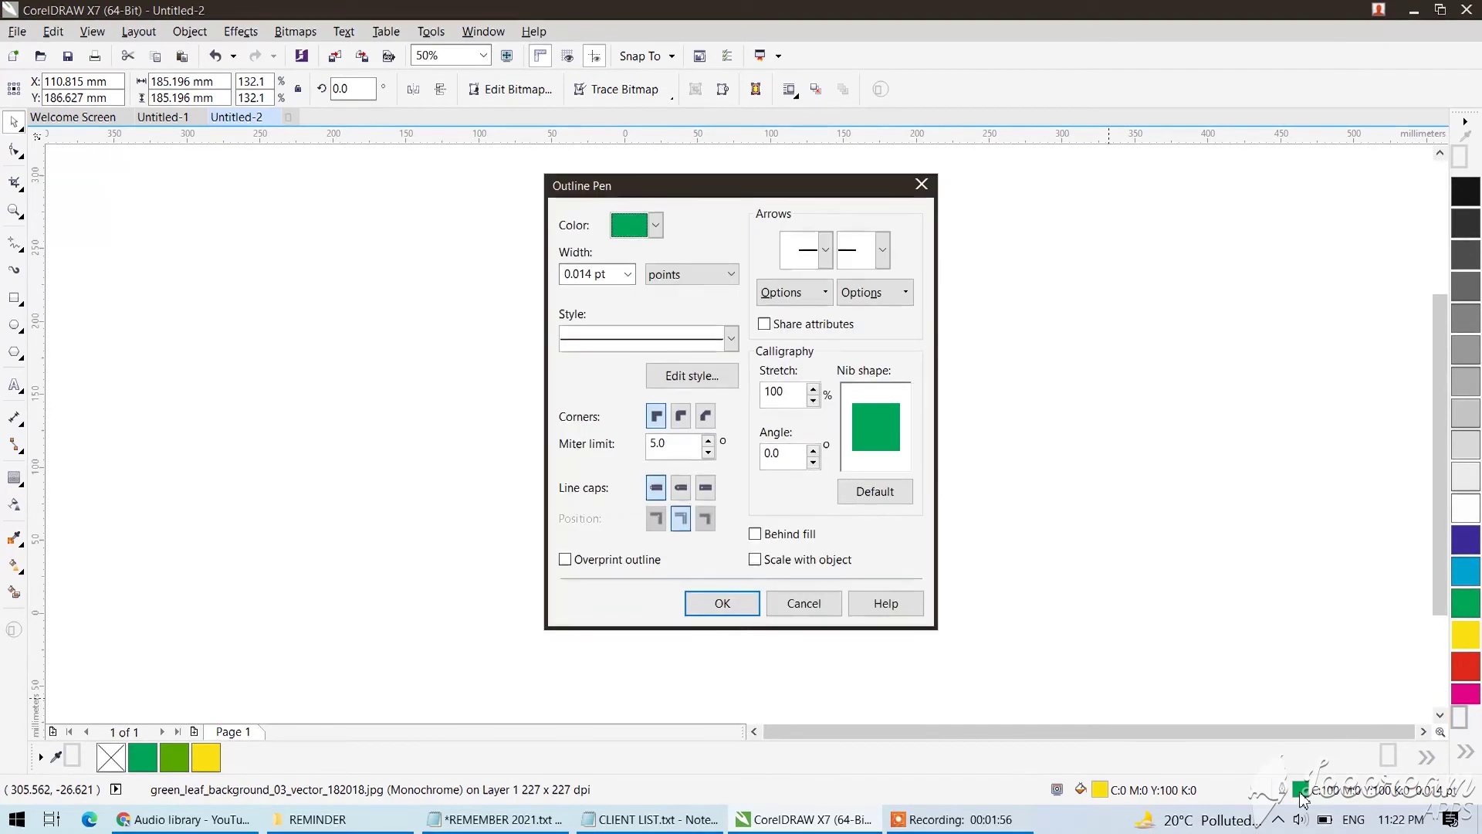
left_click(804, 603)
Open the pouch's PowerClip contents for editing and select the leaf pattern bitmap.
left_click(875, 261)
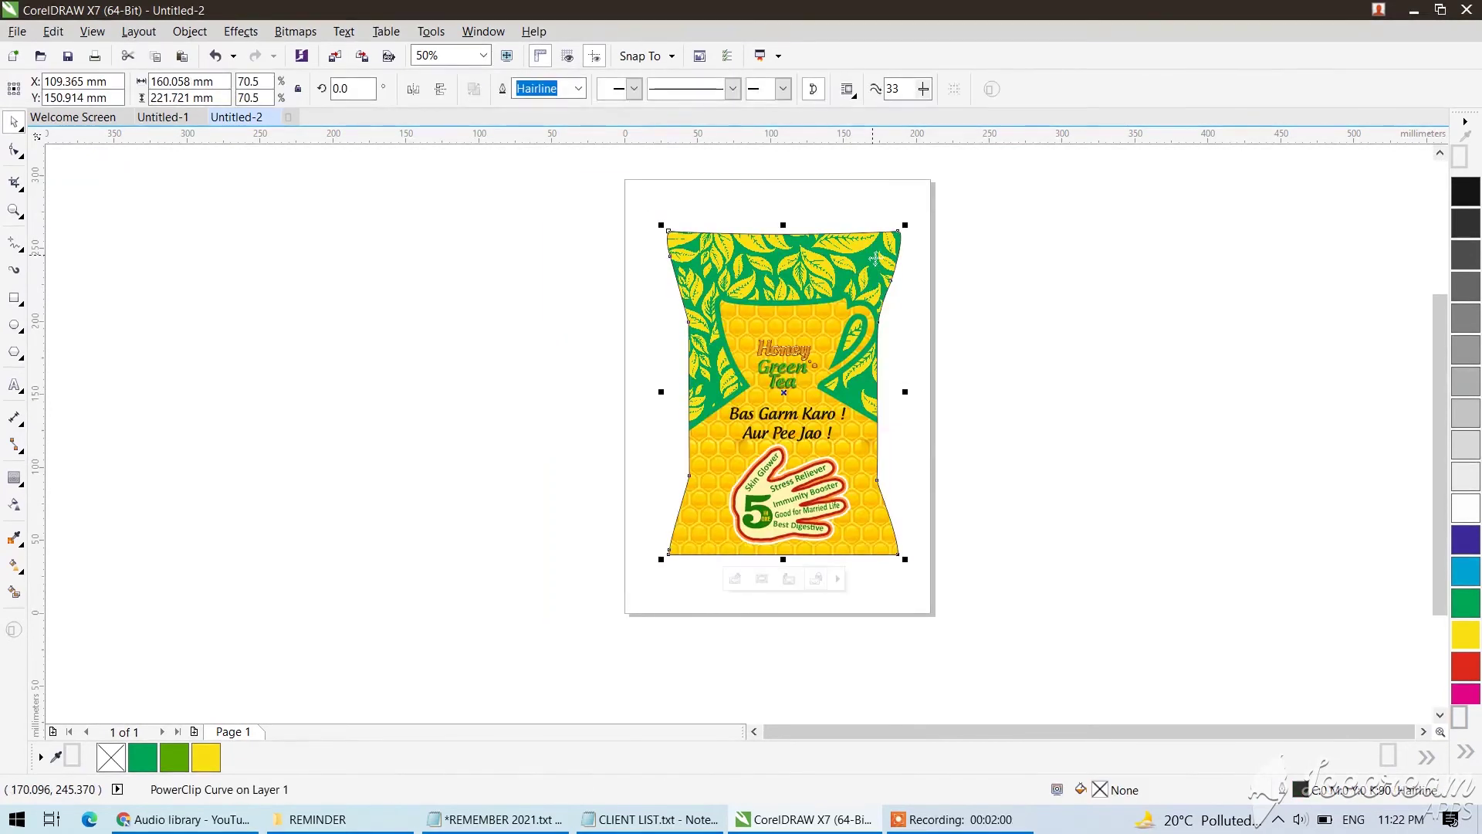
right_click(875, 260)
left_click(934, 330)
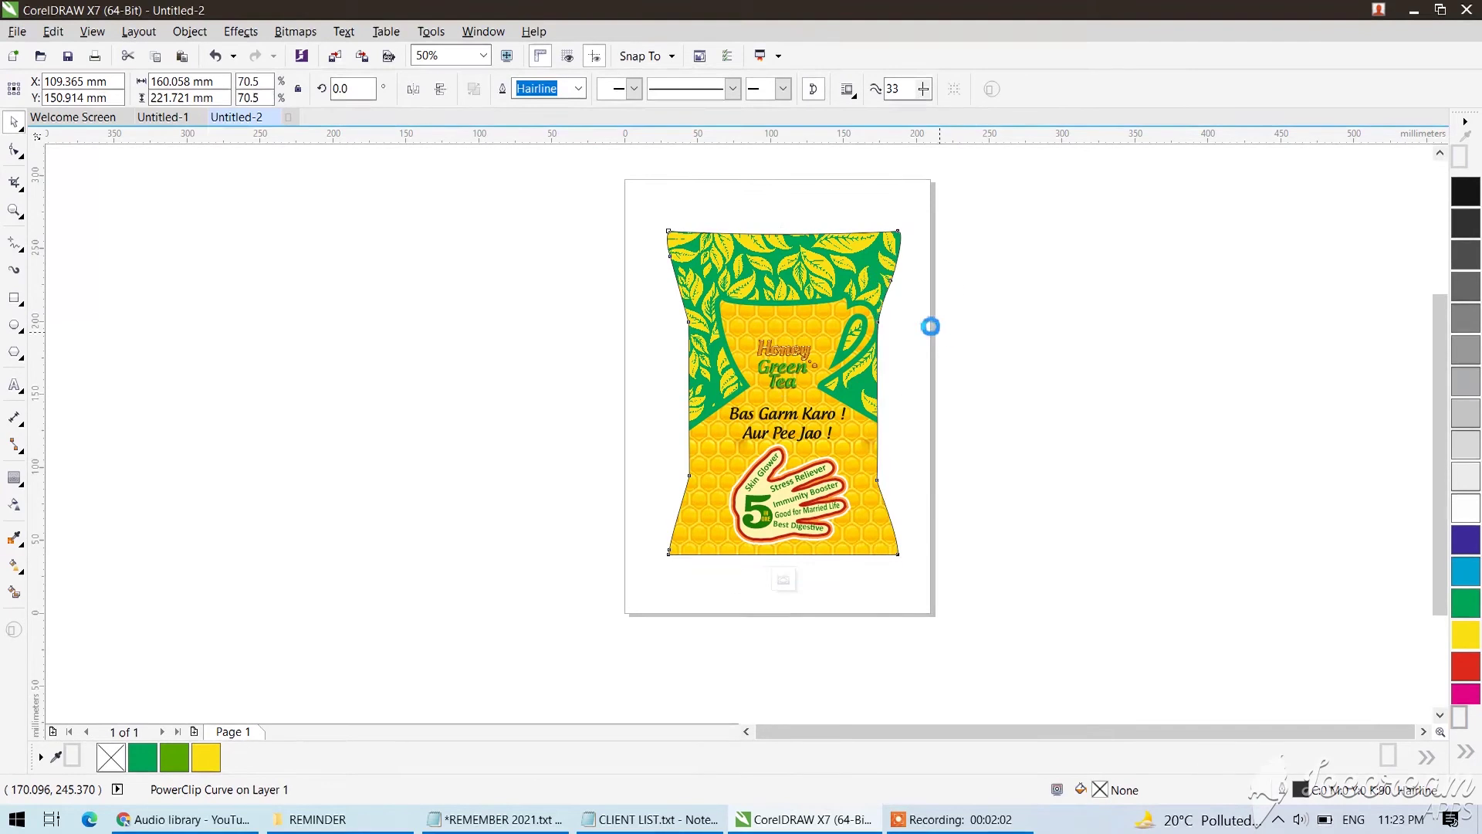
left_click(917, 348)
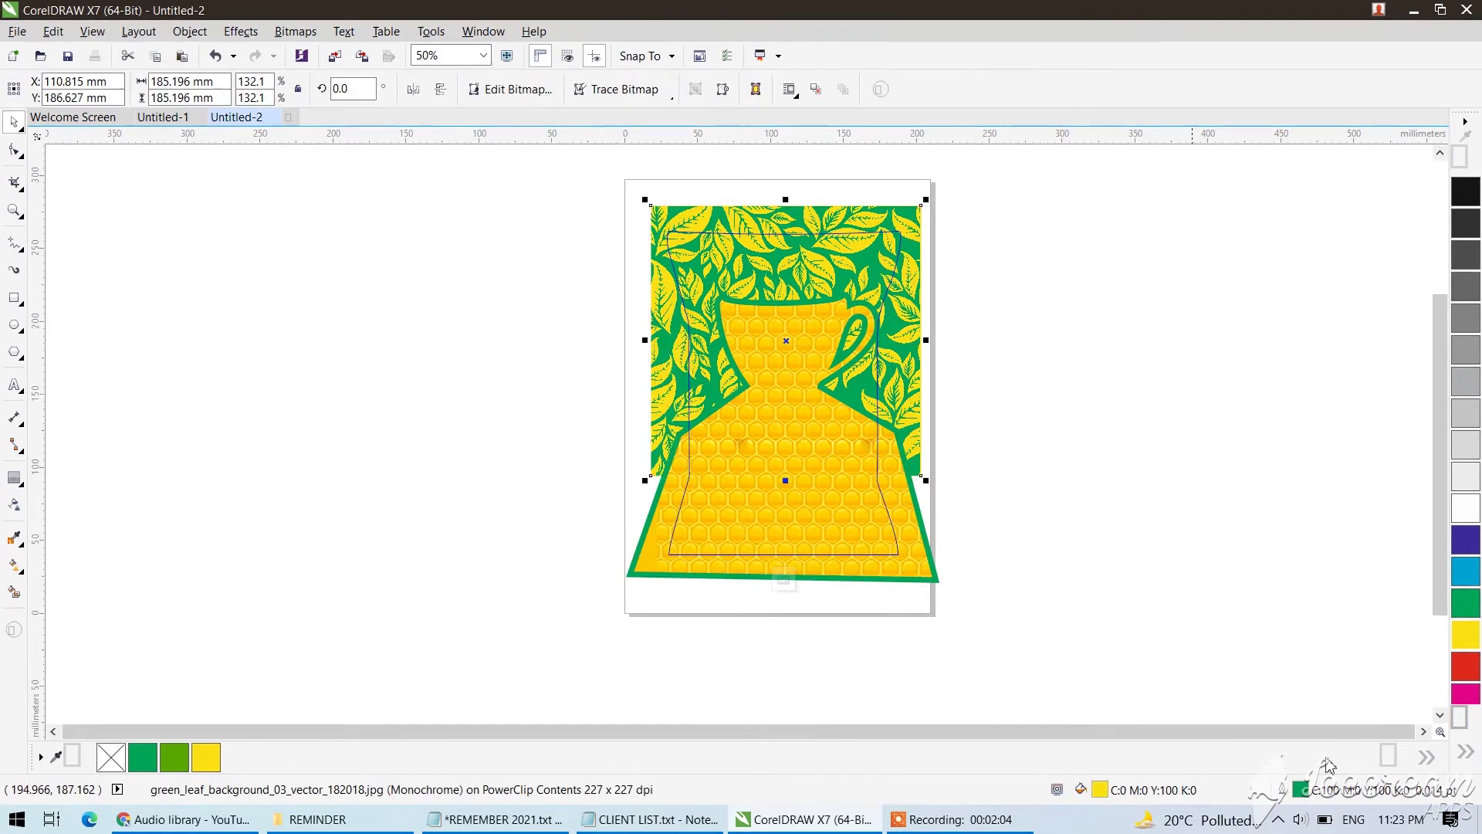
Change the leaf pattern's green background to a custom dark green through its outline colour.
double_click(1300, 791)
left_click_drag(728, 185, 1159, 170)
left_click(1087, 207)
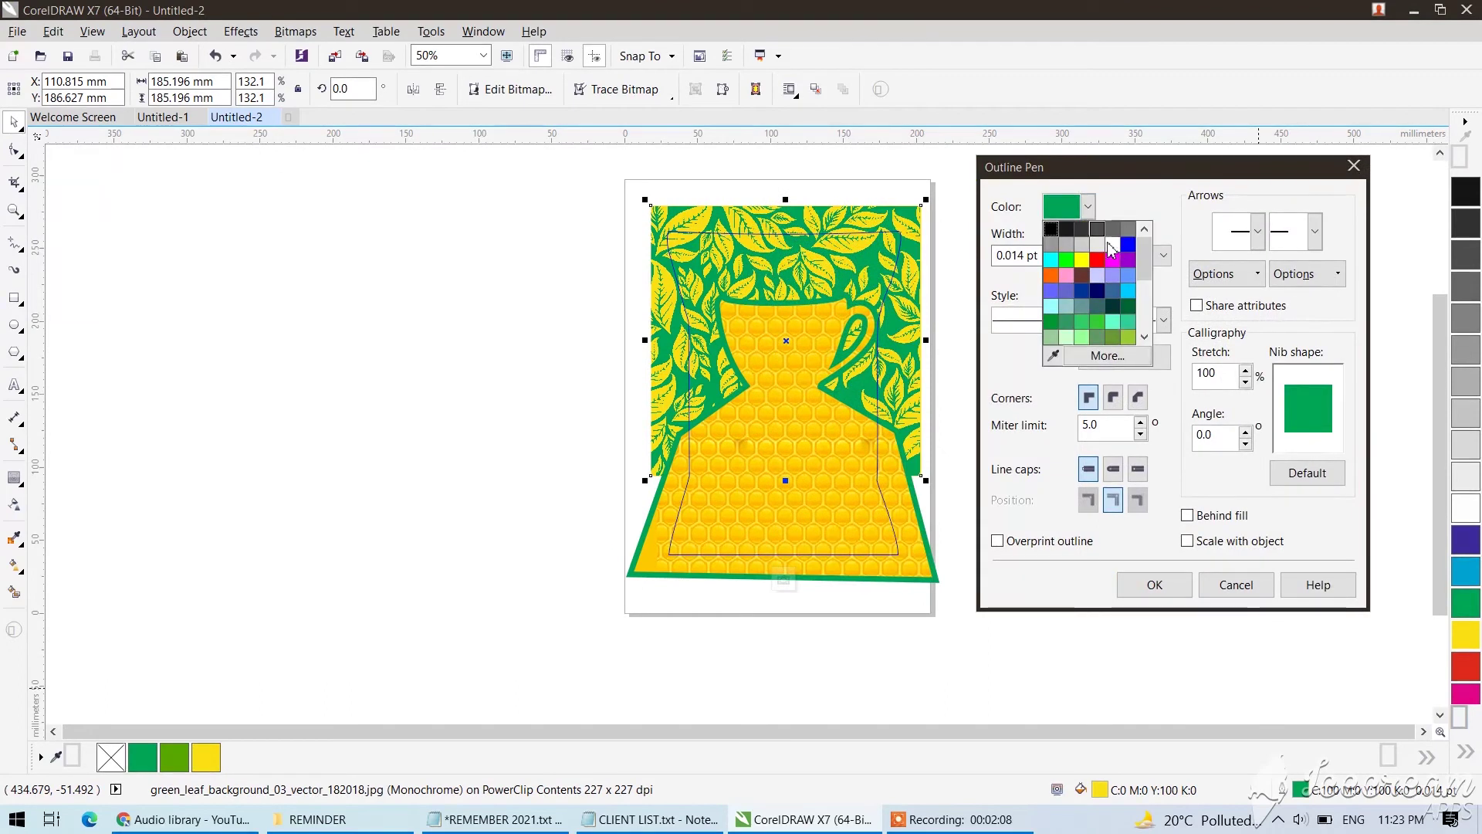
left_click(1122, 363)
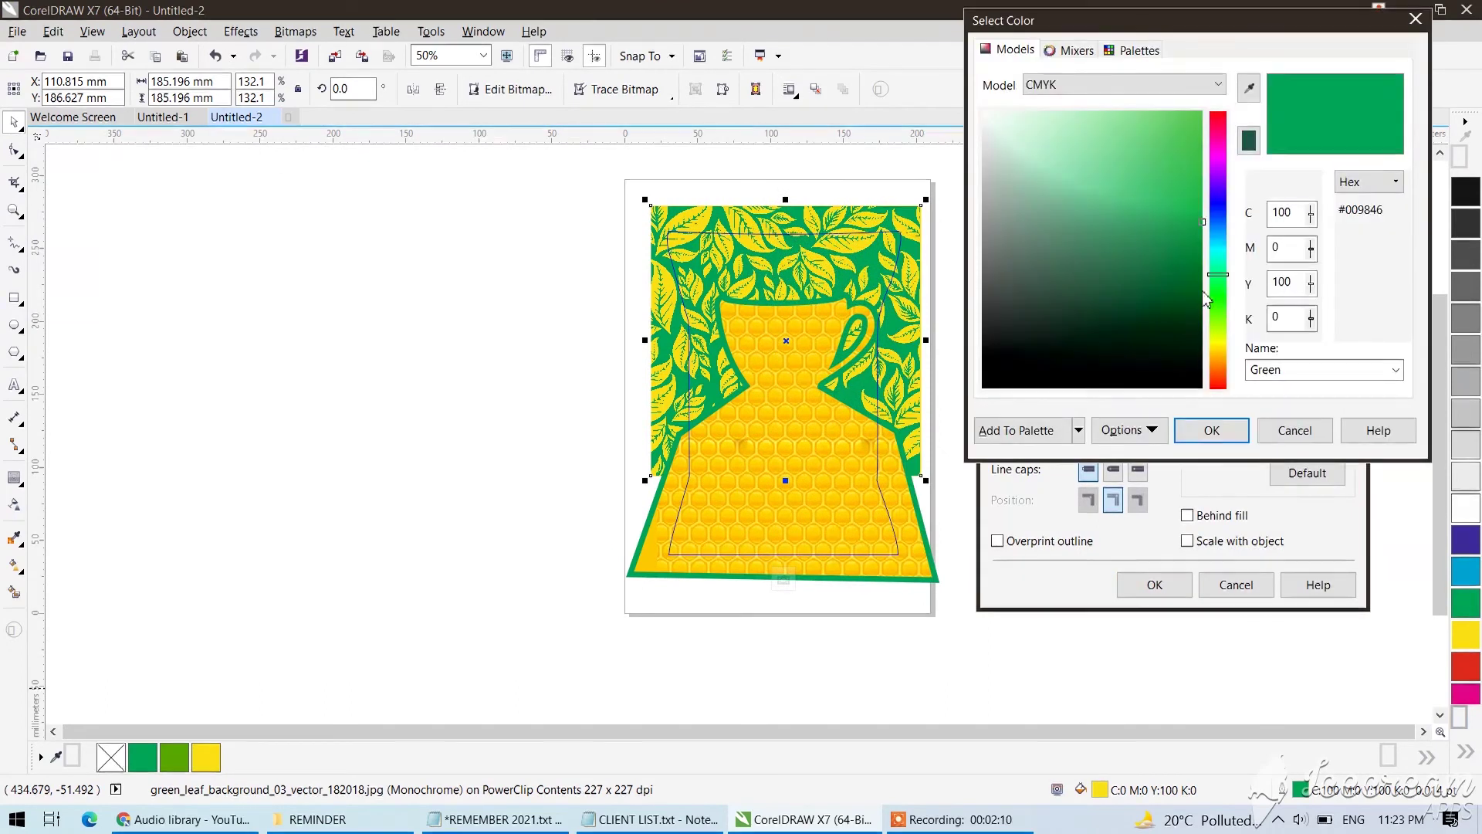
left_click(1221, 278)
mouse_move(1221, 279)
left_mouse_down()
mouse_move(1182, 275)
mouse_move(1186, 294)
left_mouse_up()
left_click(1188, 271)
left_click(1220, 431)
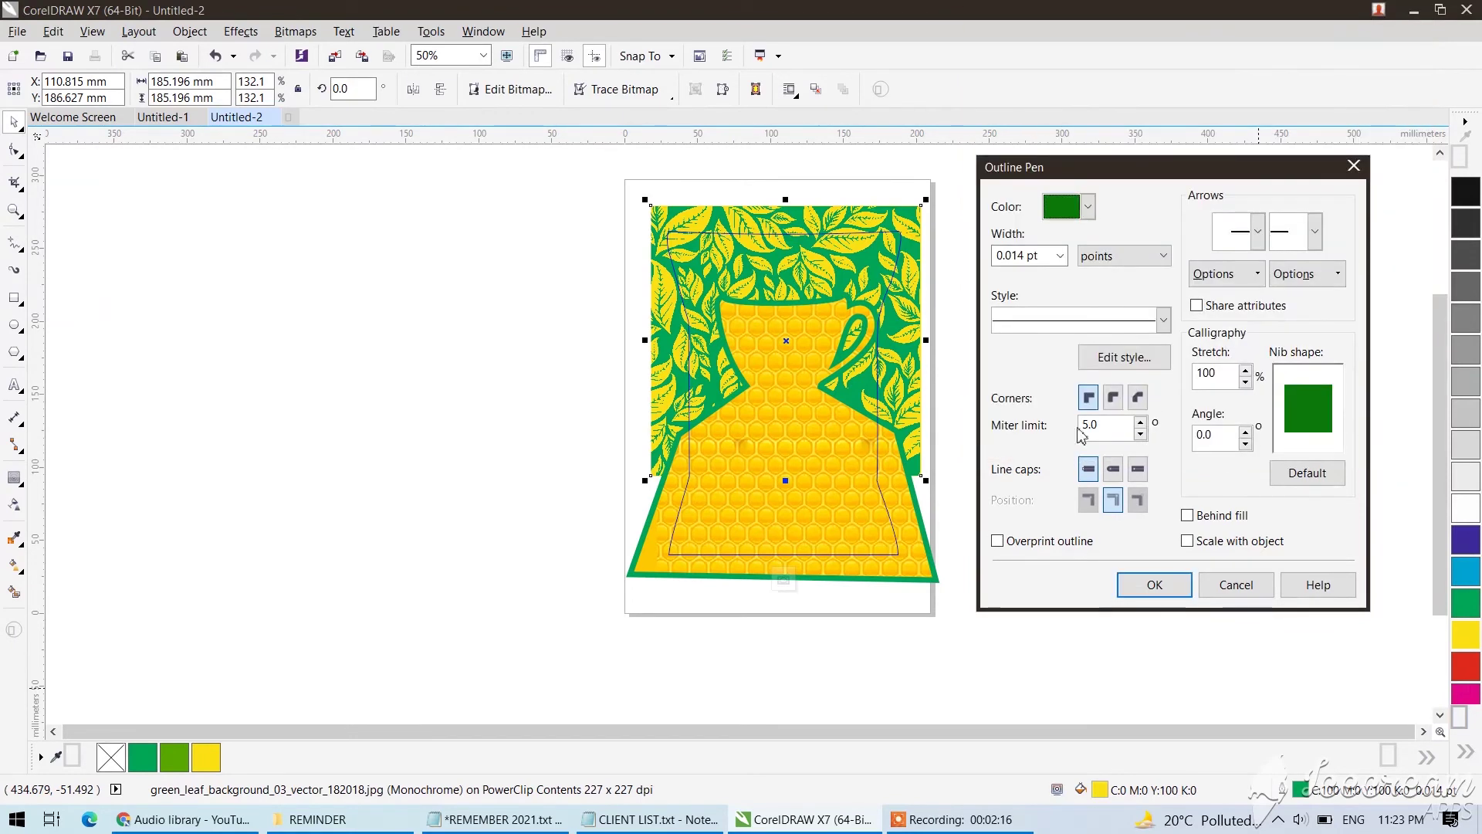
left_click(1158, 587)
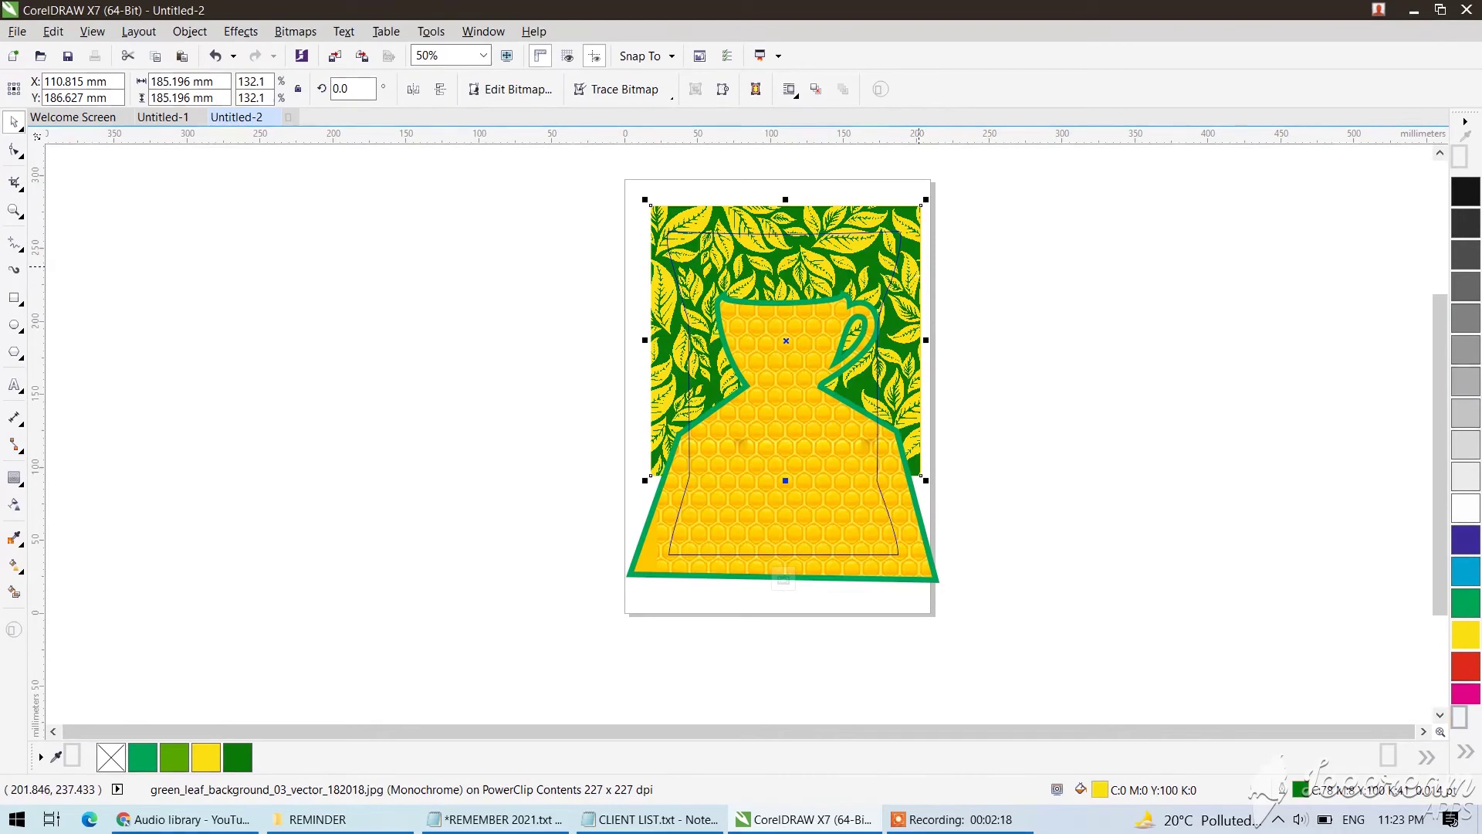
Sample the leaf pattern's dark green, apply it to the cup's outline, and finish editing the pouch contents.
scroll(887, 389, "up", 1)
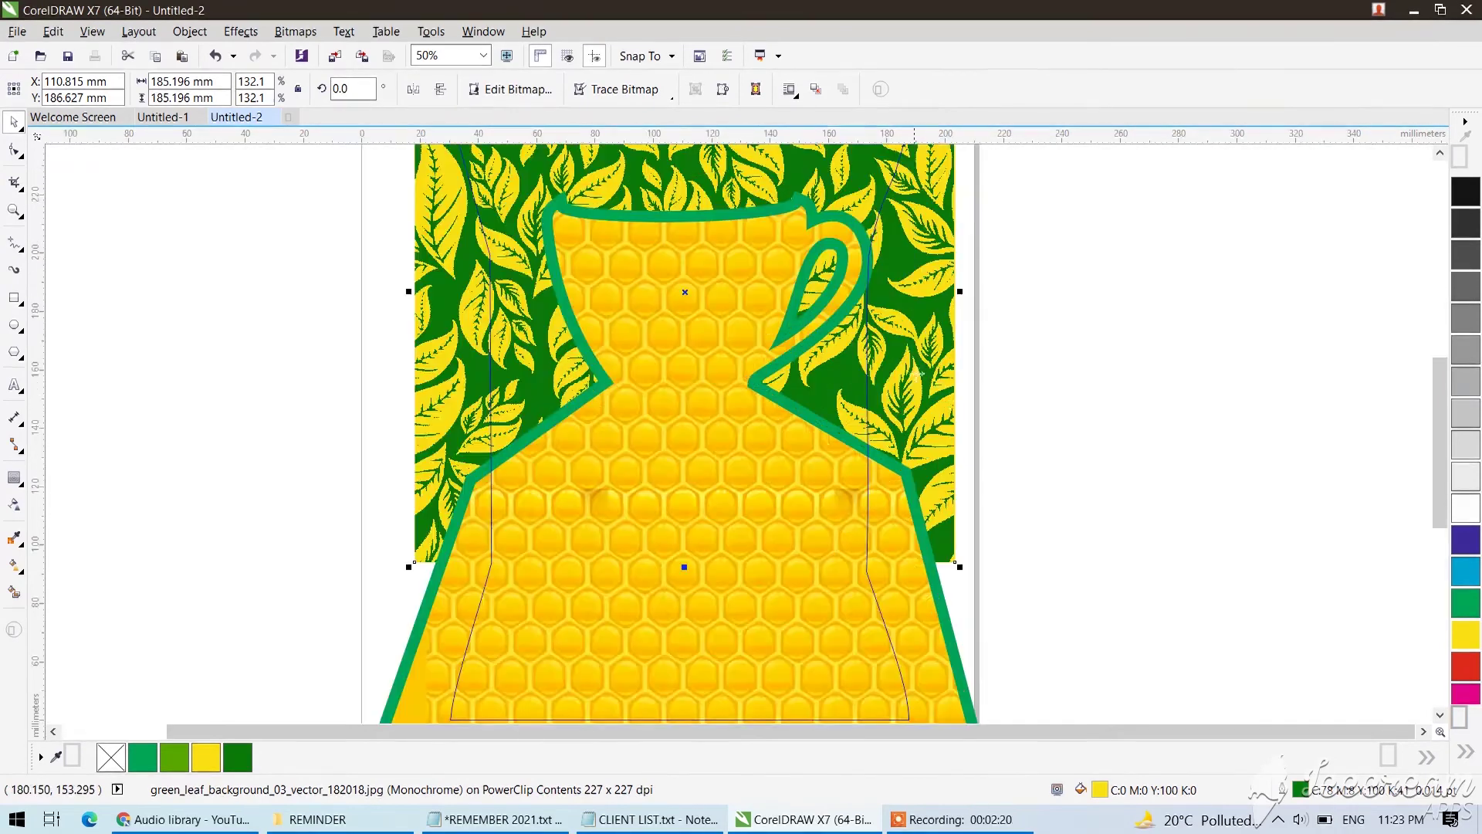
left_click(15, 538)
left_click(905, 261)
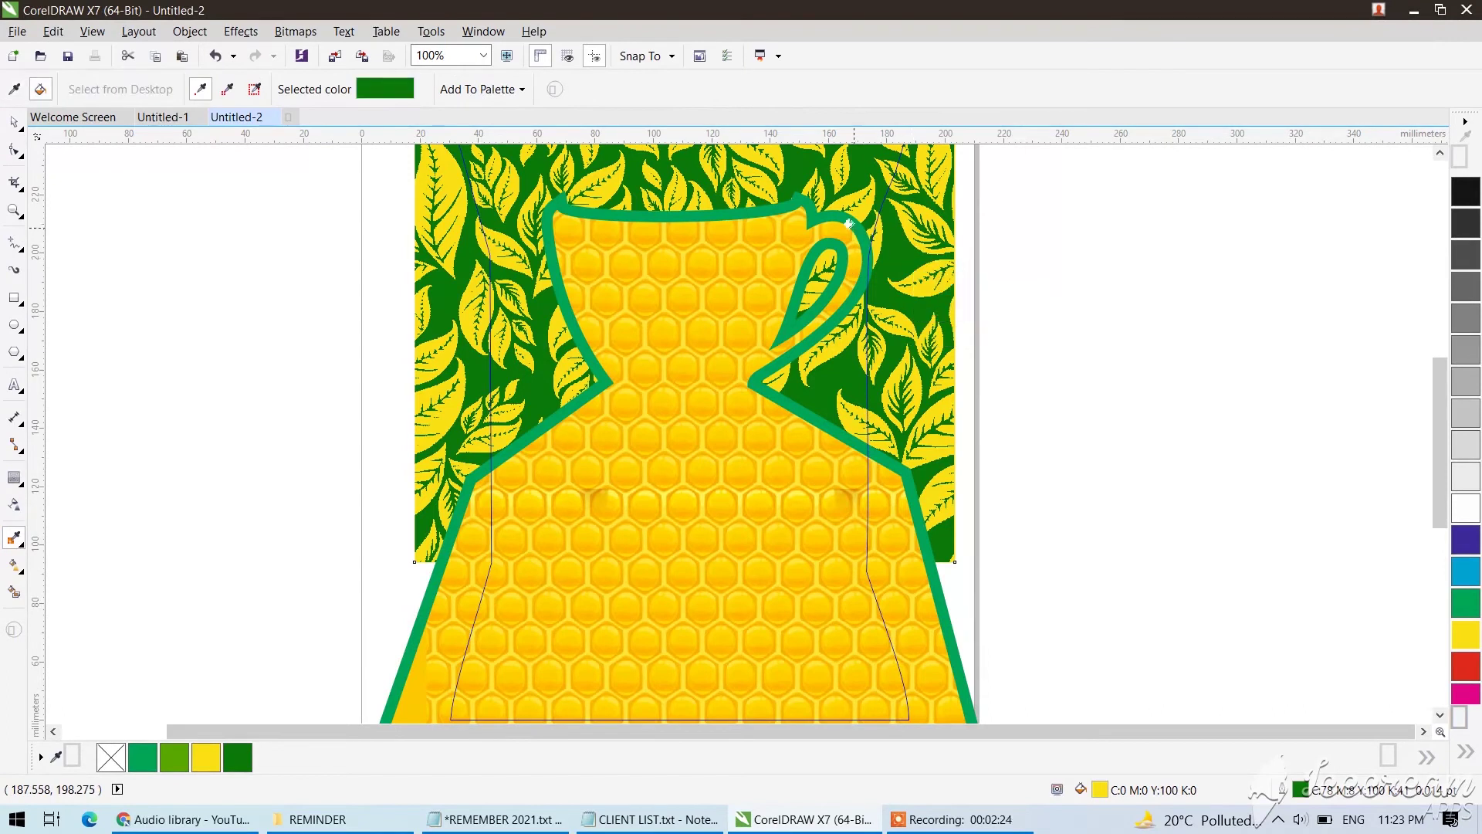
left_click(852, 244)
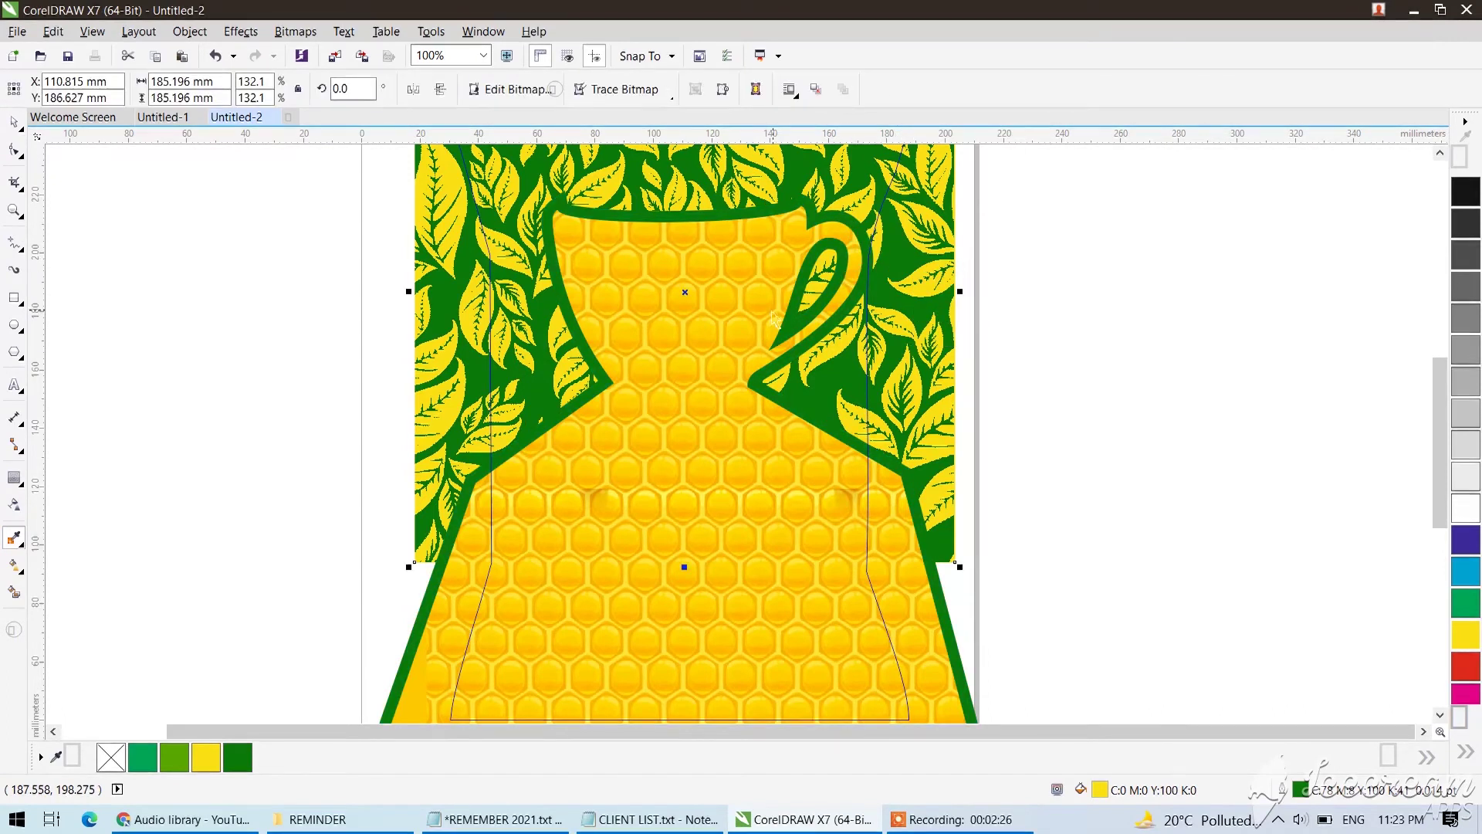
scroll(764, 309, "down", 1)
left_click(725, 541)
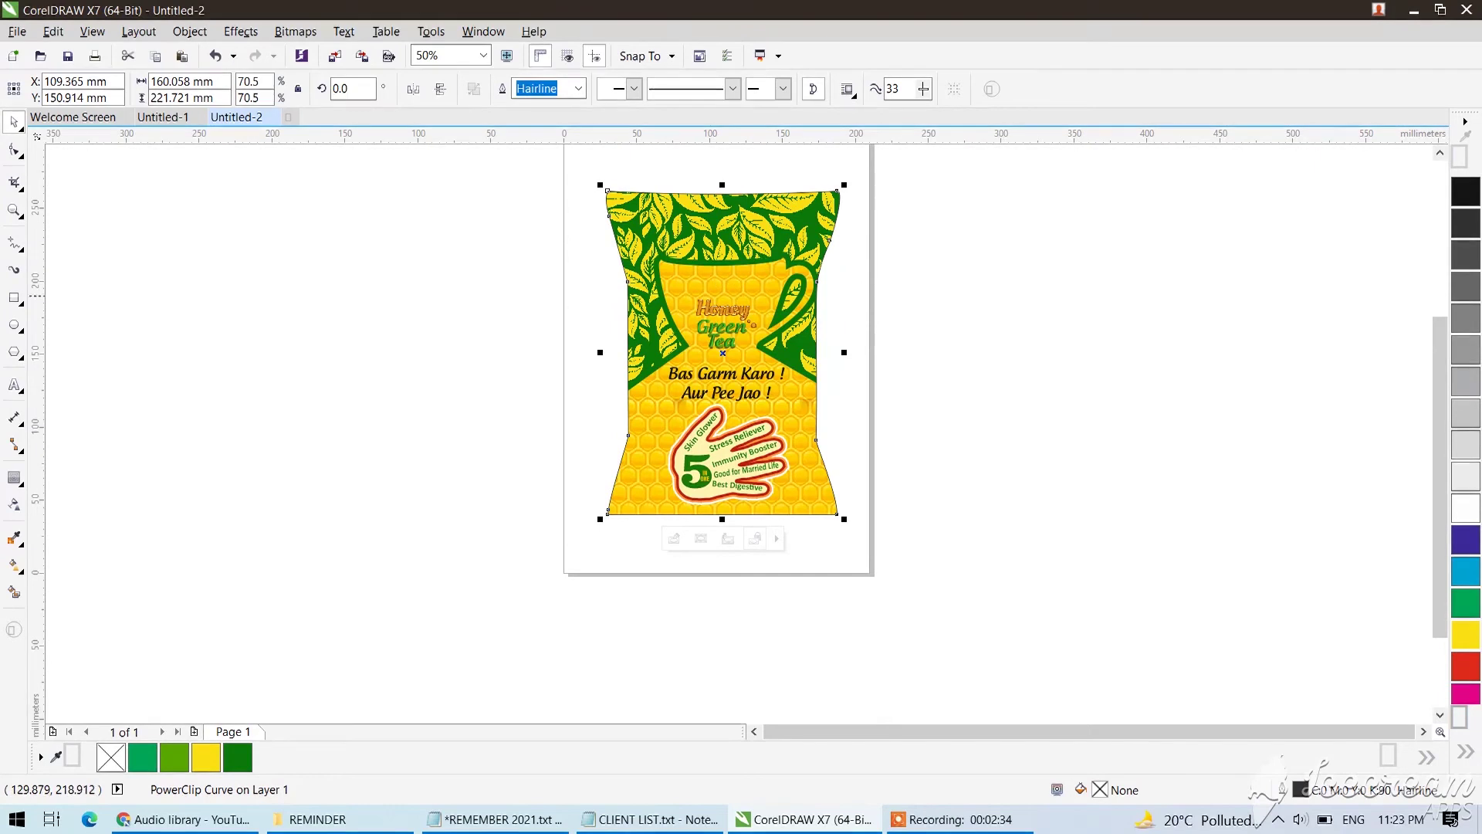
left_click(568, 287)
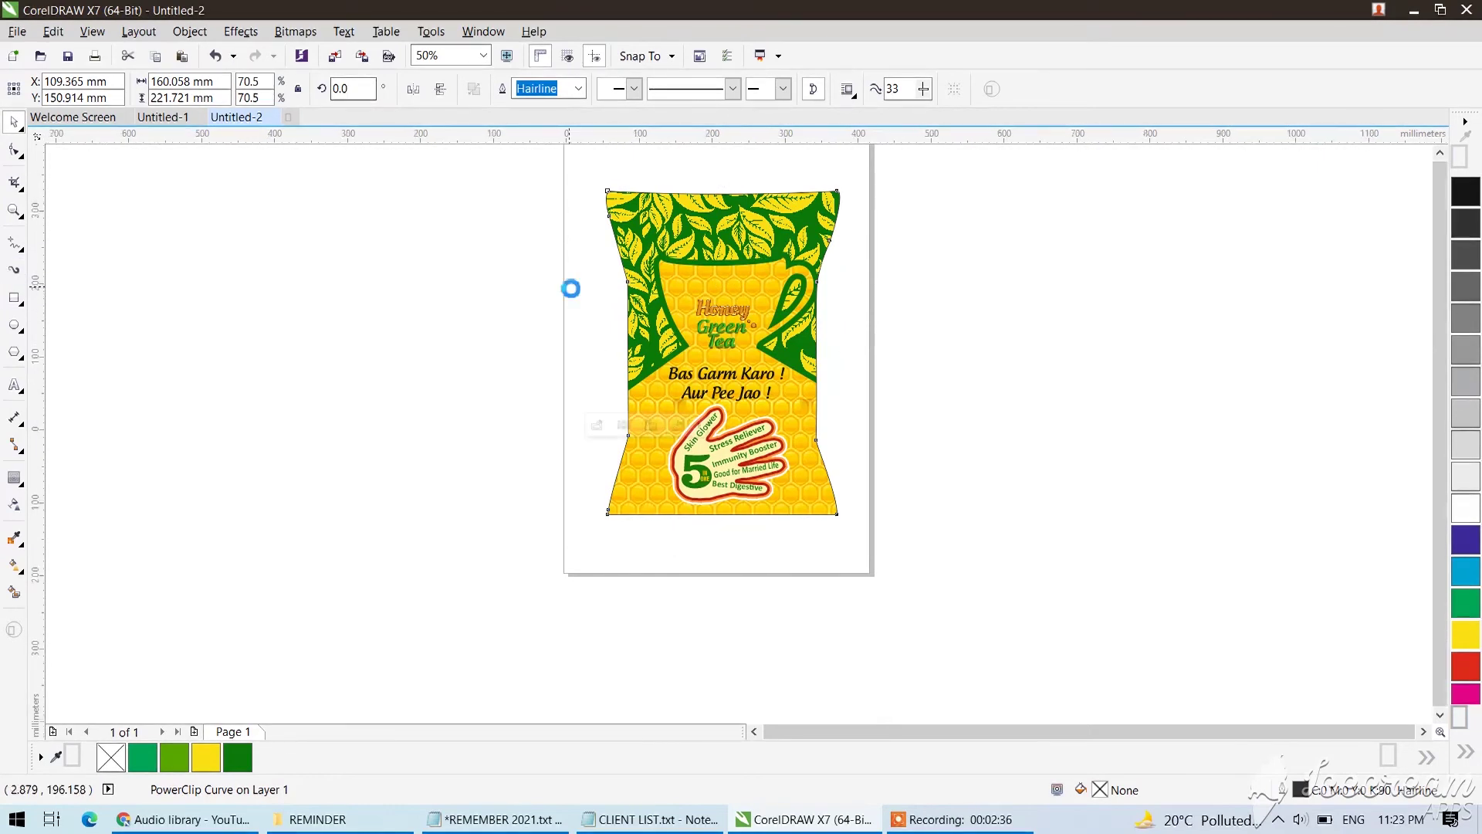
scroll(568, 286, "down", 1)
scroll(758, 317, "down", 1)
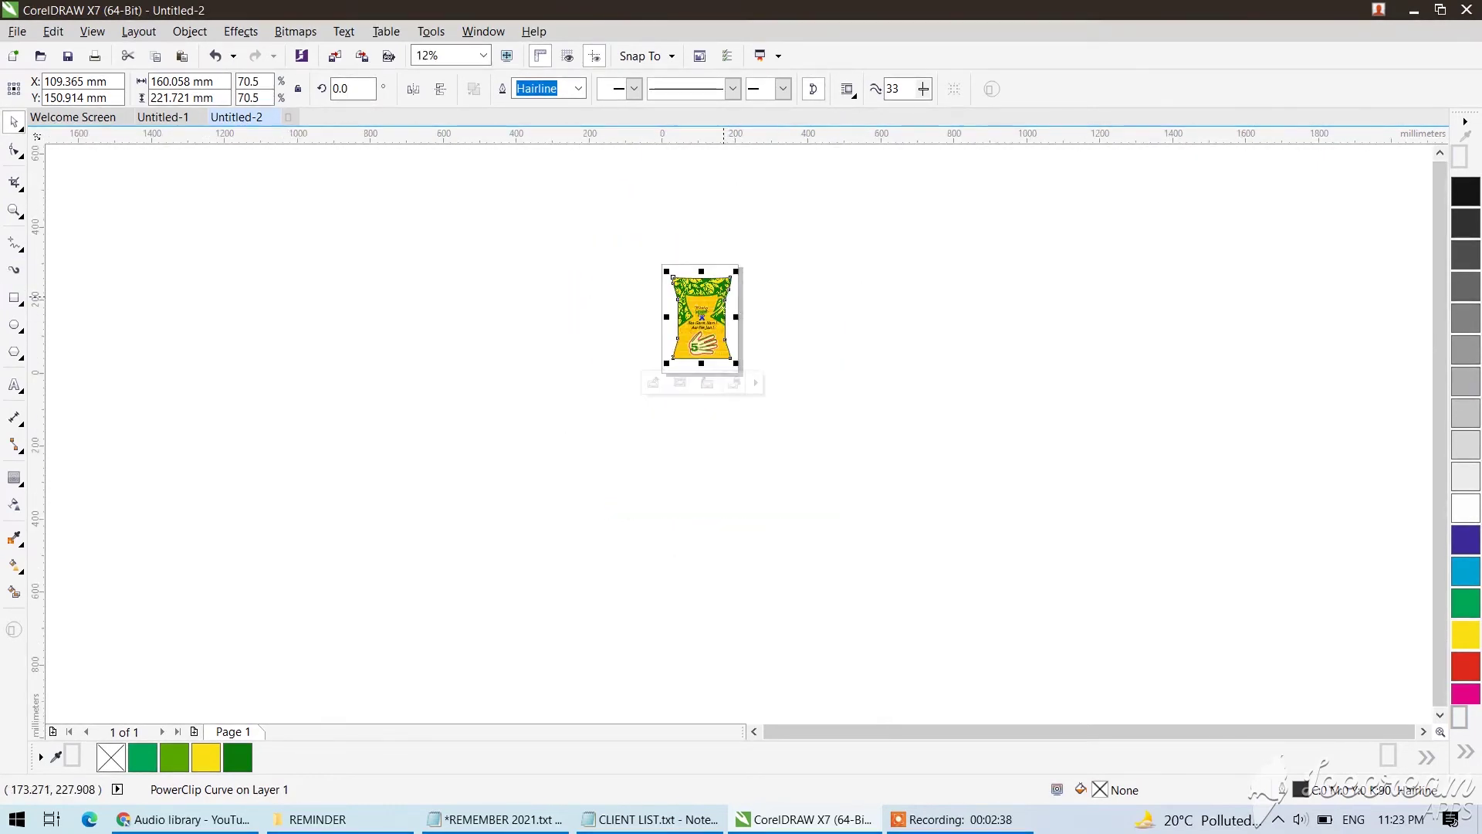
scroll(724, 290, "up", 2)
left_click(815, 290)
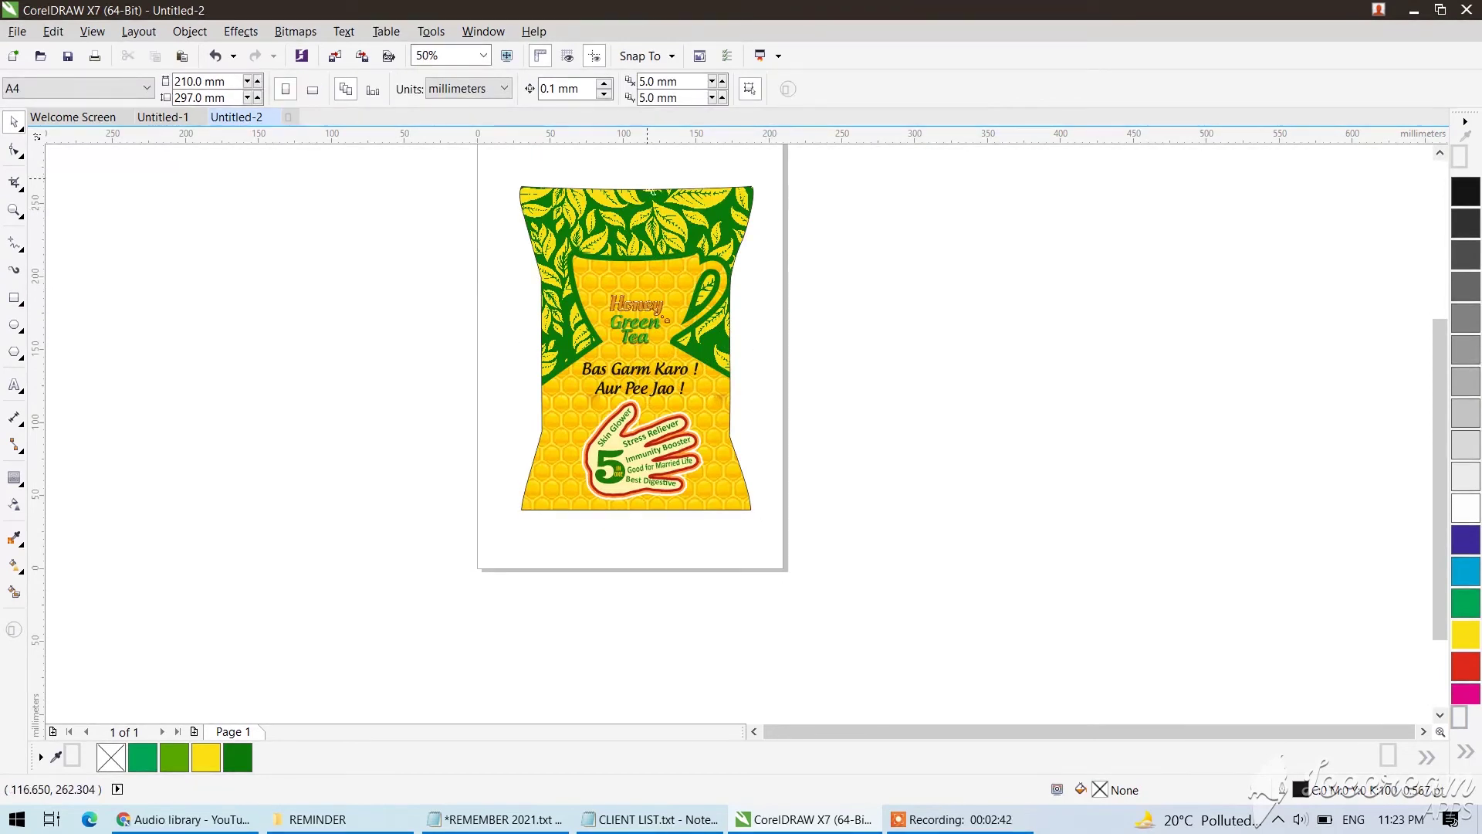
Draw a line about 87 mm long across the top rim of the cup, between its two upper corners.
scroll(646, 166, "up", 1)
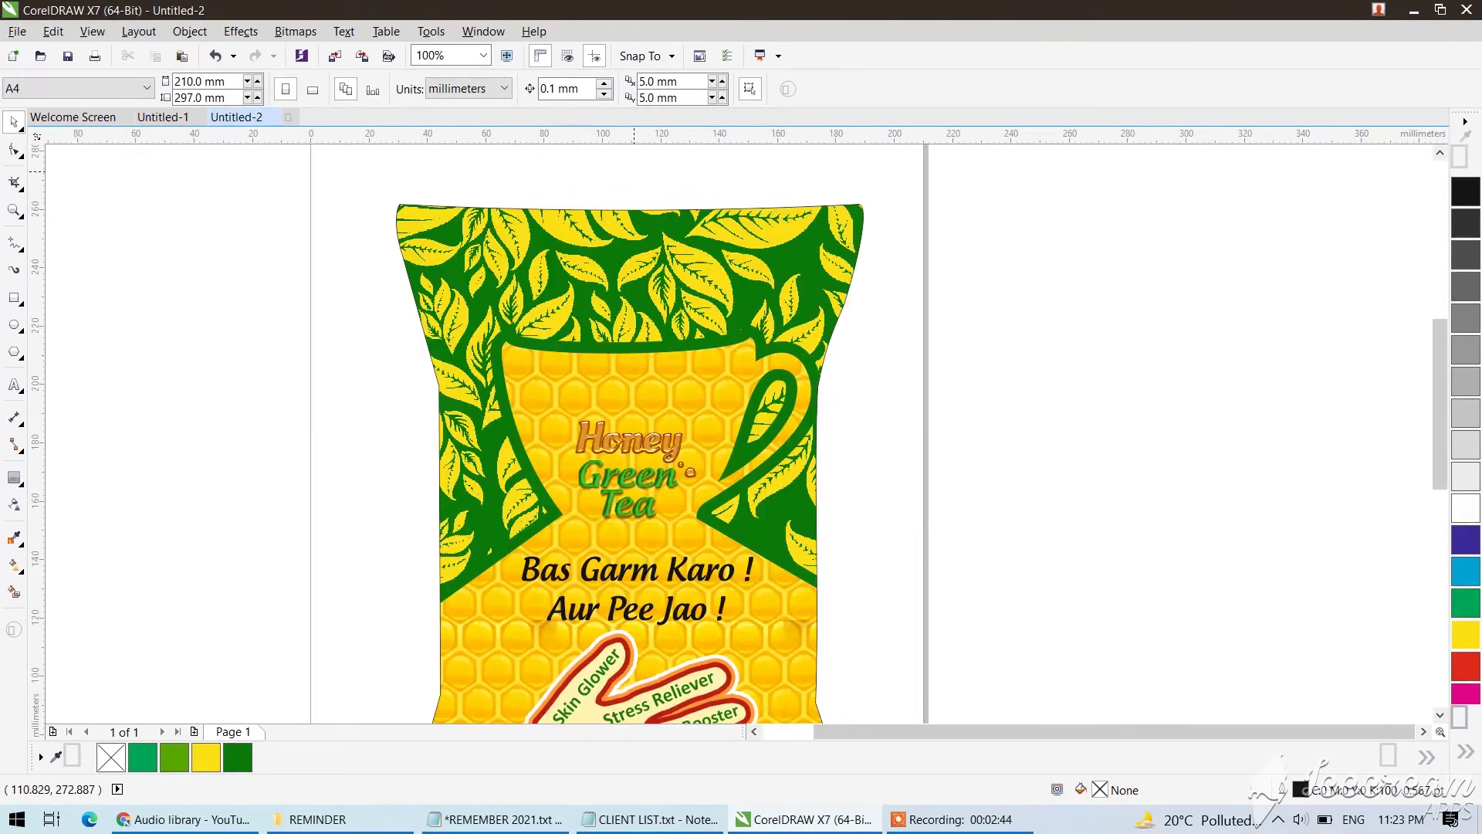
left_click(658, 242)
scroll(664, 243, "down", 1)
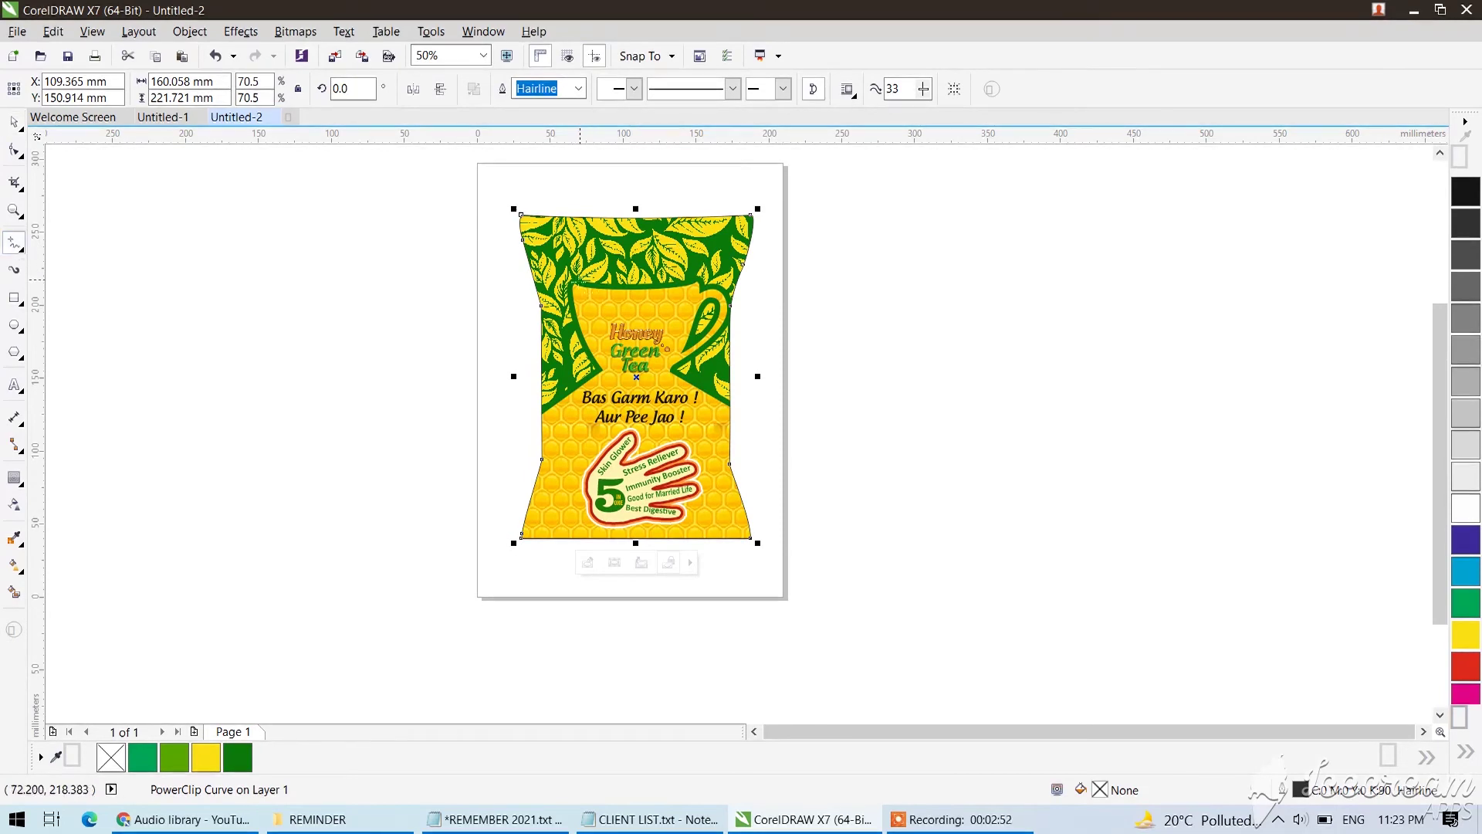
left_click(575, 281)
left_click(704, 277)
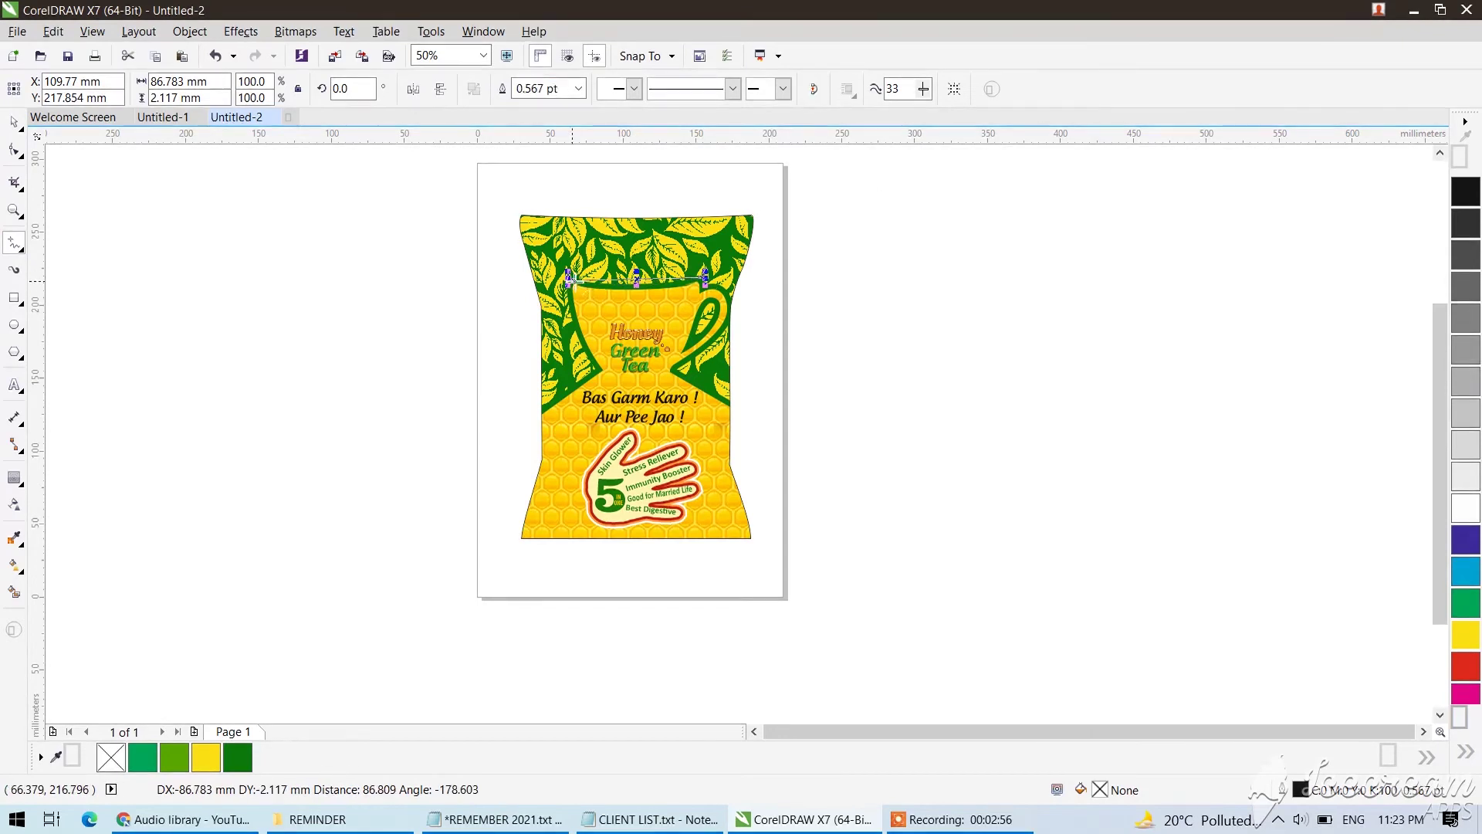
Bend the rim line's segments into a closed tea-surface shape, about 87 by 10 mm, bulging above the cup's rim.
left_click(13, 150)
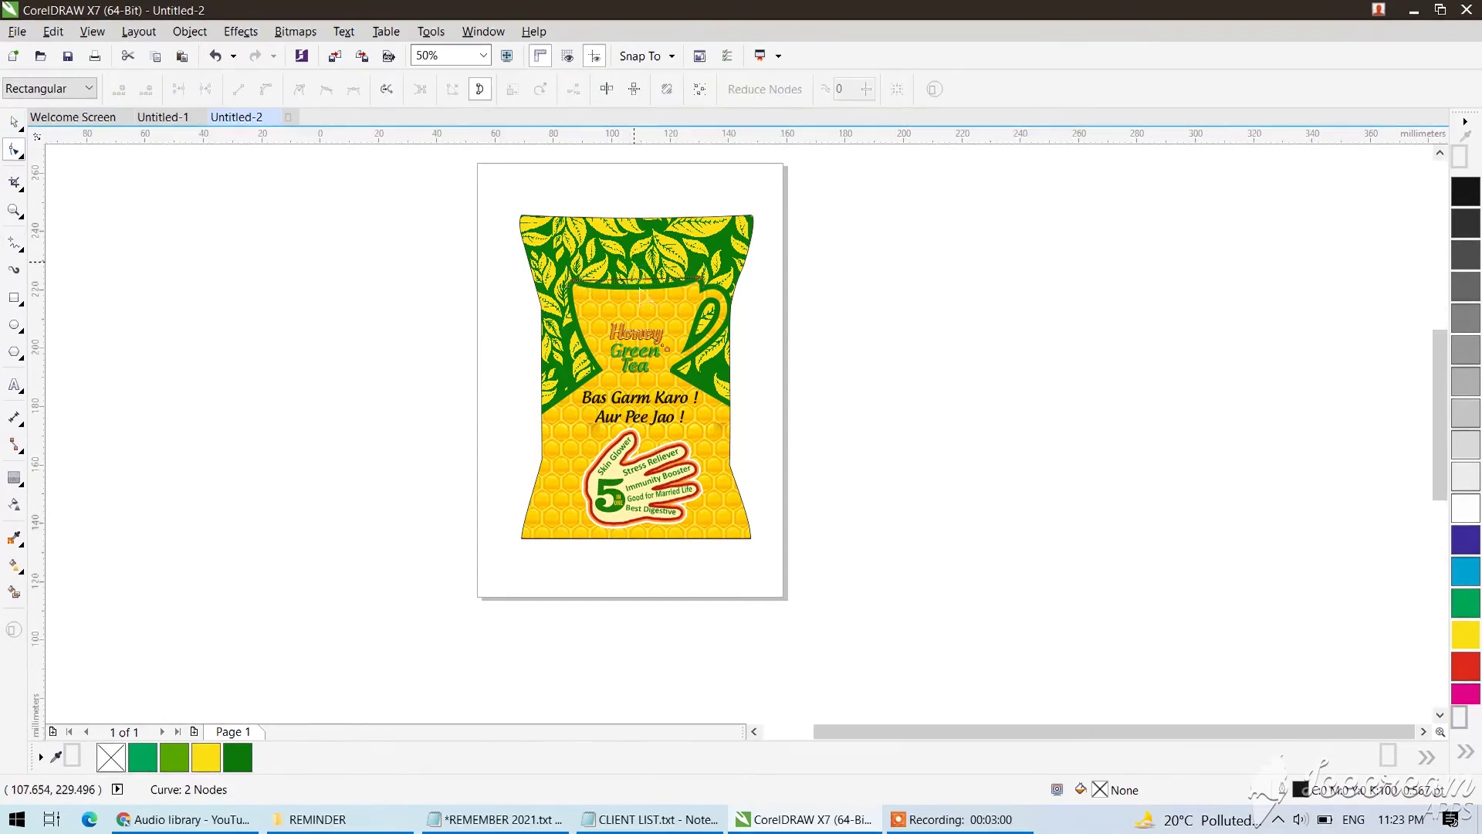
scroll(637, 267, "up", 1)
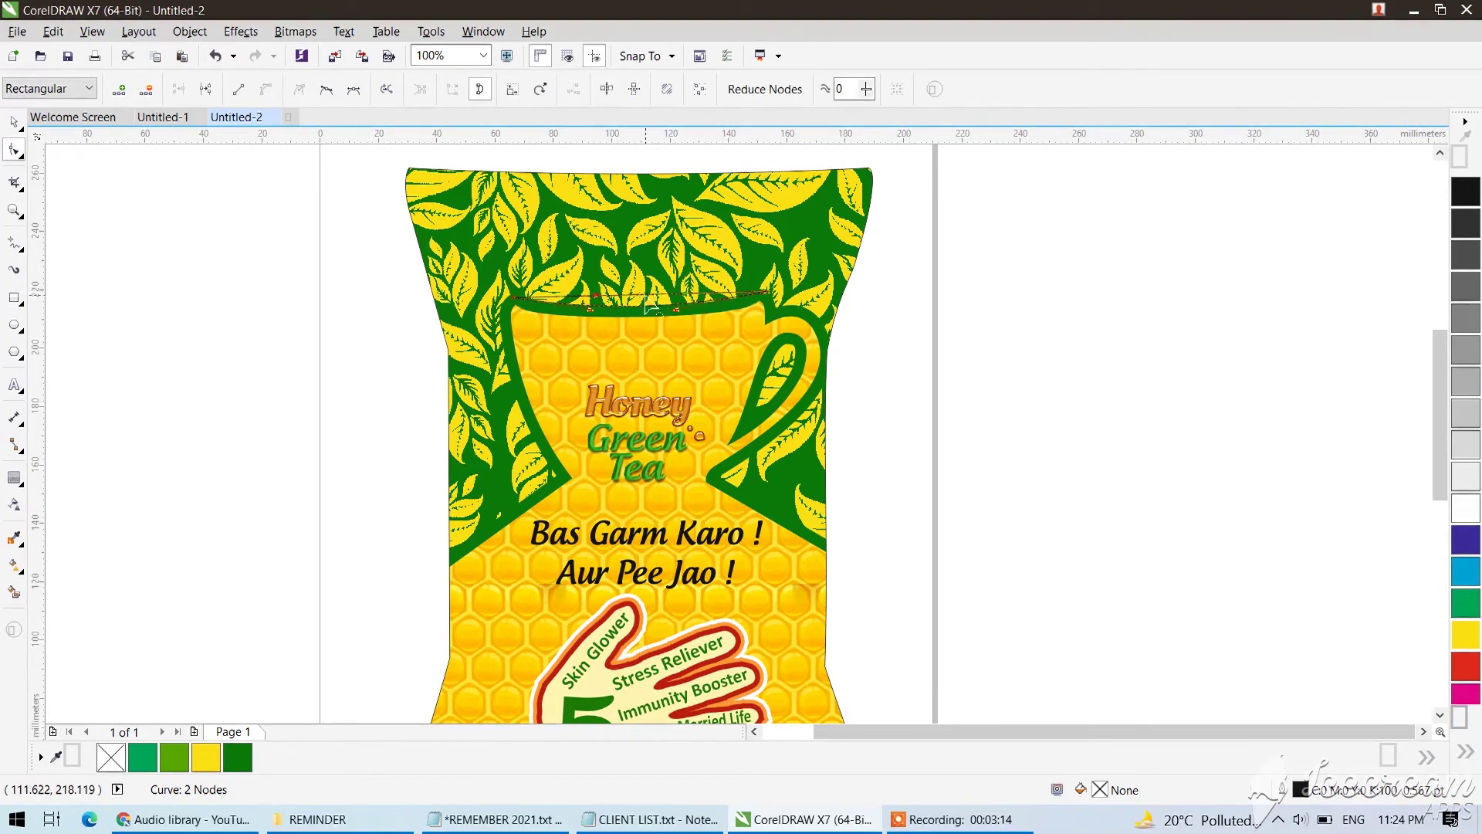
left_click_drag(643, 294, 639, 283)
Fill the tea-surface shape with brown C5 M42 Y100 K22 (#C68816) and remove its outline.
left_click(239, 753)
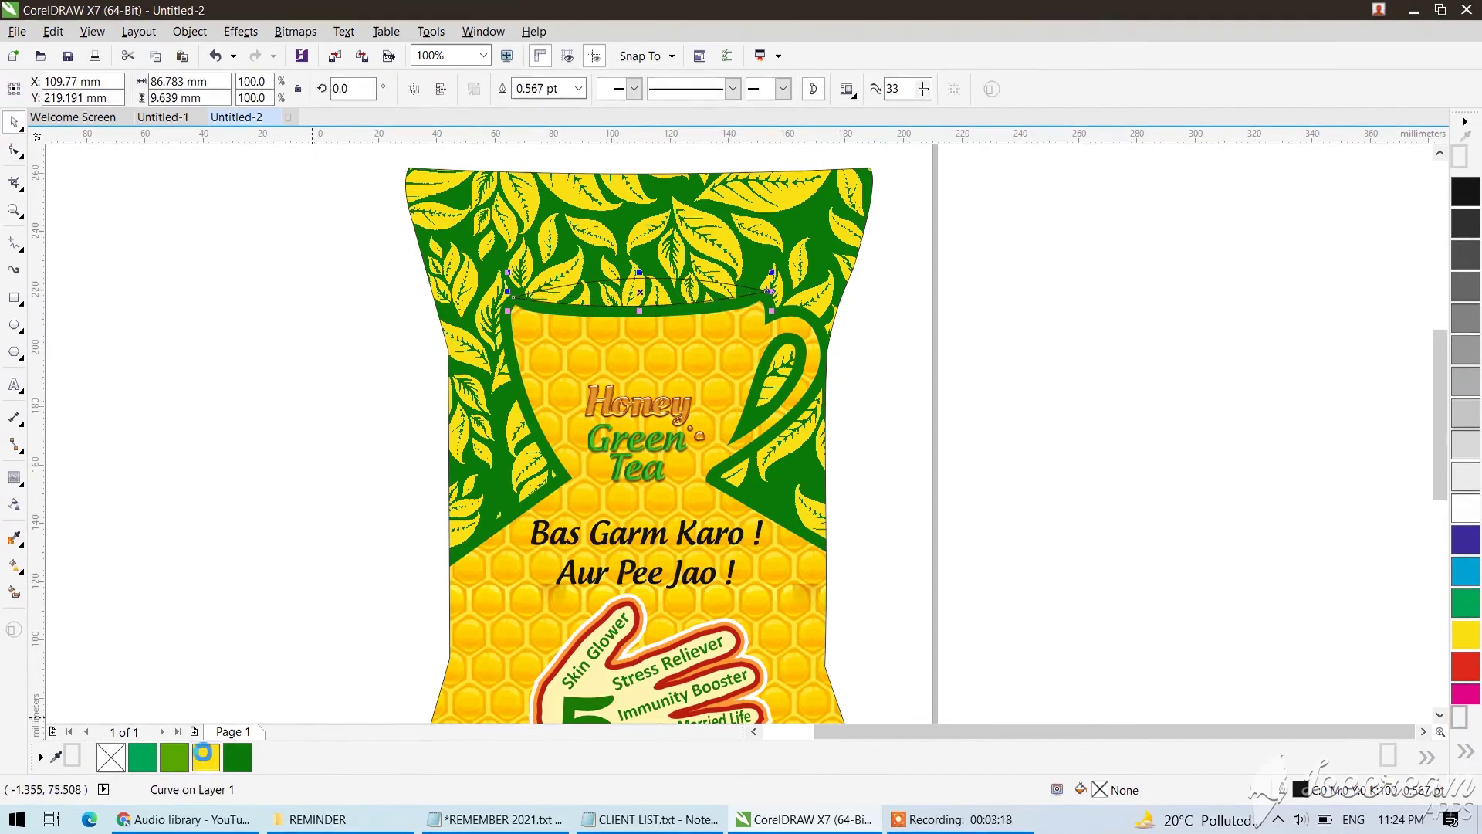
left_click(205, 757)
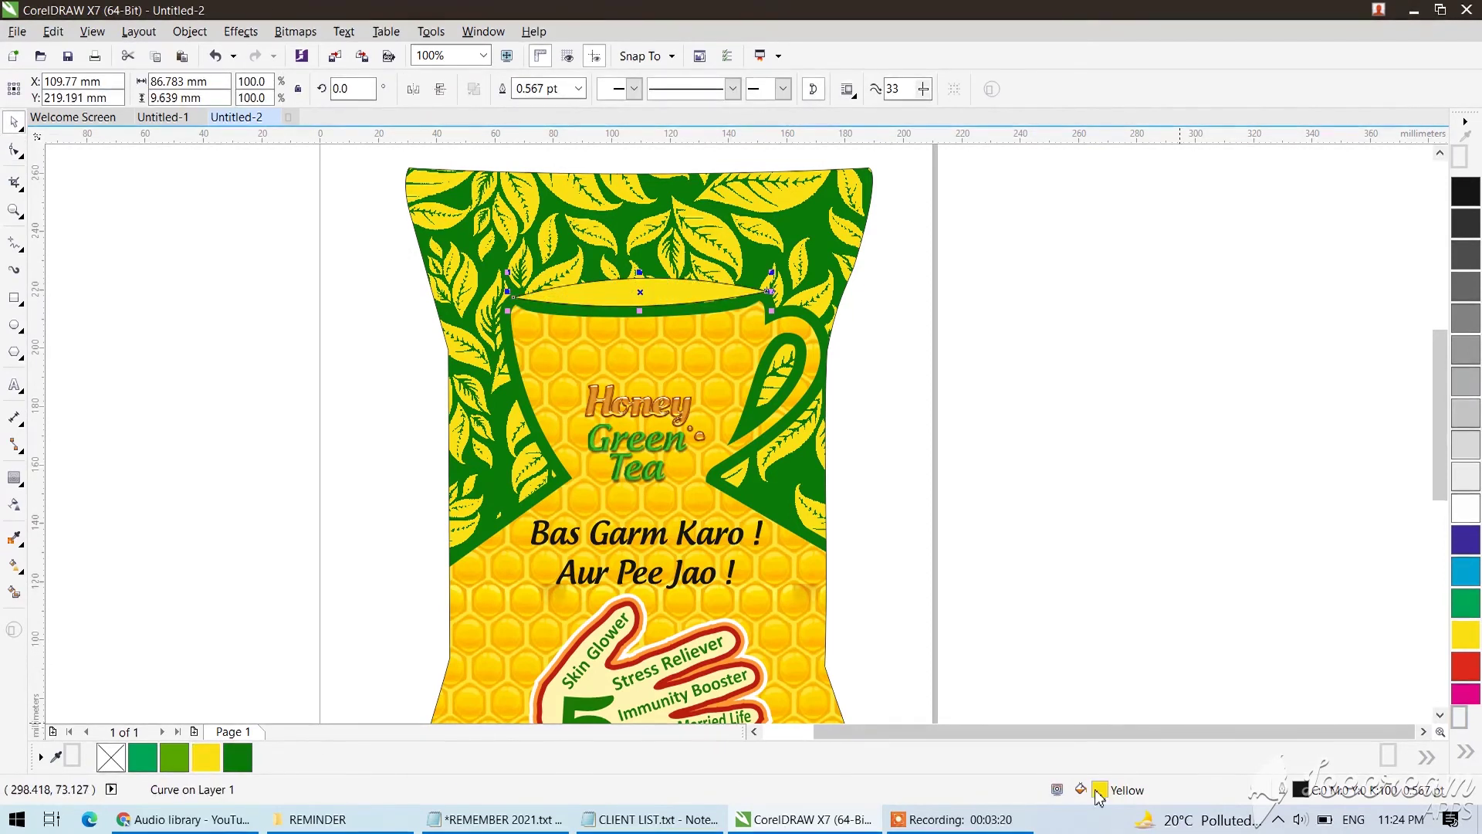
key("shift+F11")
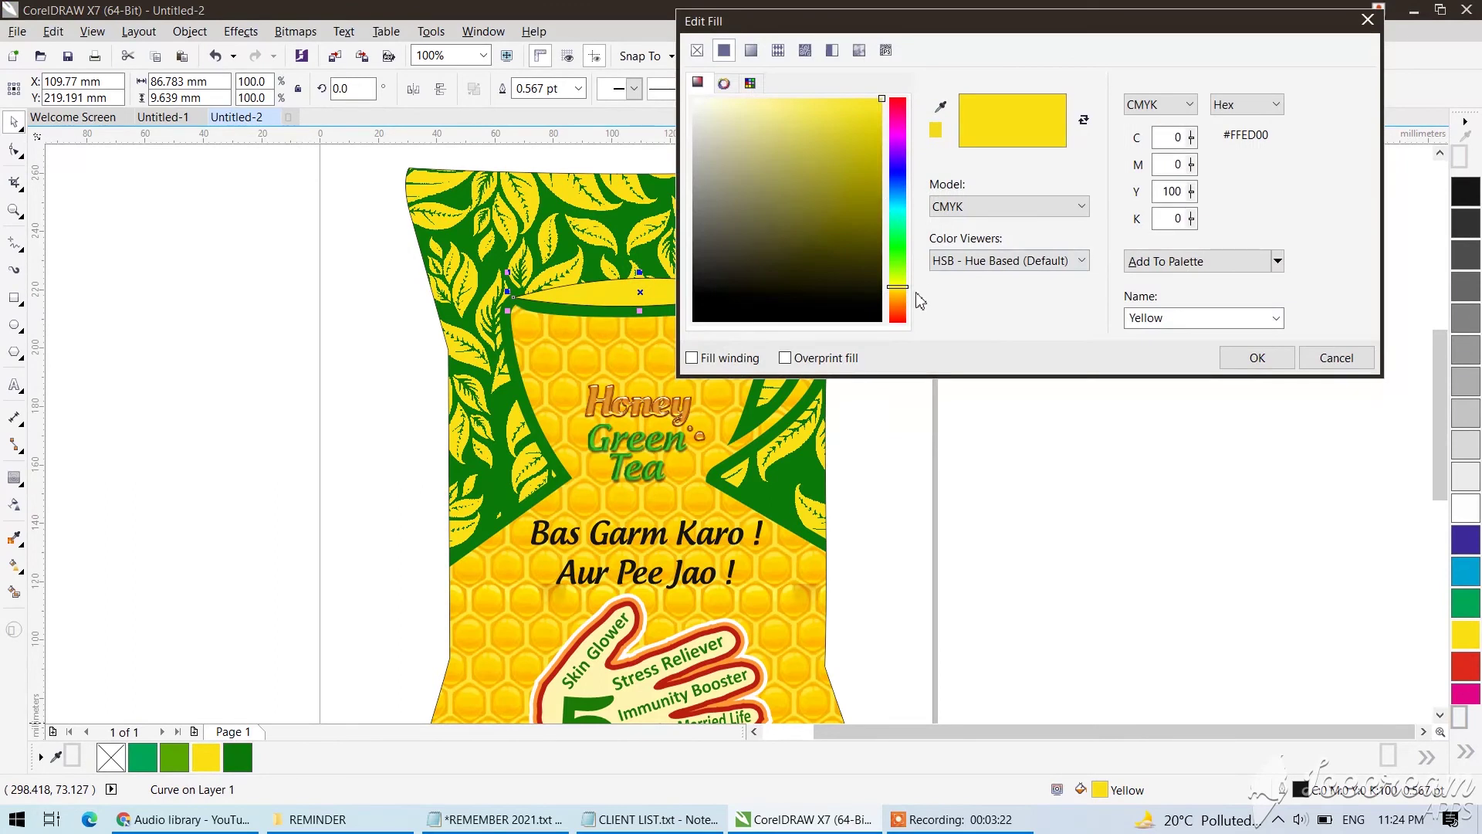
left_click_drag(900, 294, 899, 302)
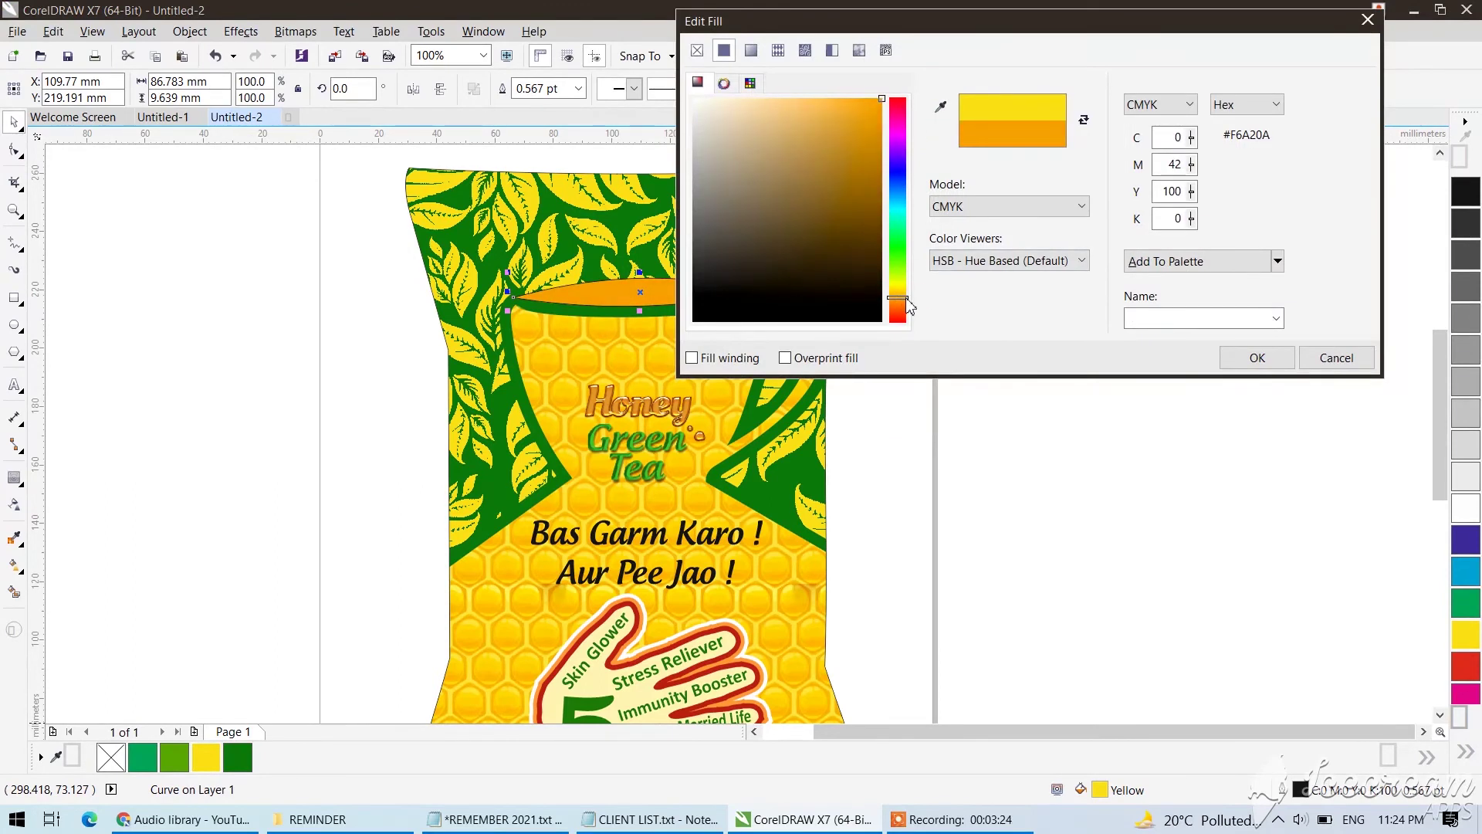
left_click(864, 150)
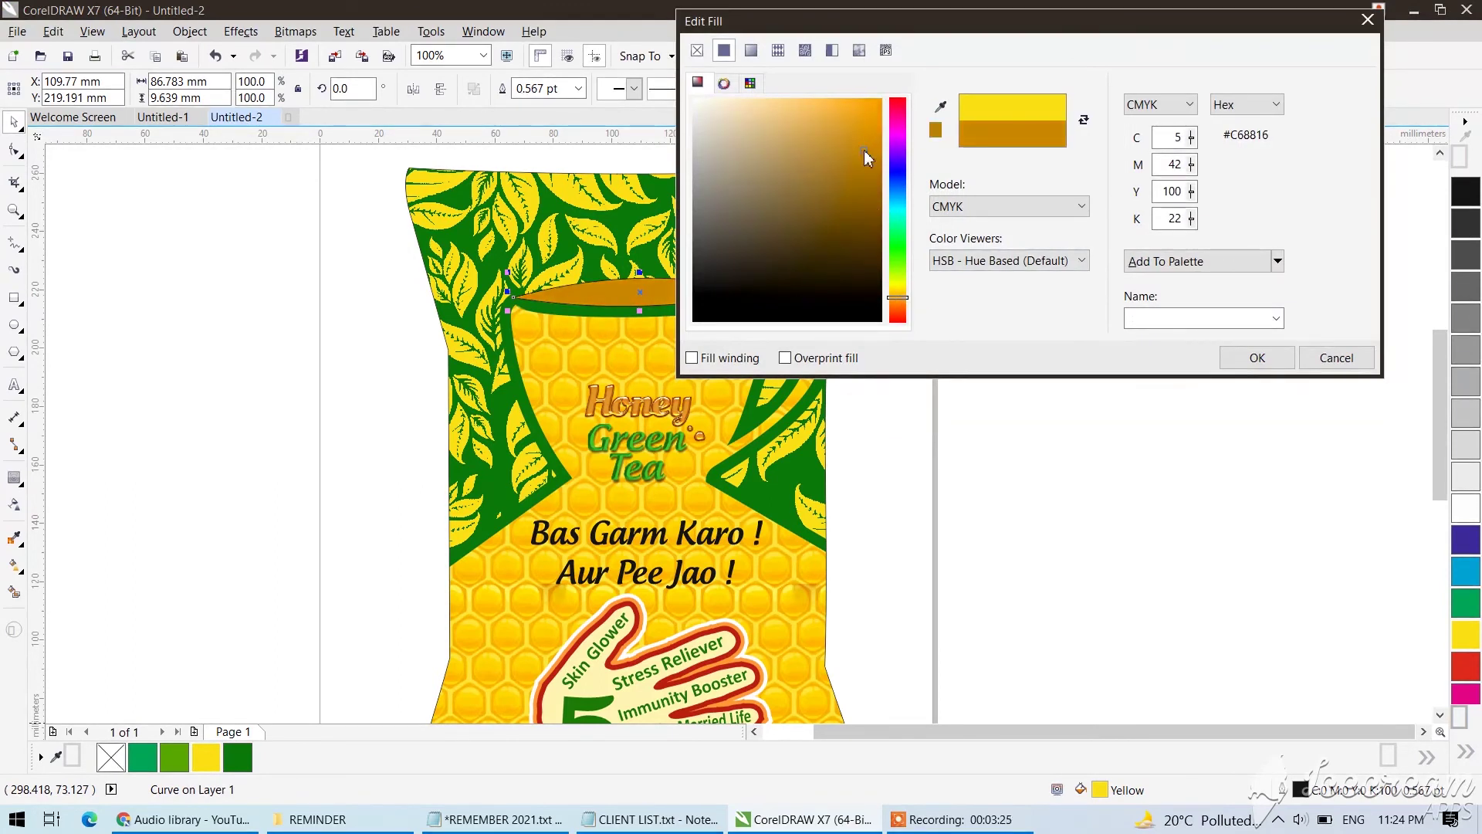
left_click(1258, 357)
right_click(119, 758)
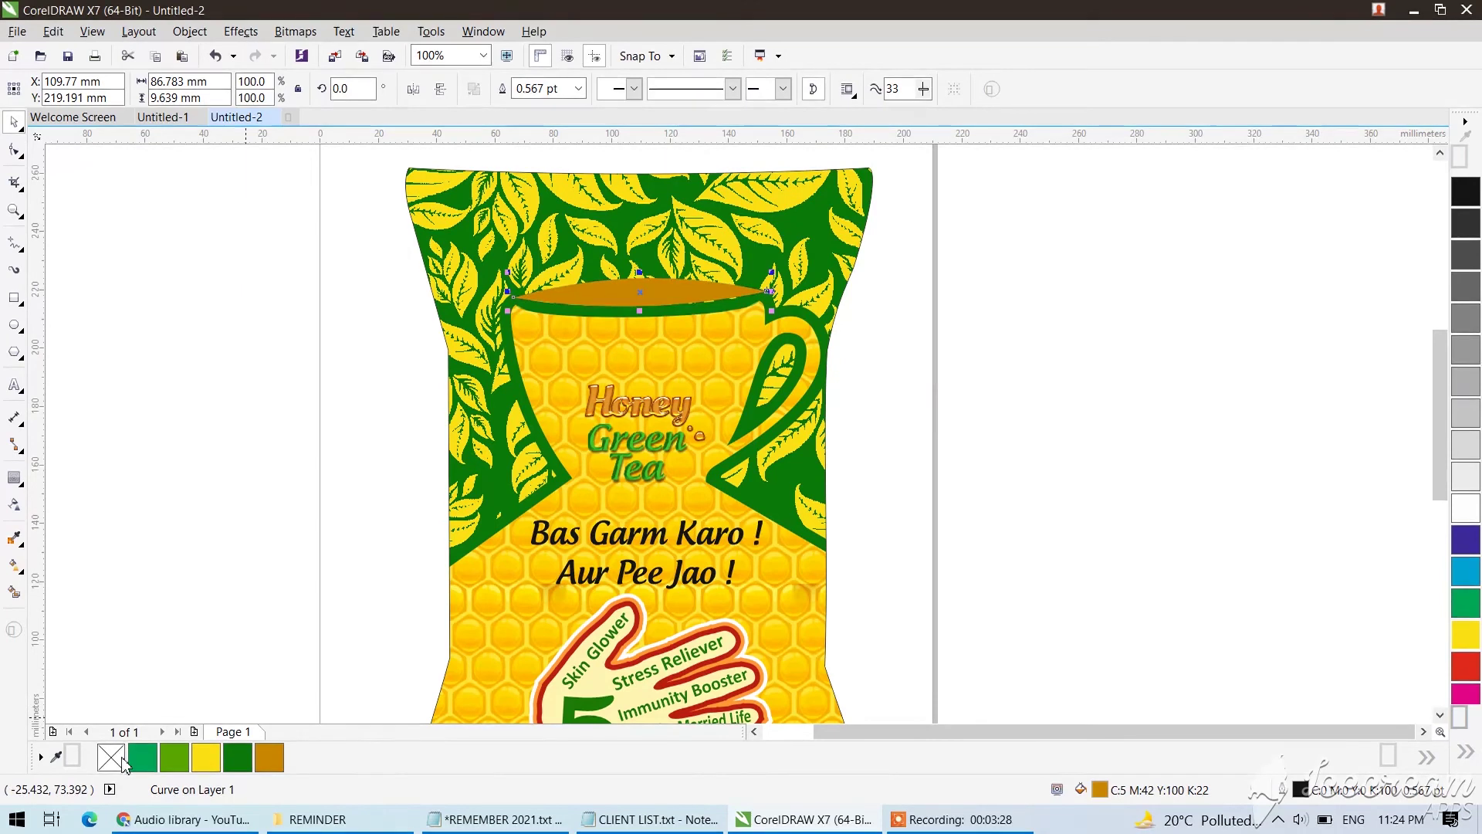
left_click(963, 238)
Select all objects of the hand badge and shrink them slightly together about their centre.
scroll(962, 238, "down", 2)
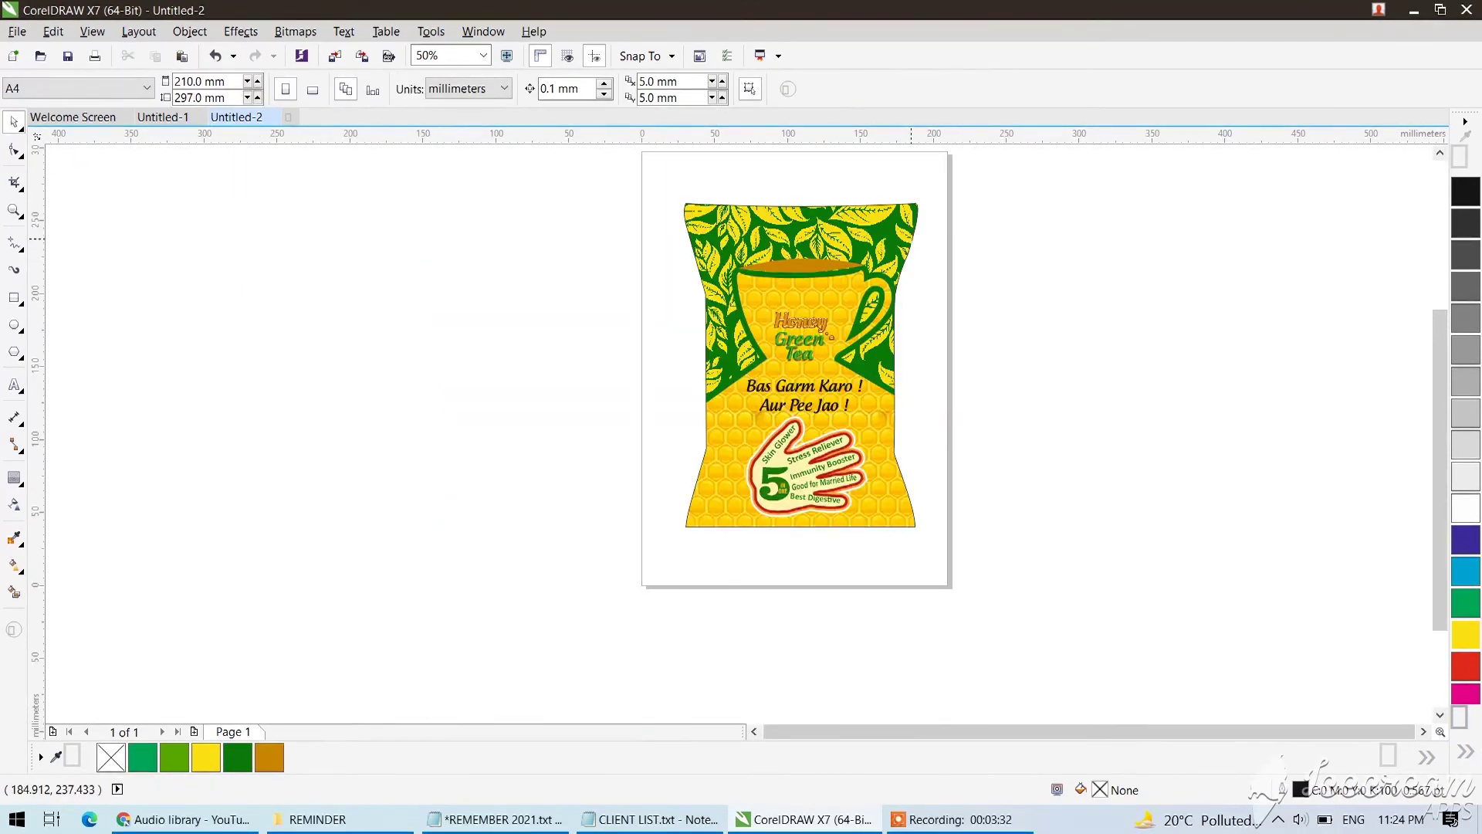
left_click_drag(897, 518, 966, 409)
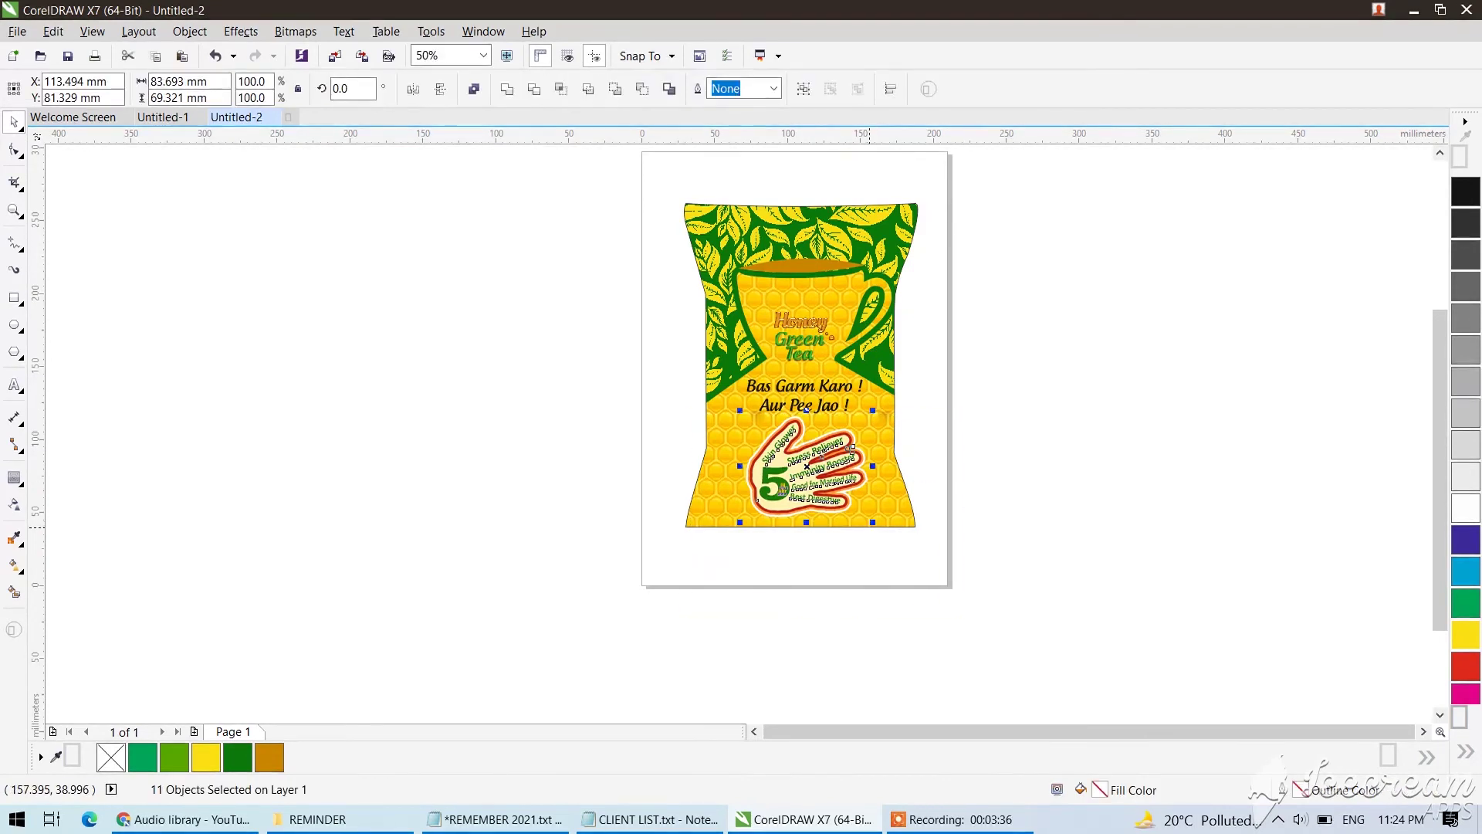
left_click_drag(873, 523, 869, 519)
left_click(889, 434)
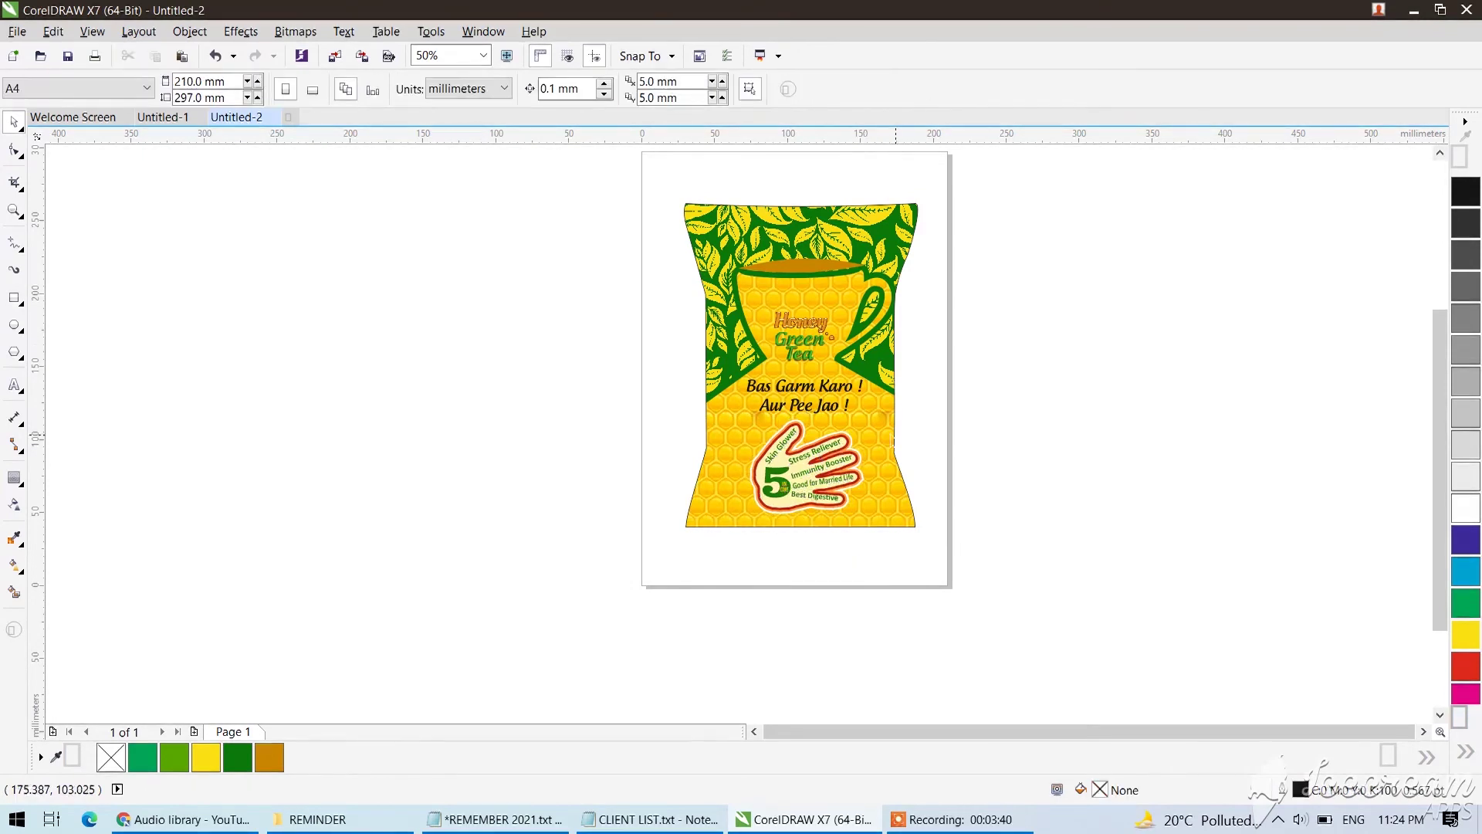
Duplicate the pouch shape beside the page, then extract and delete the copy's PowerClip contents.
left_click_drag(888, 424, 1160, 425)
right_click(1160, 424)
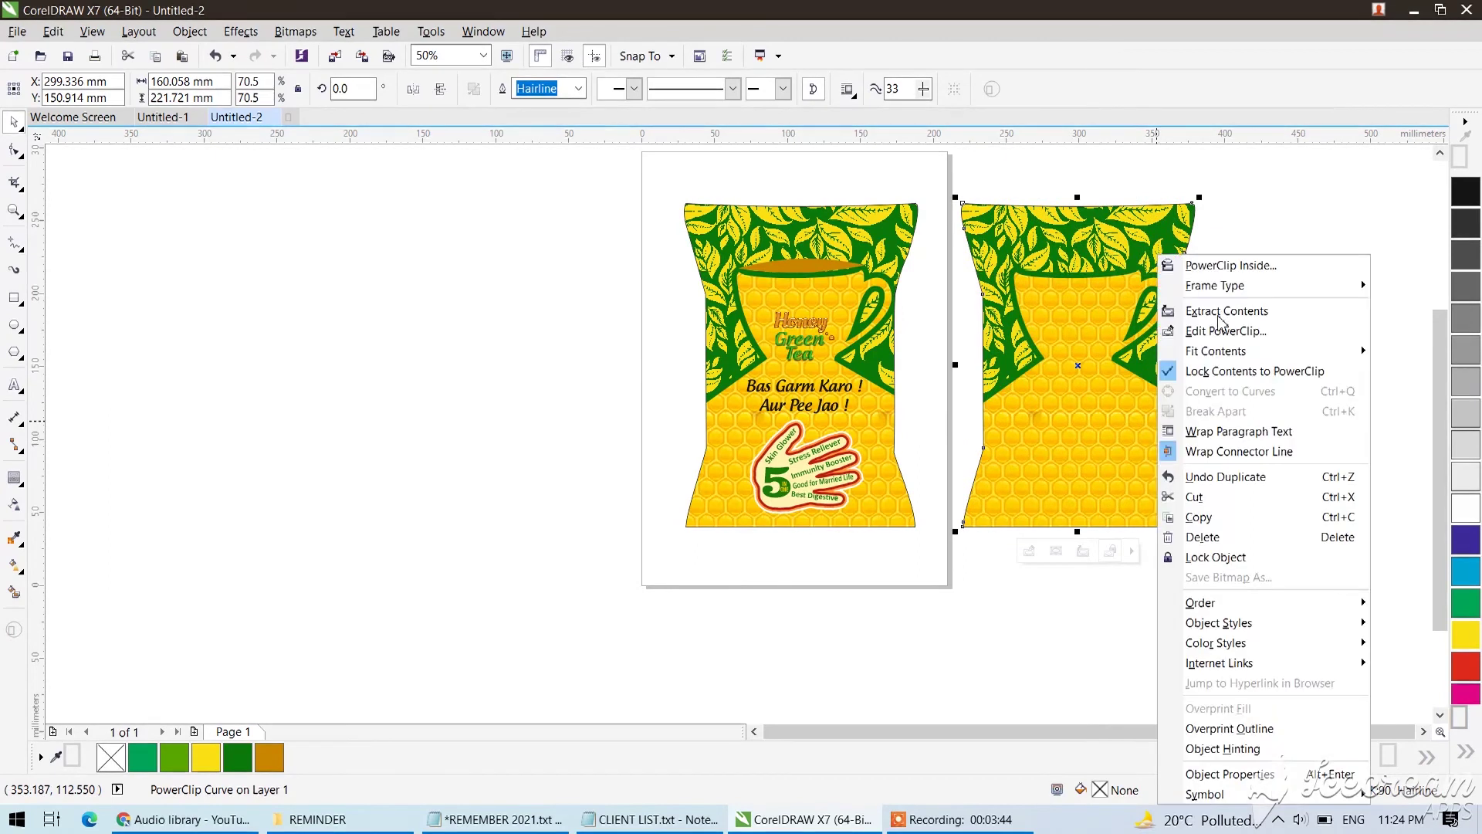
left_click(1224, 309)
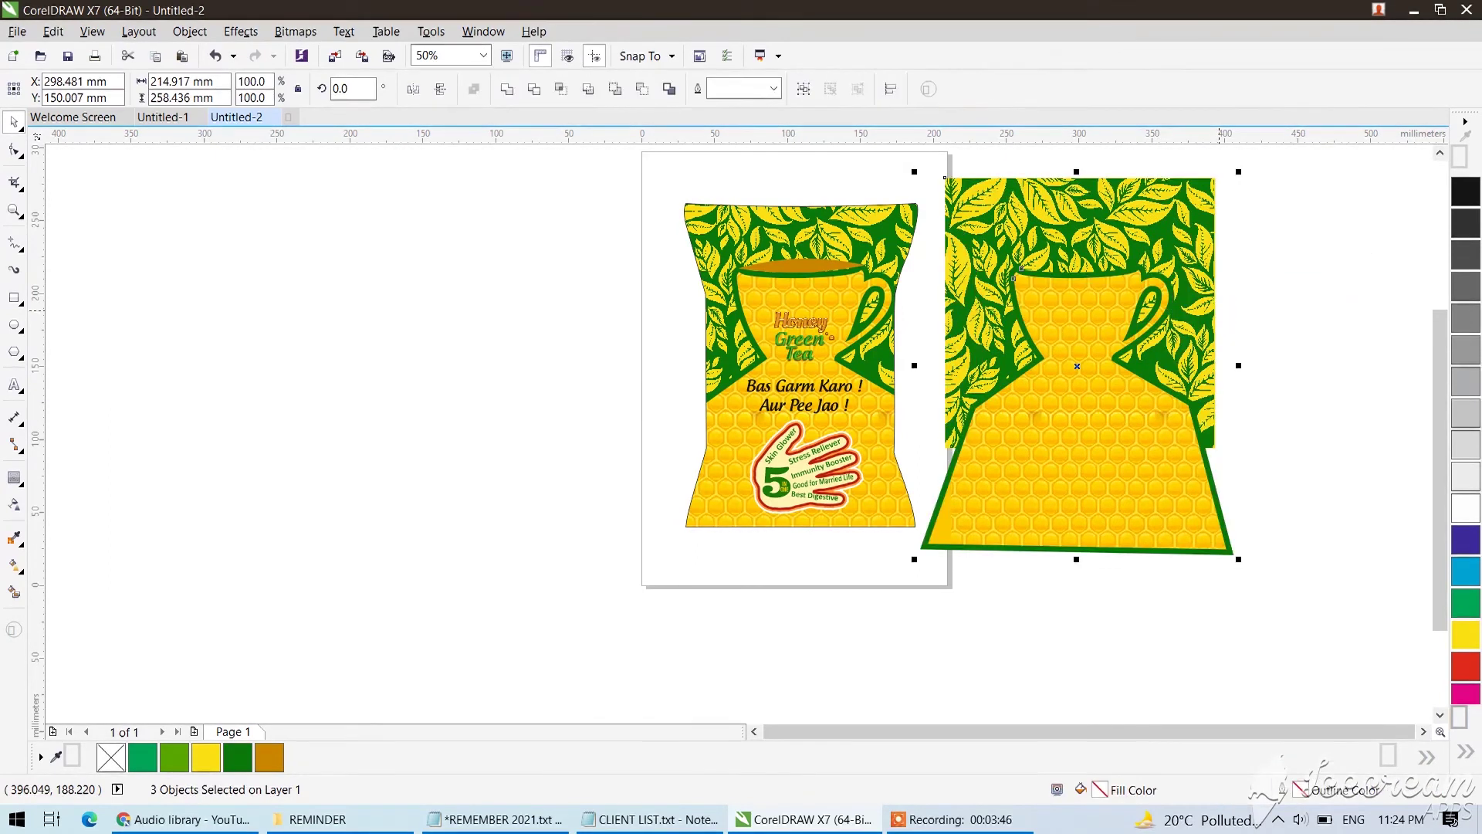
key("Delete")
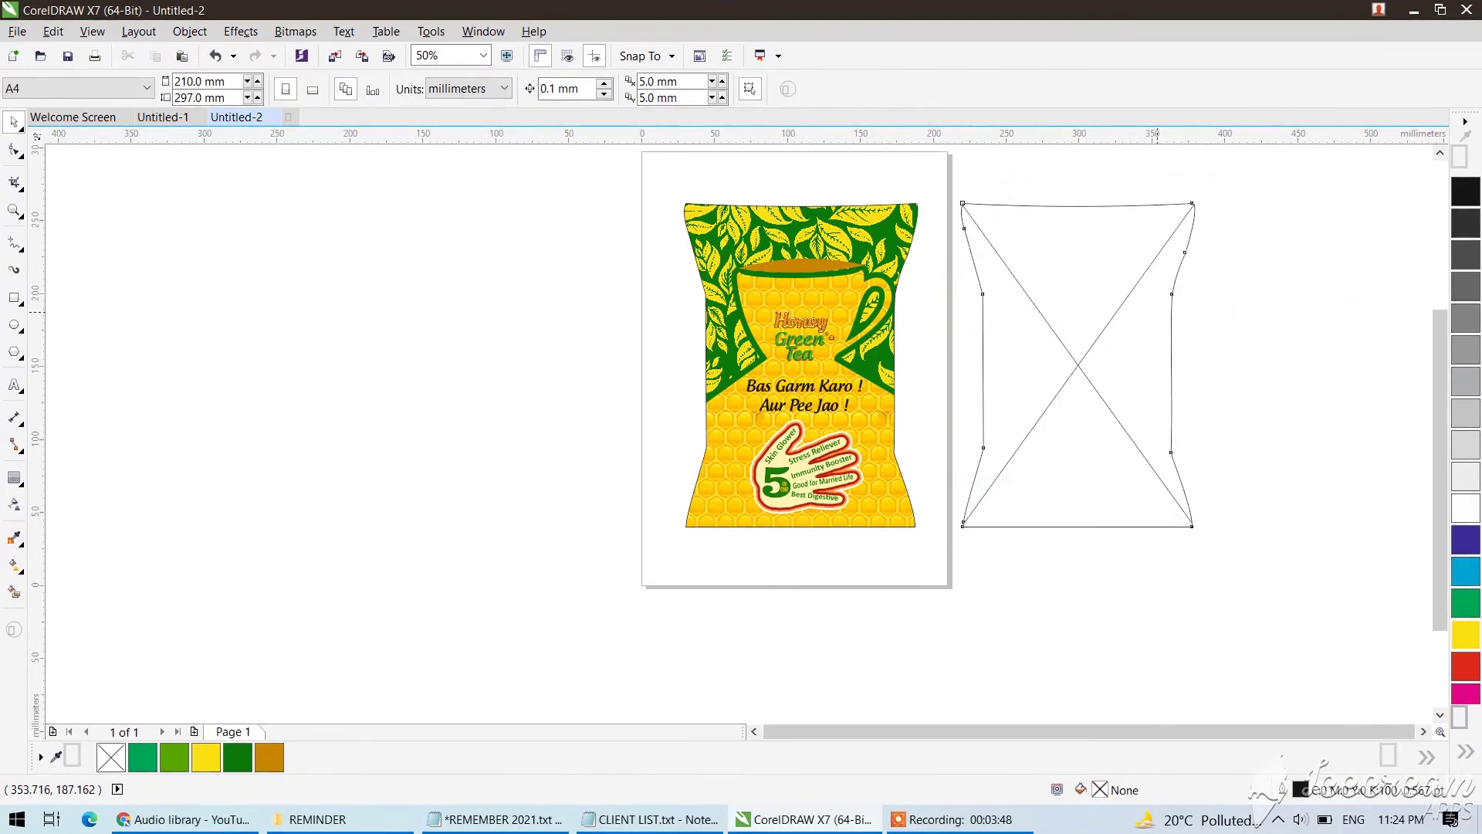
Turn the empty pouch copy into a plain curve by setting its frame type to None.
right_click(1158, 312)
mouse_move(1209, 290)
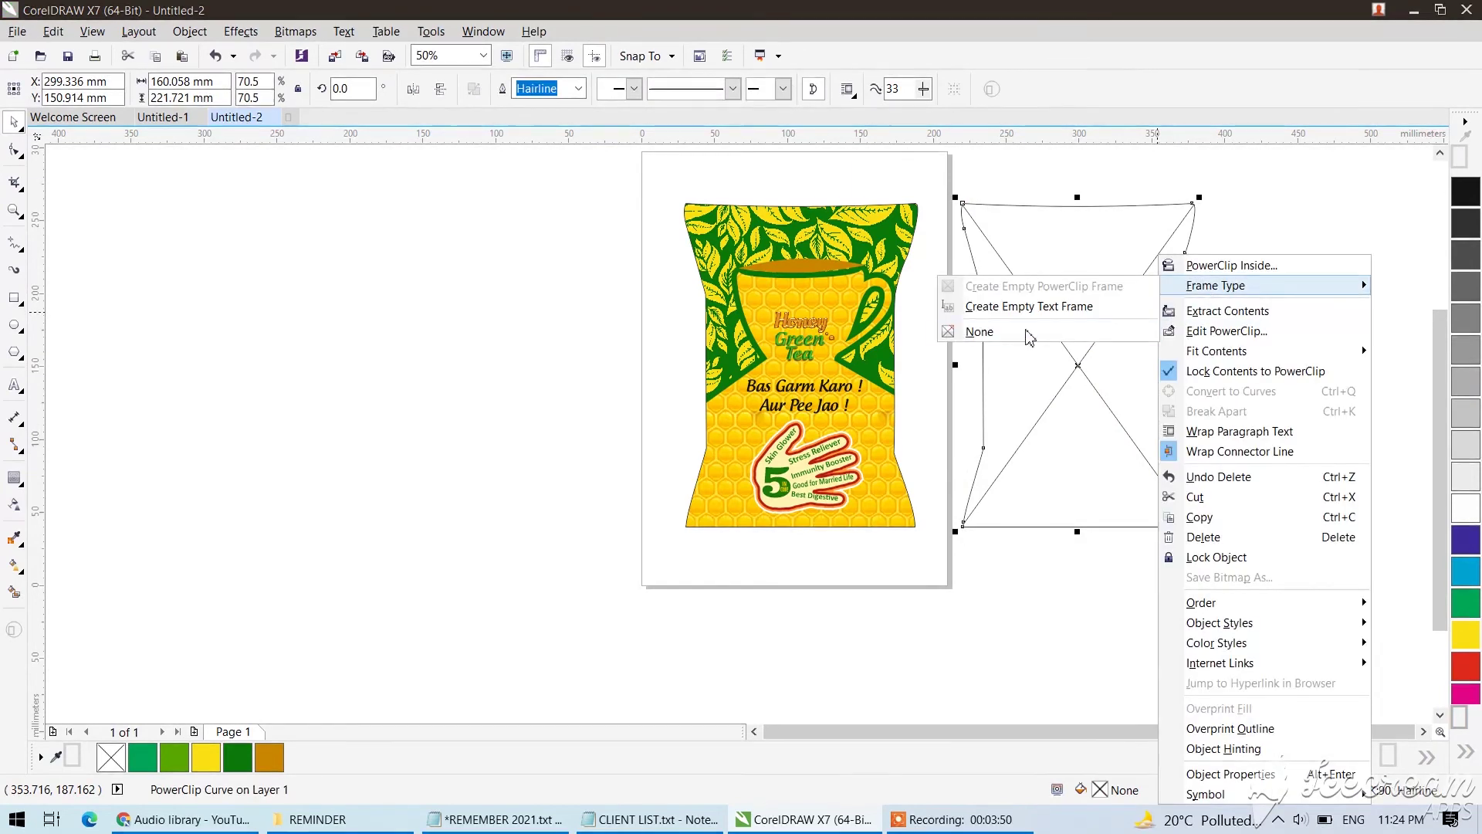
left_click(1004, 331)
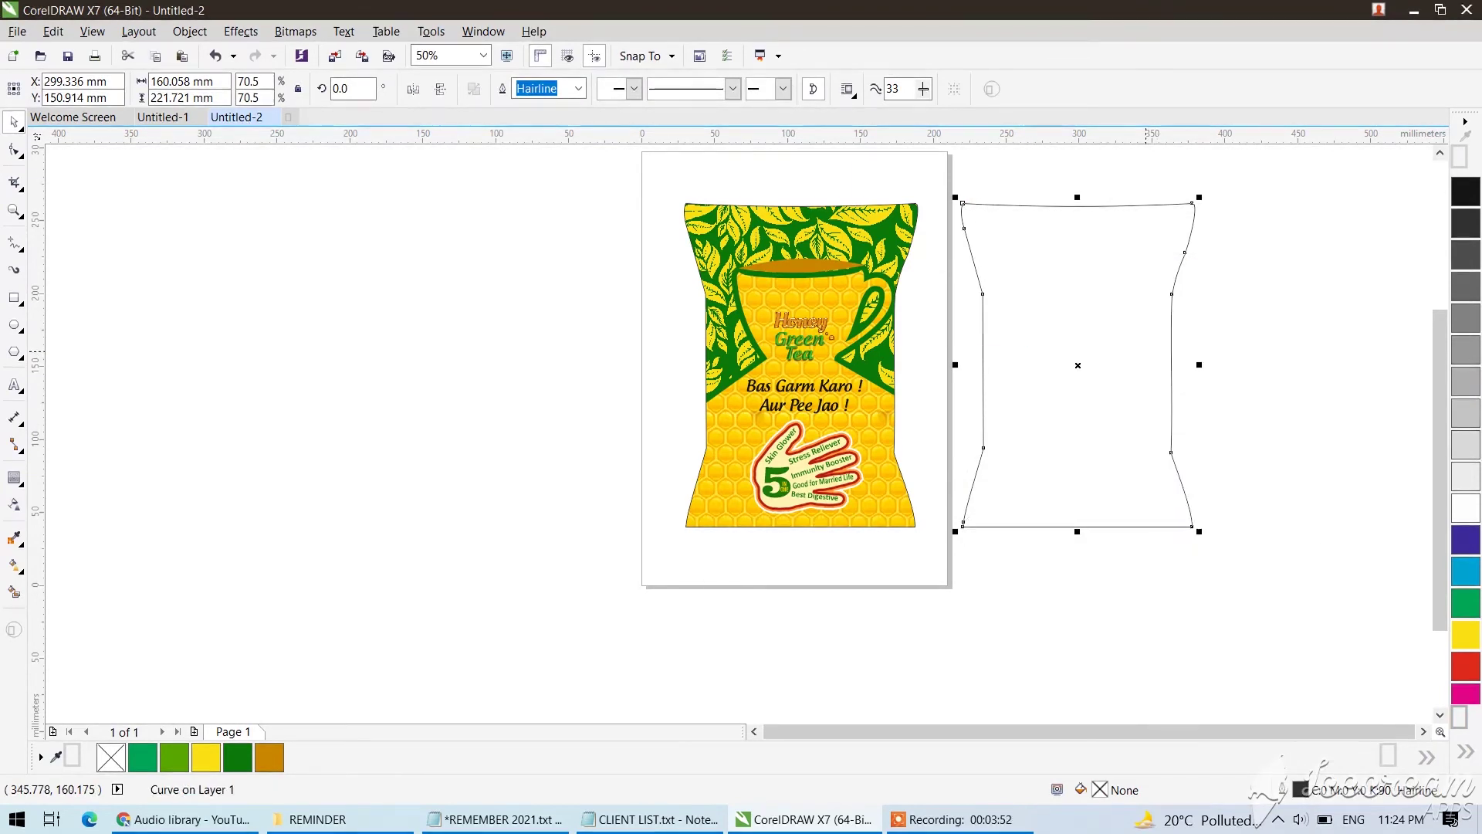
Create a smaller concentric copy of the plain pouch outline, about 147 by 210 mm, inside the original outline.
left_click_drag(1199, 531, 1194, 531)
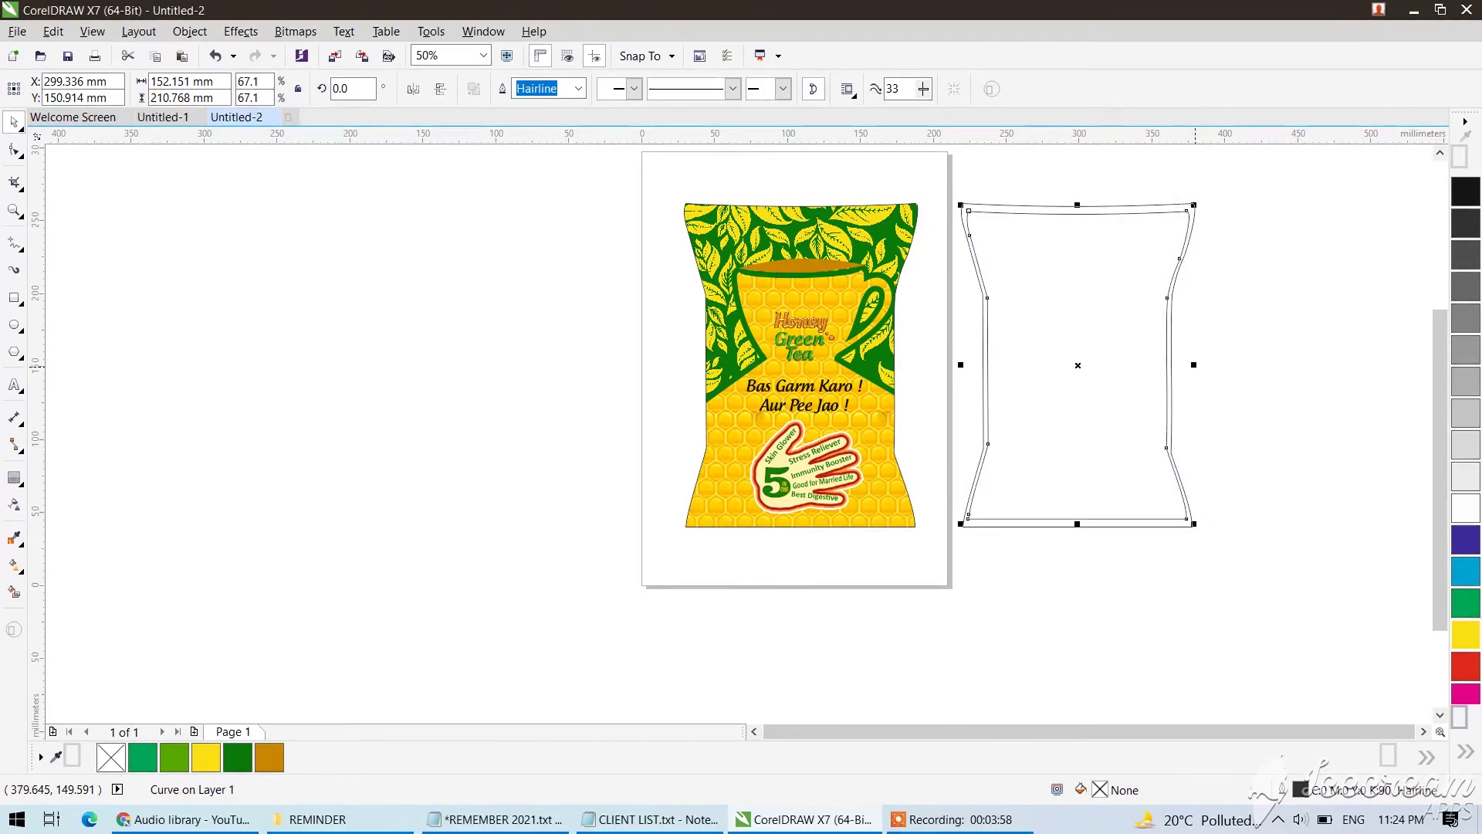
left_click_drag(1195, 366, 1192, 365)
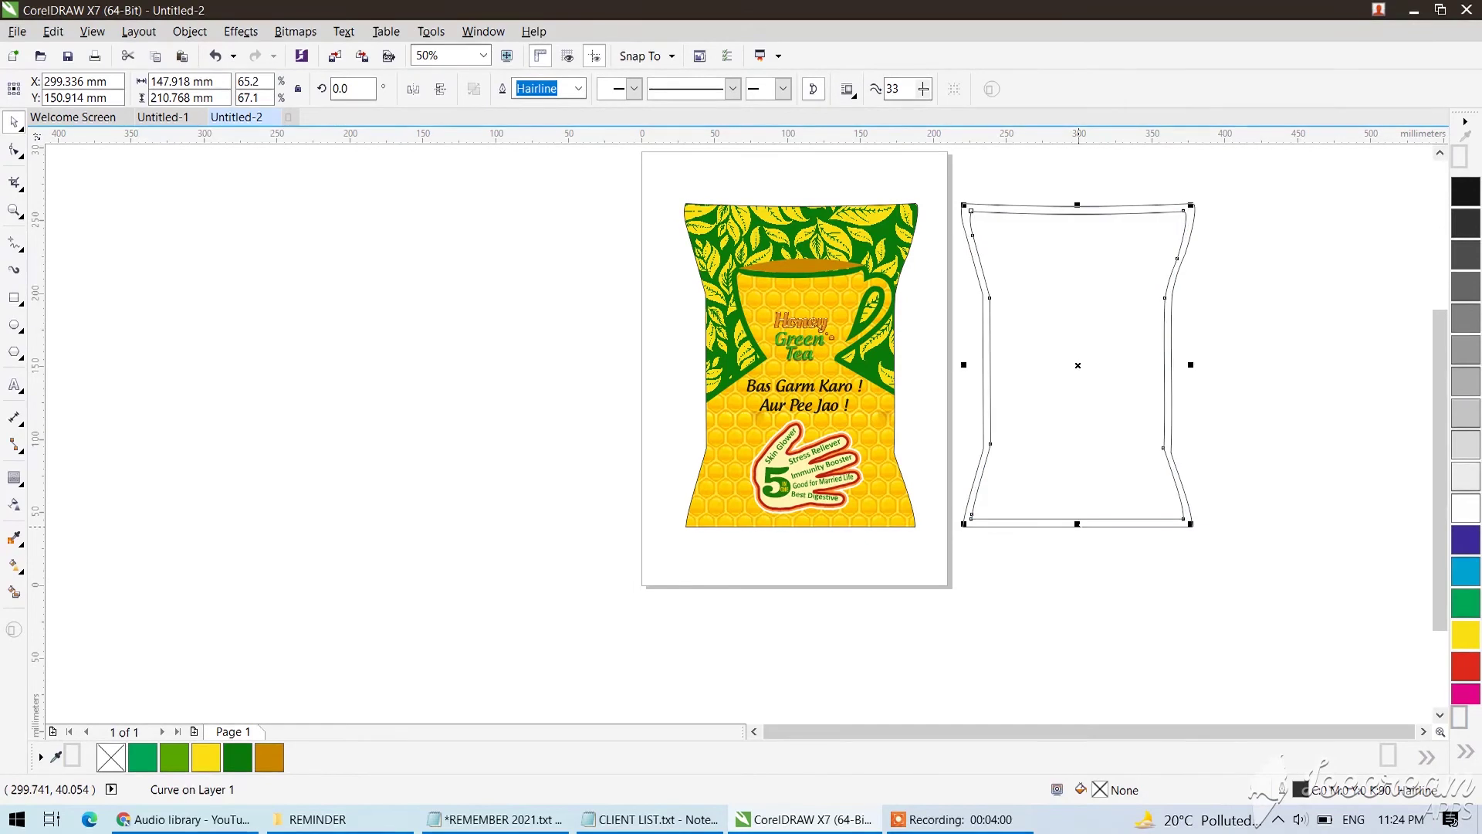
left_click_drag(1191, 525, 1190, 526)
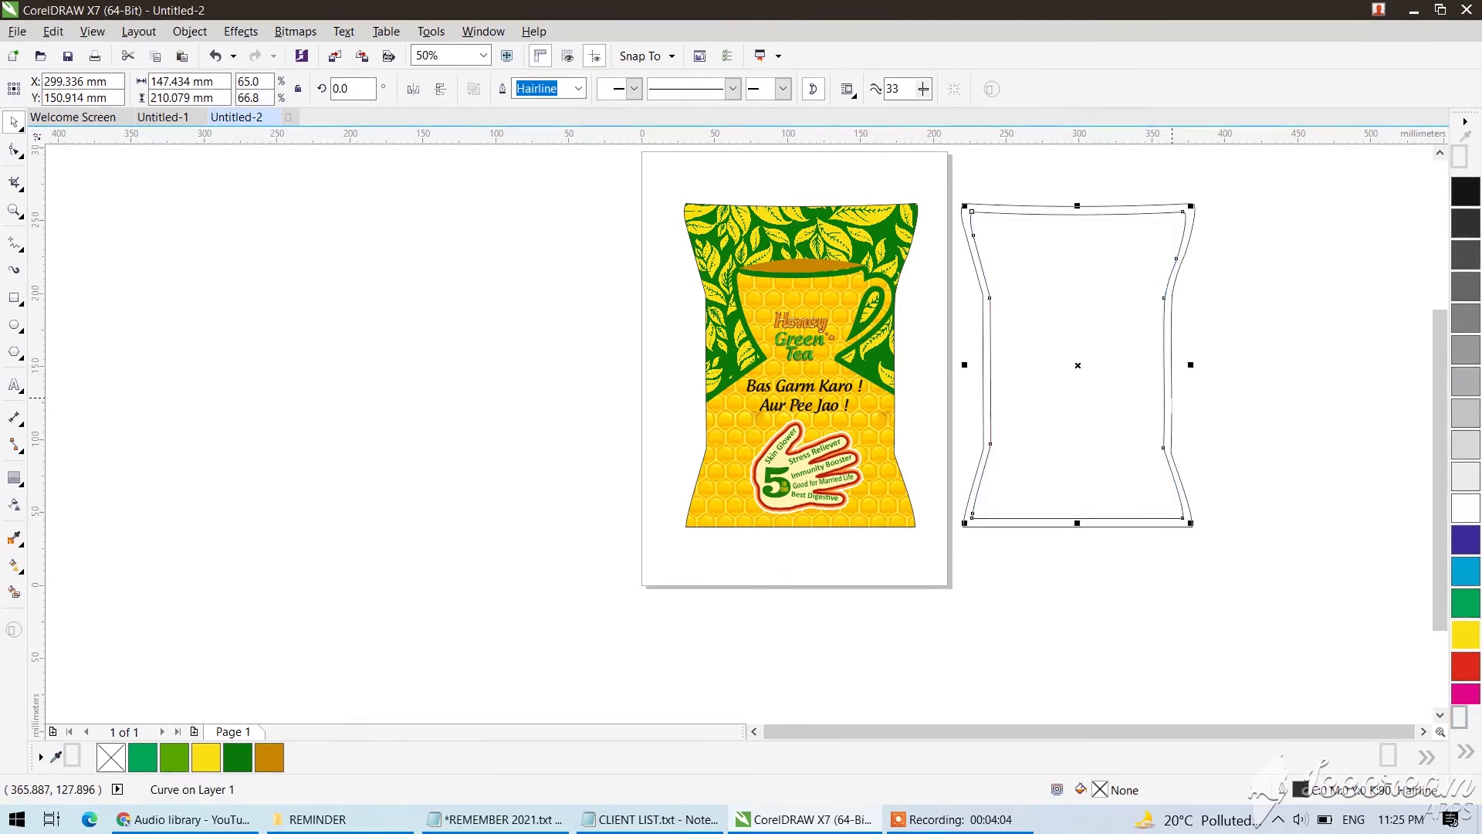
Combine the inner and outer pouch outlines into one frame, fill it with 90% black and remove its outline.
left_click(1171, 399, "shift")
left_click(1170, 398, "shift")
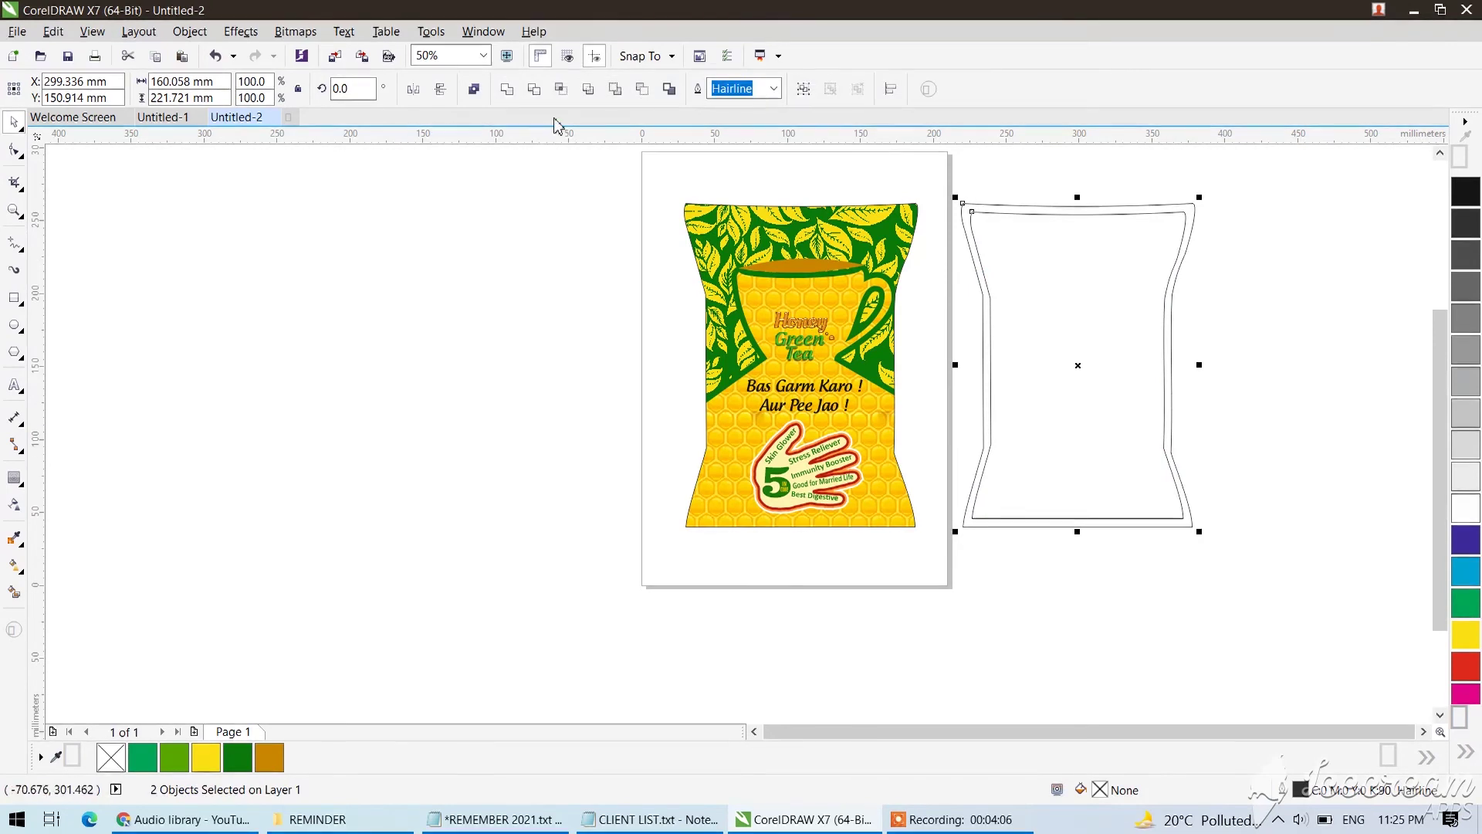
left_click(503, 90)
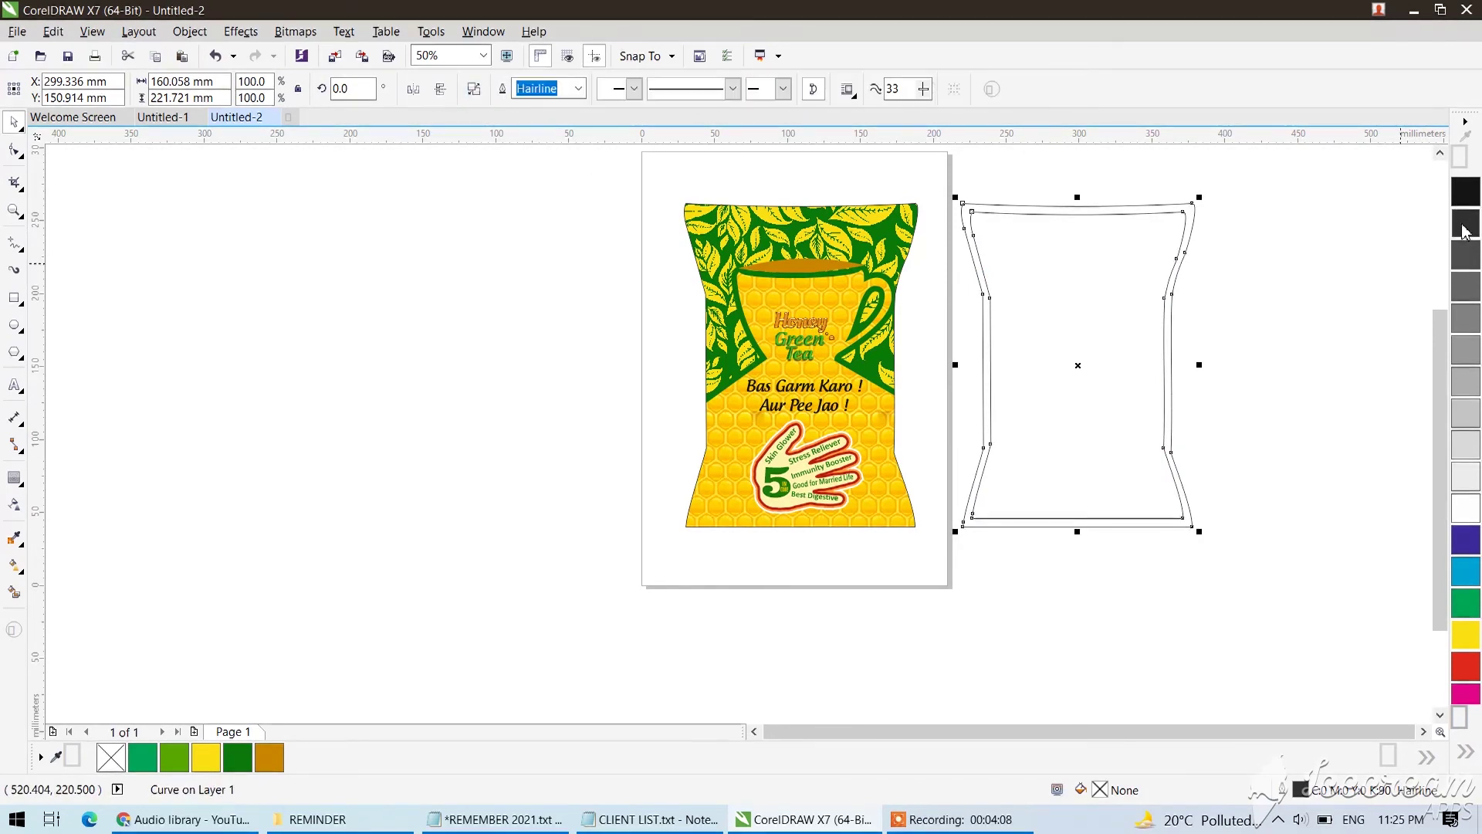
left_click(1465, 225)
right_click(111, 757)
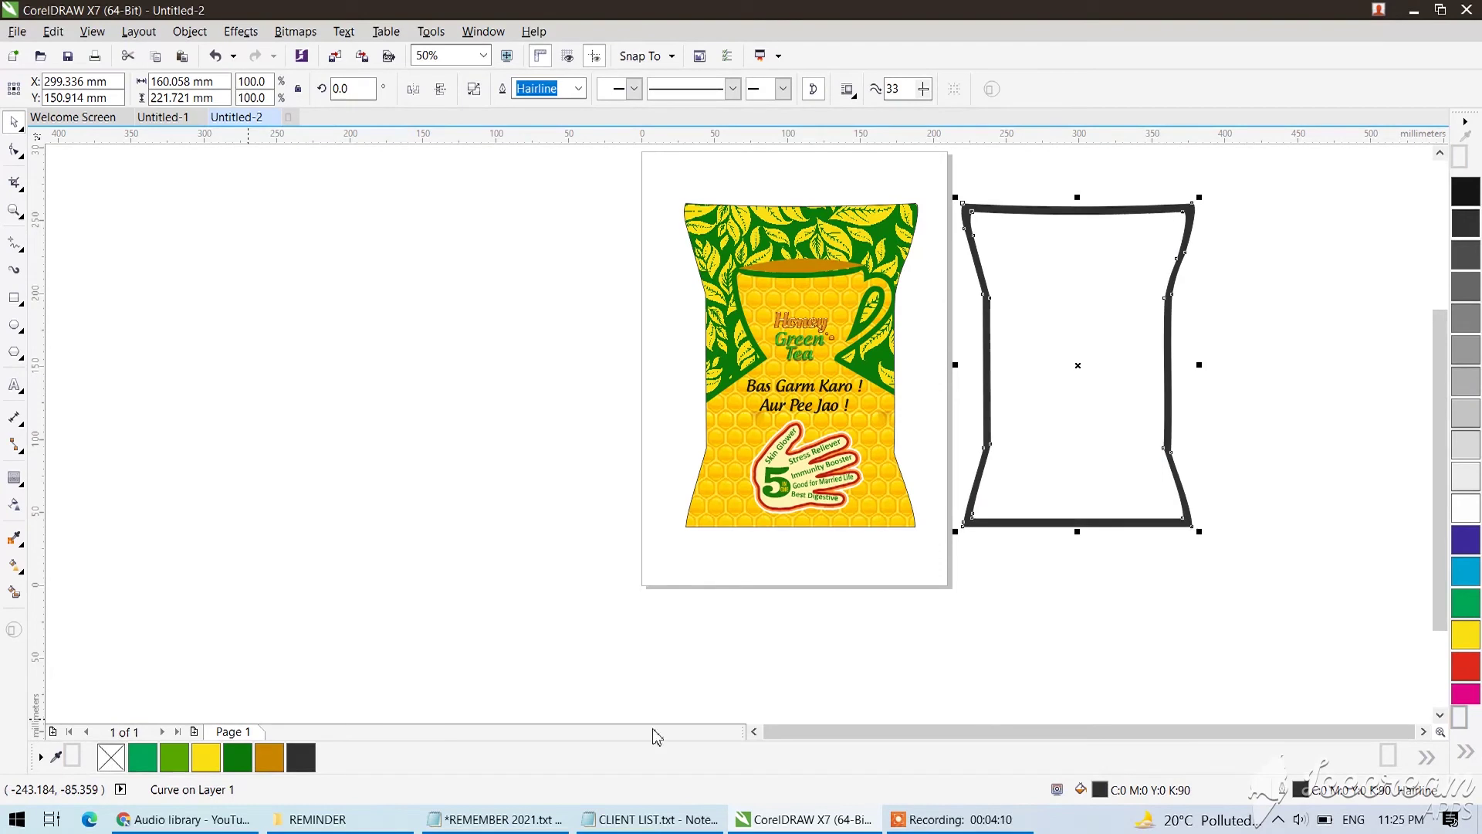
Convert the dark frame to a Grayscale (8-bit) bitmap at 200 dpi with a transparent background.
left_click(296, 32)
left_click(332, 53)
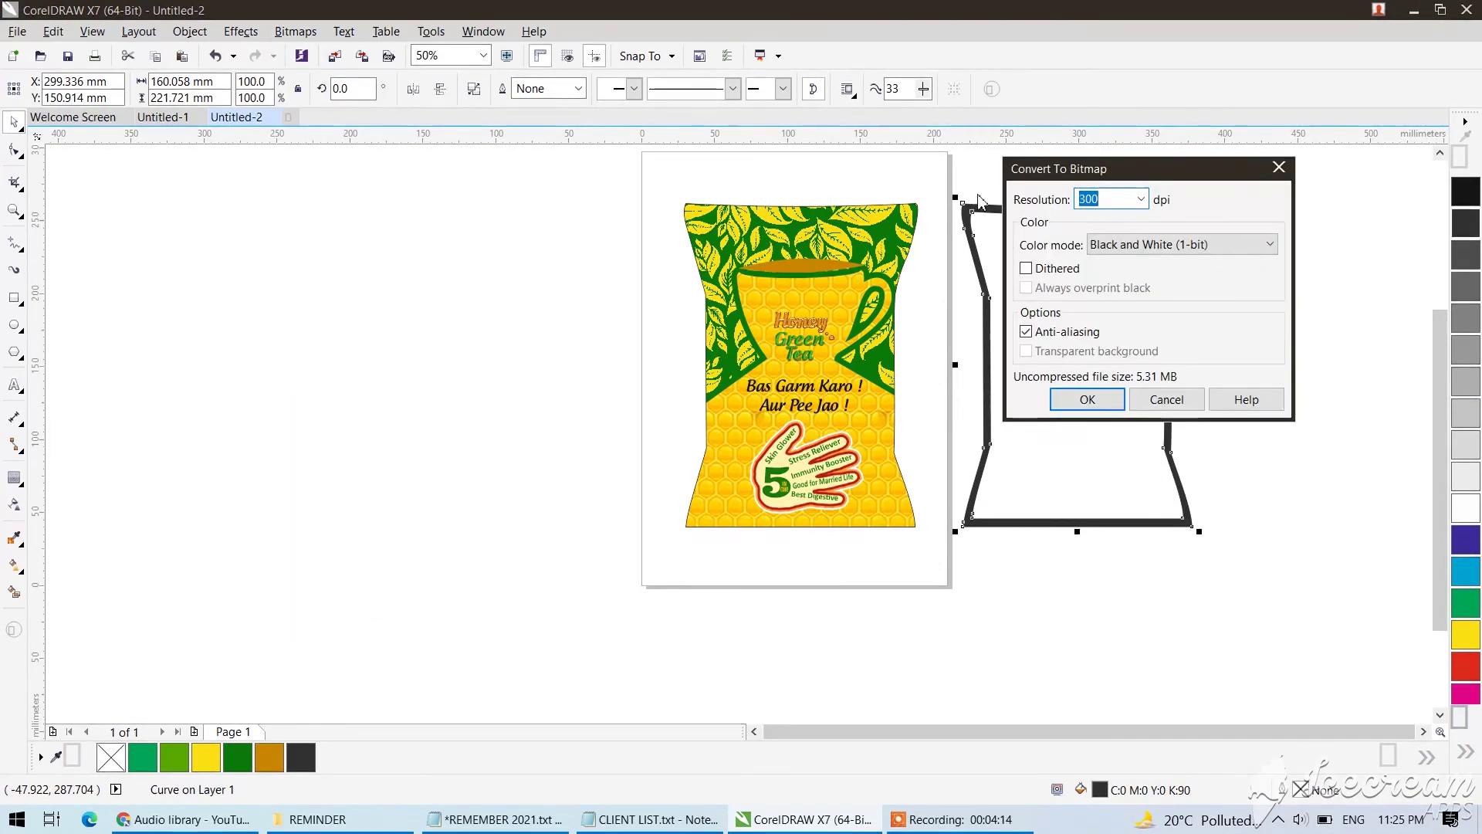
left_click(1151, 245)
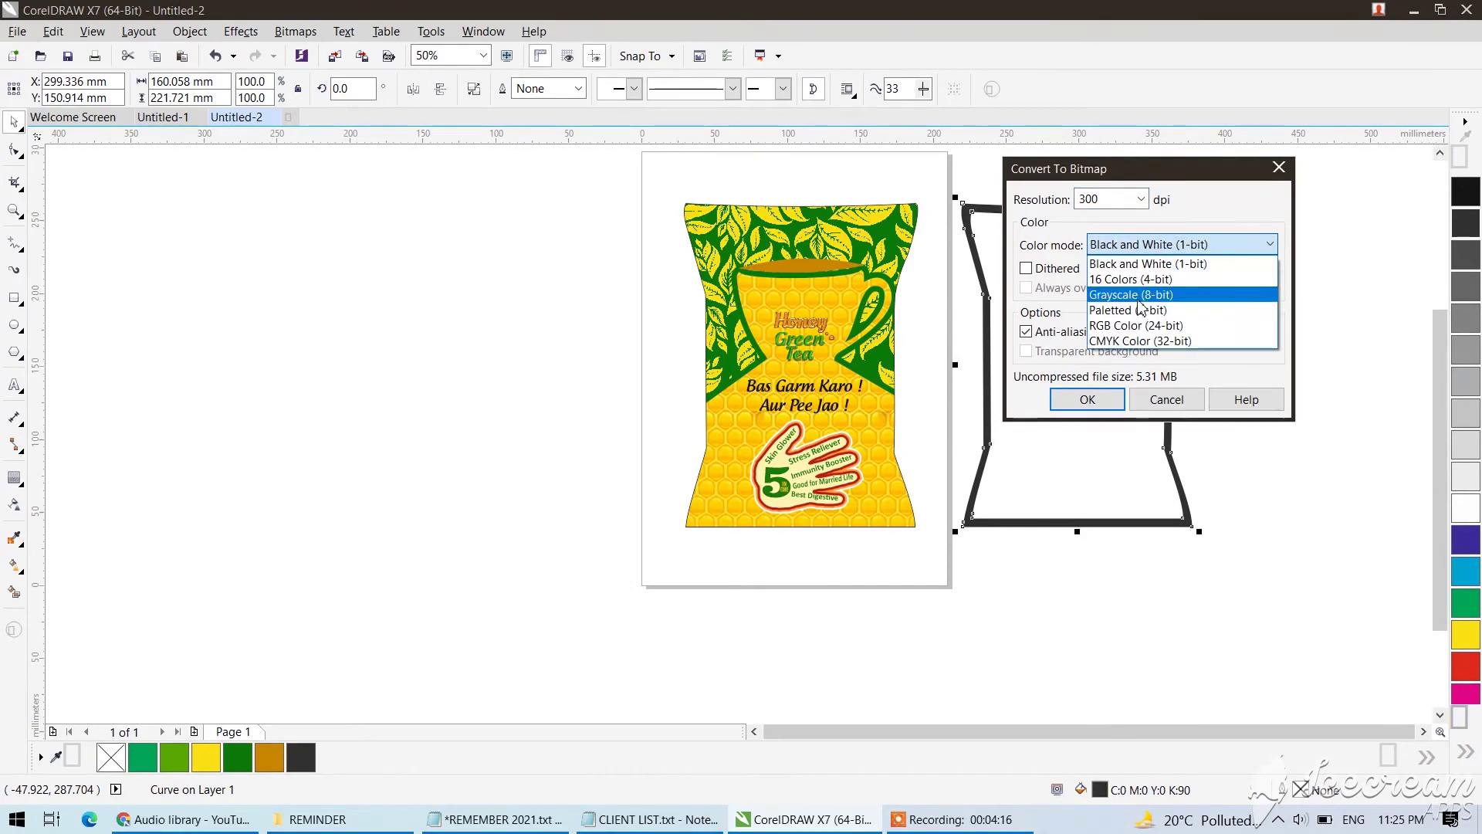
left_click(1141, 292)
left_click(1143, 202)
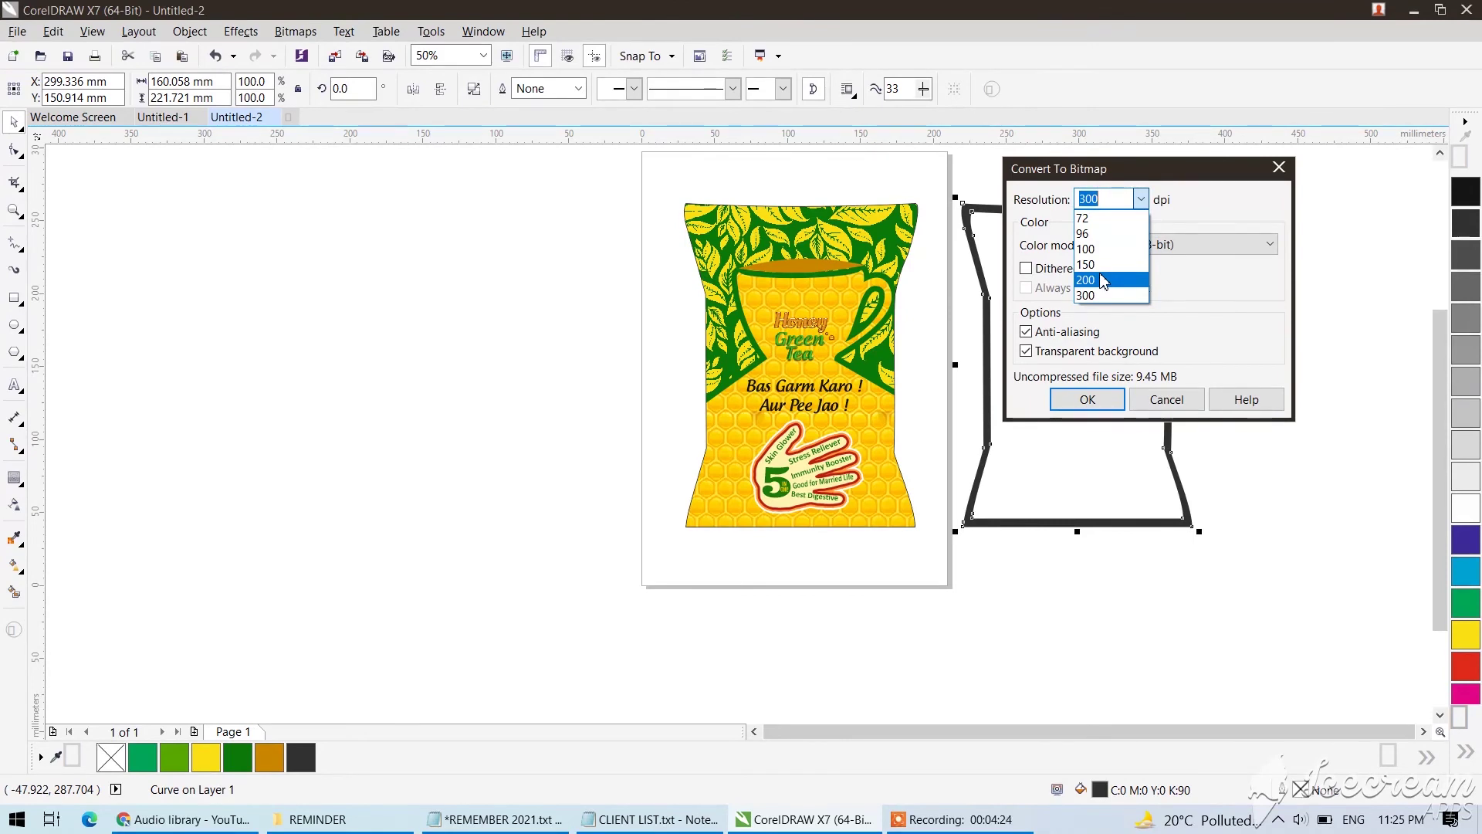
left_click(1104, 280)
left_click(1102, 408)
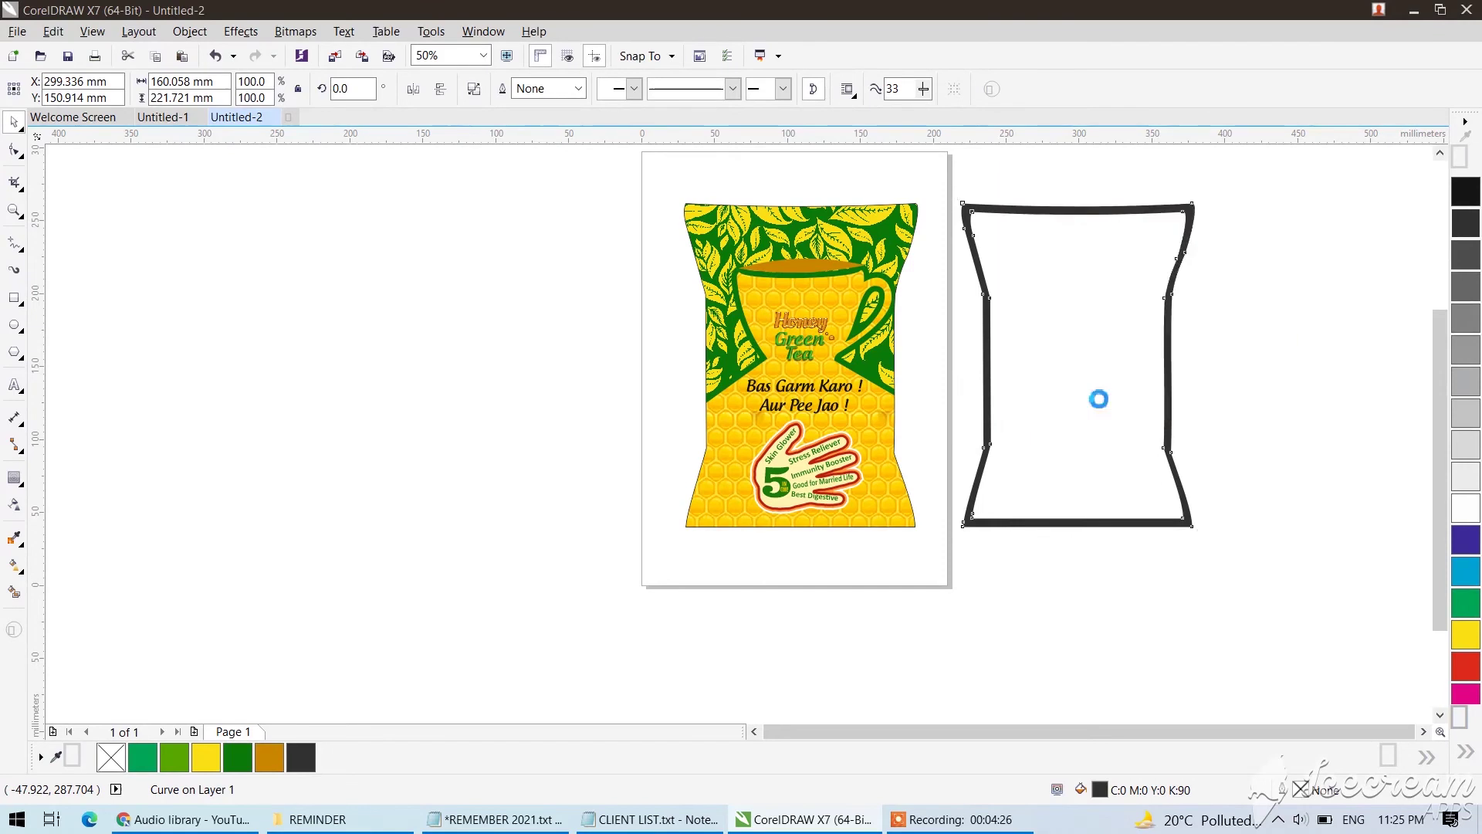
Move the dark frame bitmap onto the printed pouch and apply a Gaussian Blur with a radius of 33 pixels.
left_click_drag(1168, 344, 889, 345)
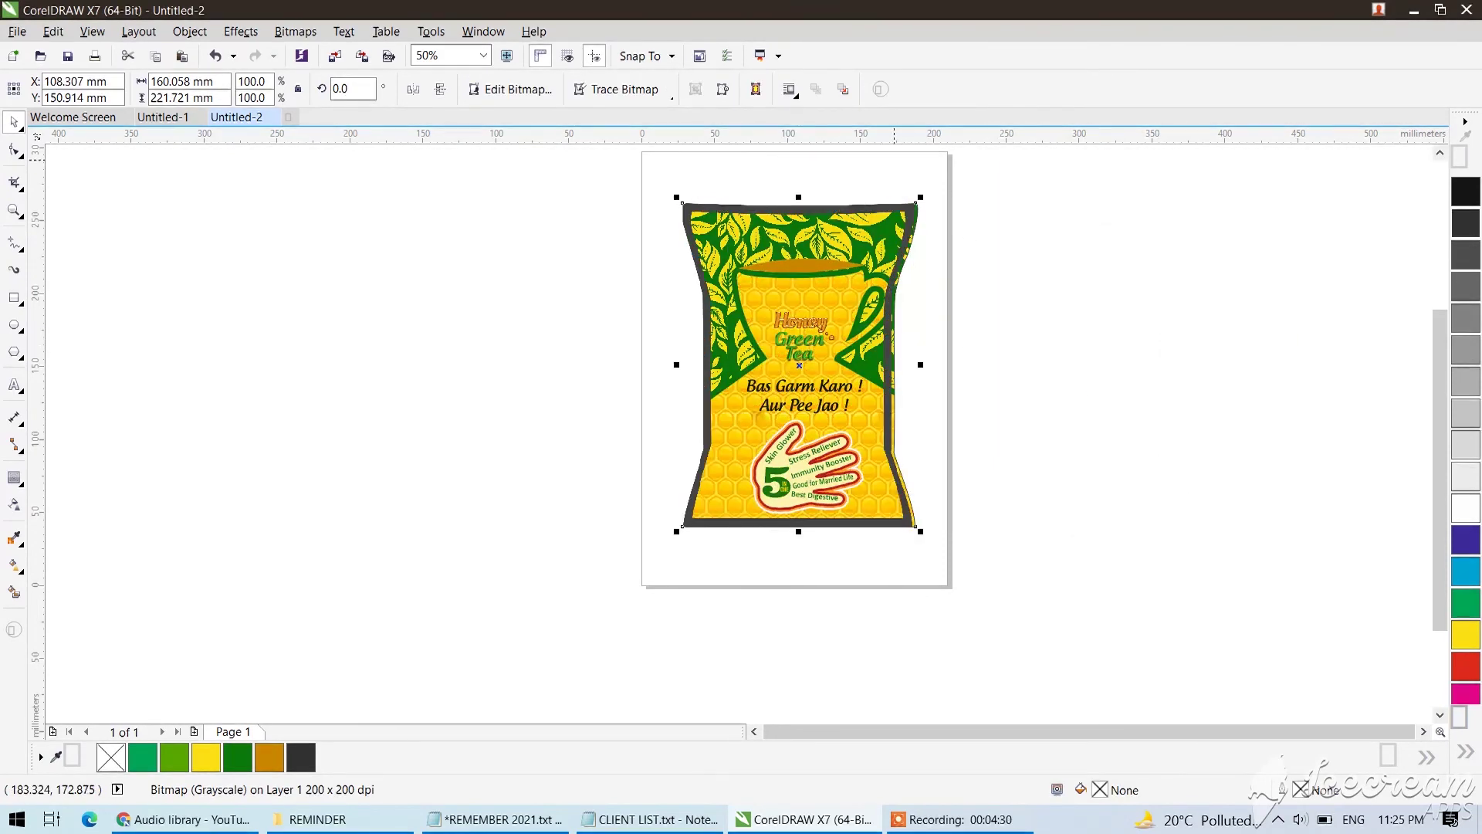
left_click(294, 34)
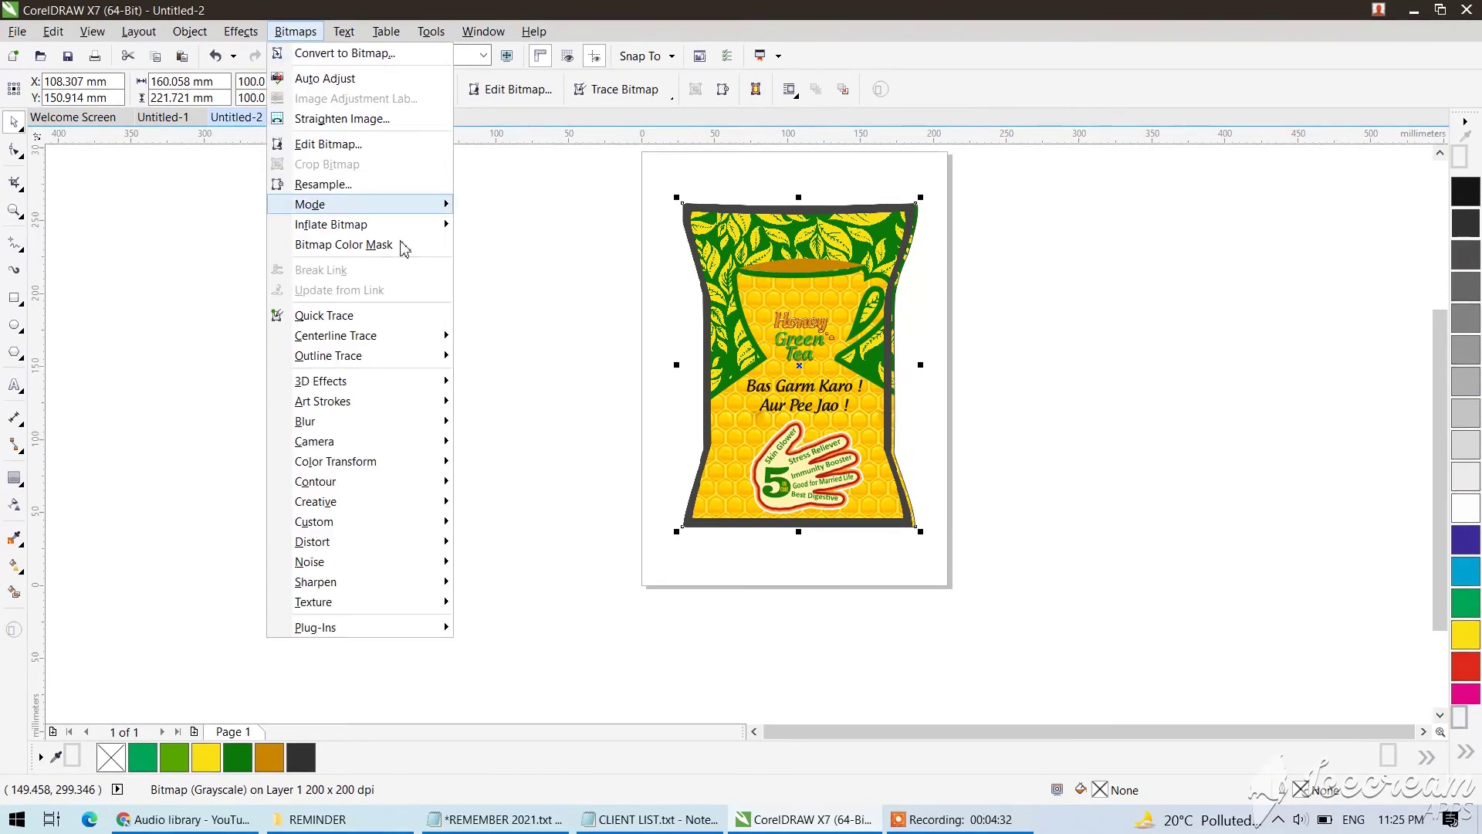
mouse_move(355, 425)
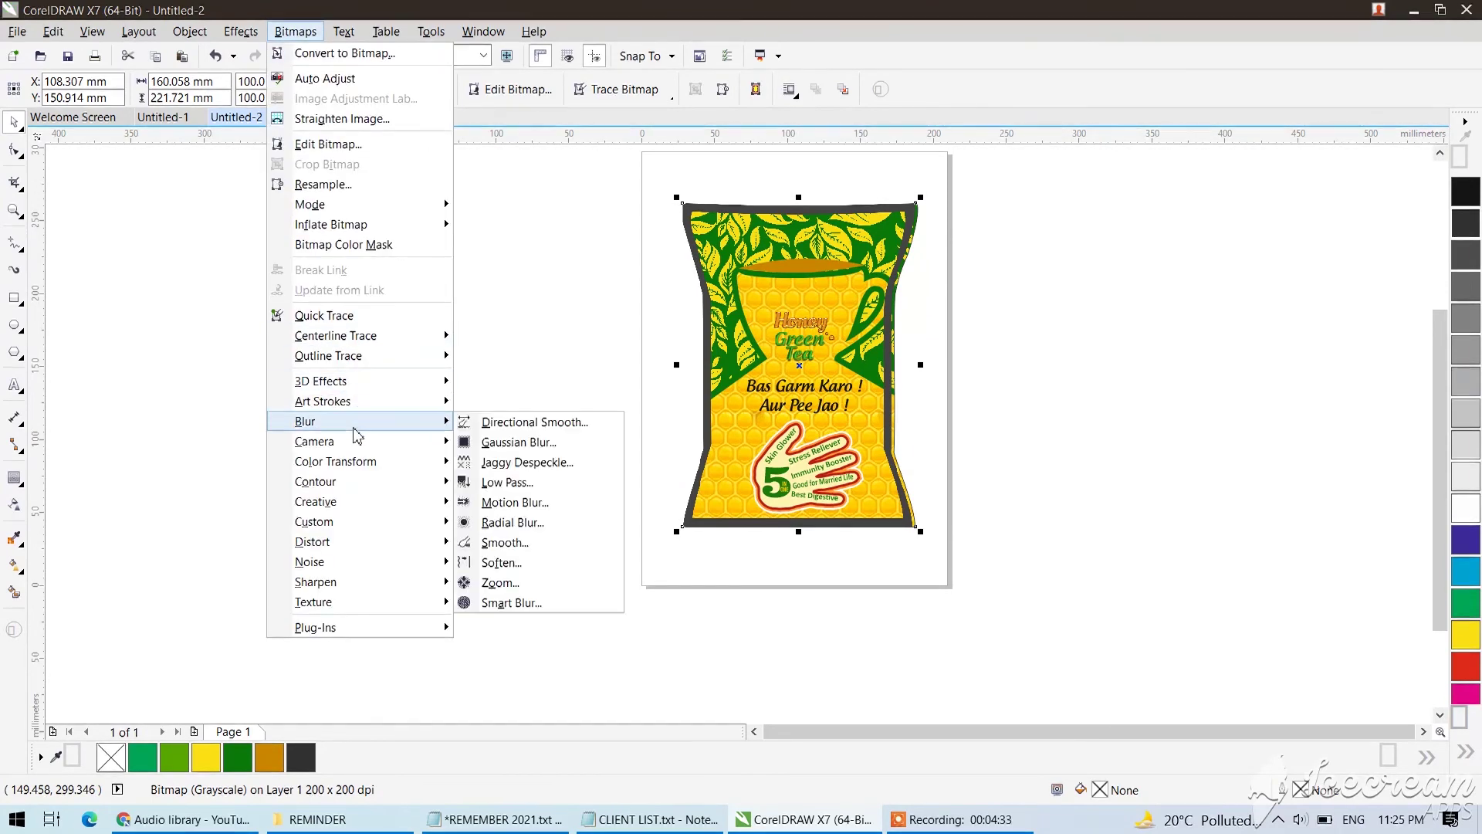
left_click(515, 442)
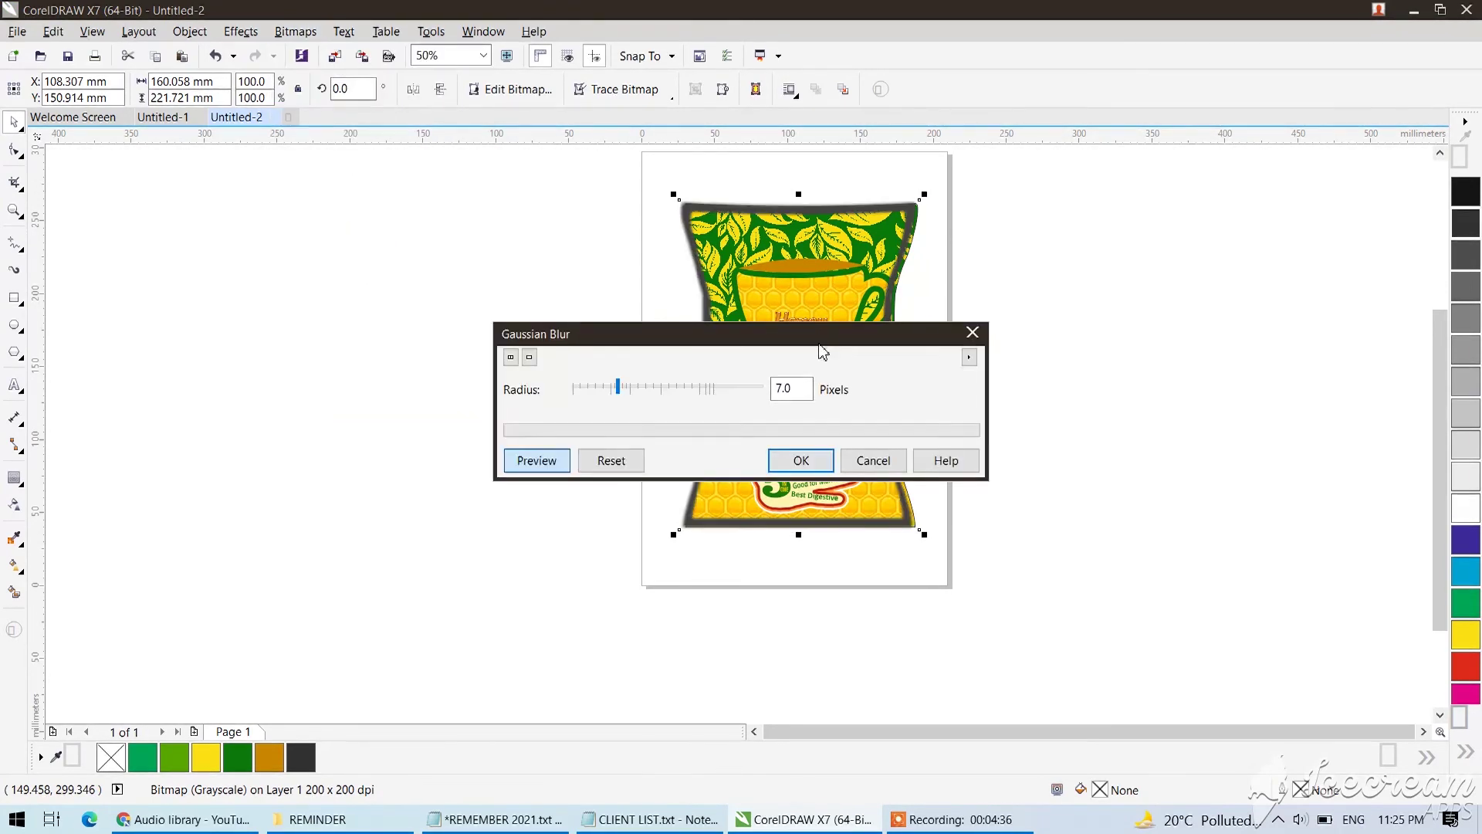
left_click_drag(815, 338, 1219, 268)
left_click_drag(1018, 319, 1038, 323)
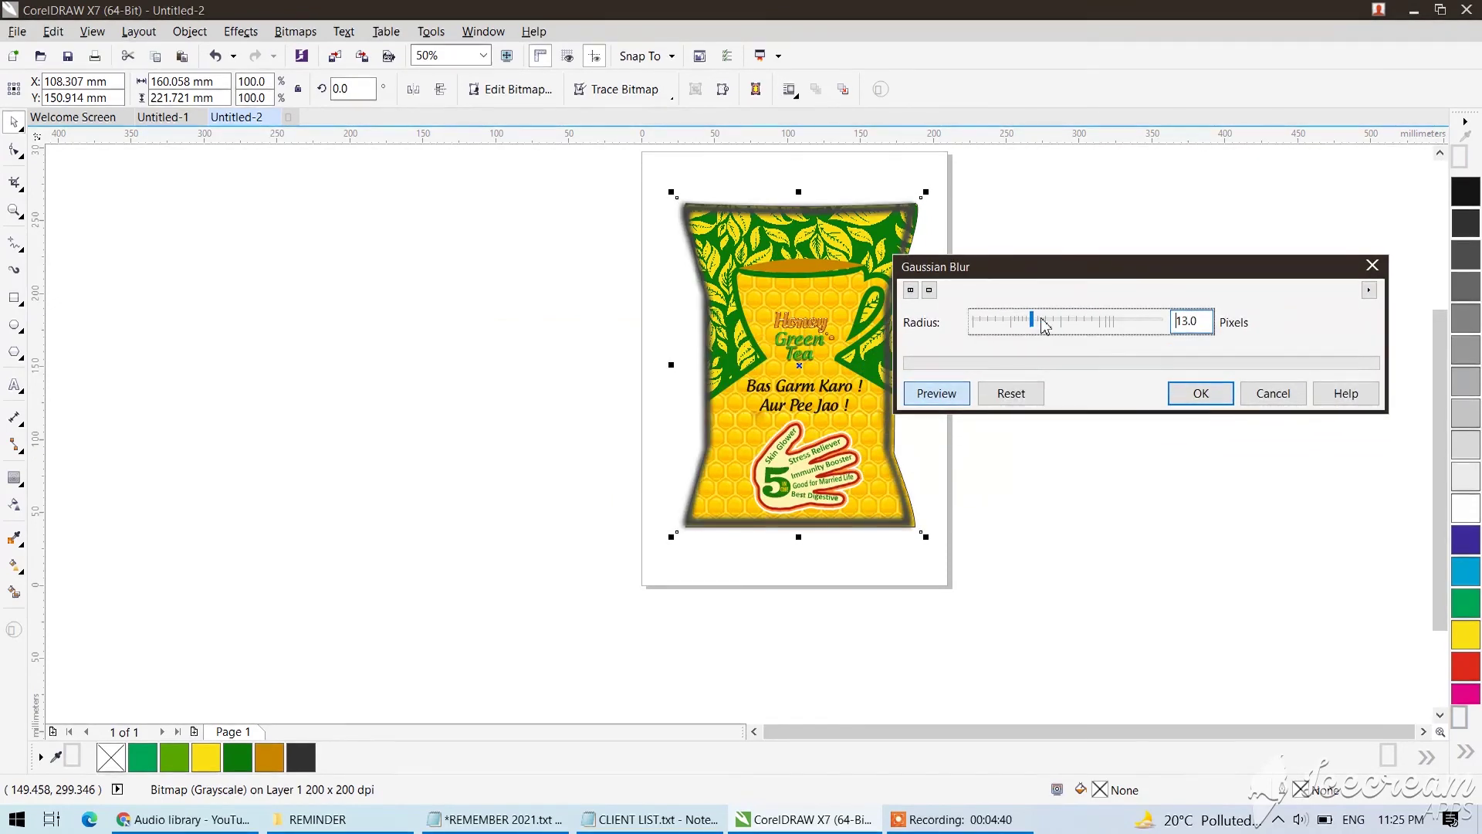
left_click(1048, 324)
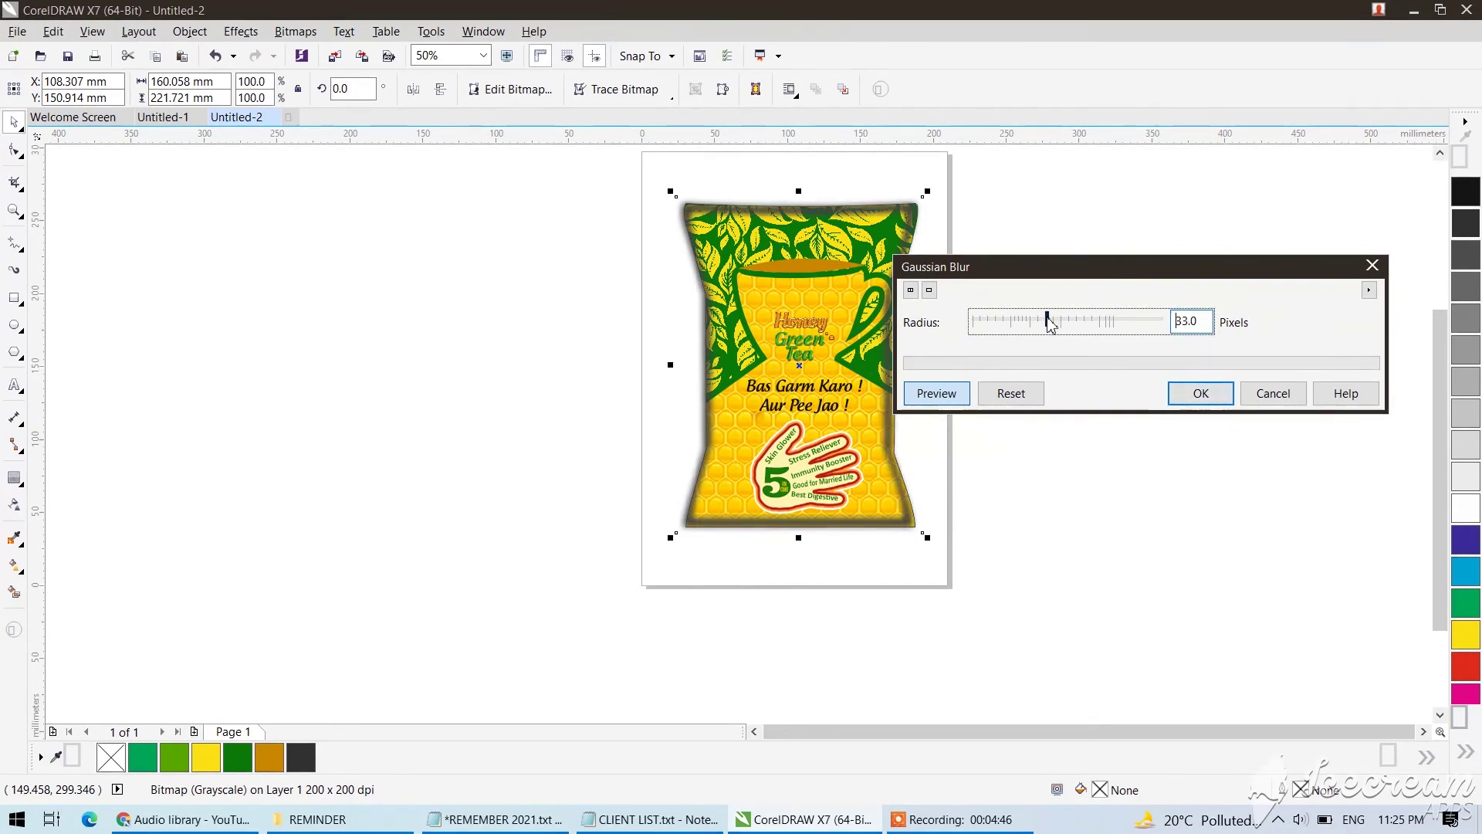
left_click(1201, 393)
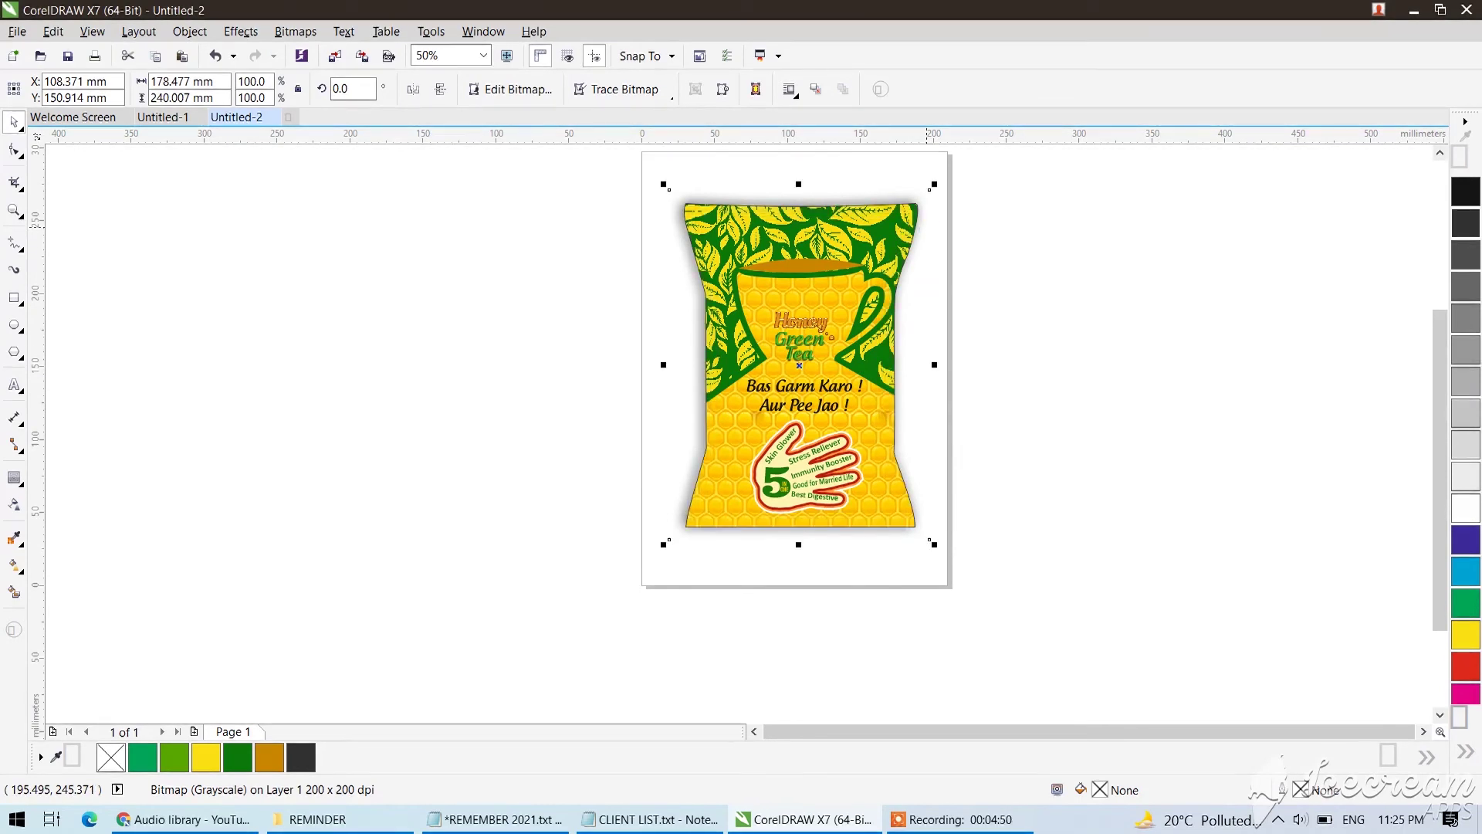
PowerClip the blurred frame inside the pouch shape and remove the pouch's outline.
left_click(141, 31)
mouse_move(189, 33)
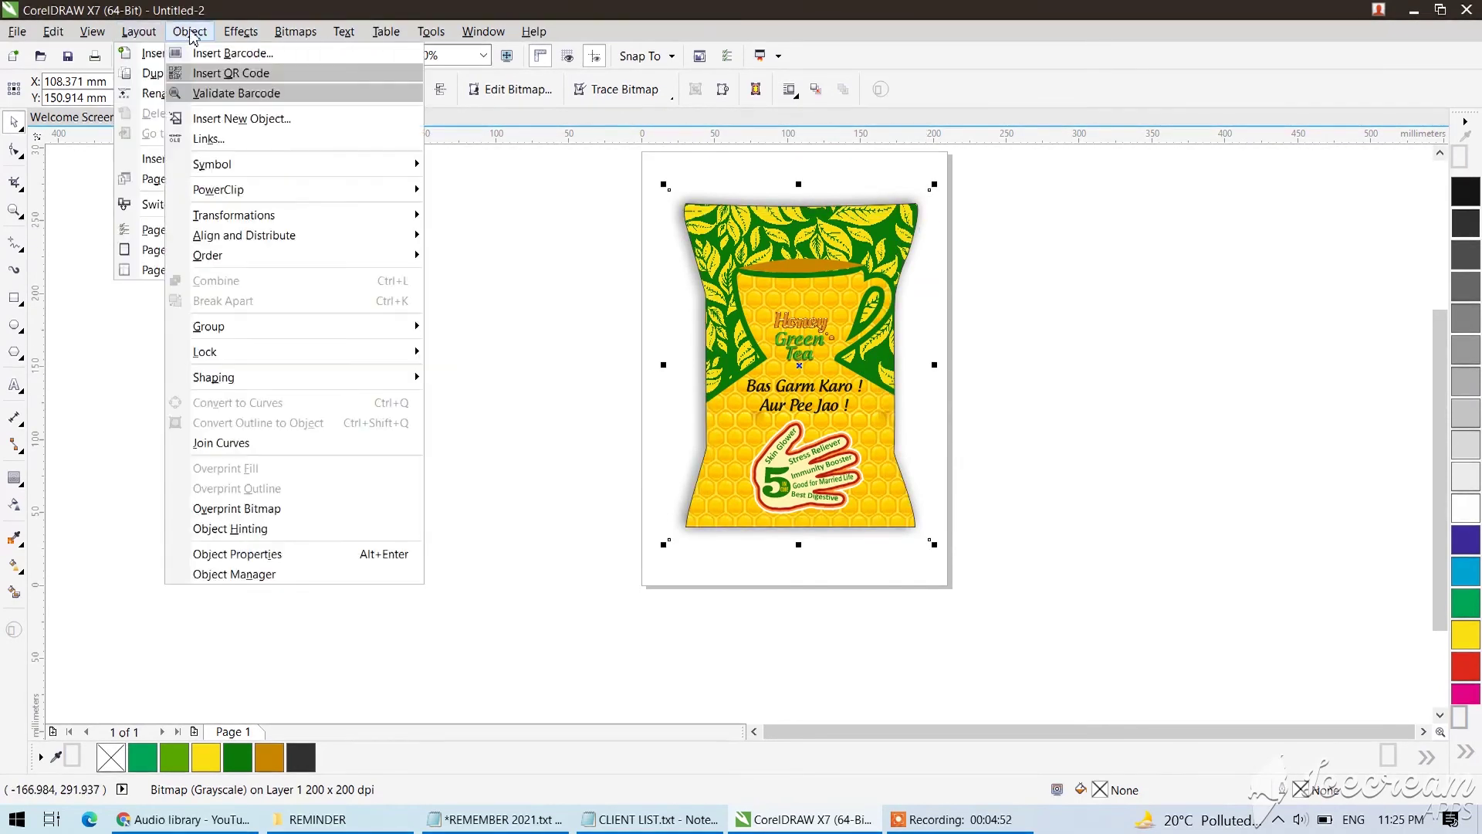
mouse_move(409, 190)
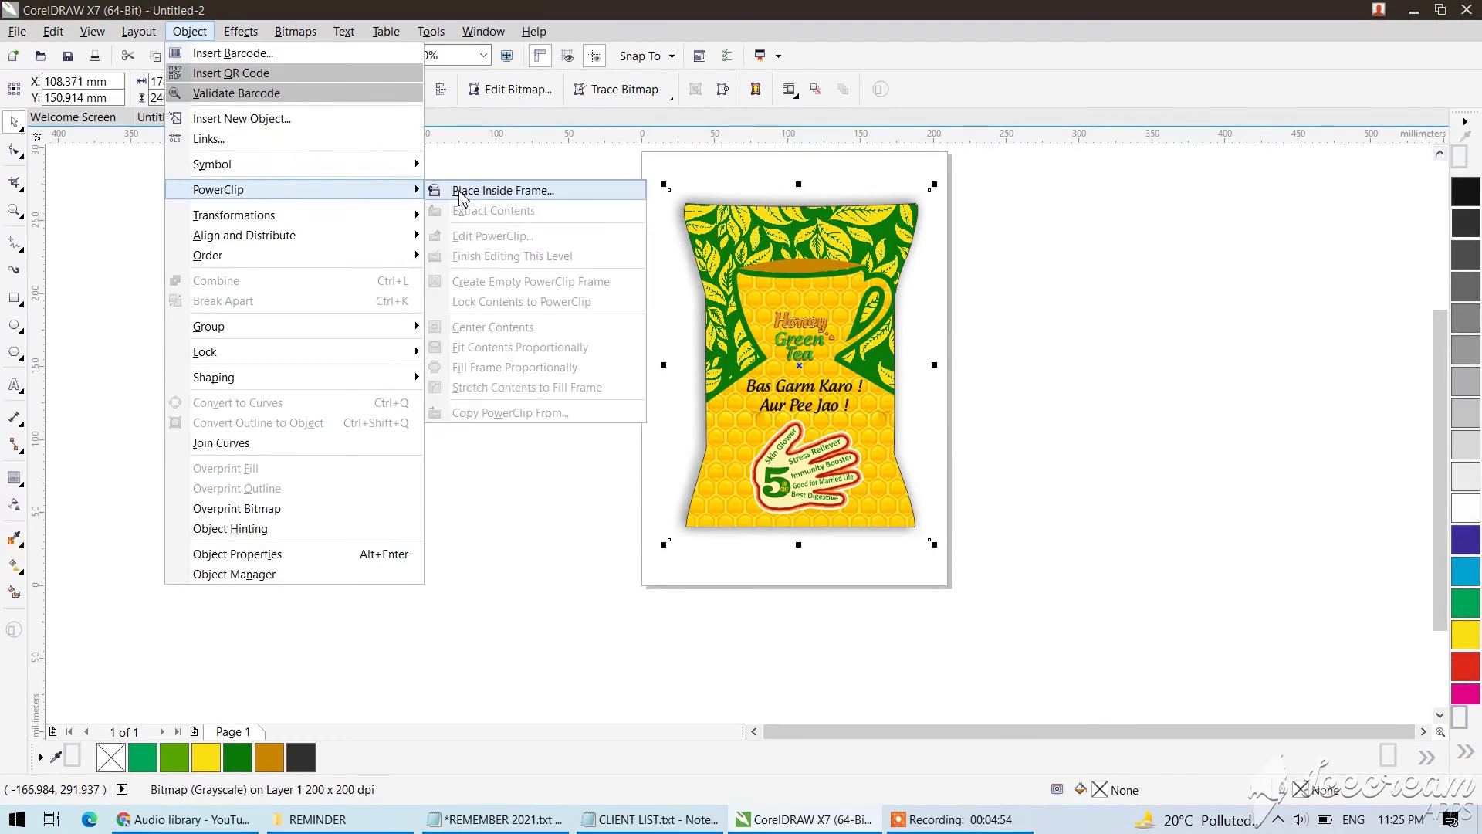
left_click(502, 190)
left_click(800, 325)
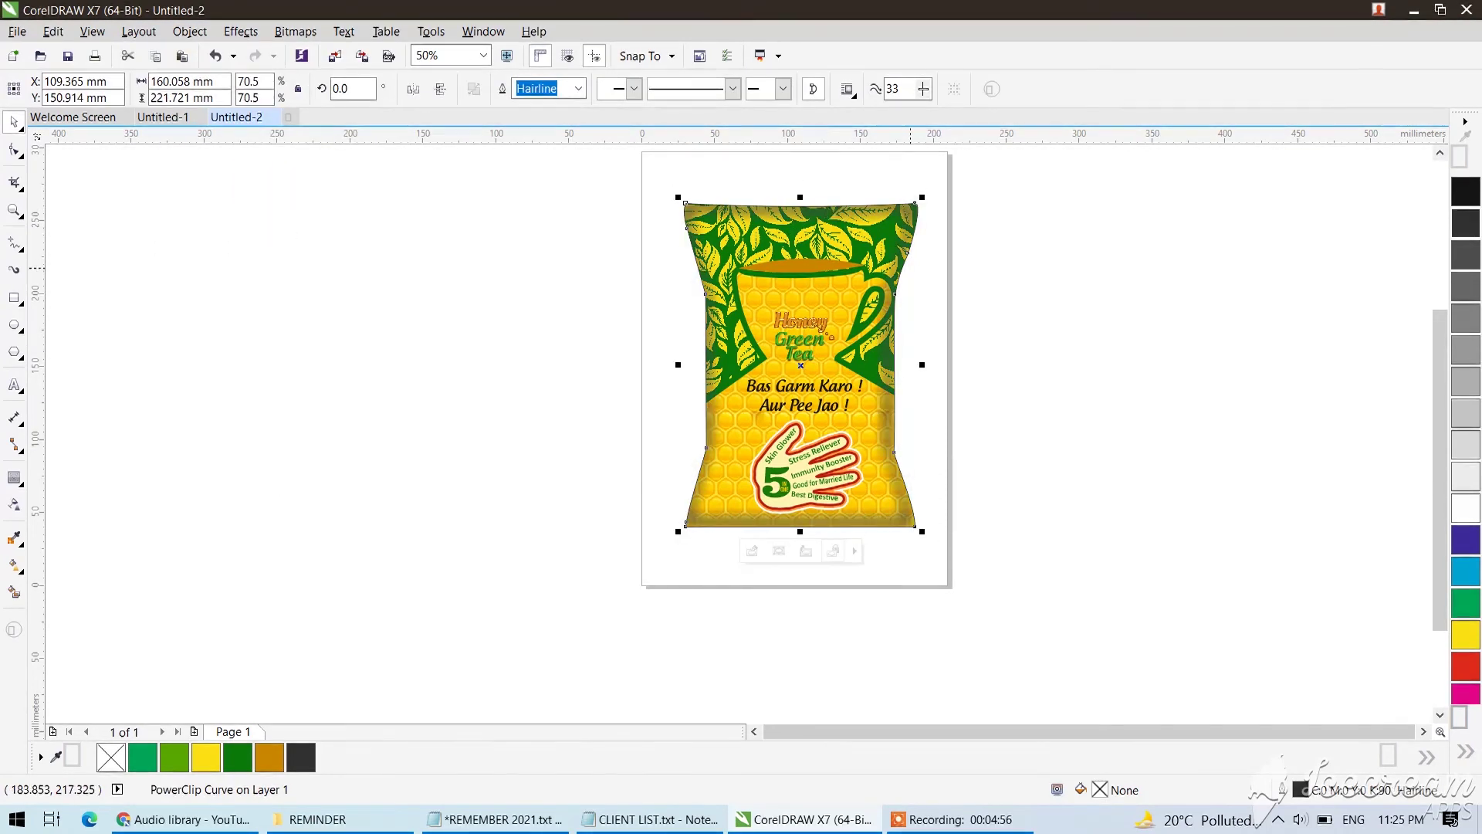
right_click(110, 757)
scroll(881, 271, "up", 2)
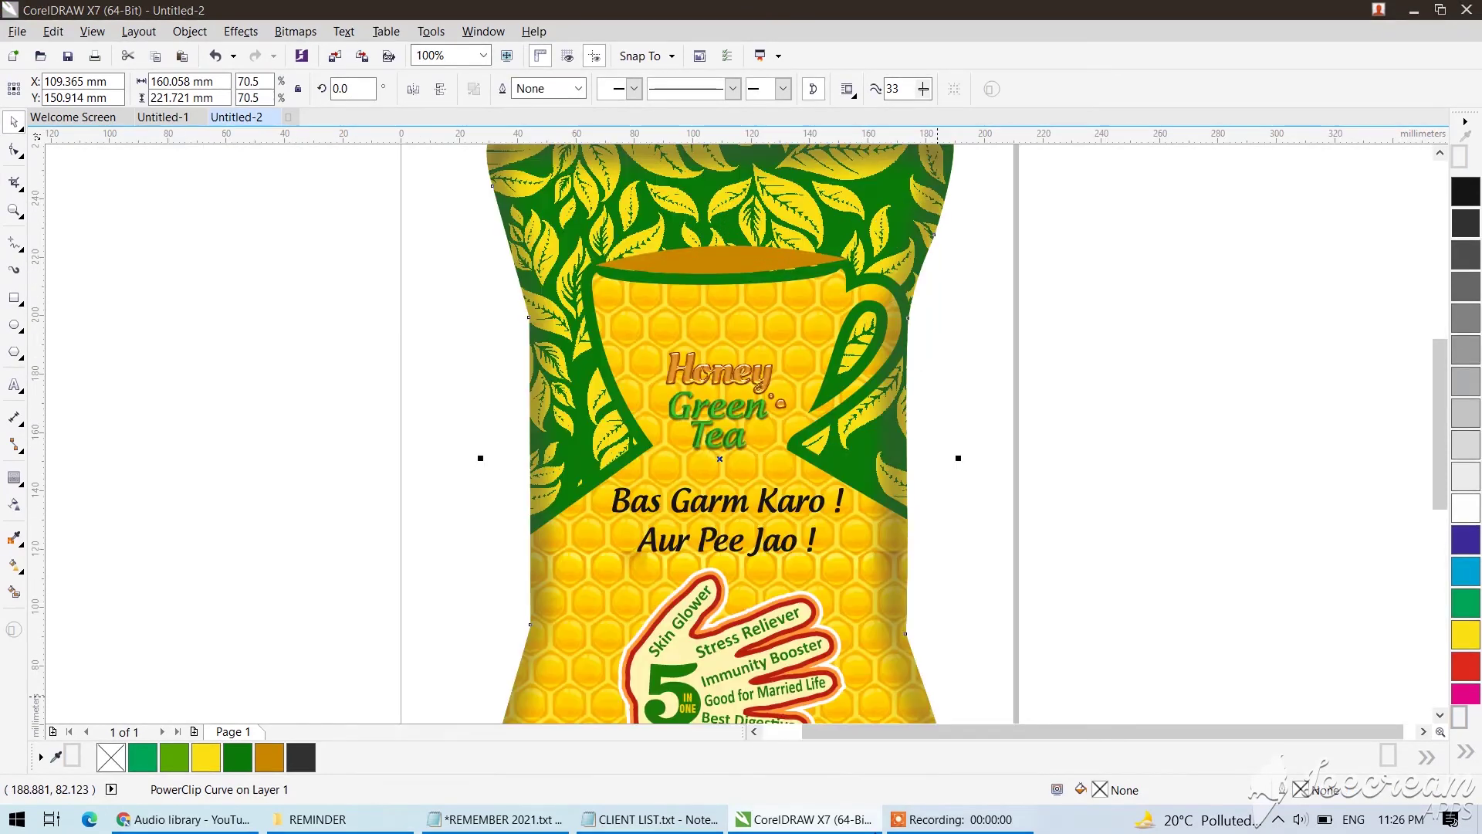
scroll(920, 450, "down", 2)
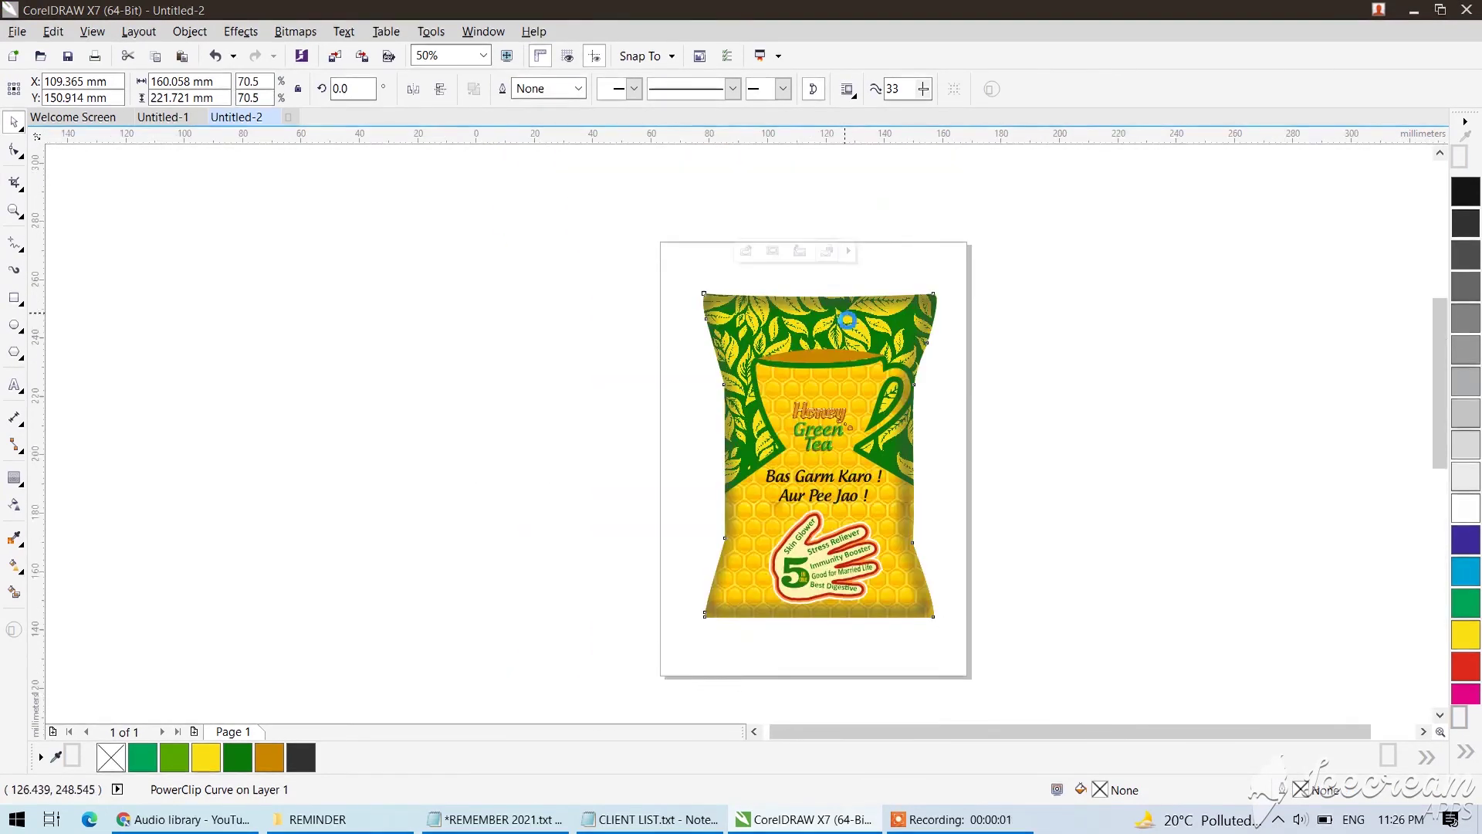
scroll(867, 305, "up", 2)
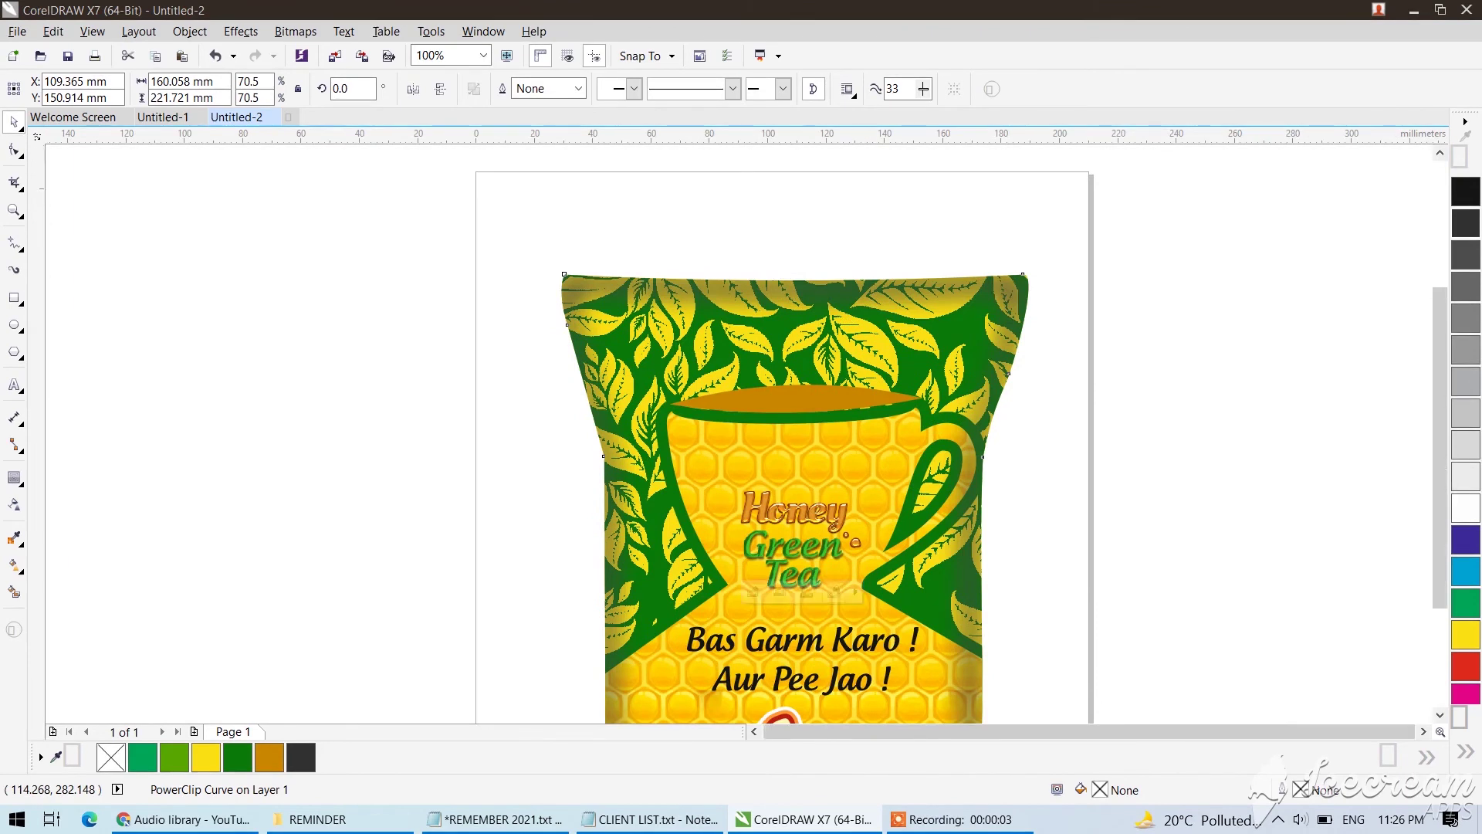
scroll(853, 388, "down", 2)
left_click(985, 826)
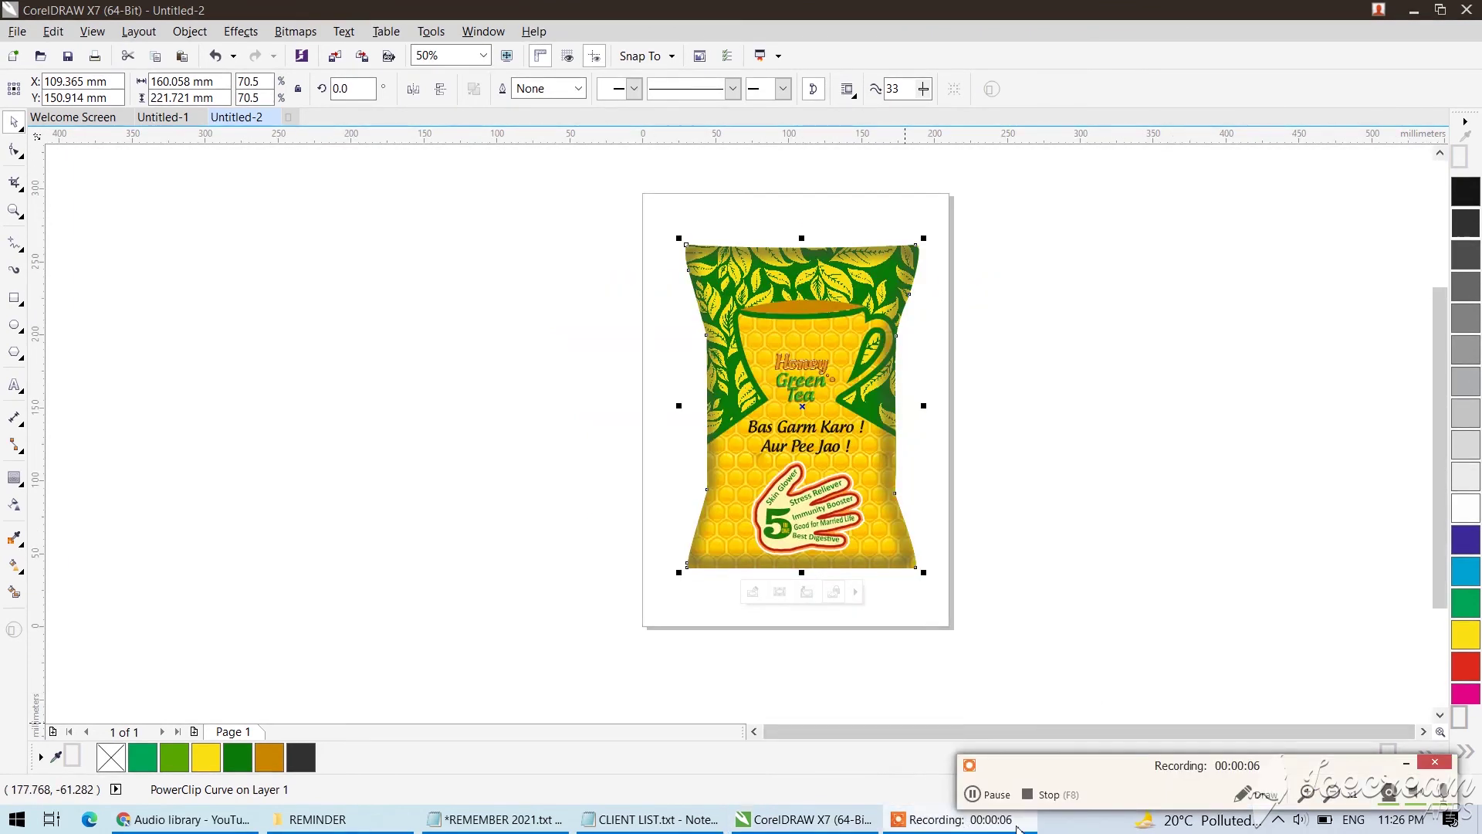
left_click(975, 798)
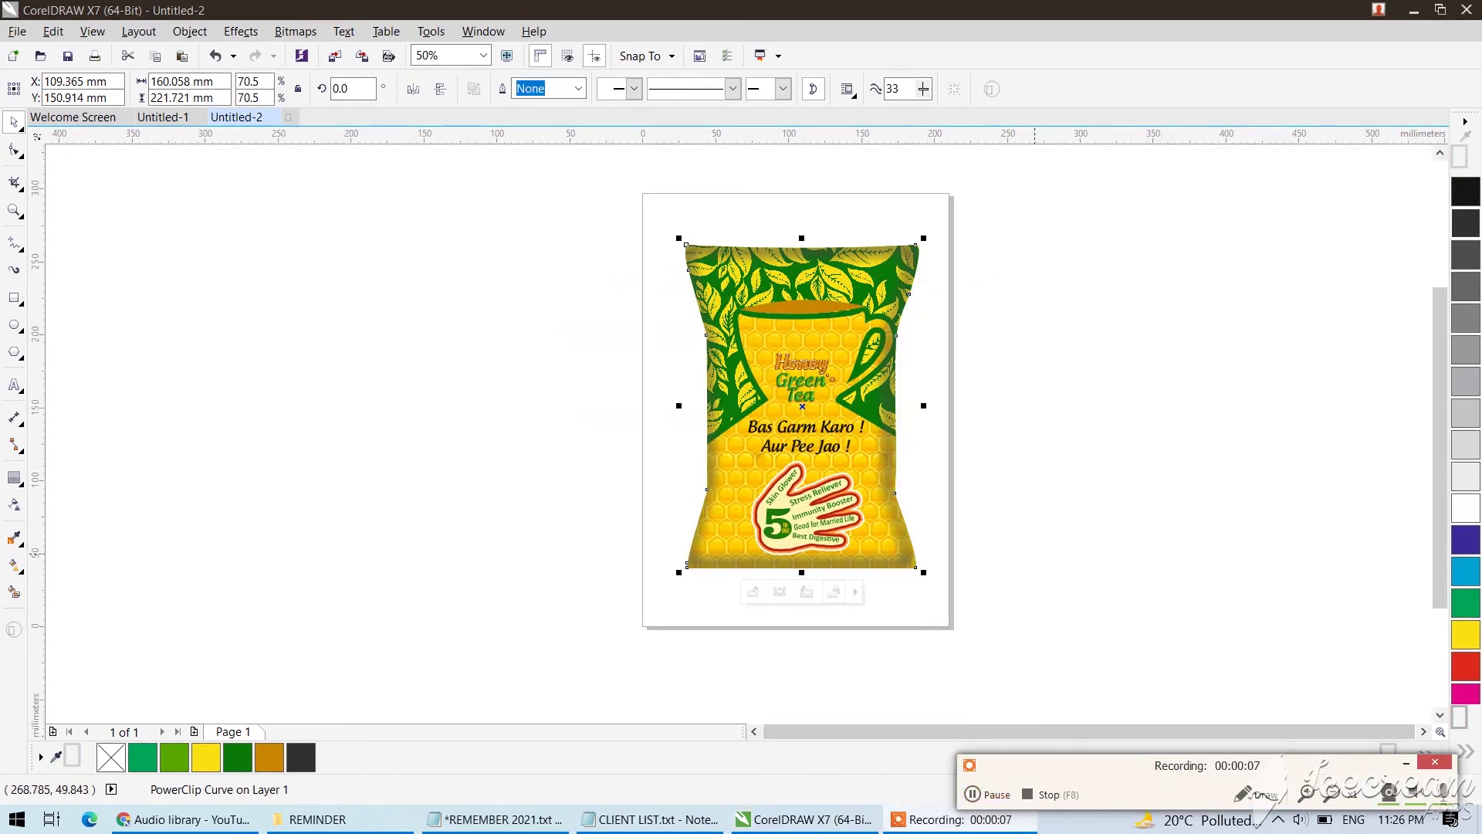
left_click(979, 664)
Draw a rectangle about 194 by 30 mm across the pouch's upper edge, fill it with 90% black and remove its outline.
scroll(896, 261, "up", 2)
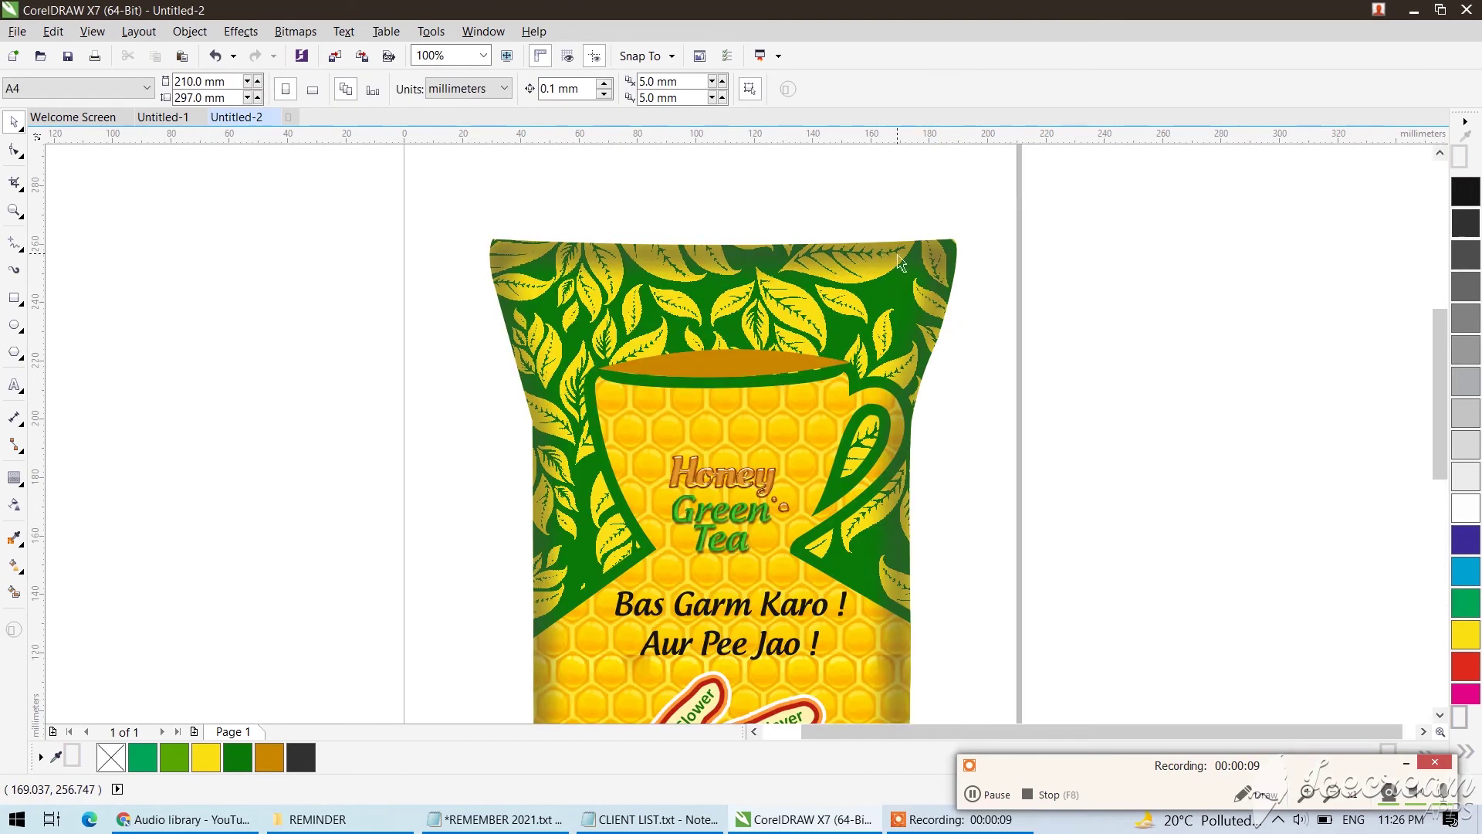
left_click(13, 299)
left_click_drag(440, 212, 1006, 299)
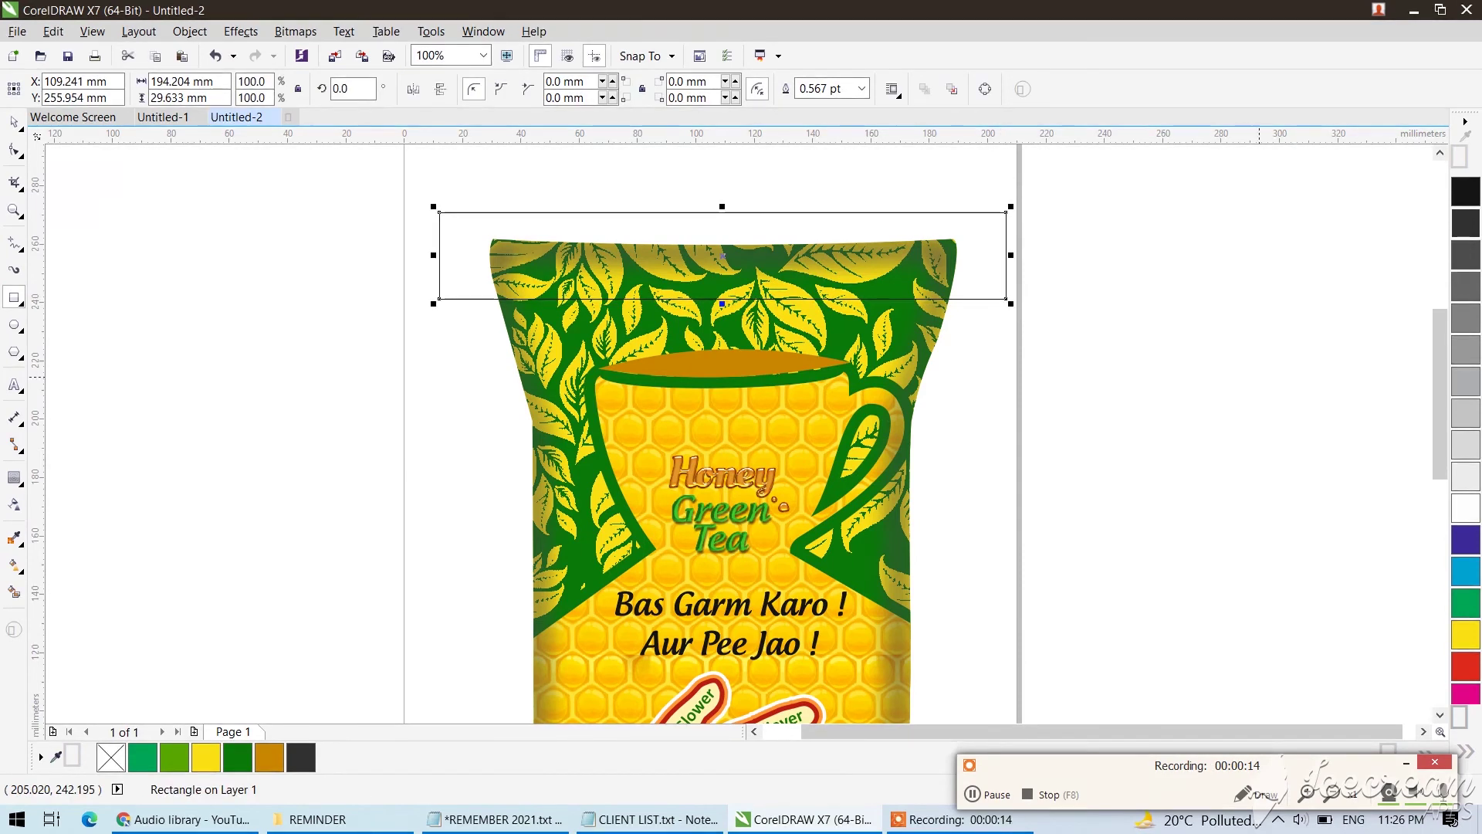
left_click(1466, 226)
right_click(110, 757)
Apply a linear transparency to the dark rectangle so it fades out upward from its lower edge.
left_click(14, 504)
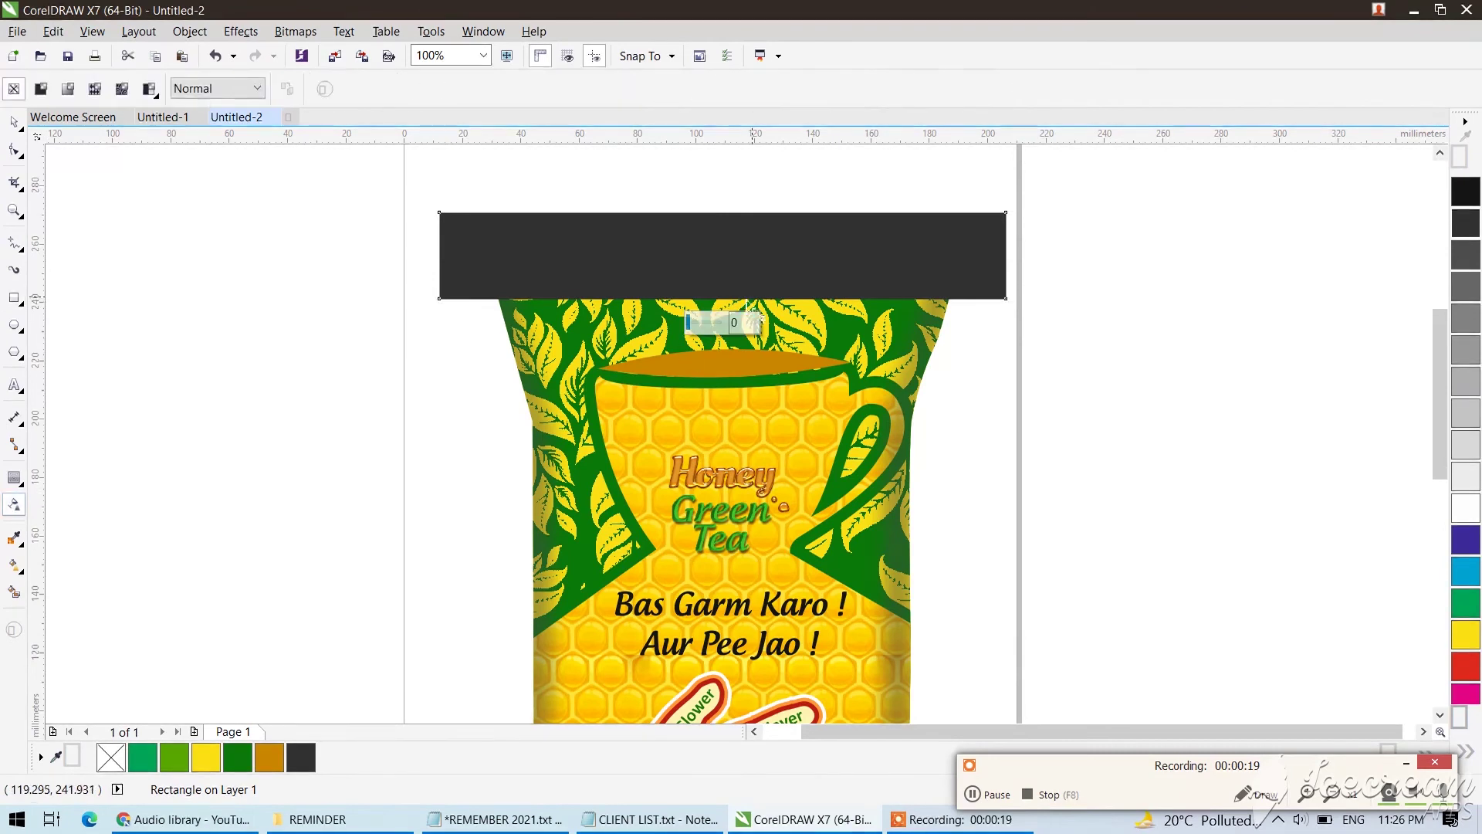
mouse_move(736, 300)
left_mouse_down()
mouse_move(736, 242)
mouse_move(736, 322)
left_mouse_up()
key("space")
scroll(826, 202, "down", 2)
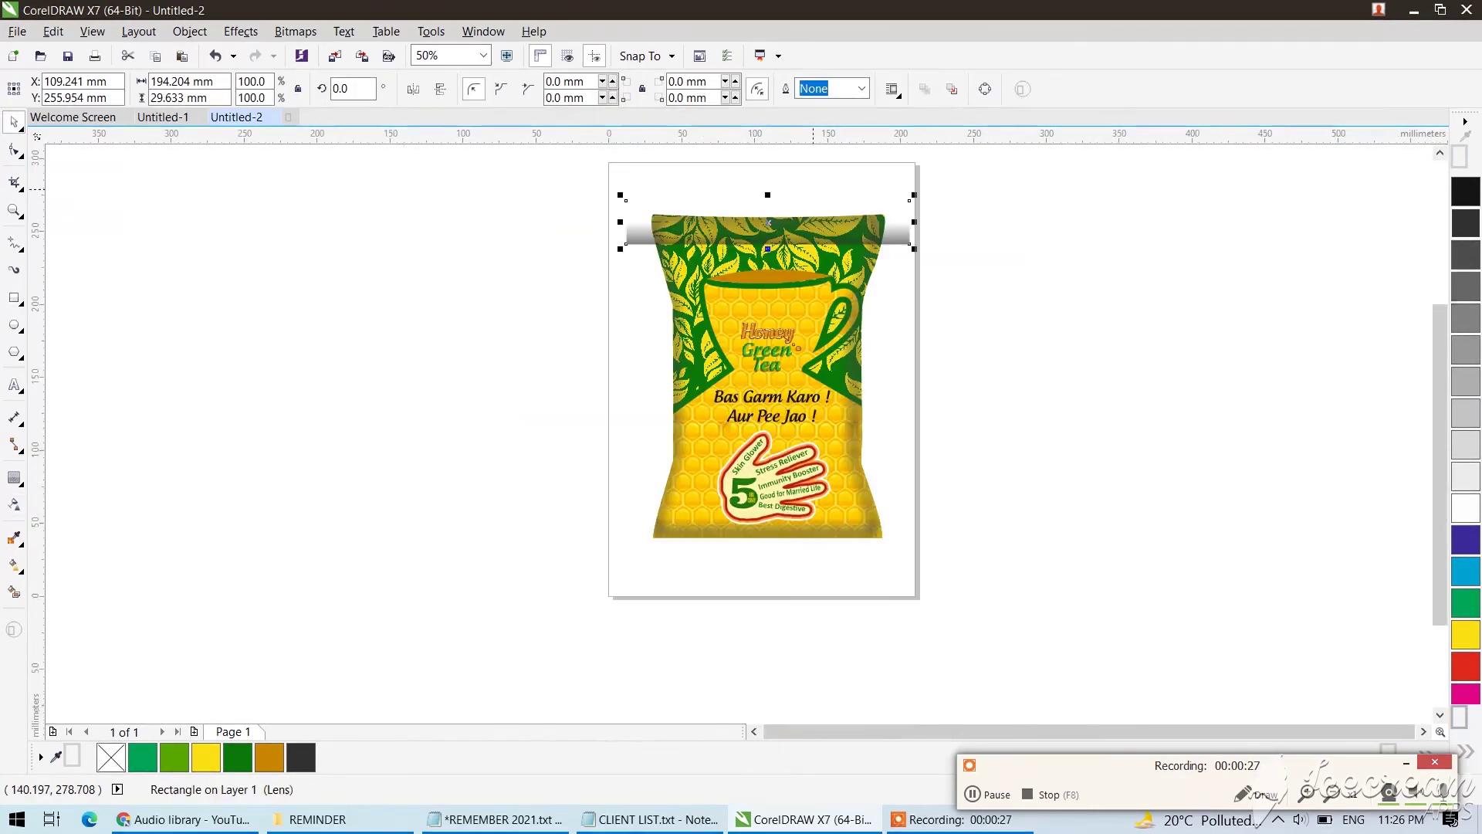
left_click(1406, 763)
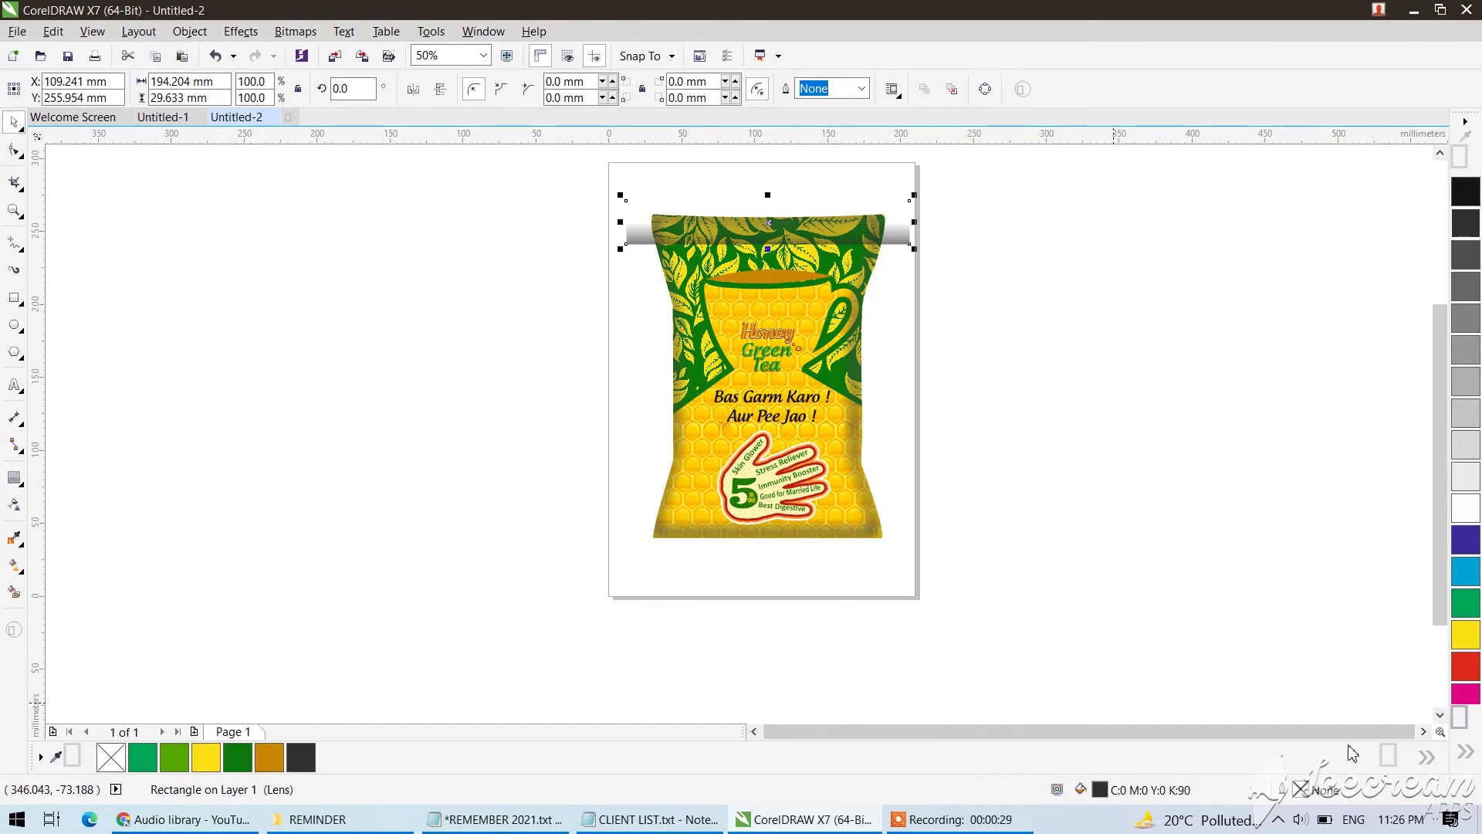
Place a vertically mirrored copy of the shading bar across the pouch's lower end and PowerClip both bars inside the pouch.
left_click_drag(895, 234, 894, 505)
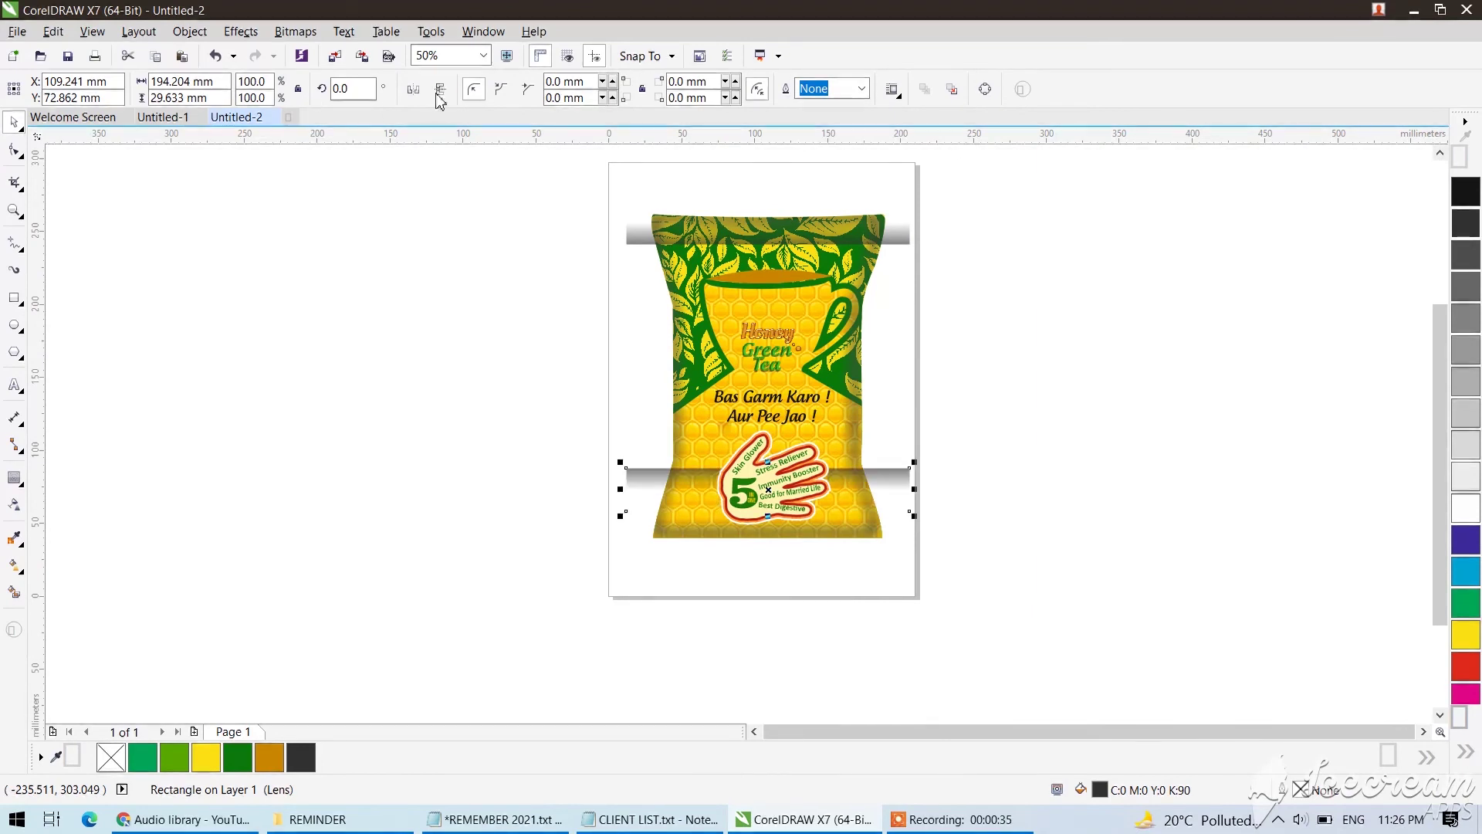
left_click_drag(896, 502, 902, 515)
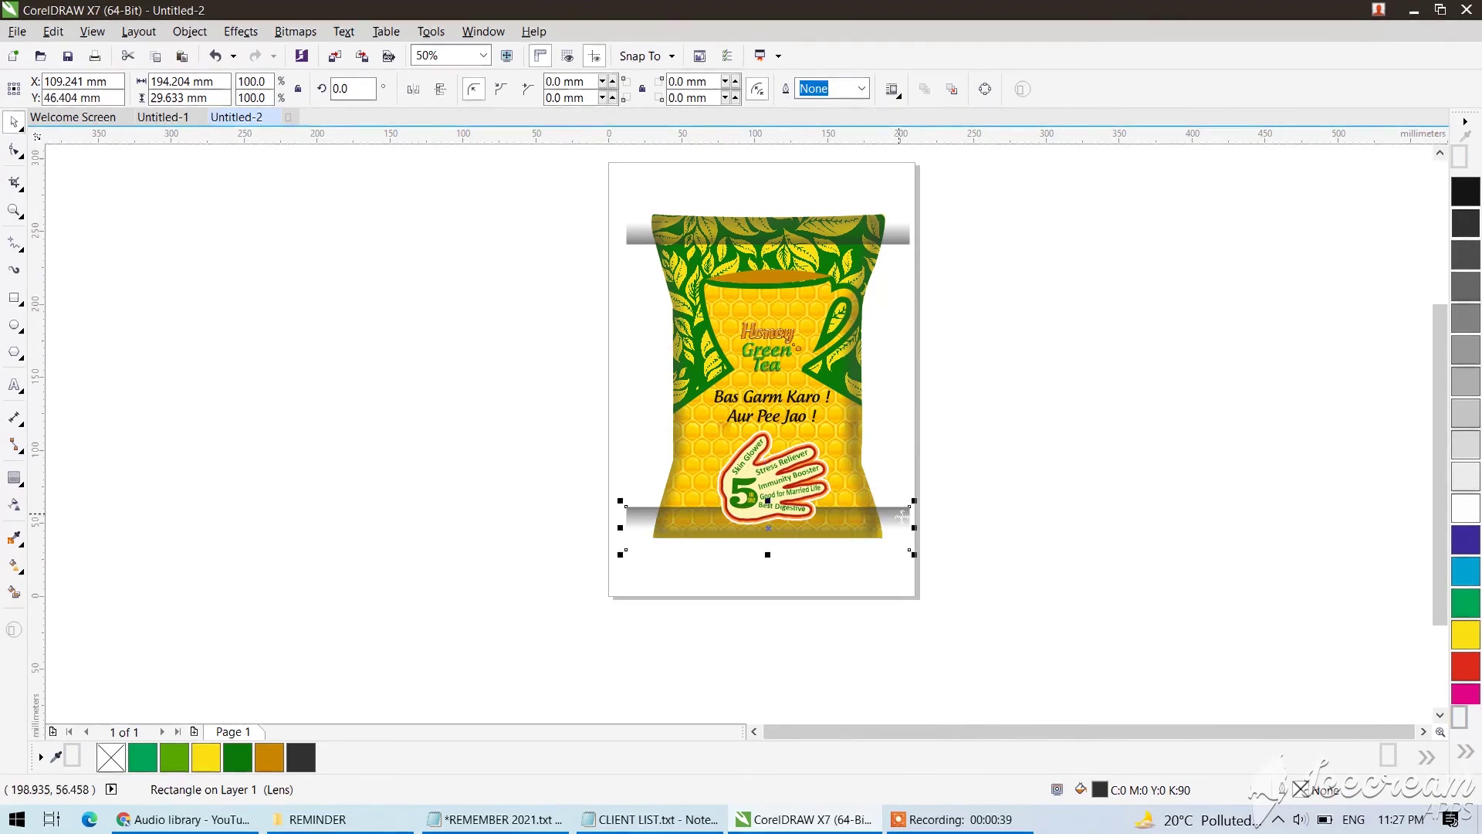
left_click(904, 240, "shift")
left_click(191, 33)
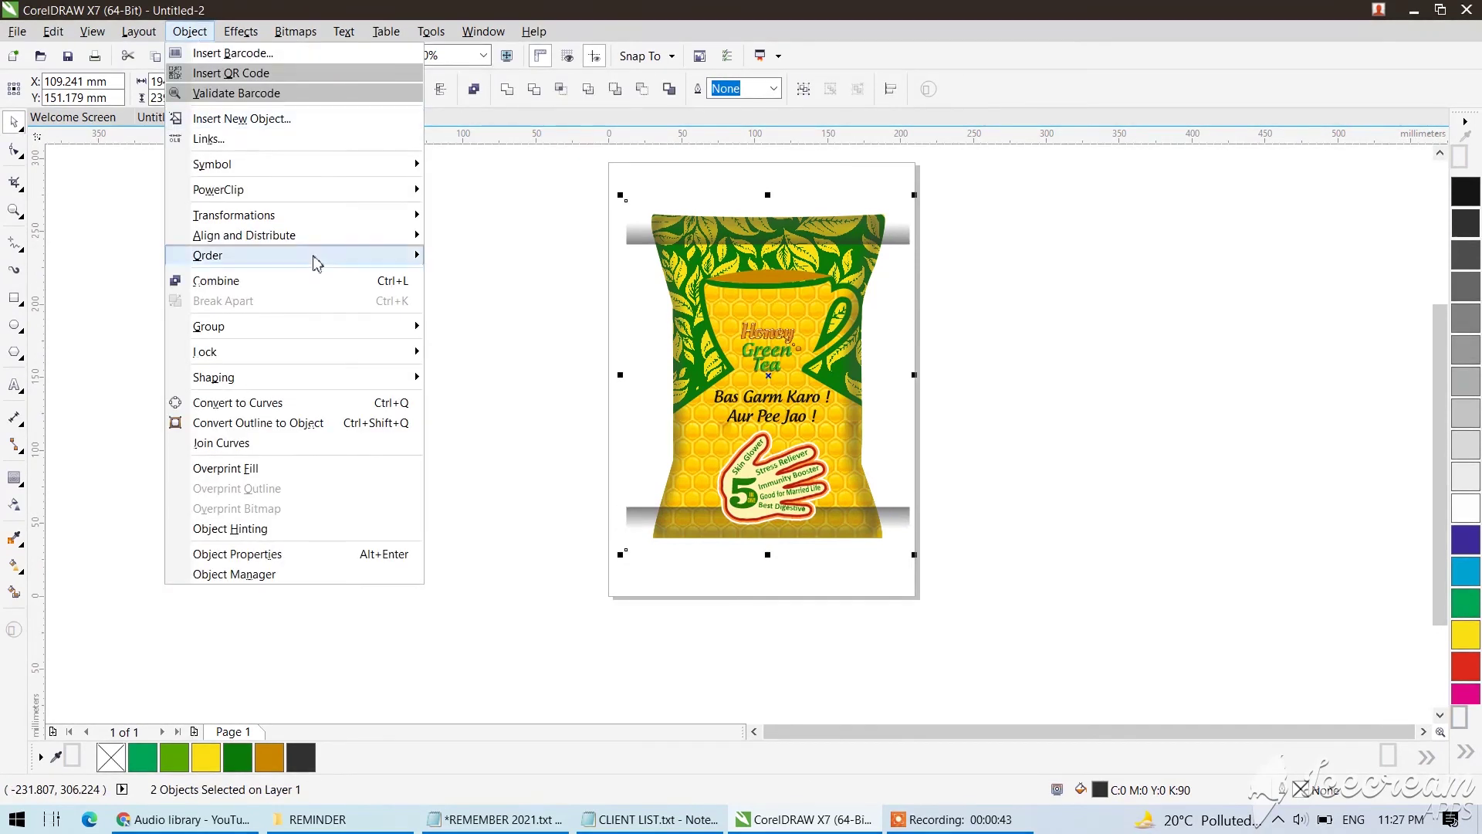
mouse_move(308, 191)
left_click(522, 193)
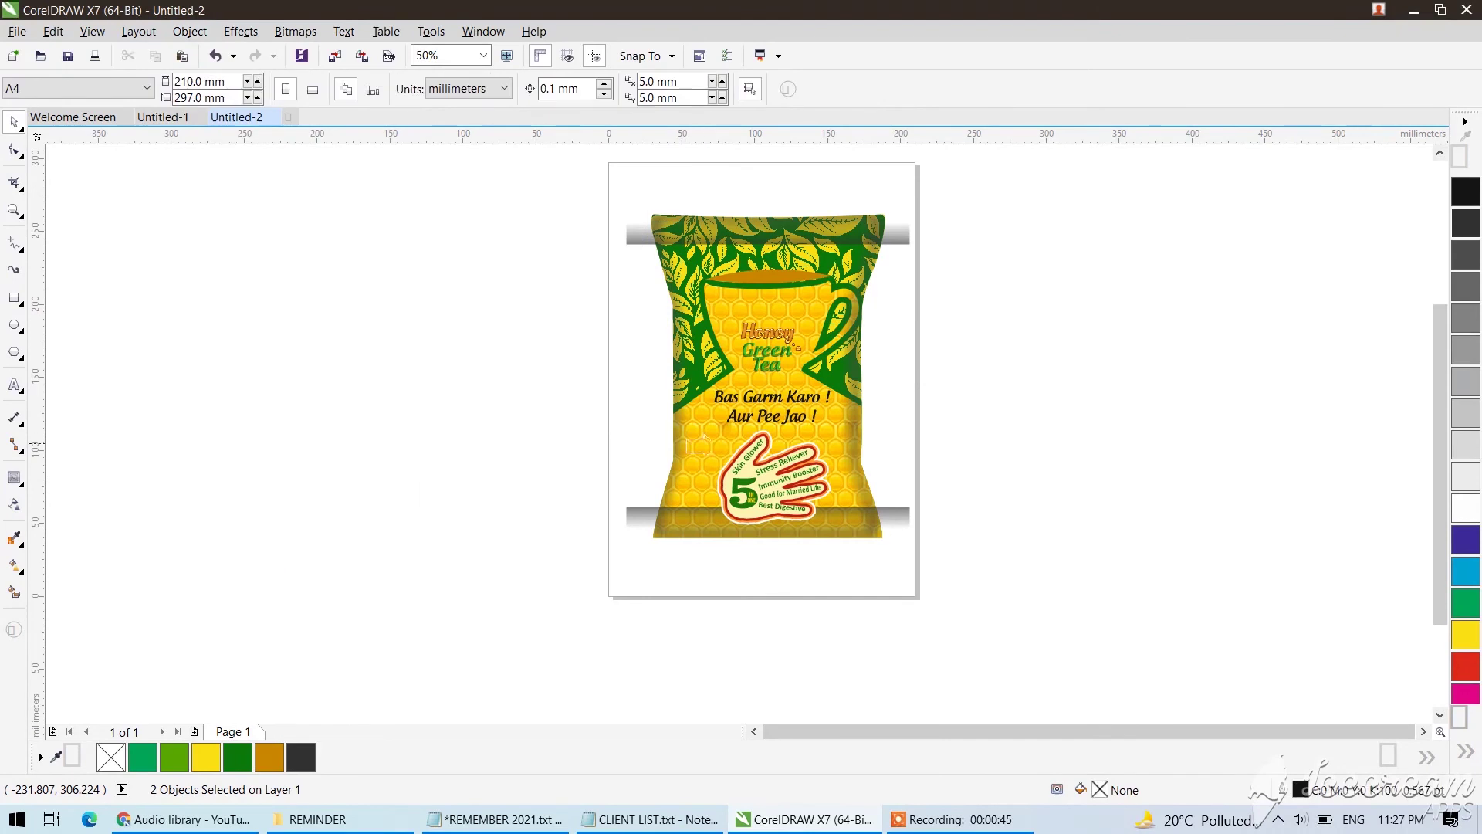
left_click(692, 432)
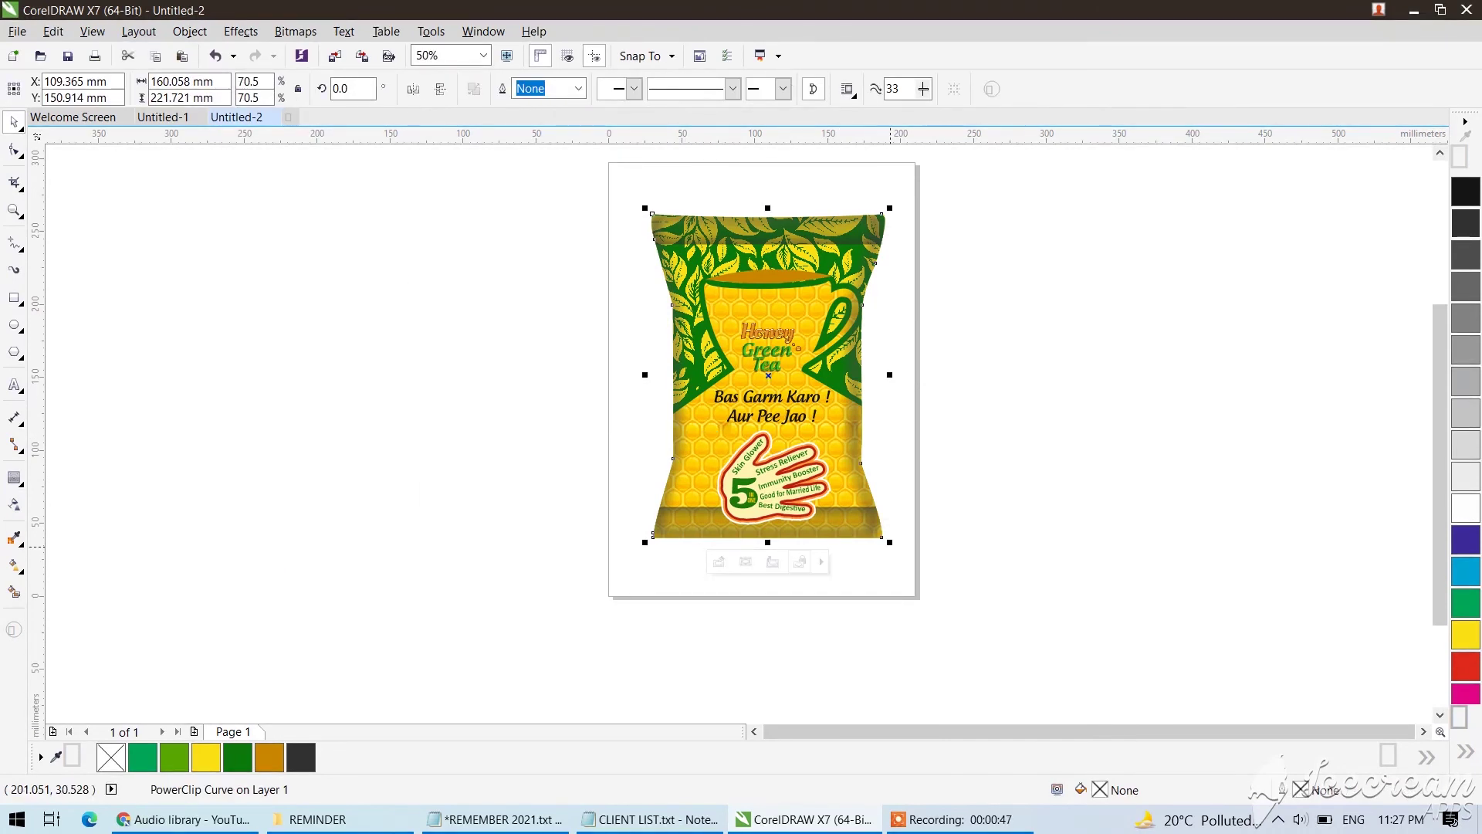
Shorten the lower shading bar inside the pouch from its bottom edge.
key("Escape")
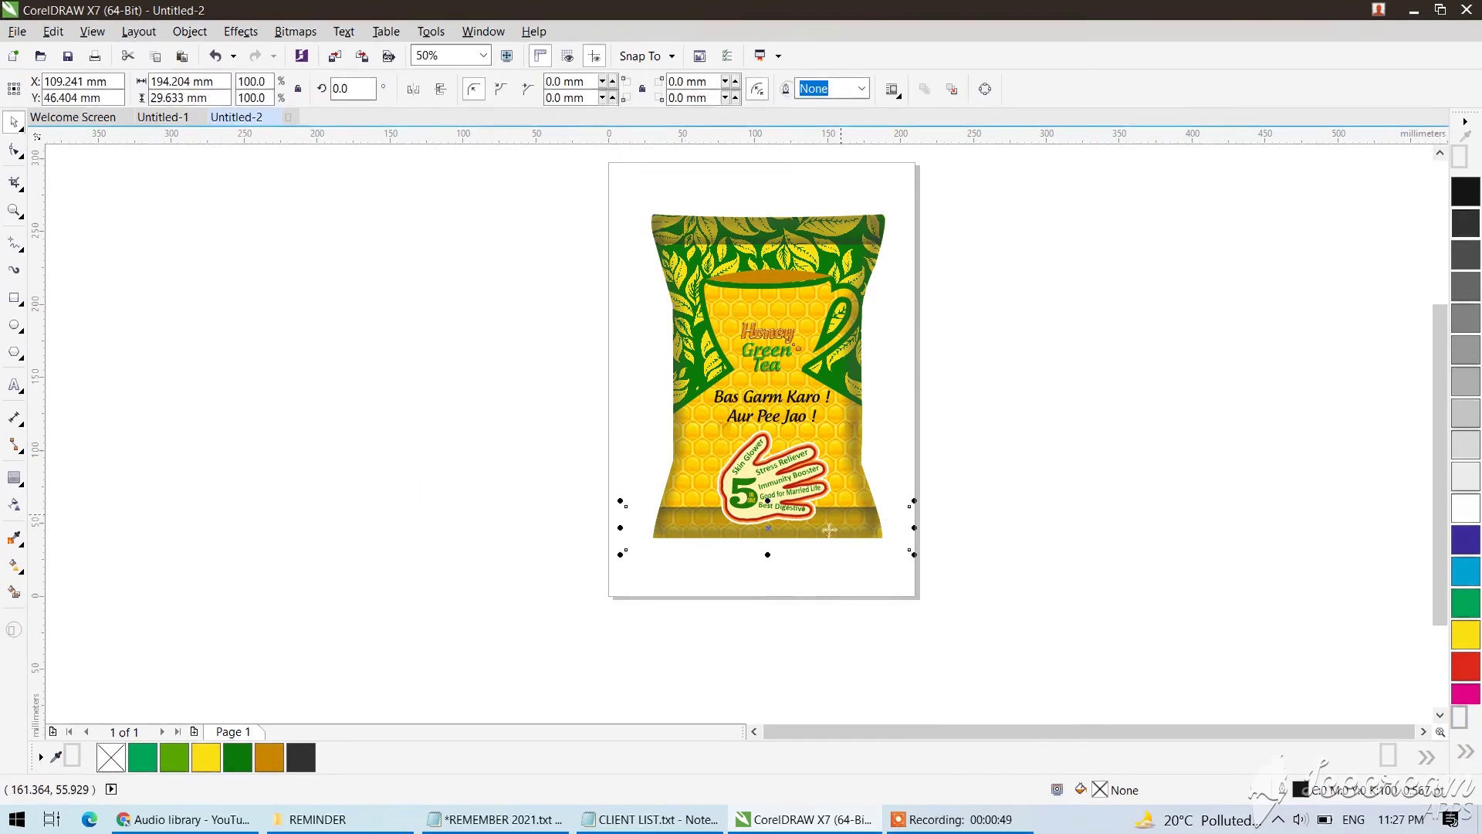
left_click_drag(767, 554, 841, 514)
left_click(954, 453)
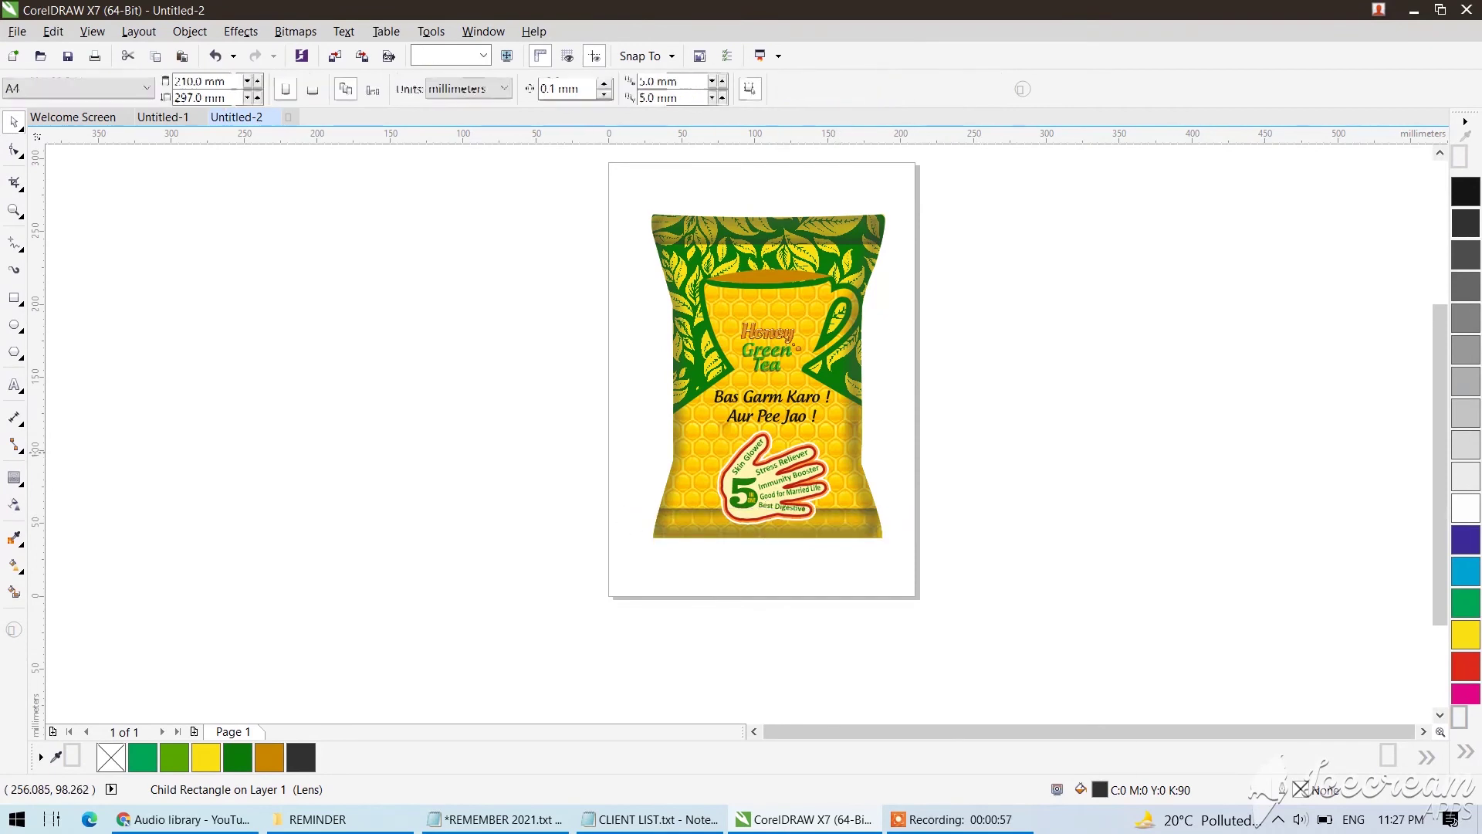
Scale the 5 in One hand badge down slightly and move it up, clear of the lower shading bar.
left_click_drag(1006, 374, 647, 550)
left_click_drag(835, 532, 836, 525)
left_click_drag(785, 482, 784, 472)
key("Escape")
Move the Honey Green Tea title up inside the cup and enlarge it from its centre to about 79 by 66 mm.
scroll(799, 340, "up", 2)
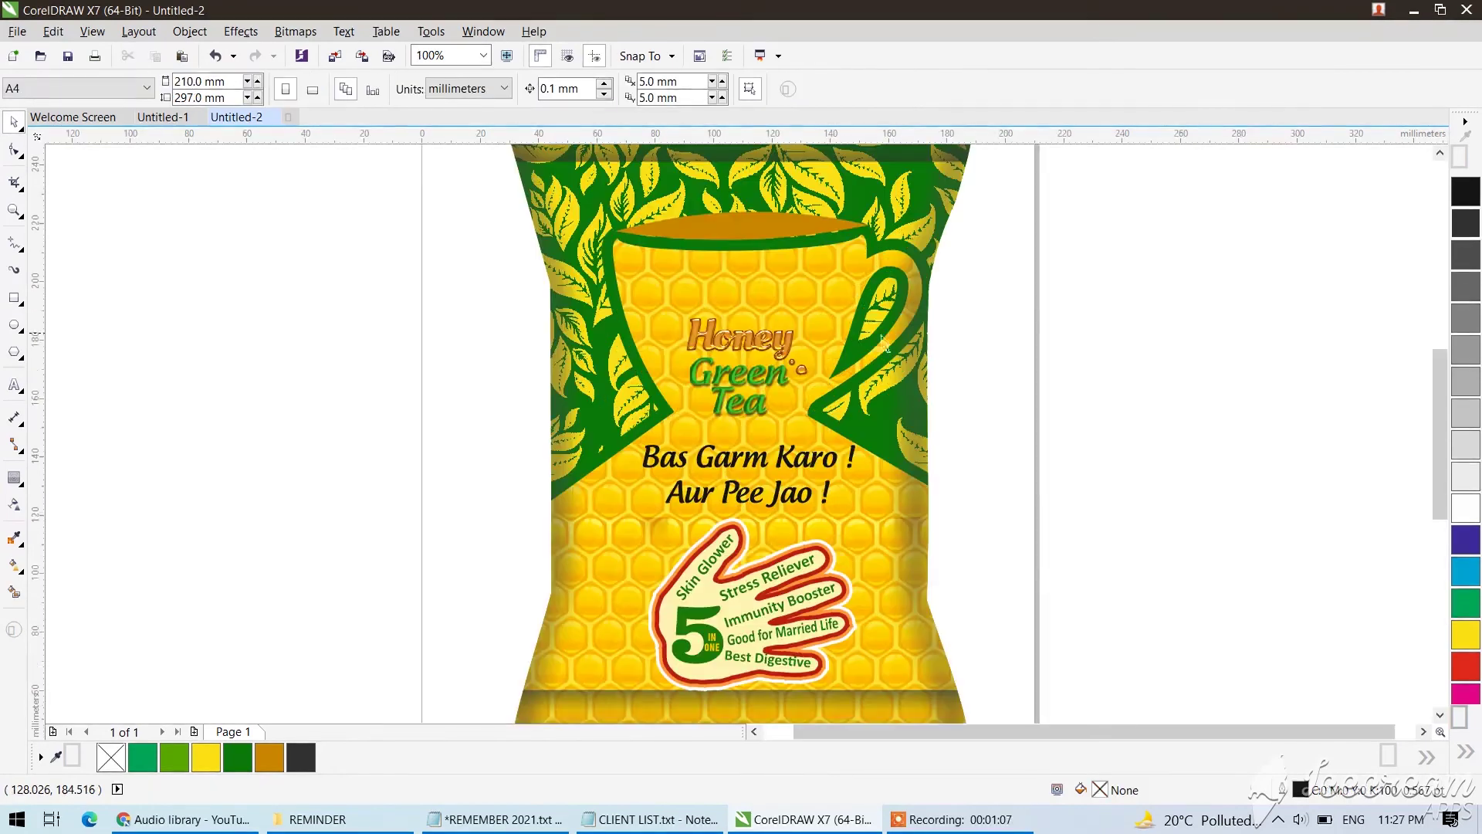
left_click(716, 409)
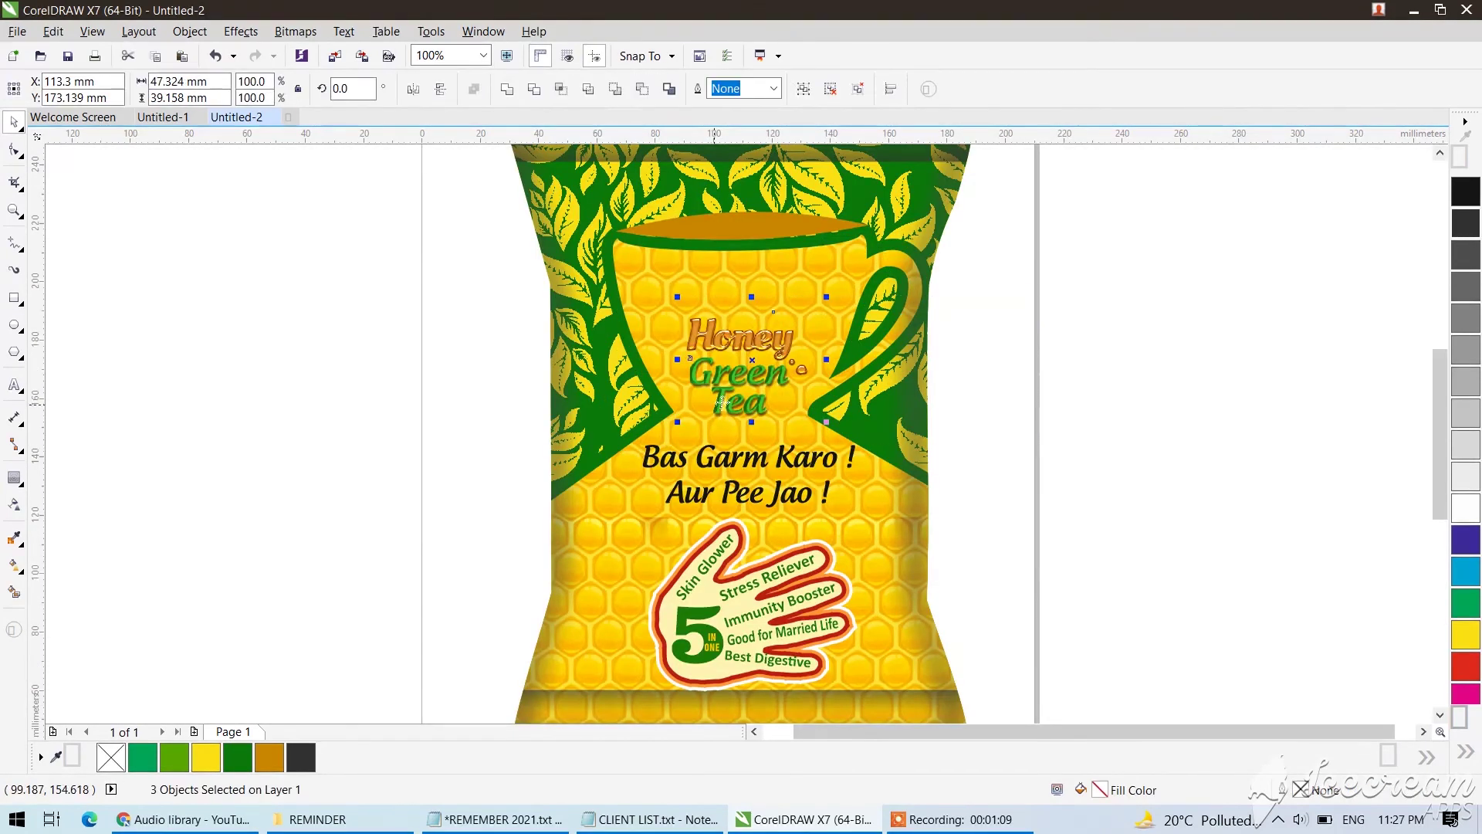
left_click_drag(734, 378, 735, 341)
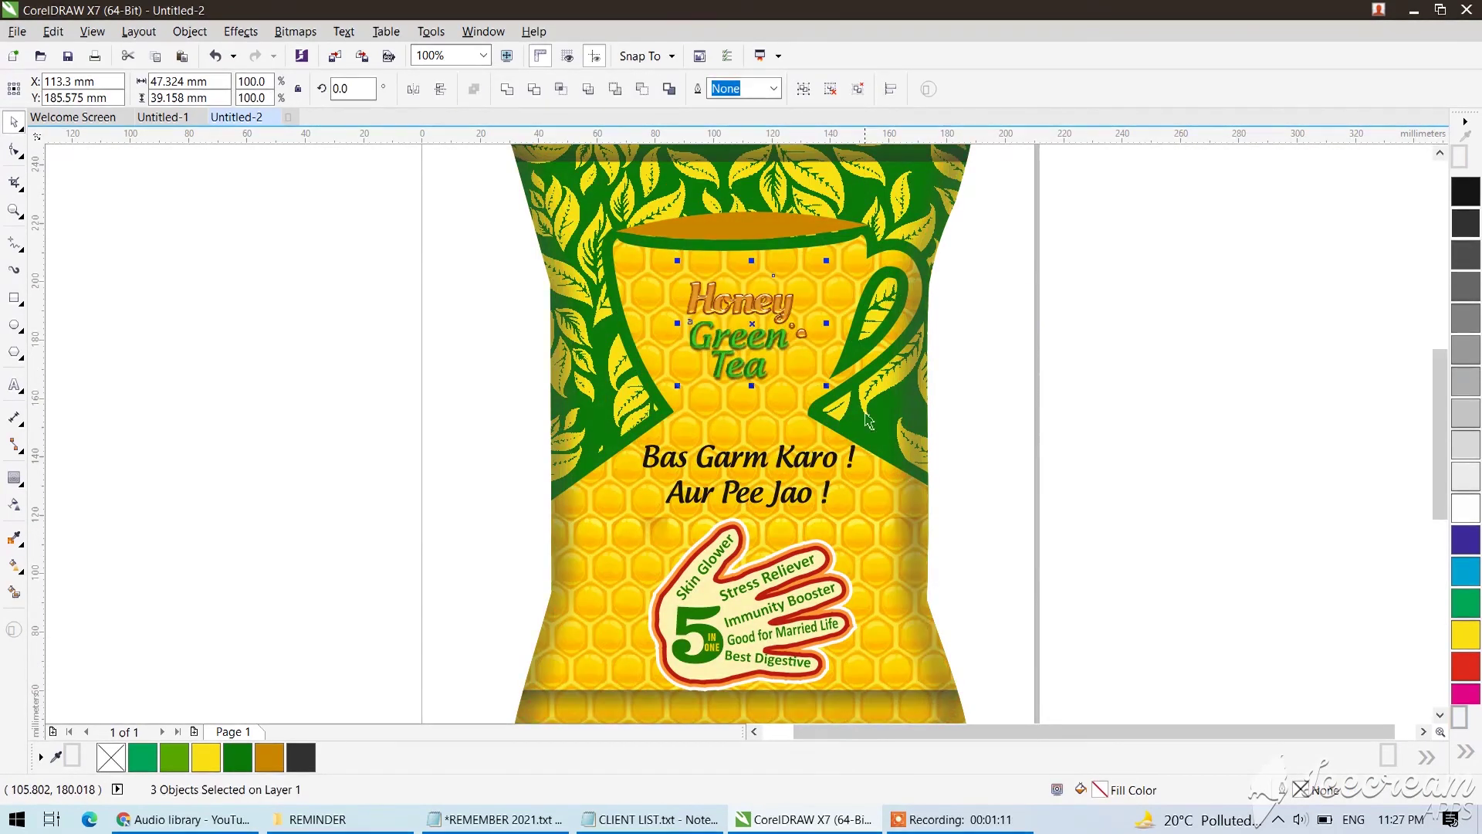
left_click_drag(828, 389, 873, 425)
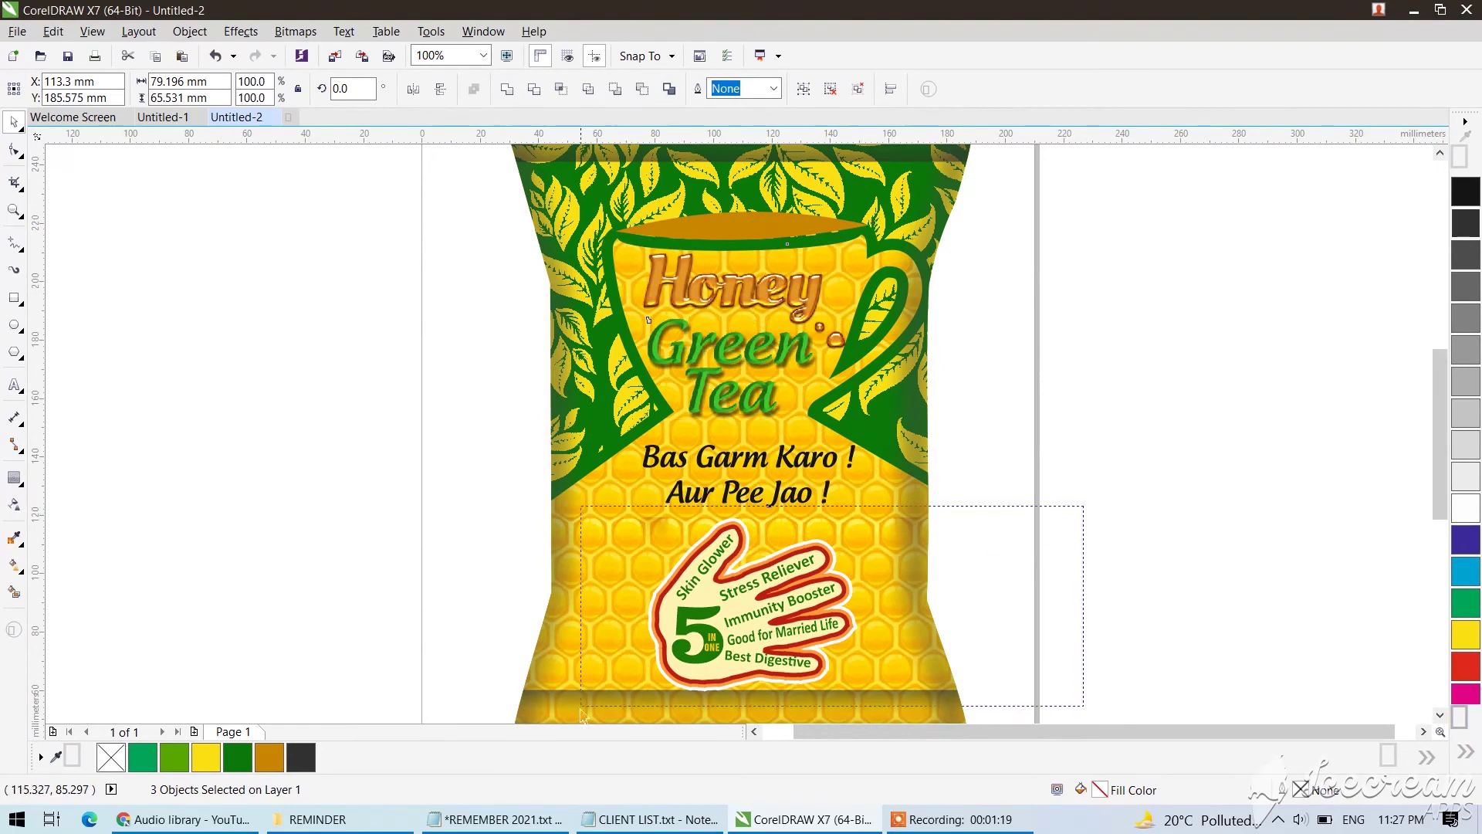
Resize the hand badge group to about 67 by 55 mm and move it up slightly under the tagline.
left_click_drag(865, 700, 857, 684)
left_click_drag(745, 632, 745, 620)
scroll(816, 529, "down", 1)
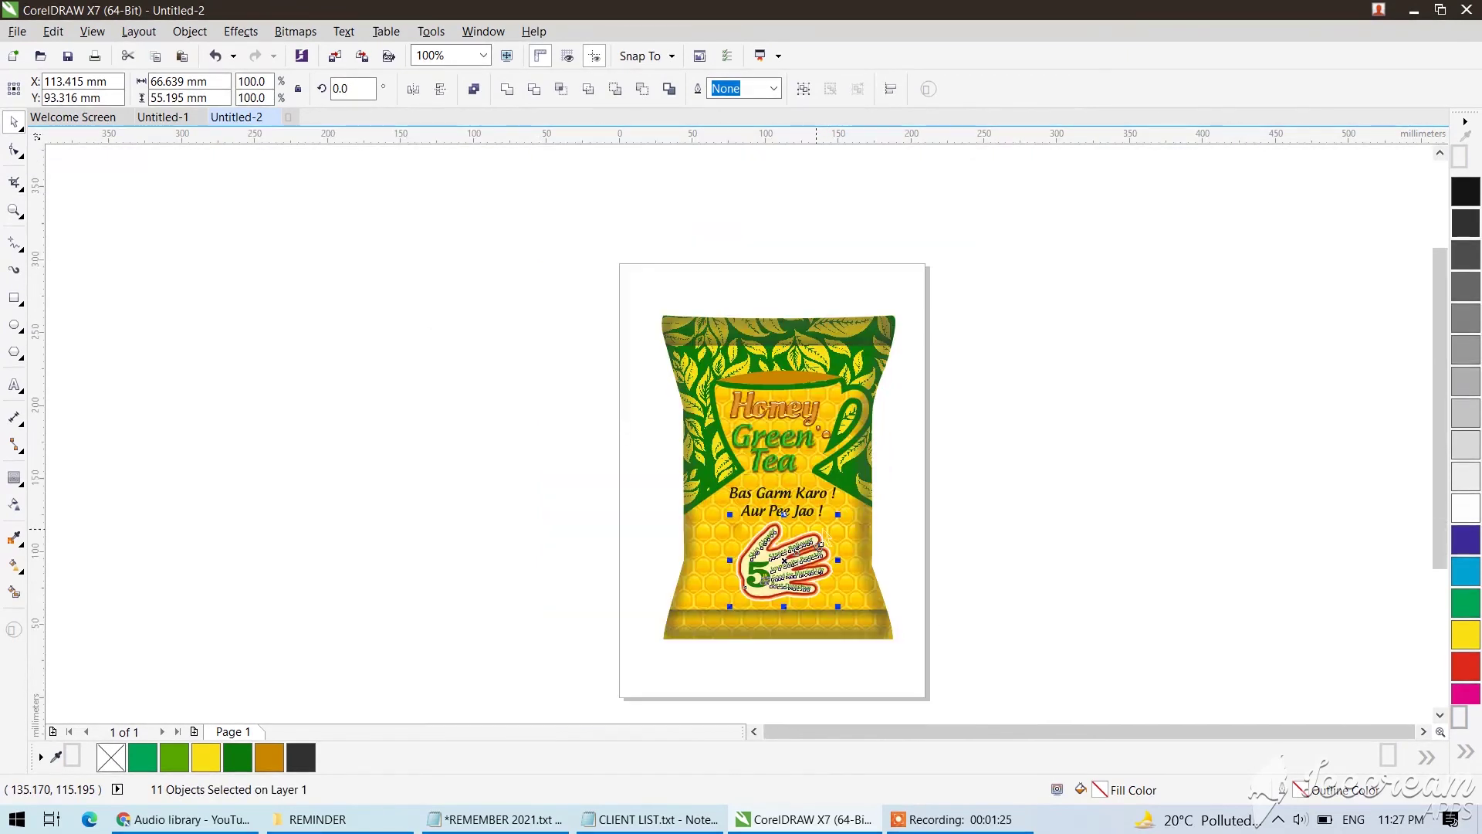
left_click(980, 404)
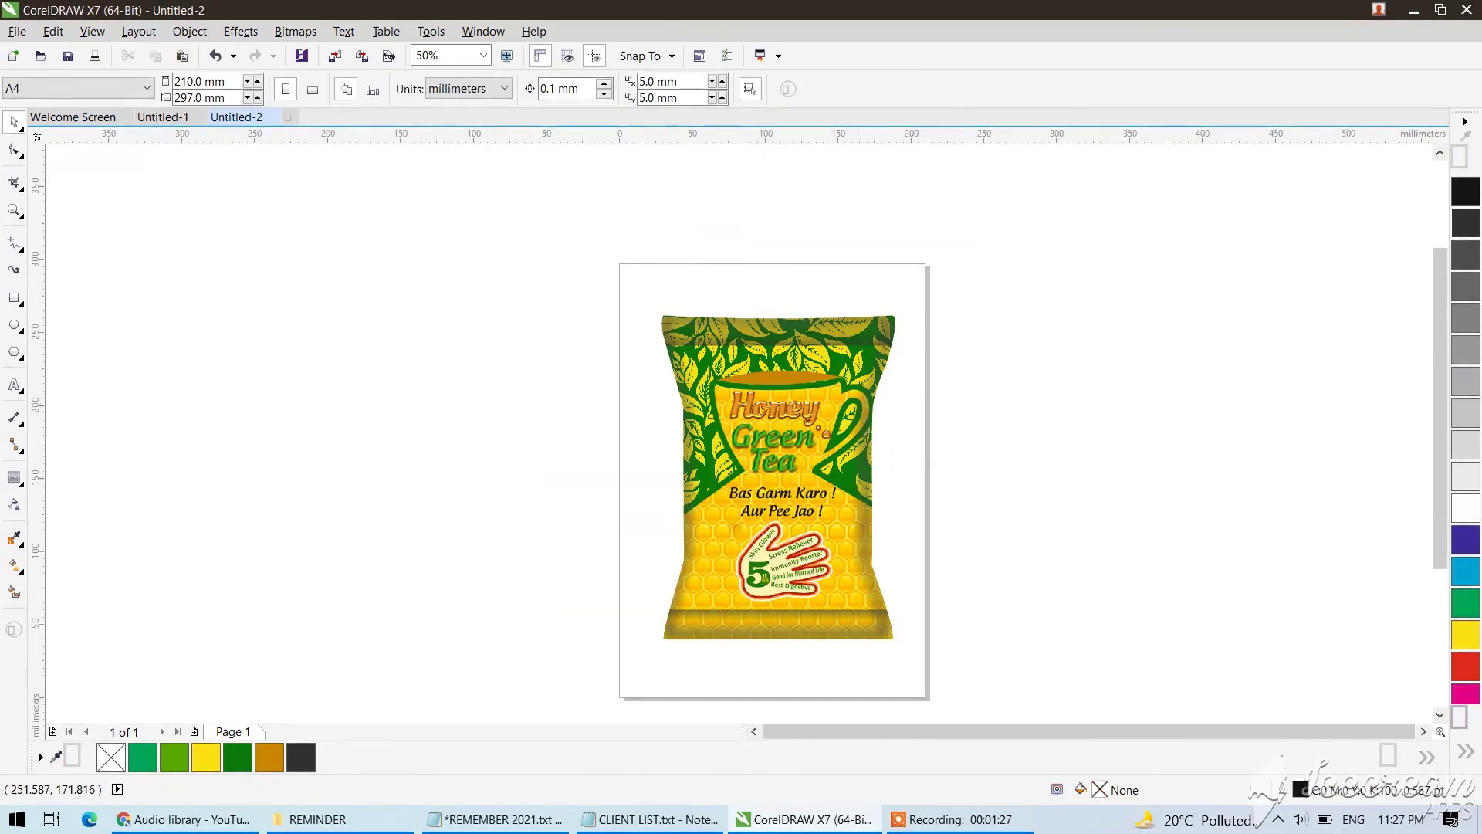
Adjust the shading bar at the pouch's lower end to a height of about 12 mm.
left_click(823, 632)
left_click_drag(778, 639, 780, 632)
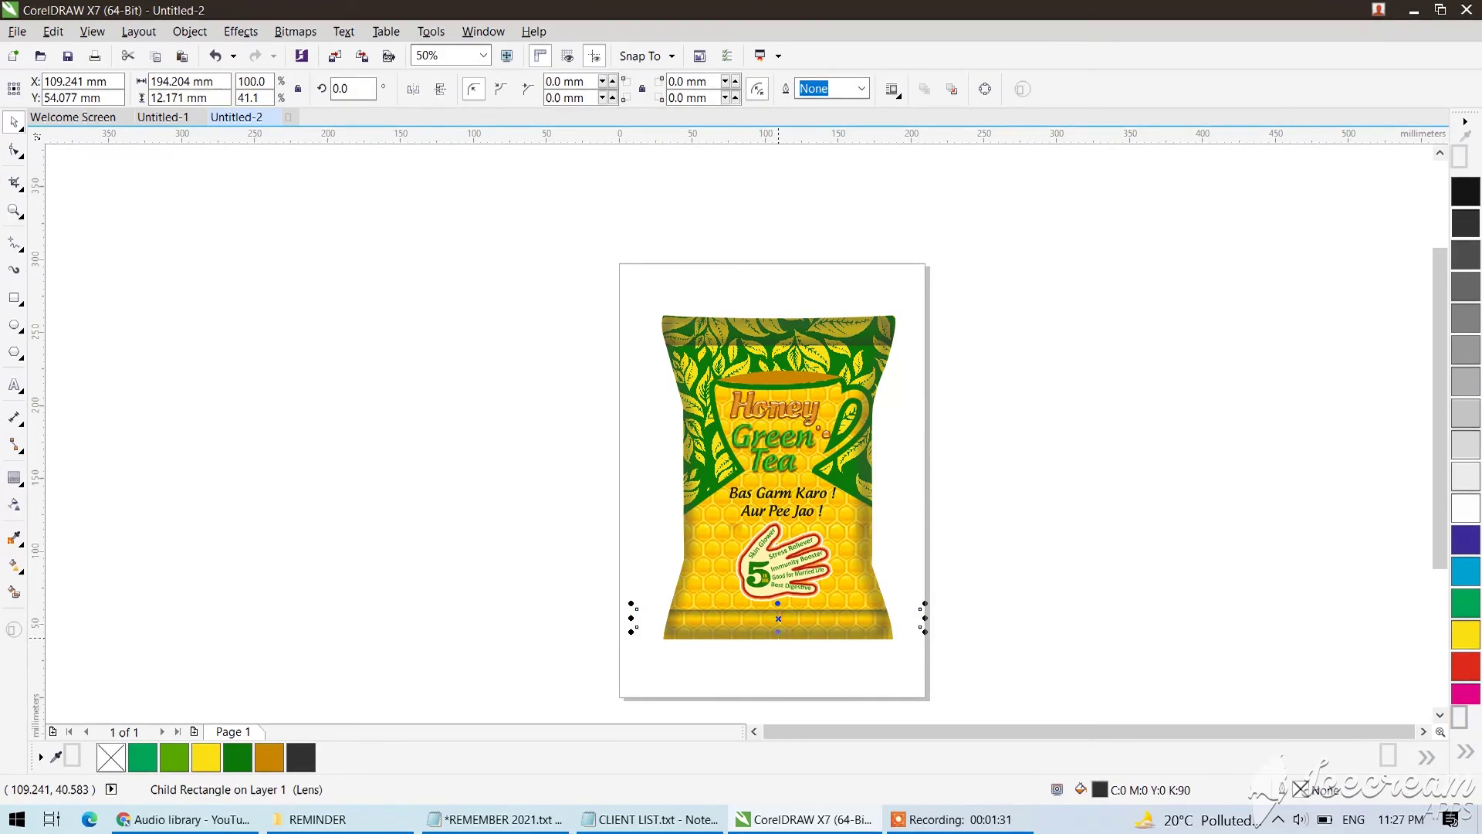
left_click_drag(785, 635, 779, 640)
left_click(778, 635)
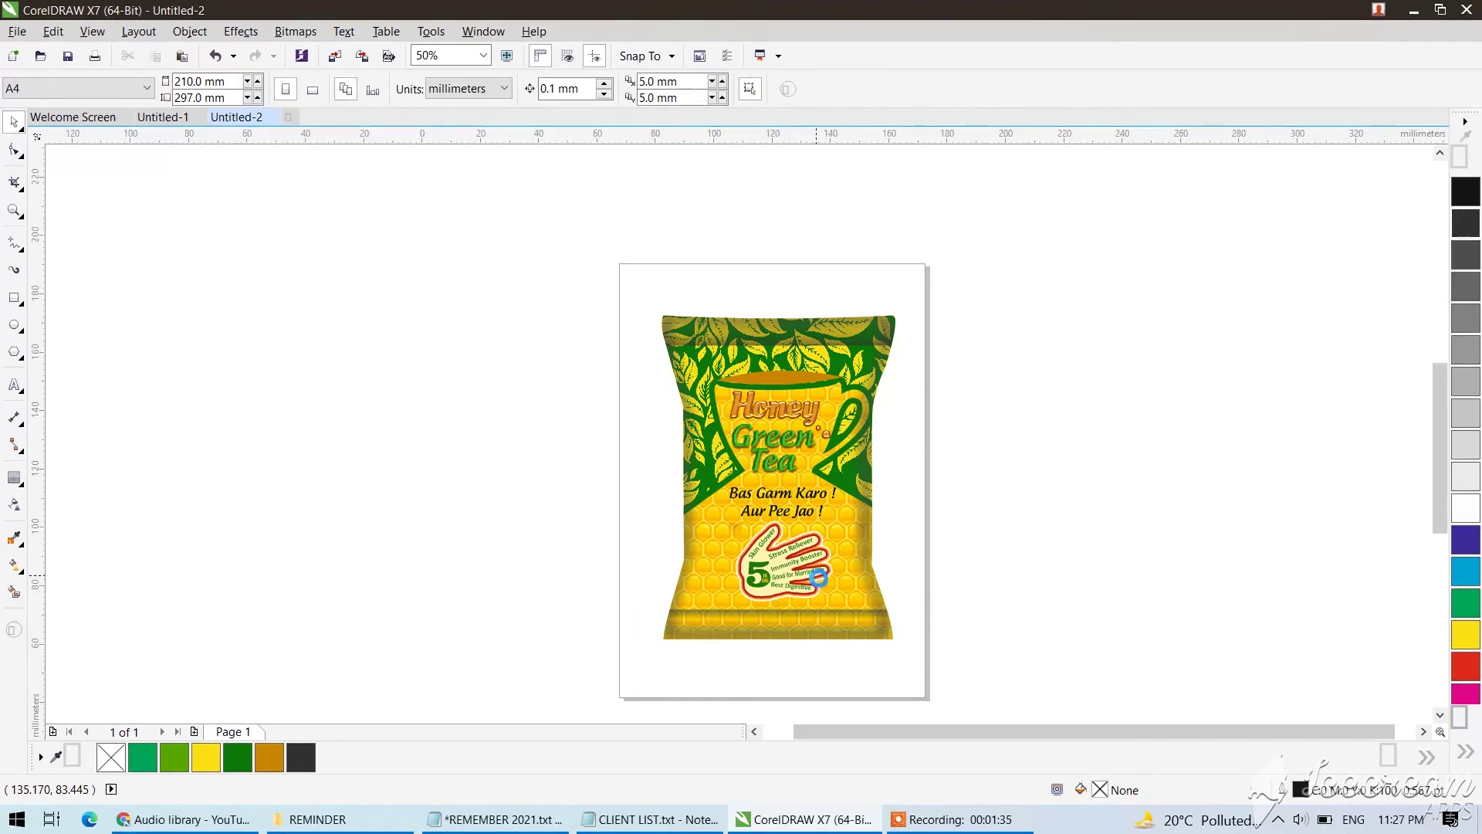
scroll(820, 587, "up", 1)
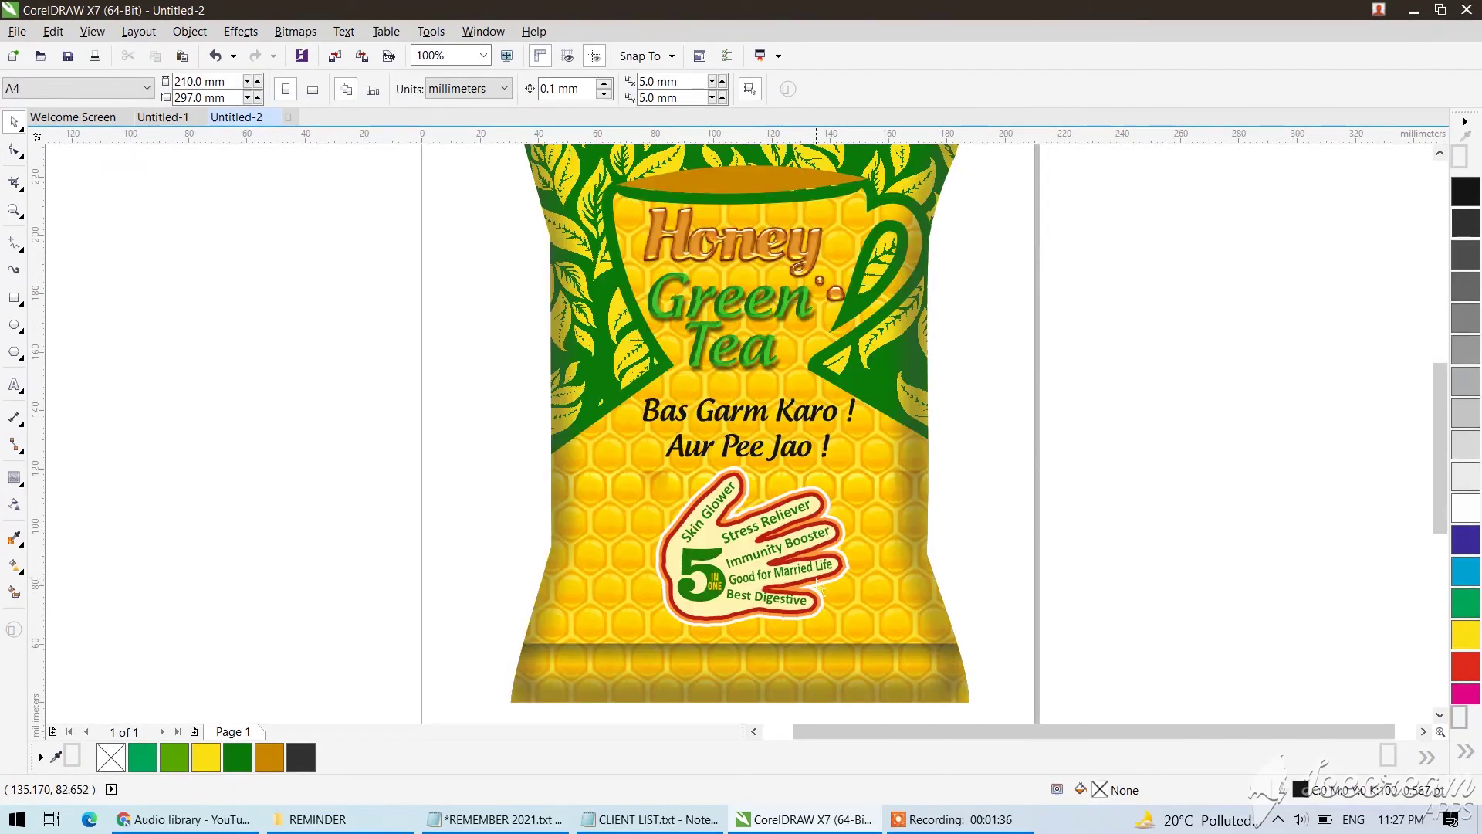
left_click(945, 820)
left_click(990, 795)
left_click(990, 795)
scroll(933, 315, "down", 1)
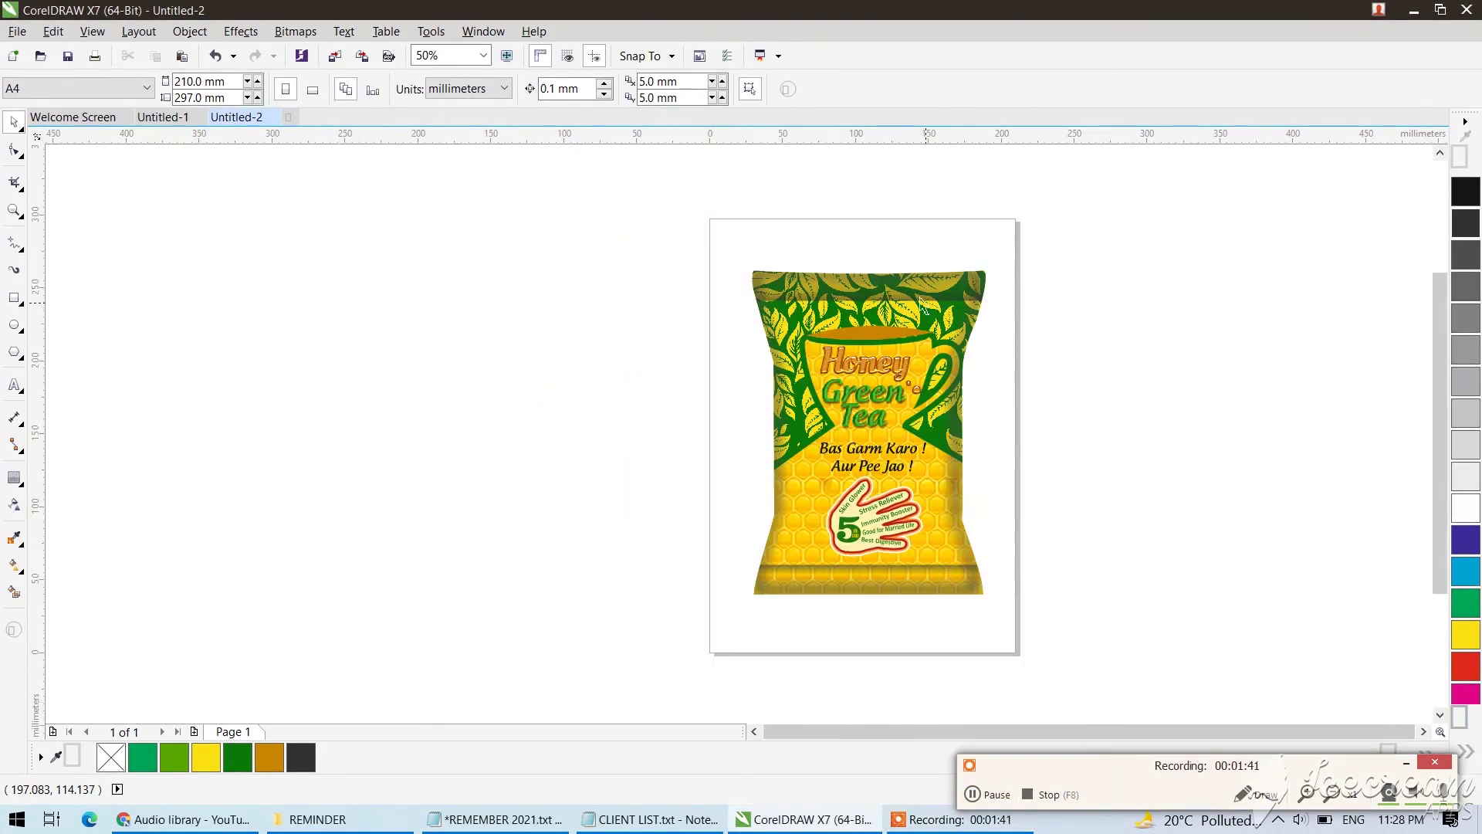
Try enlarging the tea surface inside the cup to about 16 mm high with a dark green fill, and undo it.
scroll(932, 315, "up", 1)
left_click(822, 373)
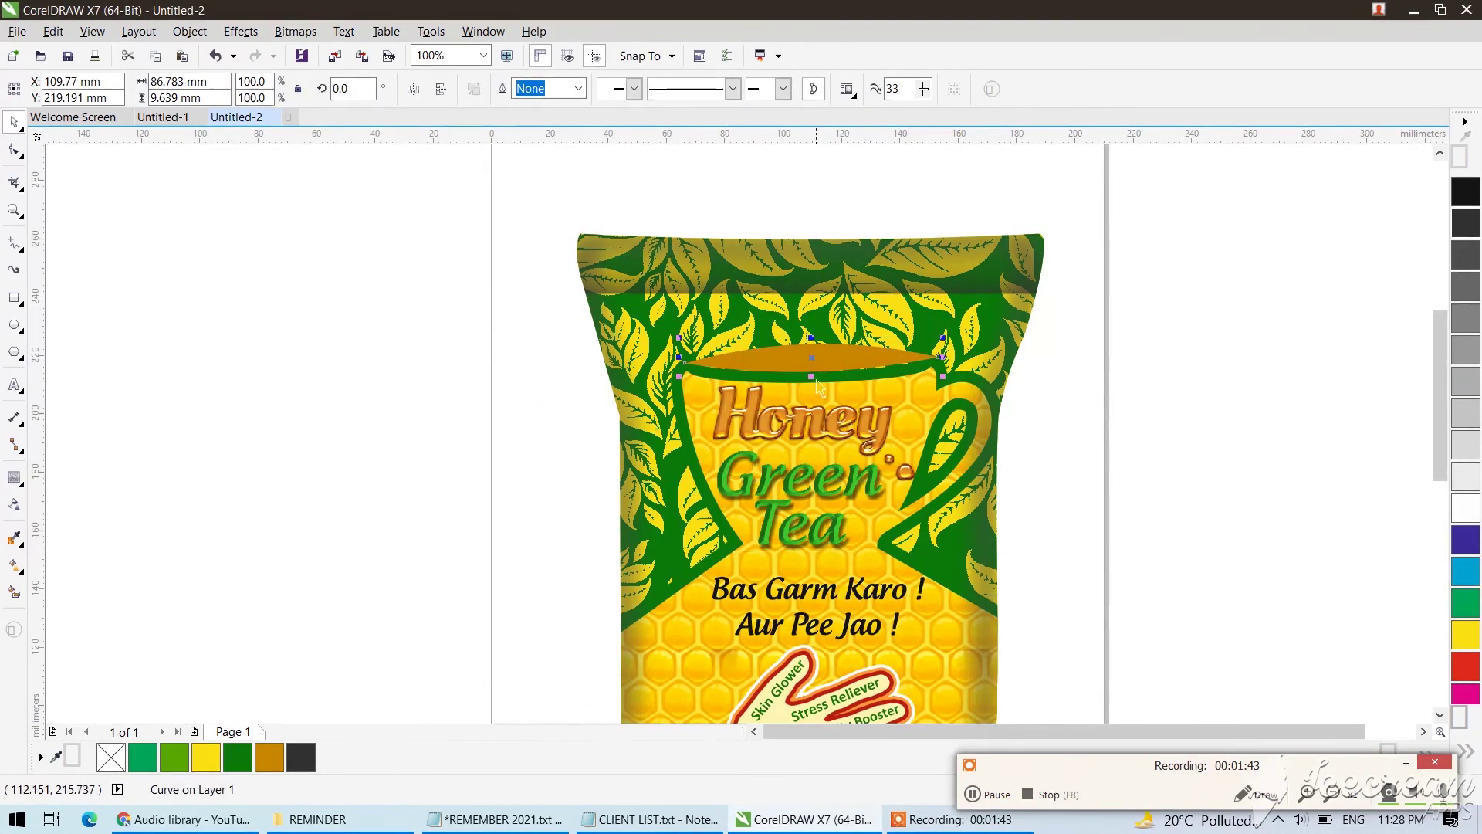
left_click_drag(814, 376, 814, 380)
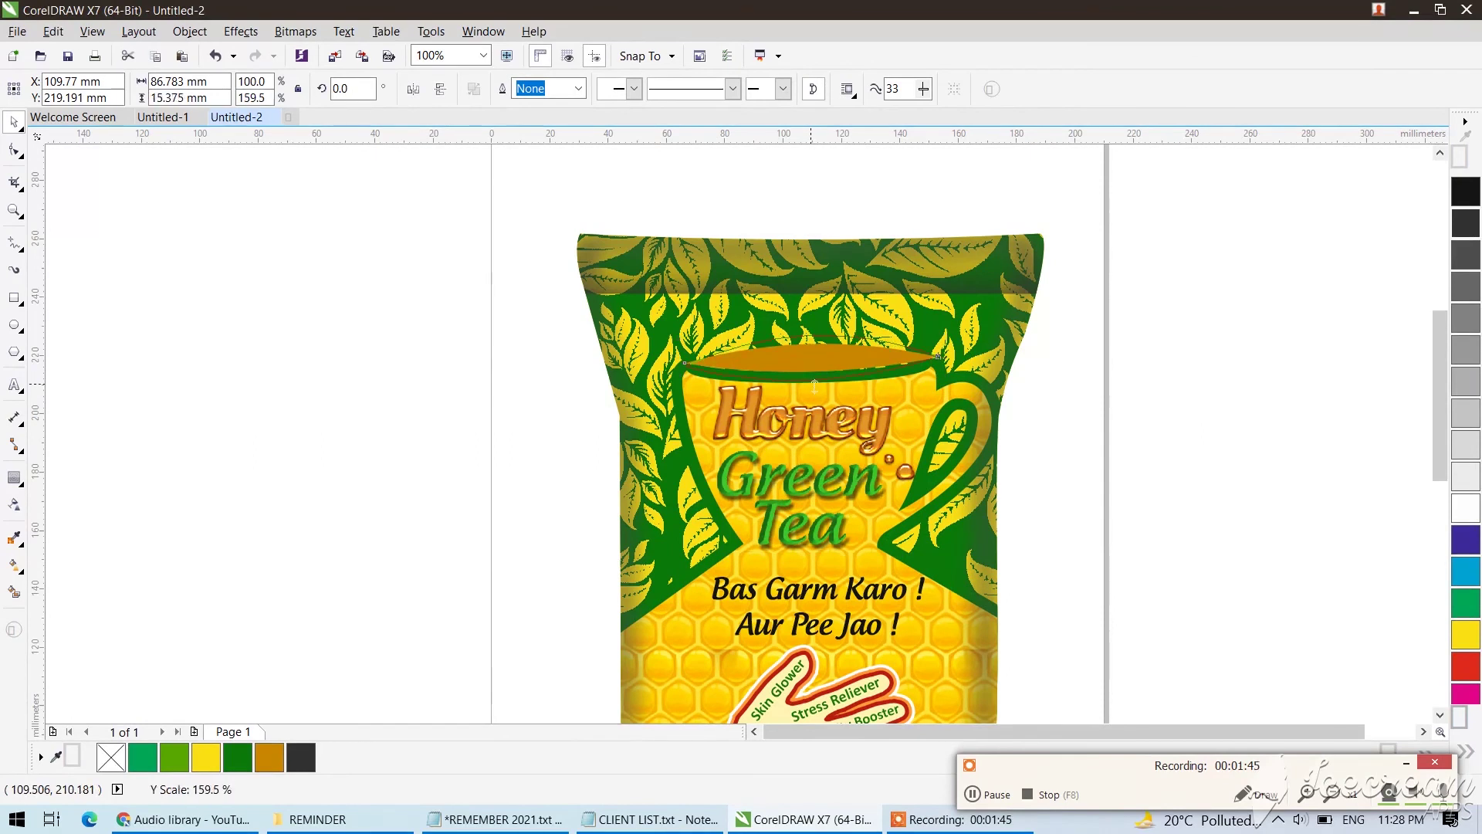
left_click(238, 758)
left_click(1246, 299)
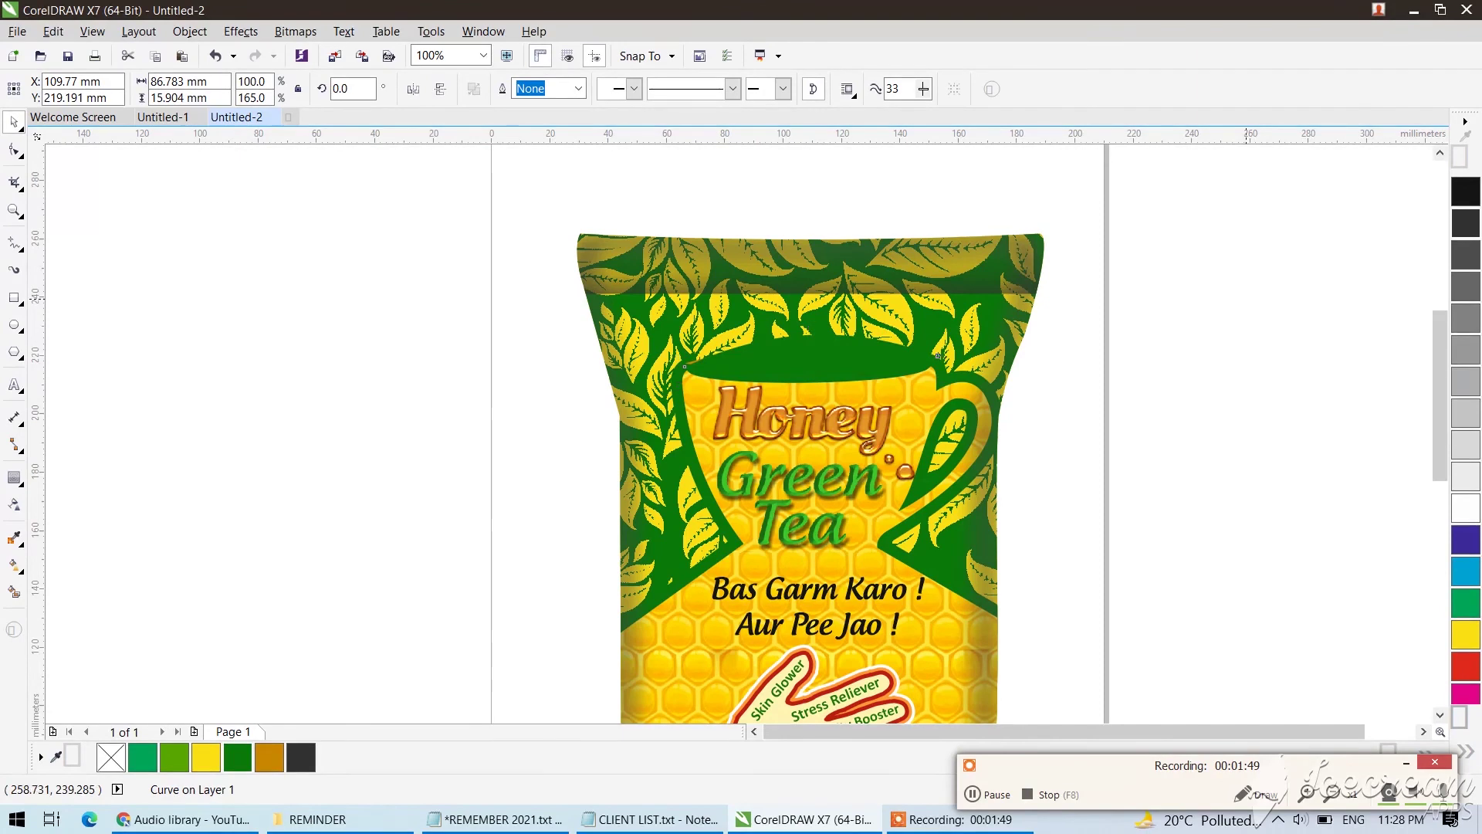
key("Escape")
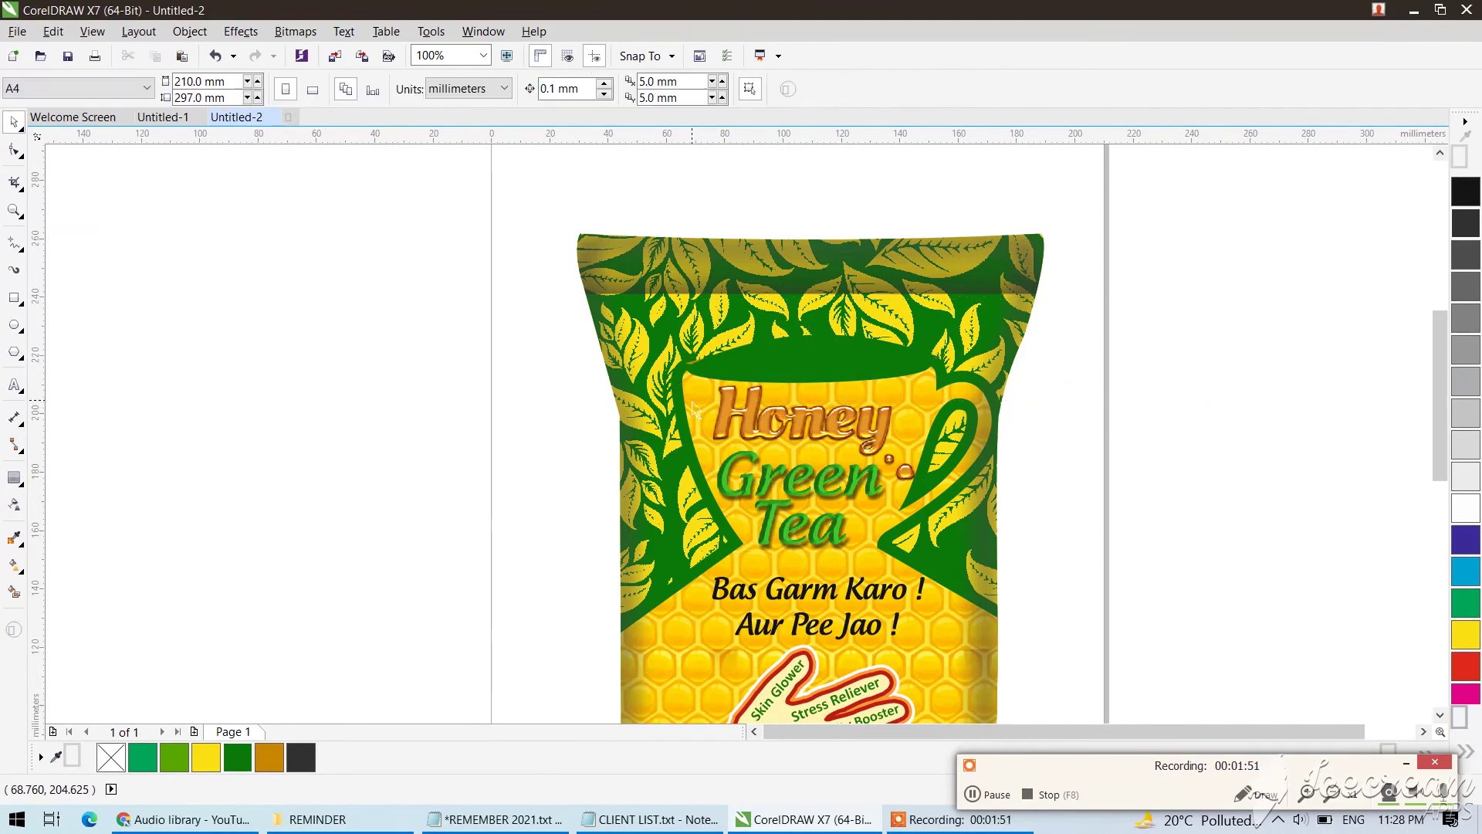
left_click(807, 370)
left_click(807, 370)
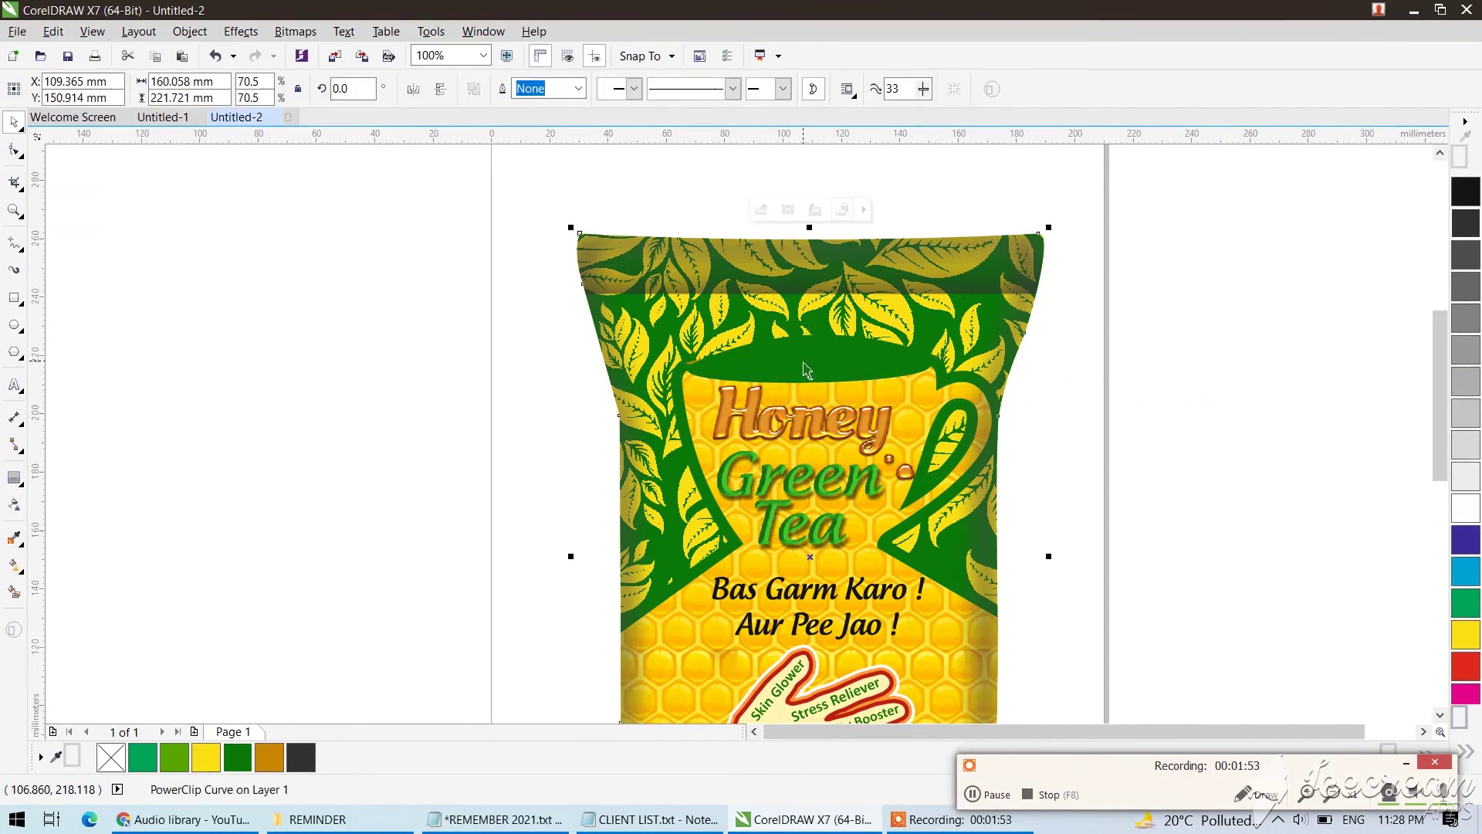
left_click(810, 362, "alt")
left_click(811, 362, "alt")
left_click_drag(810, 362, 826, 362)
key("ctrl+z")
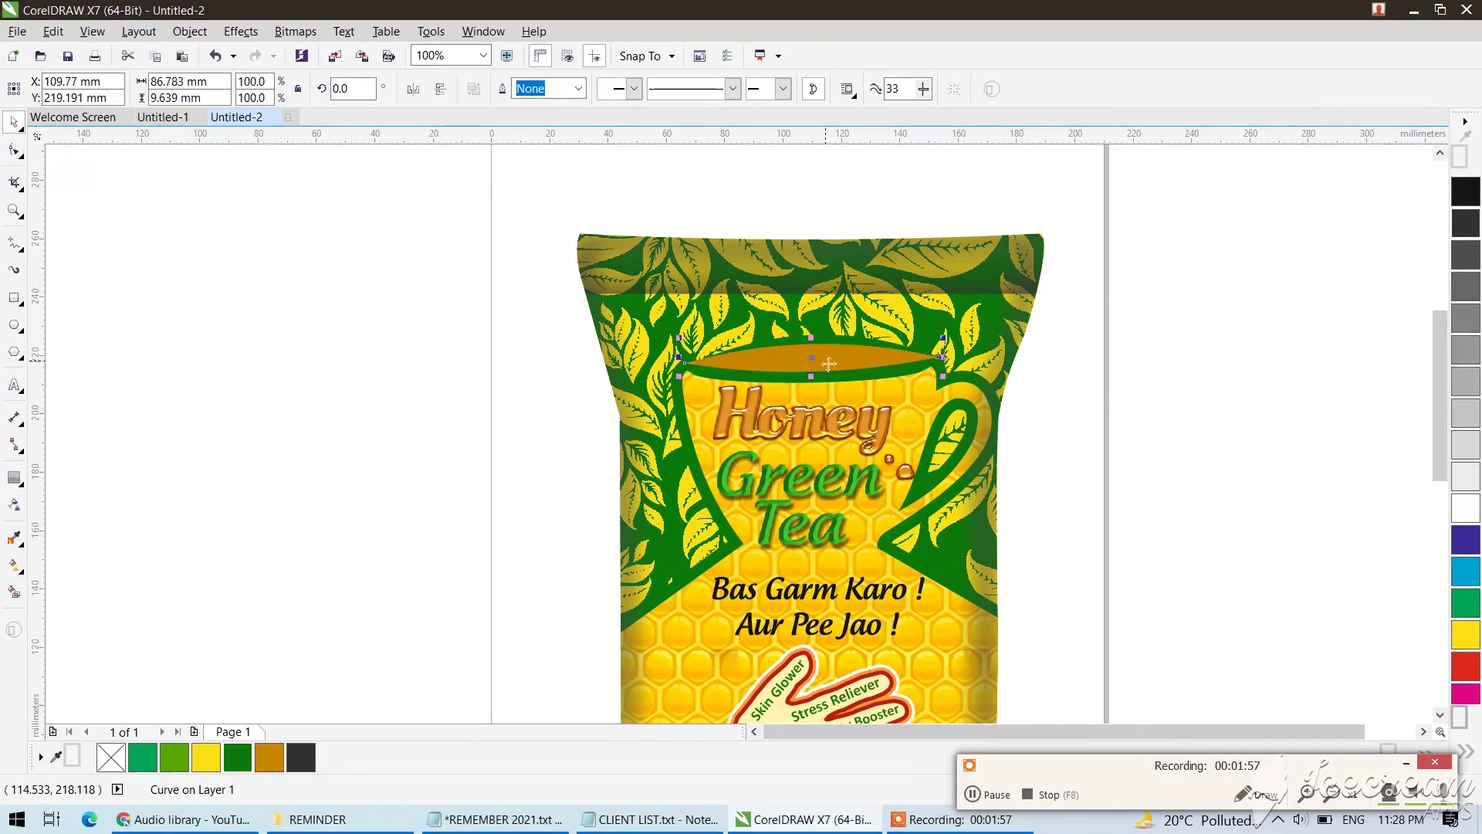
scroll(764, 421, "down", 2)
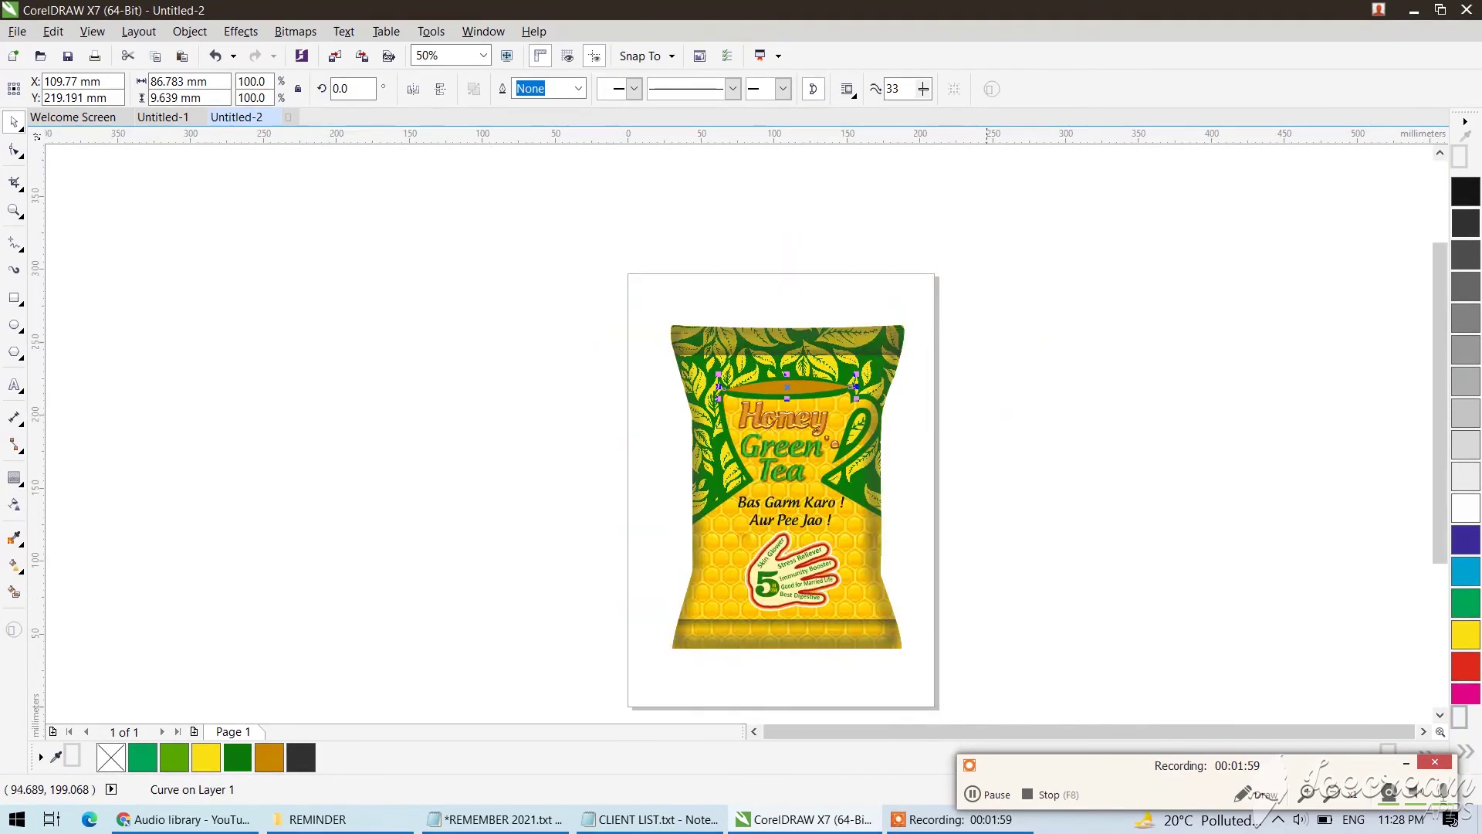
key("Escape")
Draw a slim triangular wedge about 39 by 47 mm beside the hand badge's thumb and fill it white without an outline.
scroll(766, 634, "up", 2)
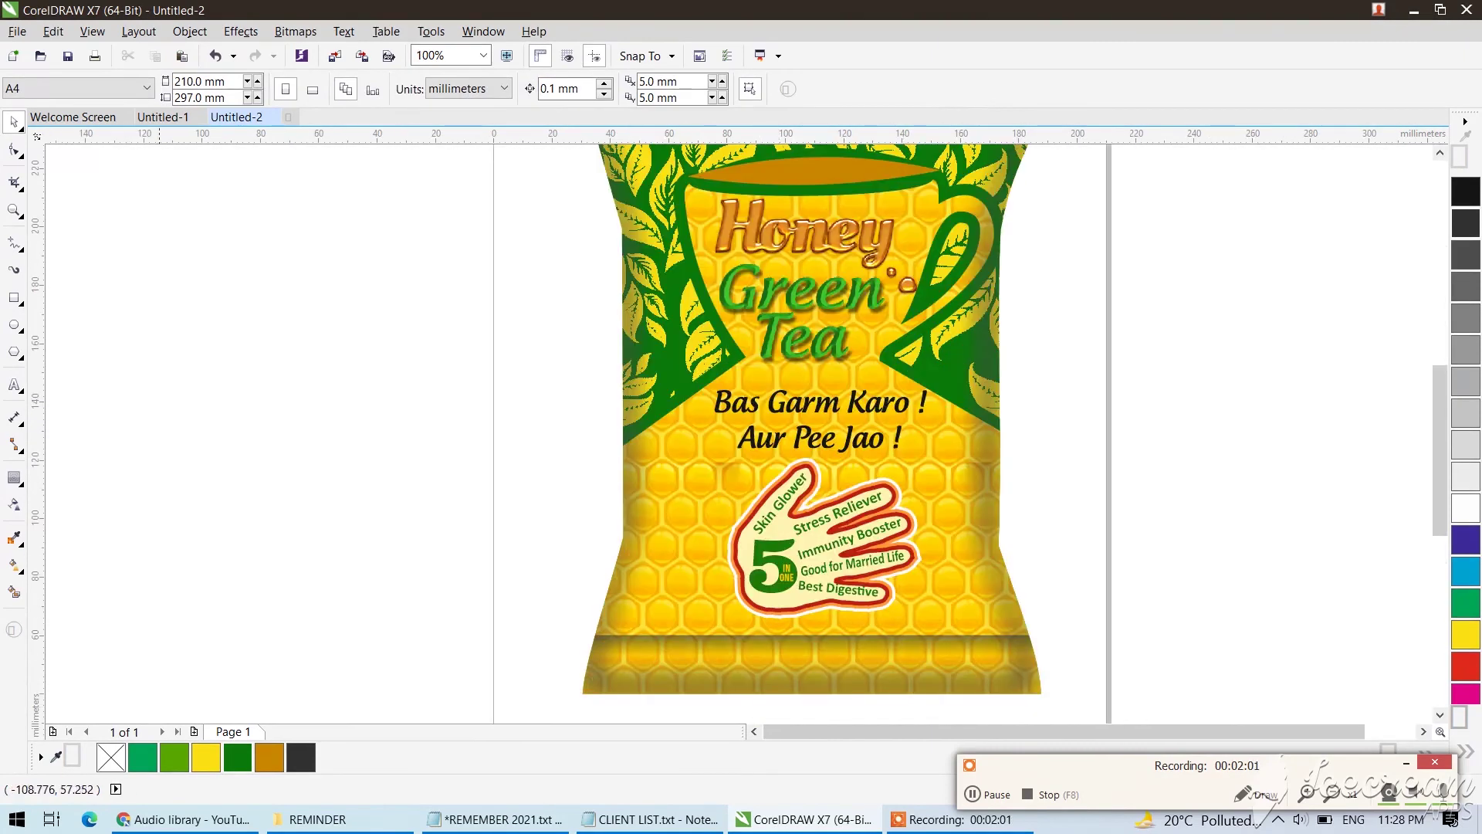
left_click(14, 244)
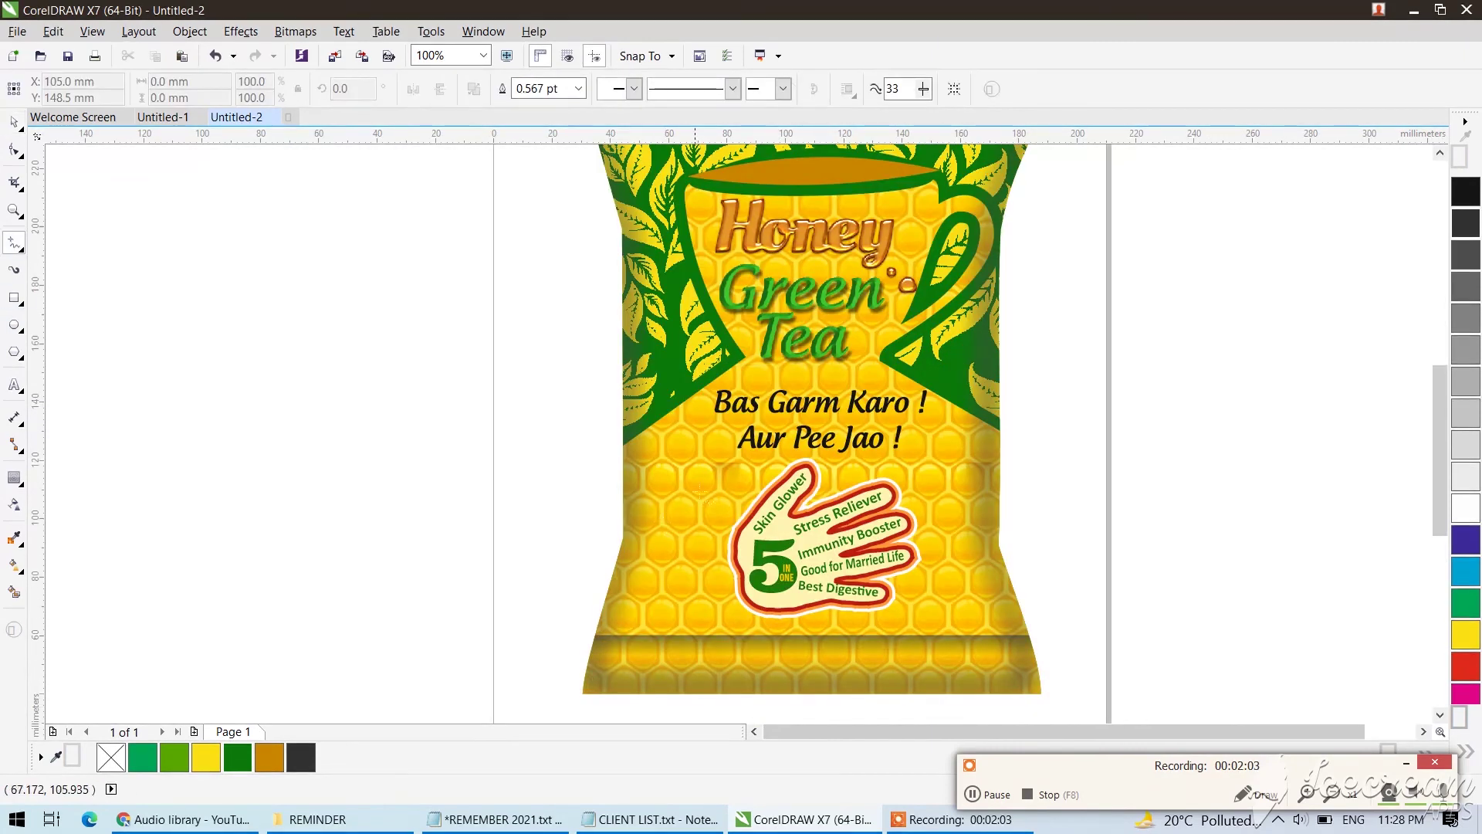
double_click(610, 622)
left_click(724, 507)
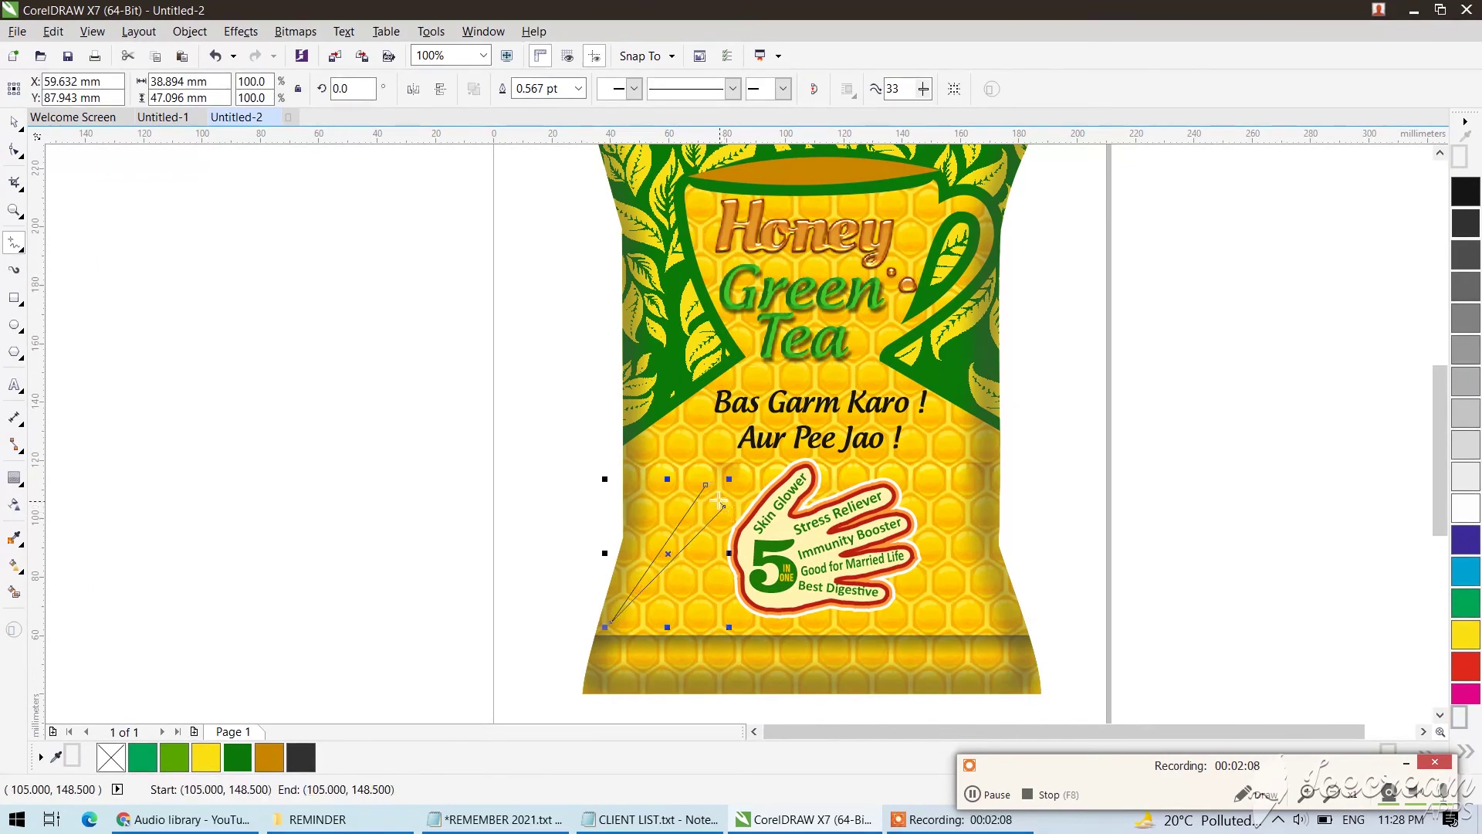
left_click(1465, 508)
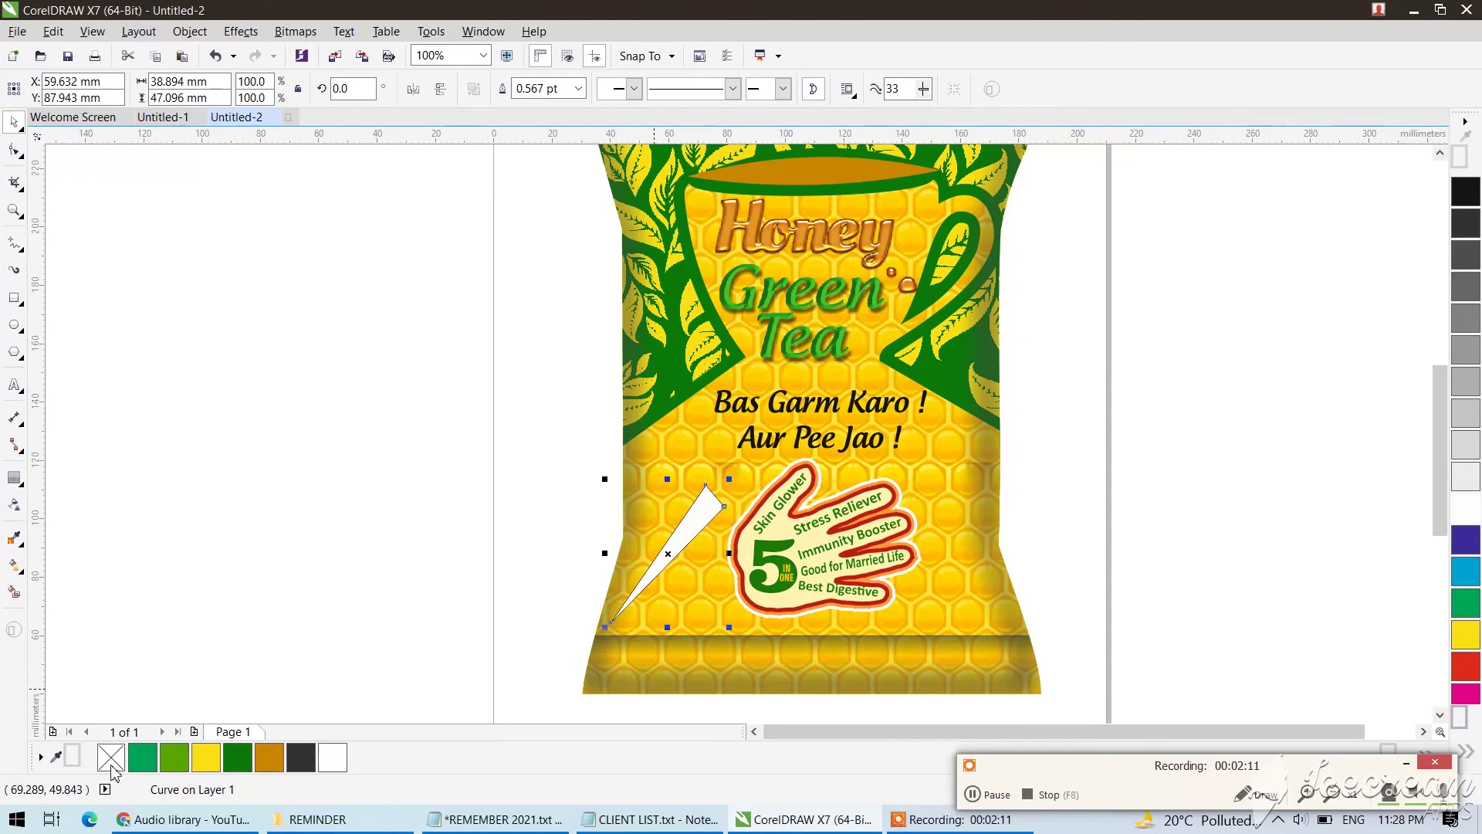
Convert the white wedge to a 200 dpi grayscale bitmap with transparent background and soften it with a Gaussian blur.
left_click(295, 31)
left_click(328, 245)
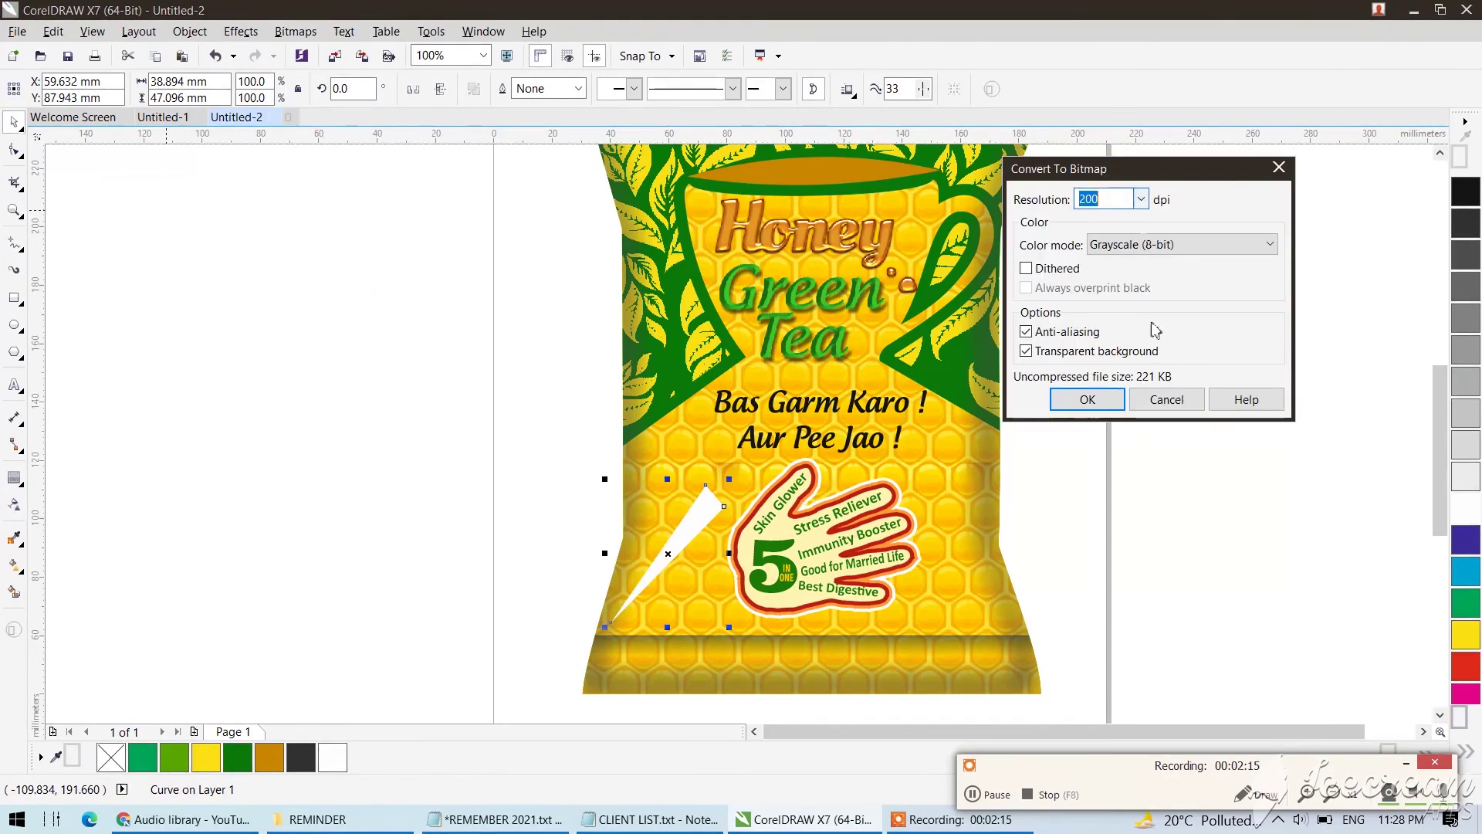
left_click(1087, 399)
left_click(301, 35)
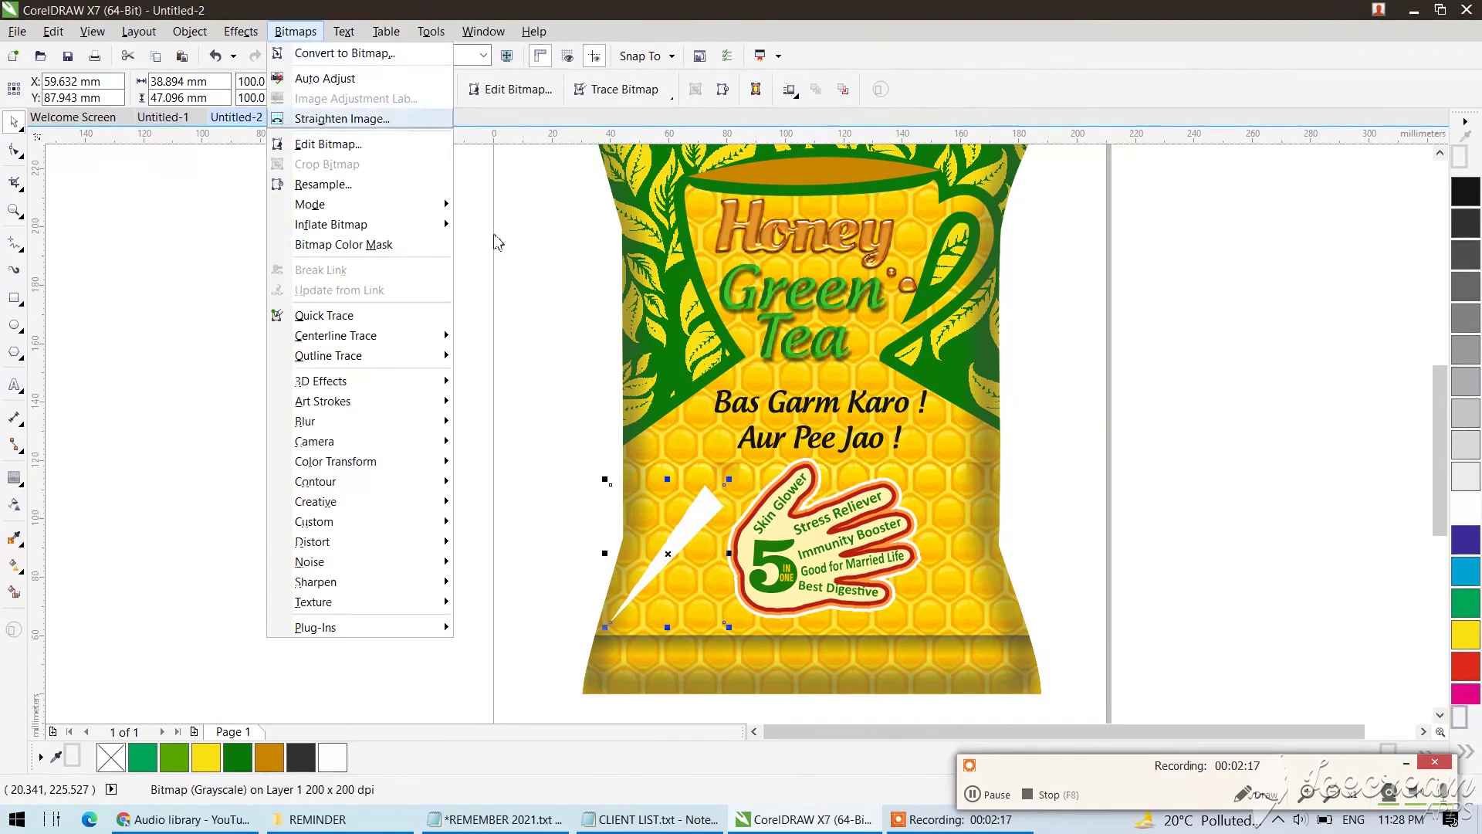
mouse_move(385, 424)
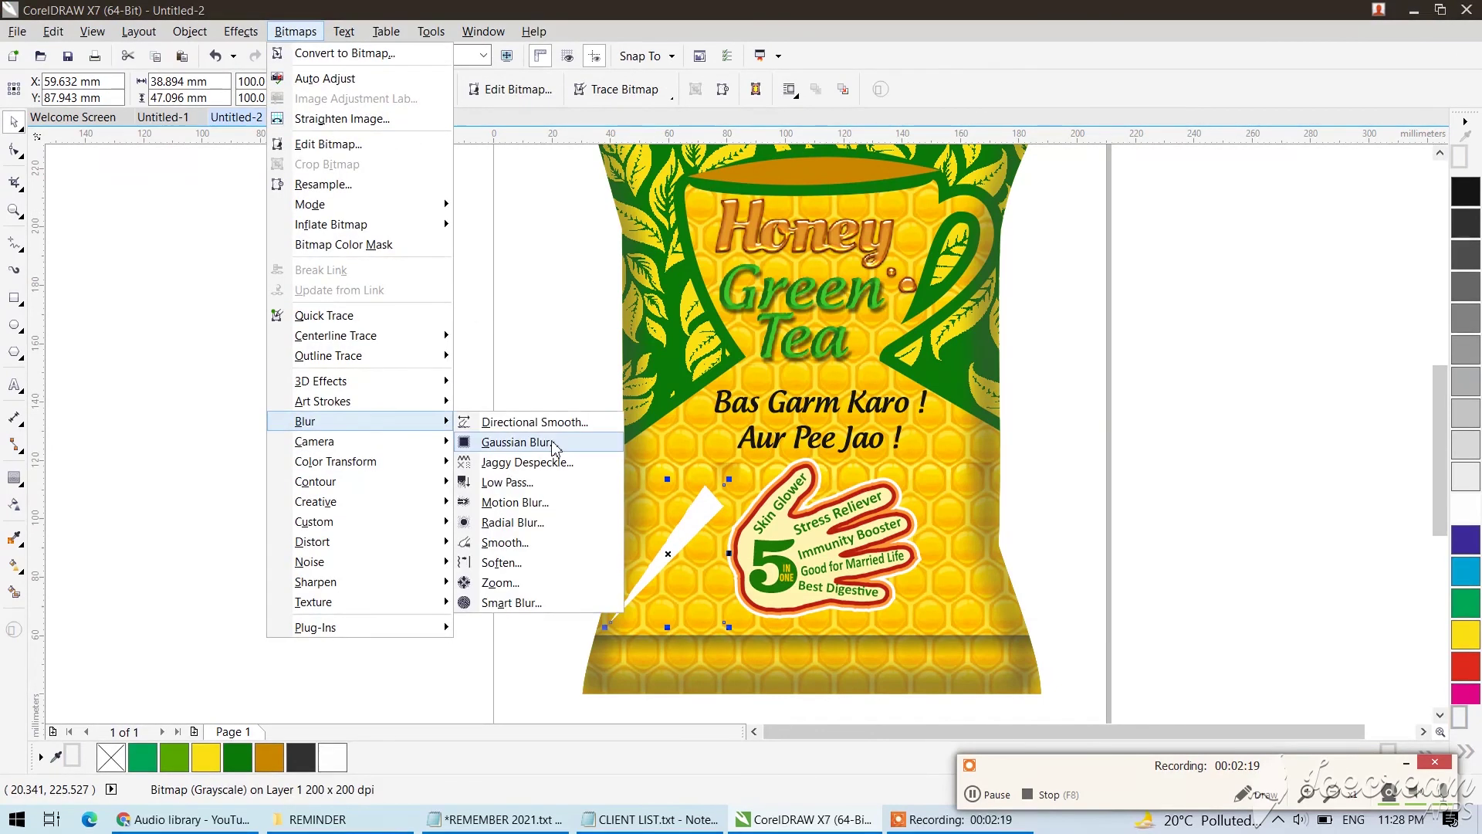
left_click(518, 442)
mouse_move(606, 394)
left_mouse_down()
mouse_move(655, 392)
mouse_move(632, 391)
left_mouse_up()
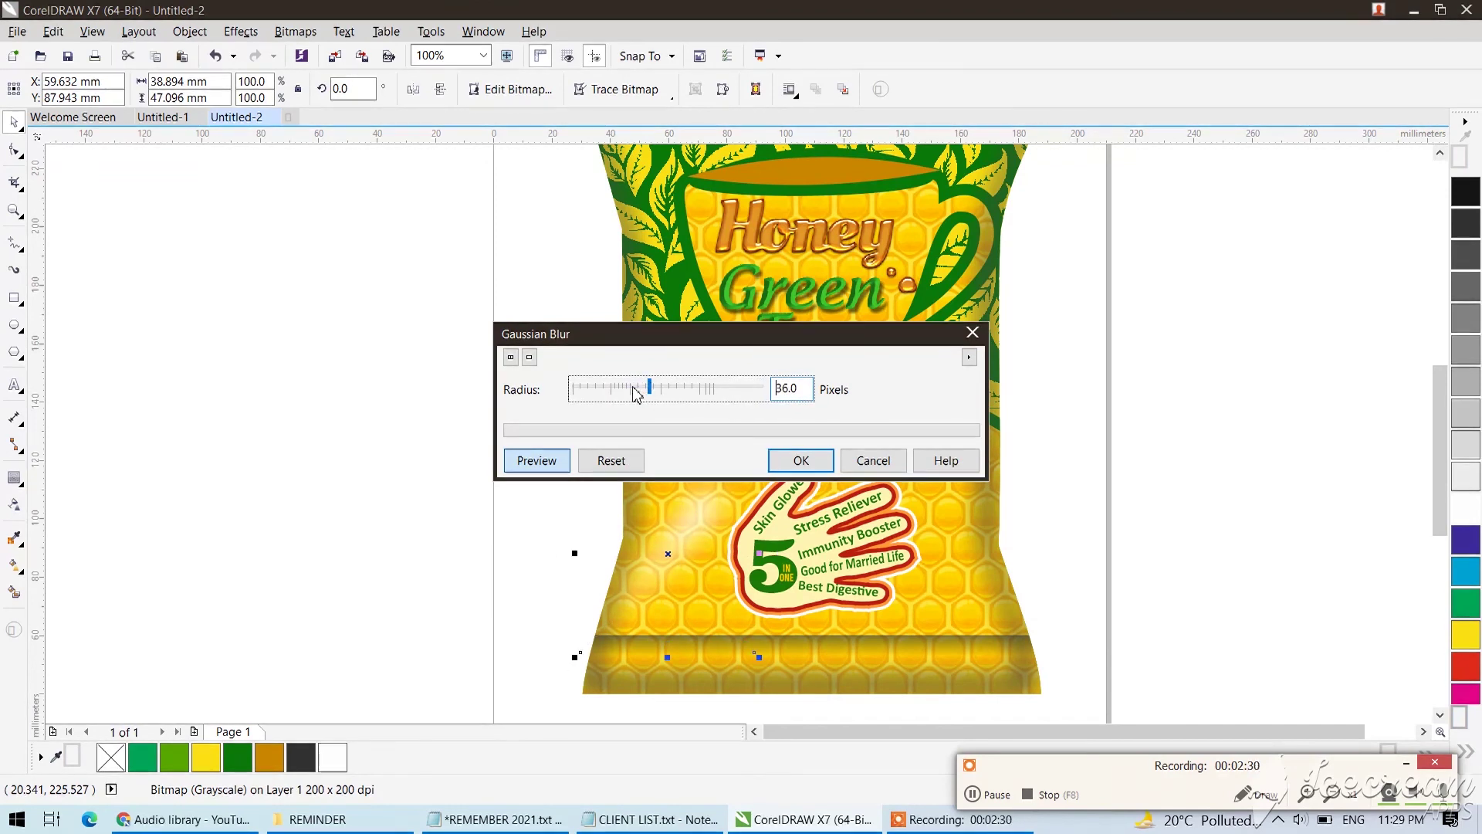
left_click(819, 470)
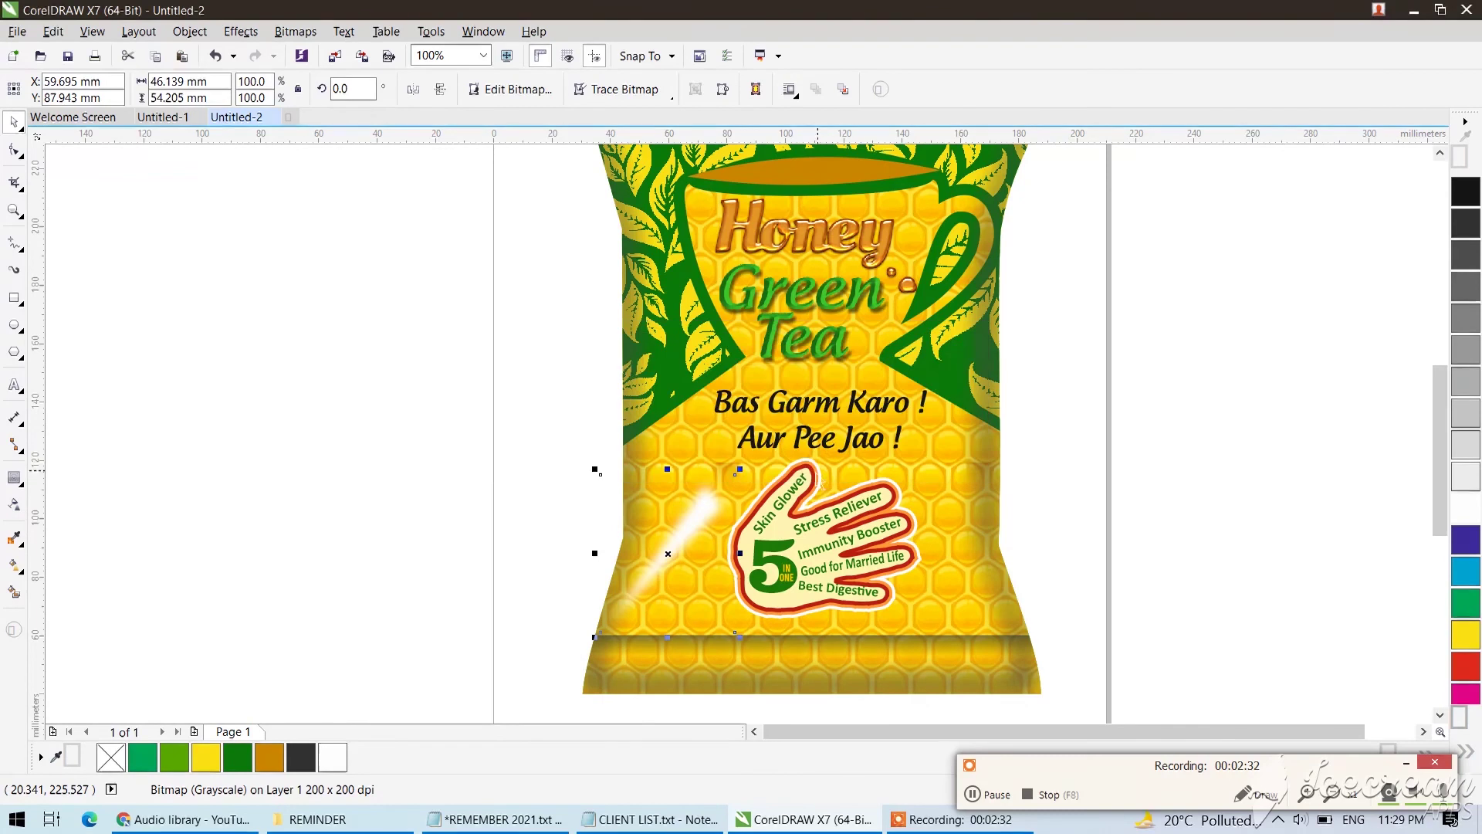
Fade the highlight's wide upper end with a gradient transparency and enlarge it to about 64 by 75 mm.
left_click(12, 508)
left_click_drag(691, 515, 715, 495)
key("space")
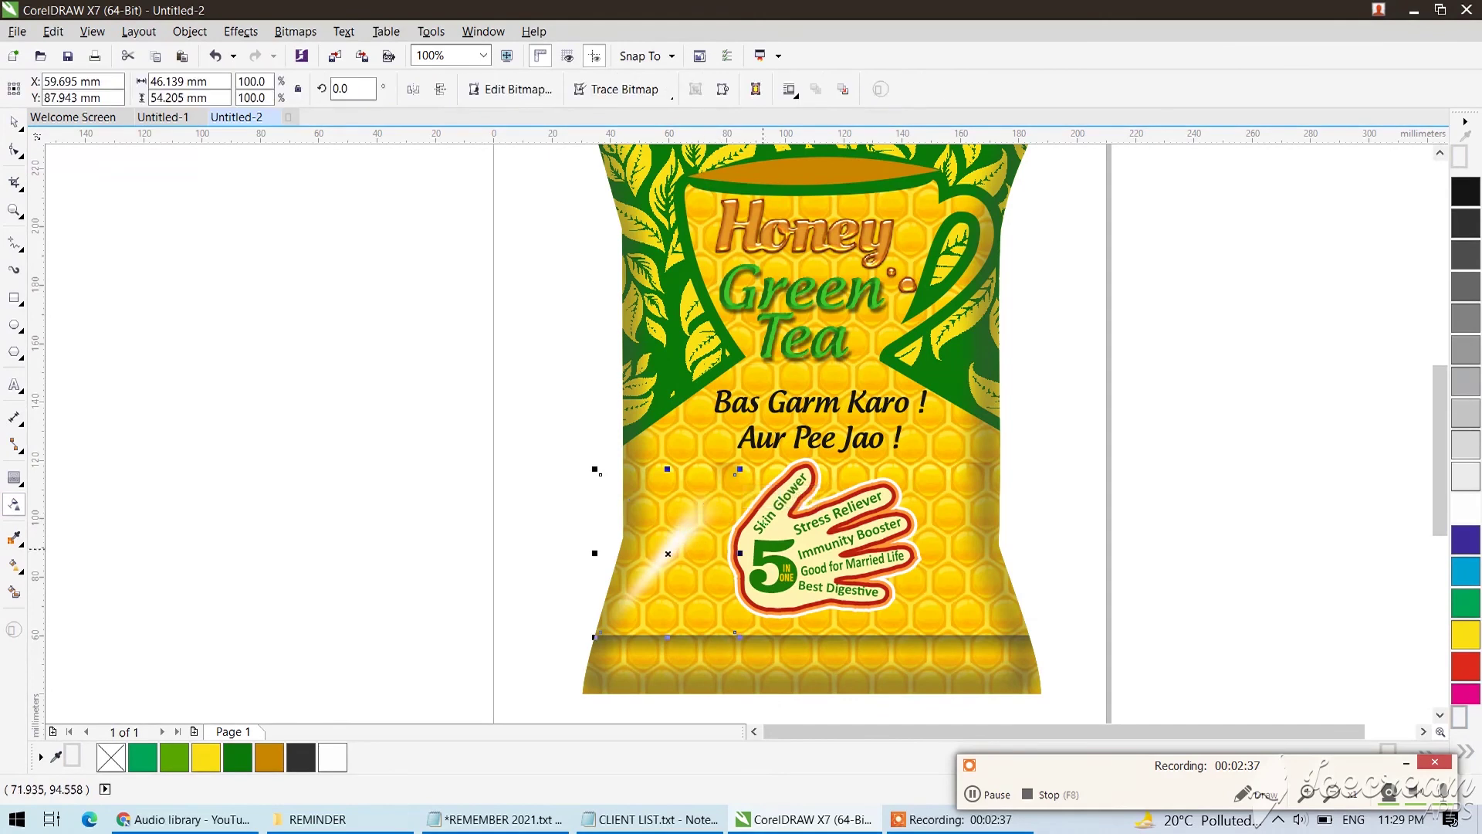
left_click_drag(739, 472, 764, 442)
left_click_drag(687, 532, 699, 526)
left_click_drag(762, 444, 763, 443)
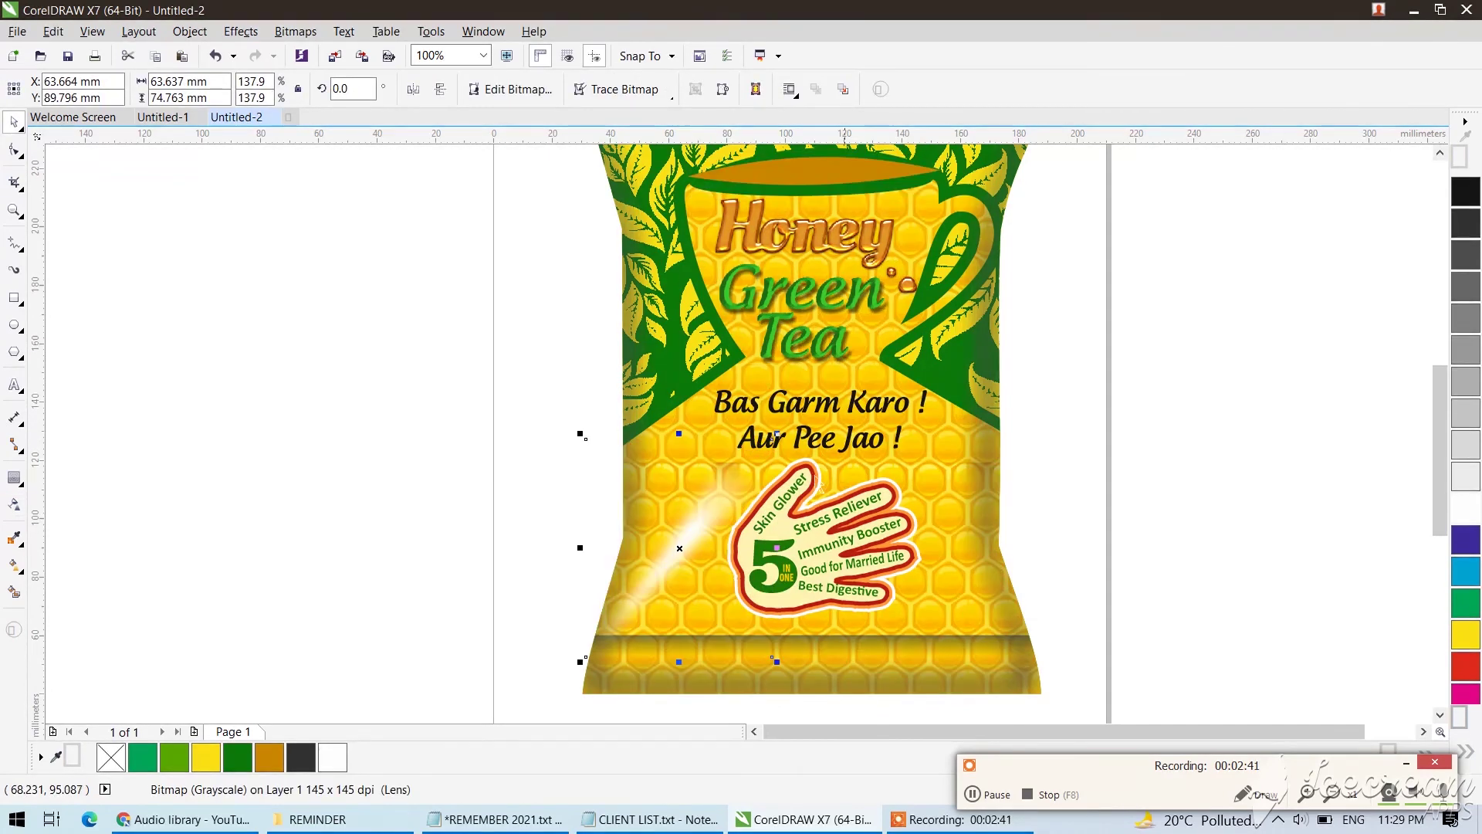
Convert the faded highlight to a 200 dpi RGB Color (24-bit) bitmap with anti-aliasing and transparent background.
left_click(296, 31)
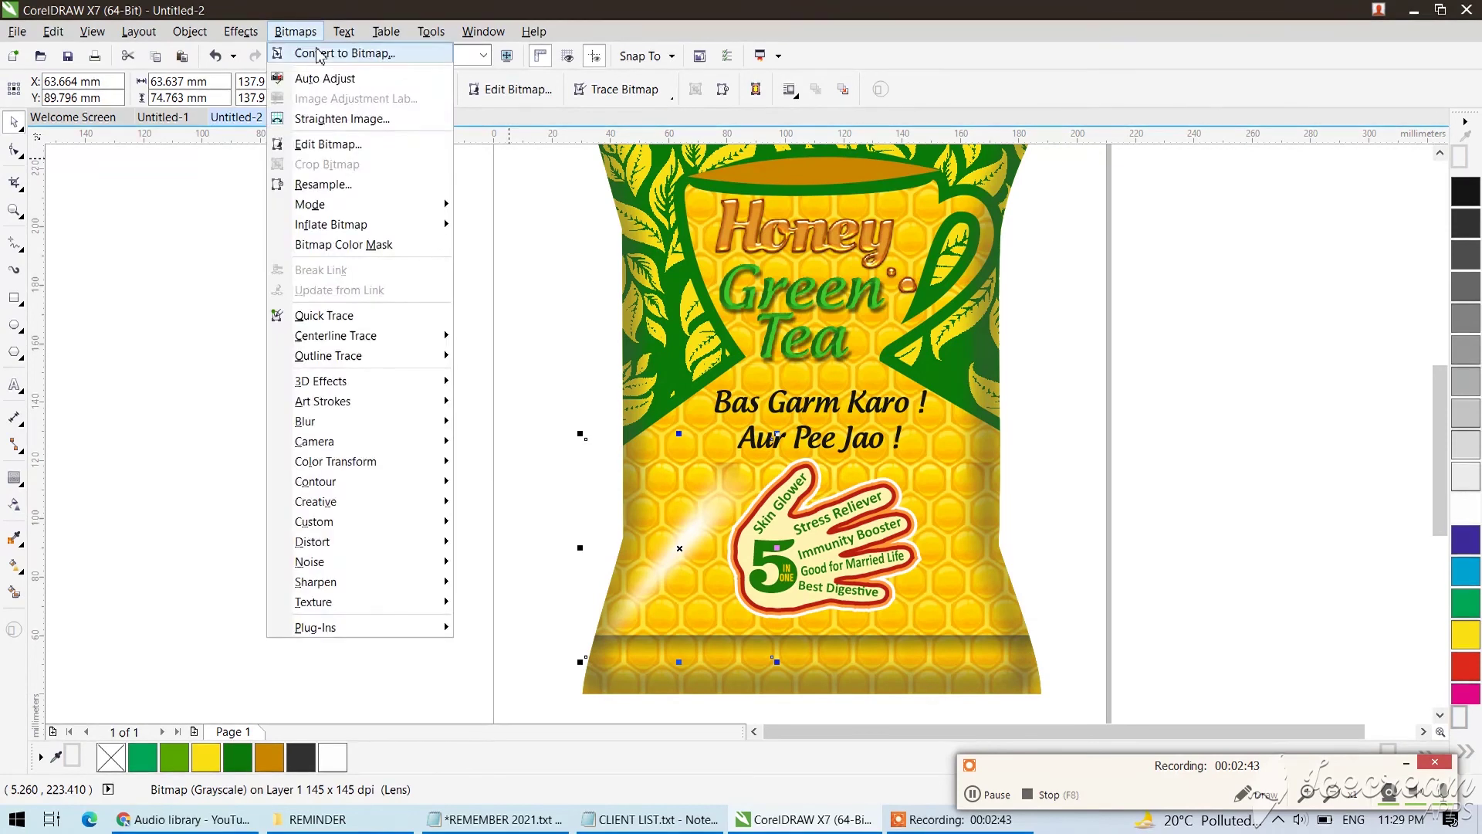
left_click(339, 53)
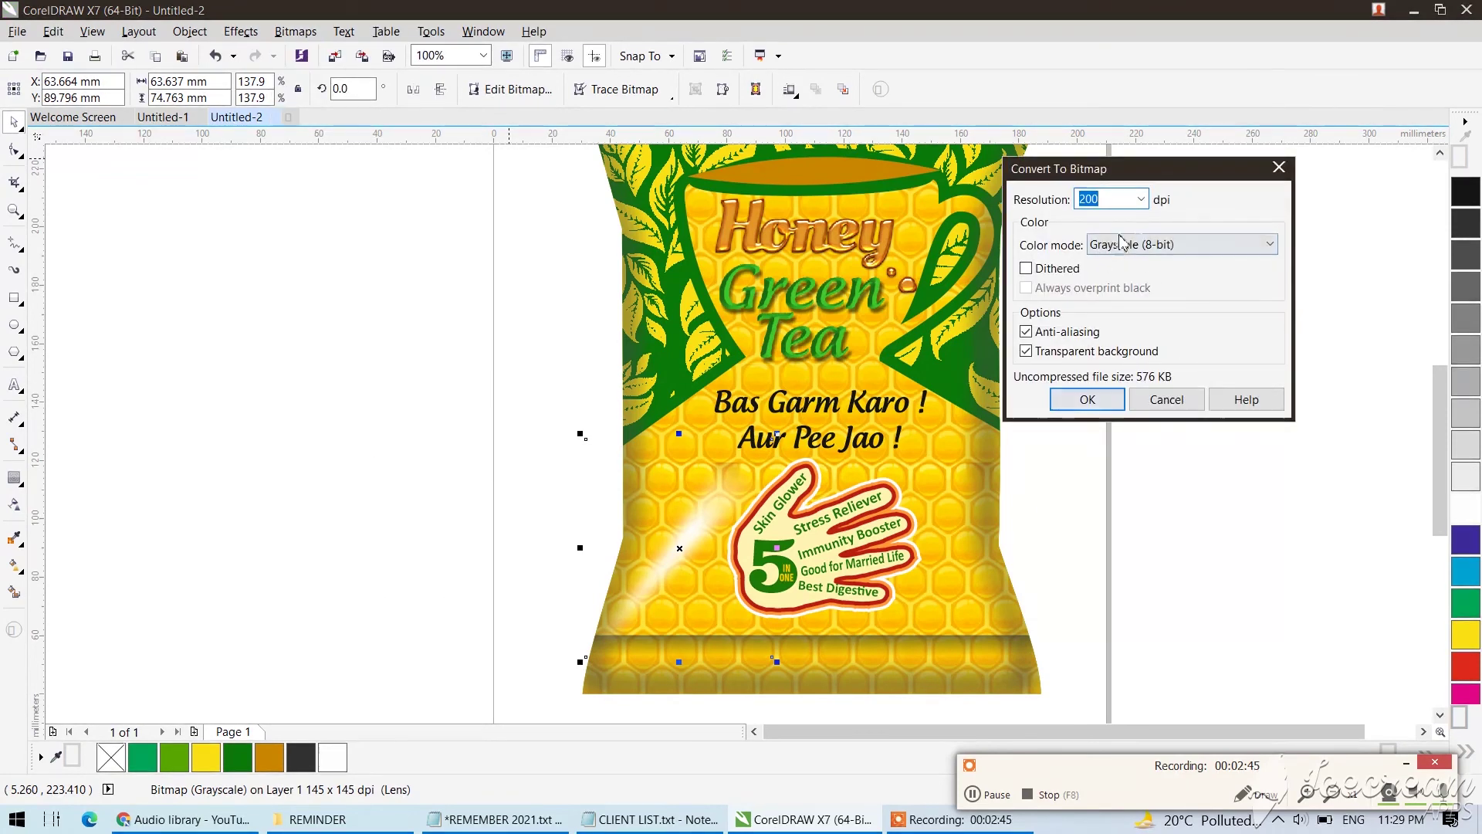
left_click(1162, 251)
left_click(1162, 249)
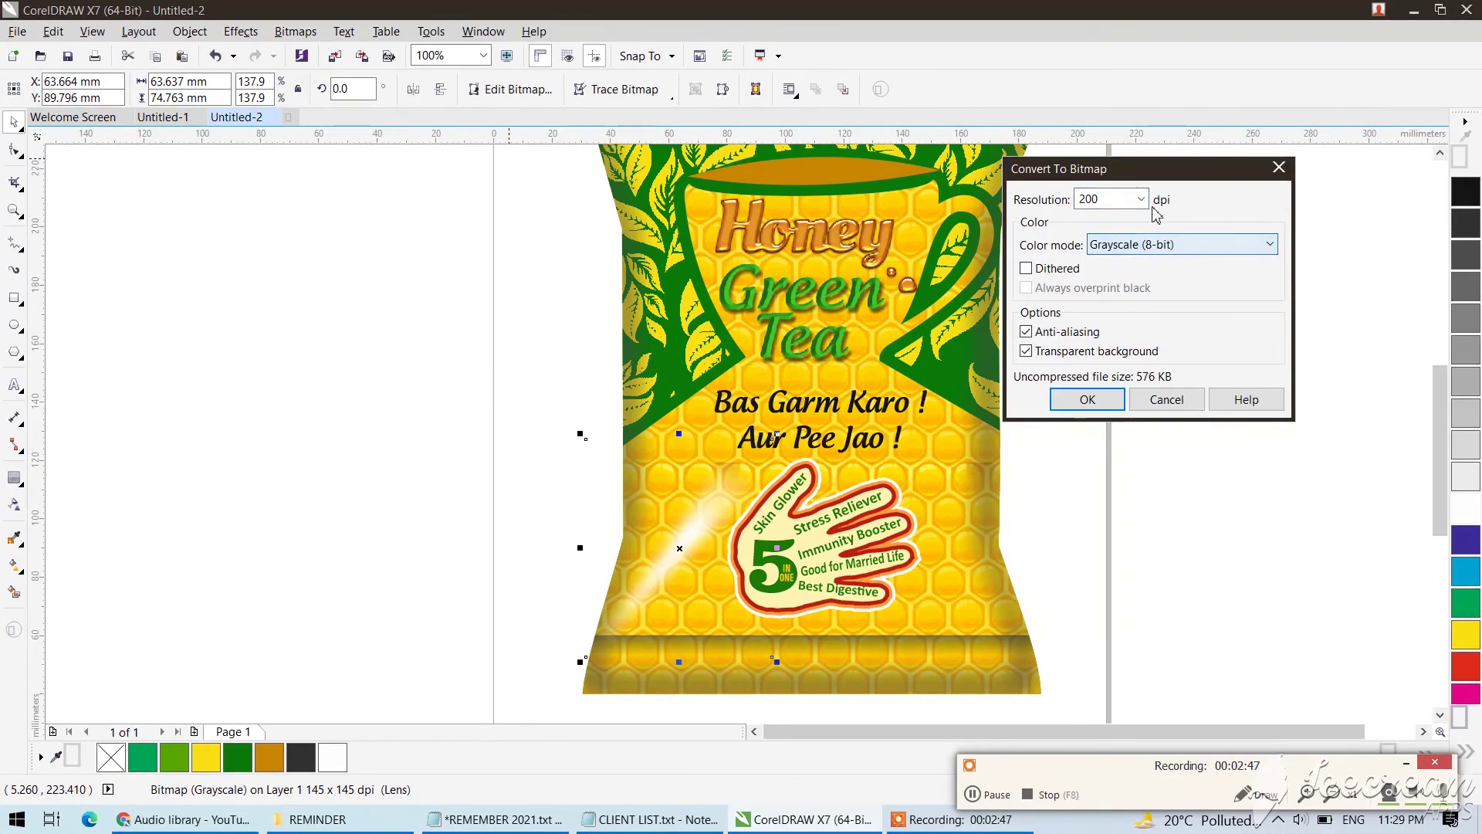
left_click(1141, 199)
left_click(1142, 199)
left_click(1173, 247)
left_click(1135, 324)
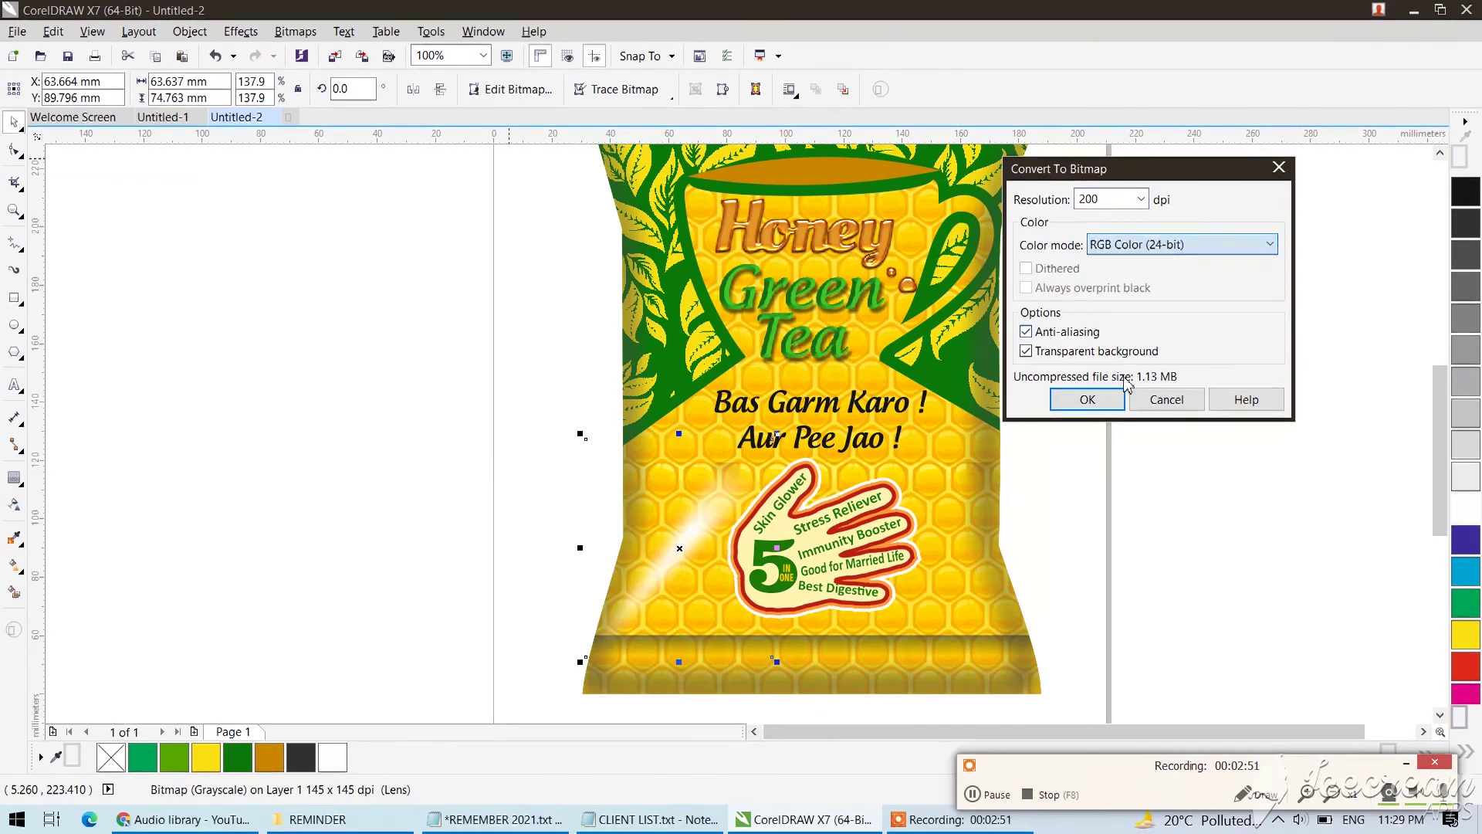
left_click(1087, 400)
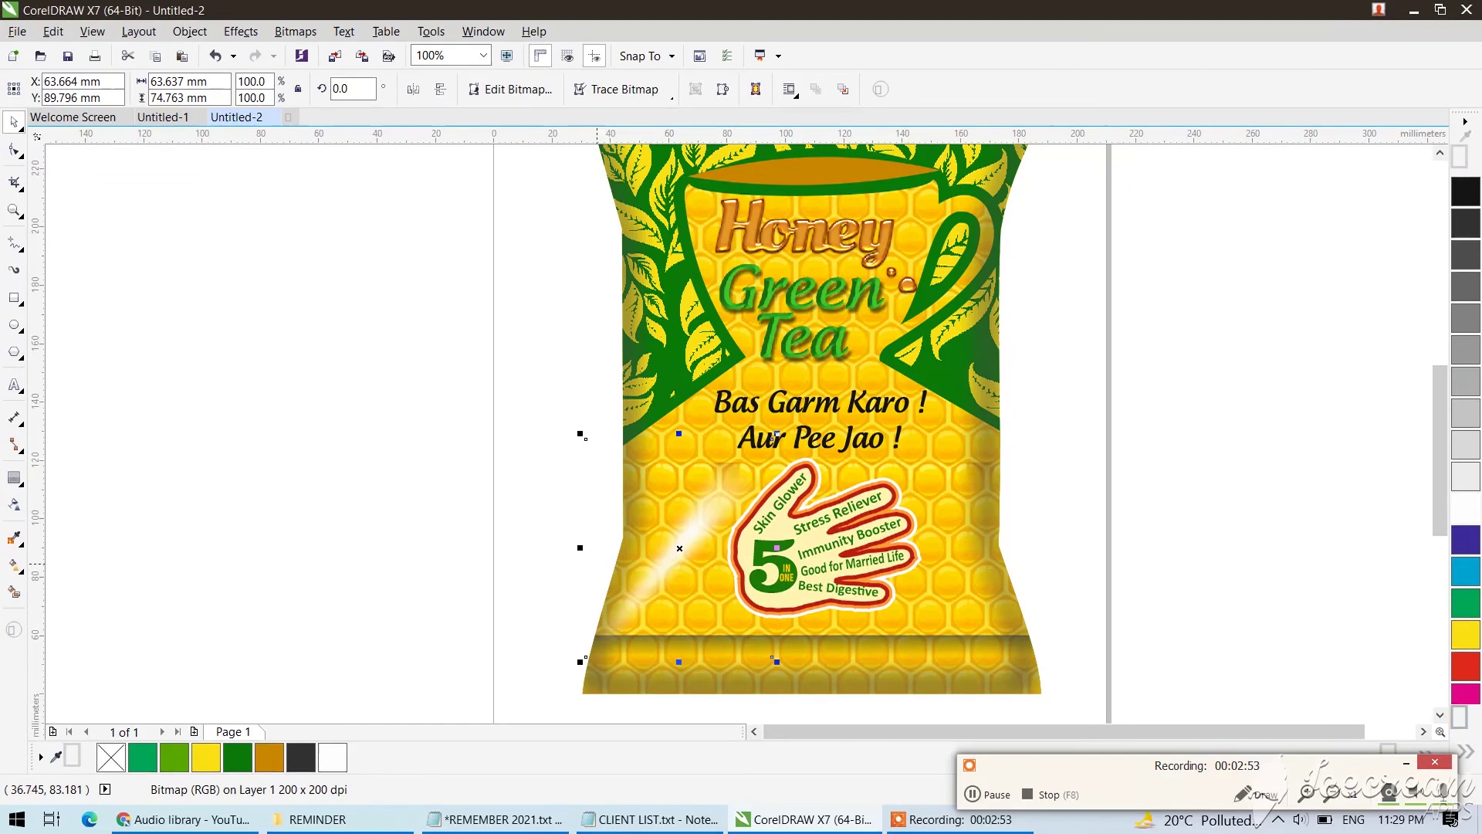
Create a horizontally mirrored copy of the highlight and place it at the pouch's opposite lower corner.
left_click_drag(580, 551, 957, 550)
right_click(958, 551)
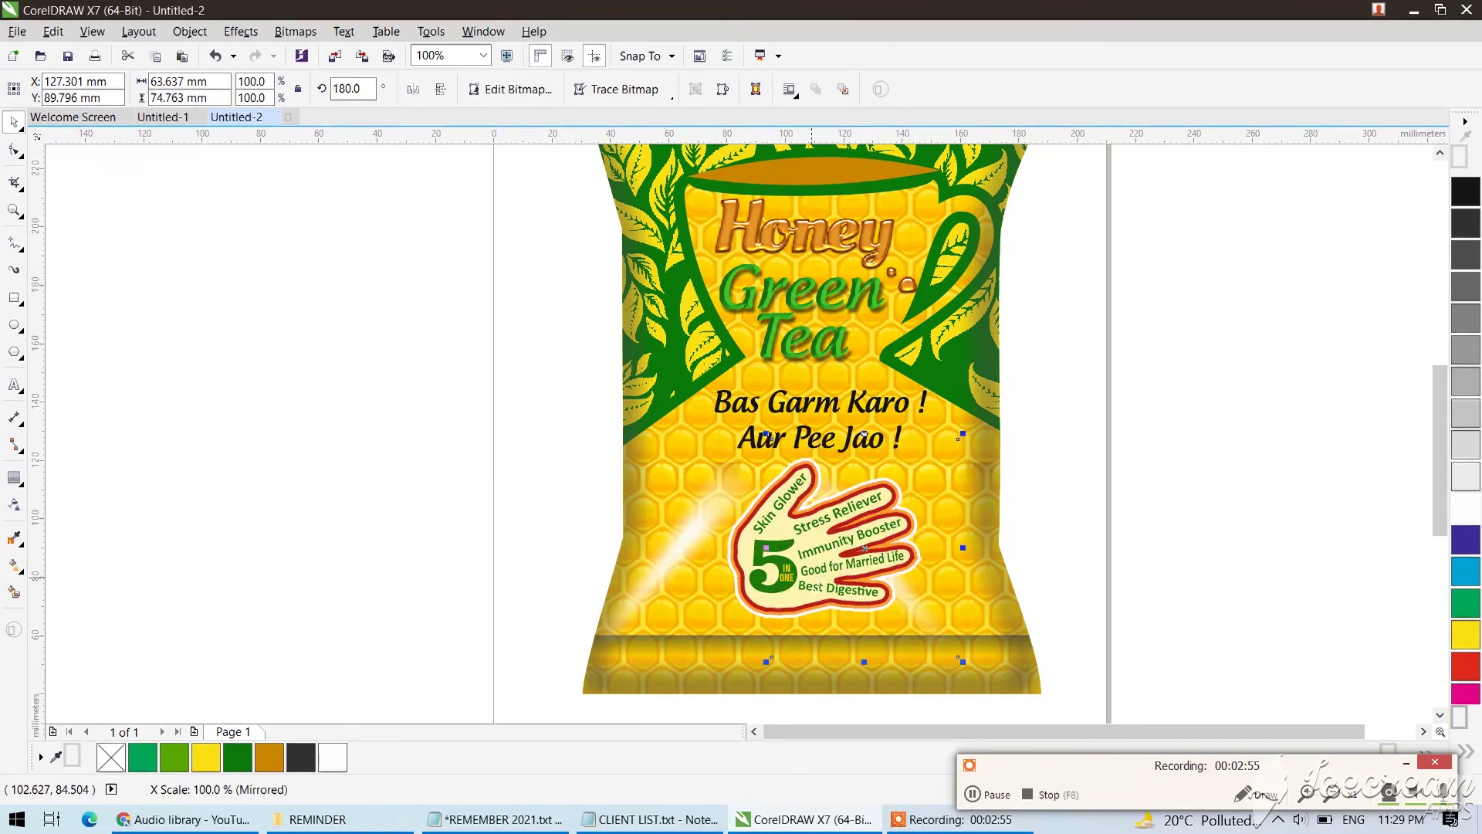
left_click_drag(865, 548, 945, 549)
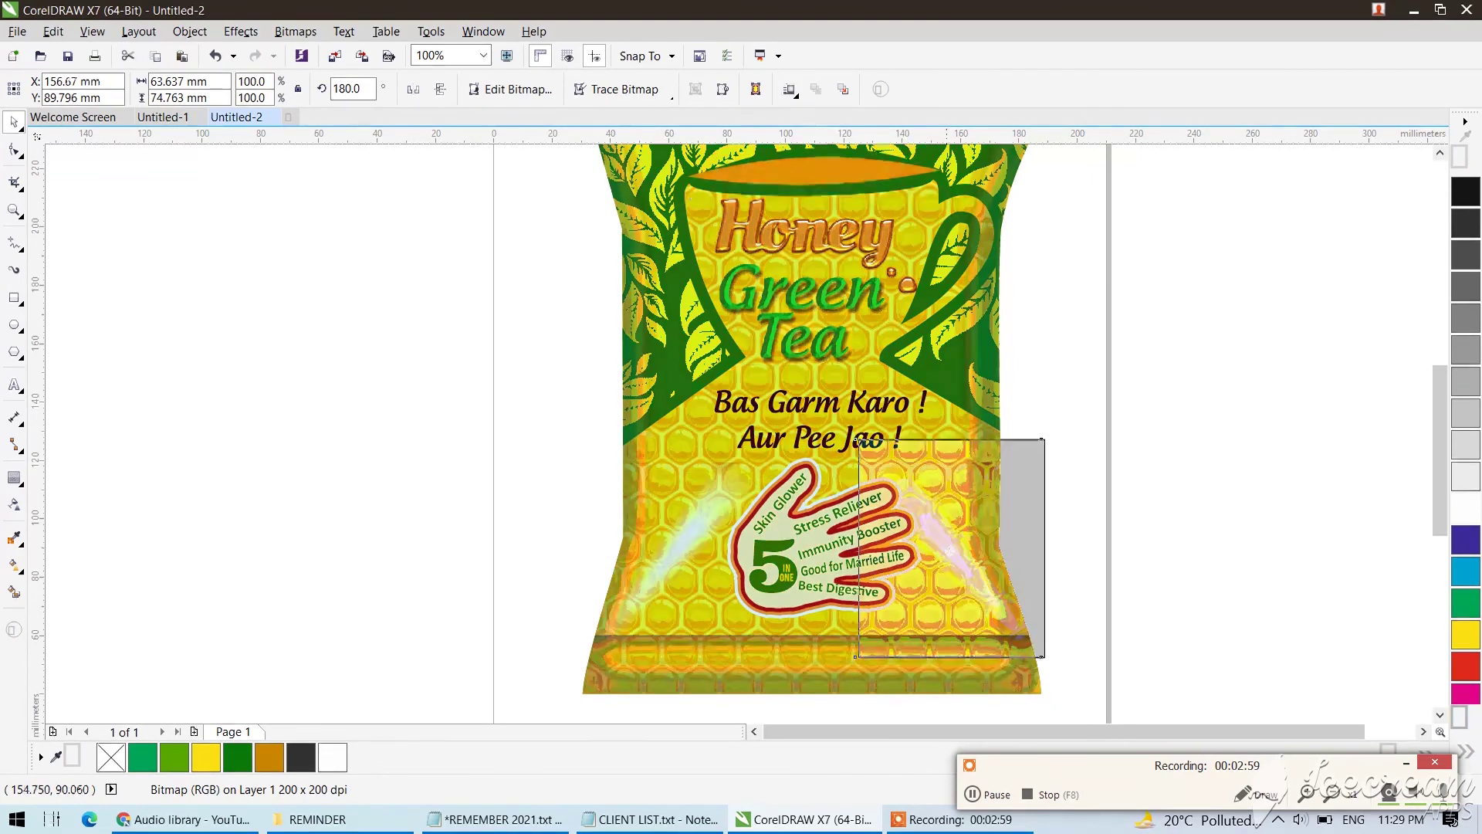
Select both lower highlights and give them a uniform transparency of 27.
left_click(761, 559, "shift")
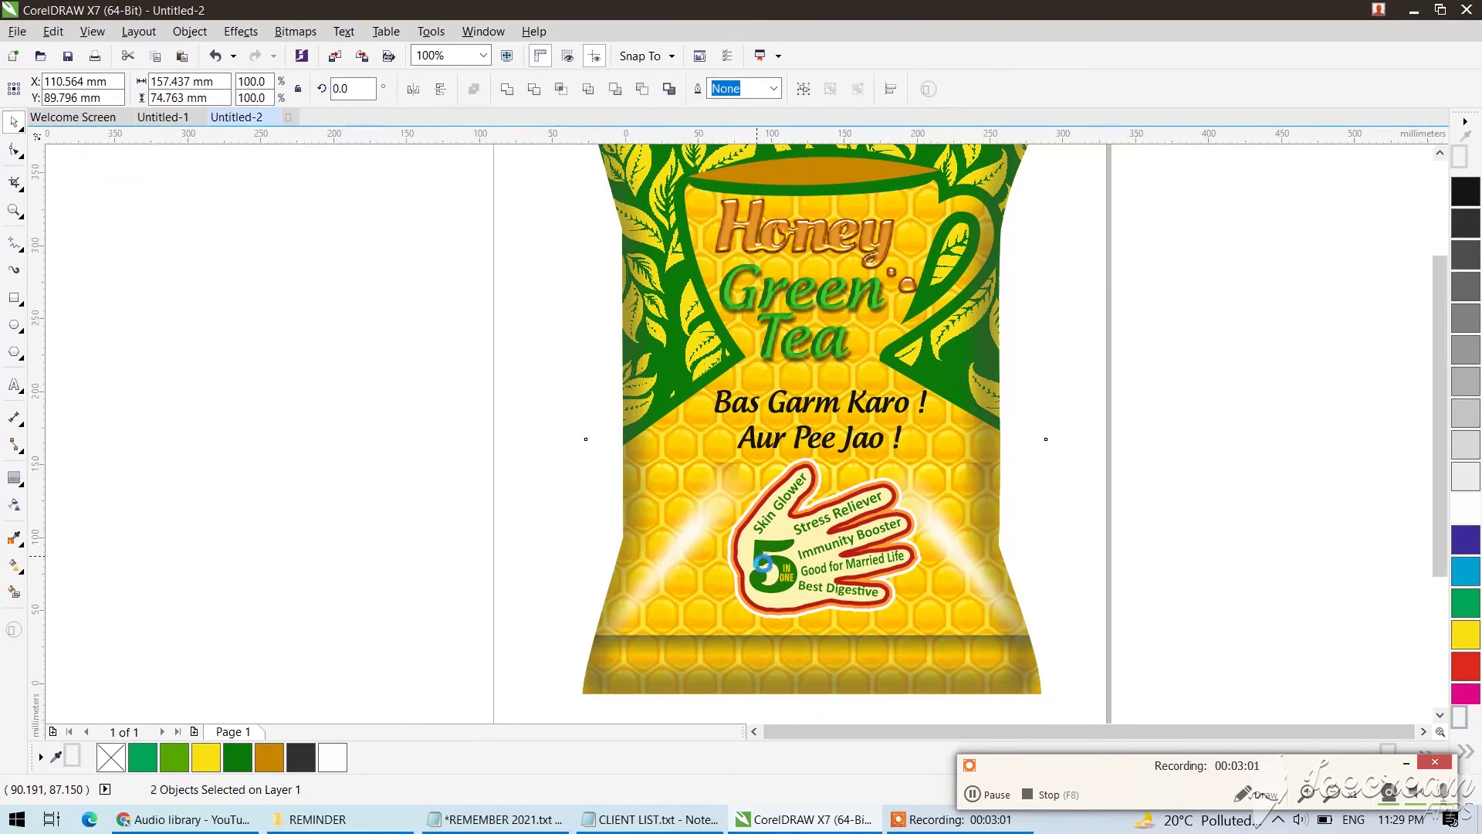
scroll(760, 559, "down", 2)
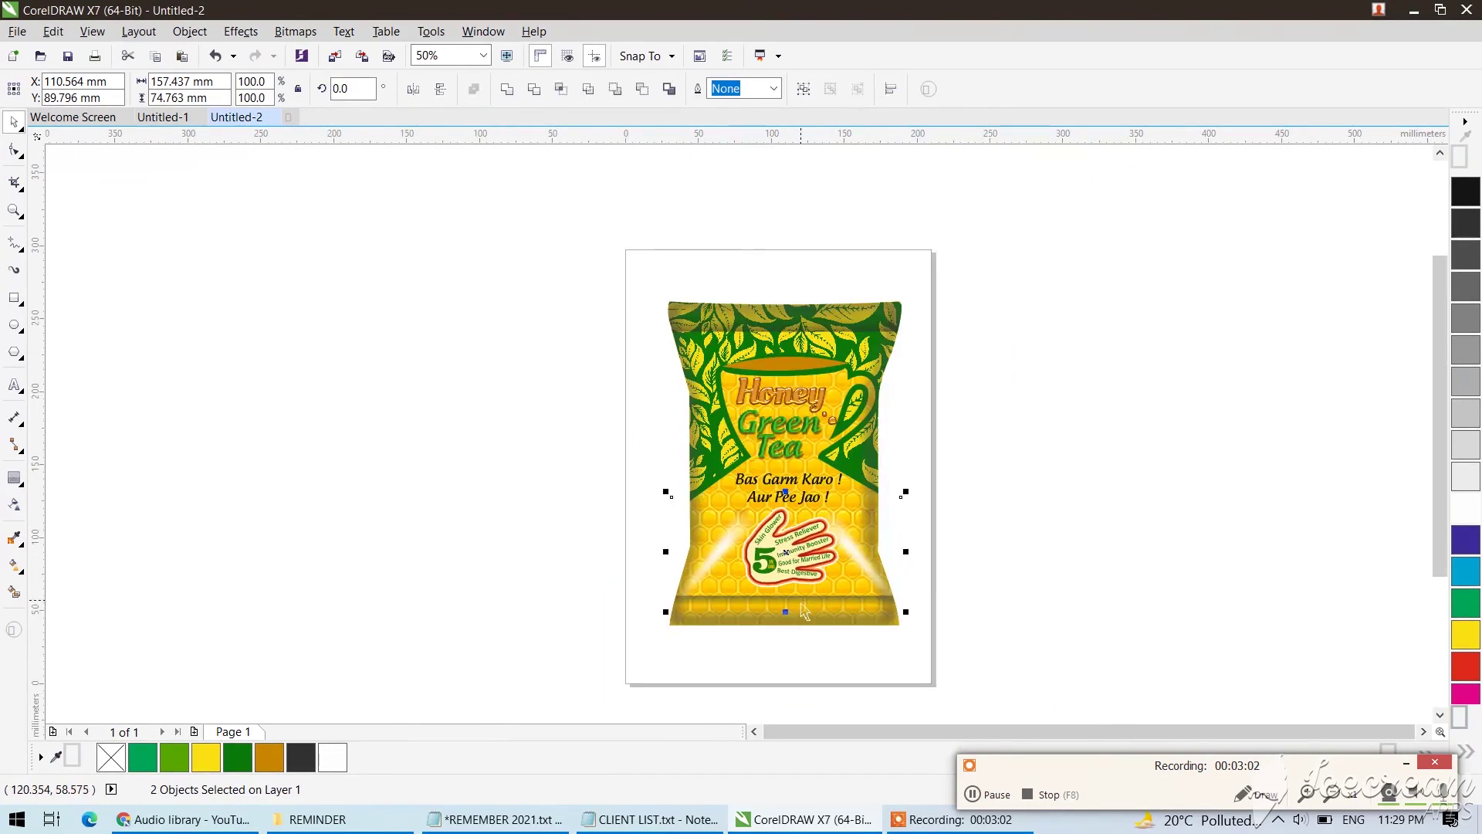
left_click(21, 510)
left_click(42, 90)
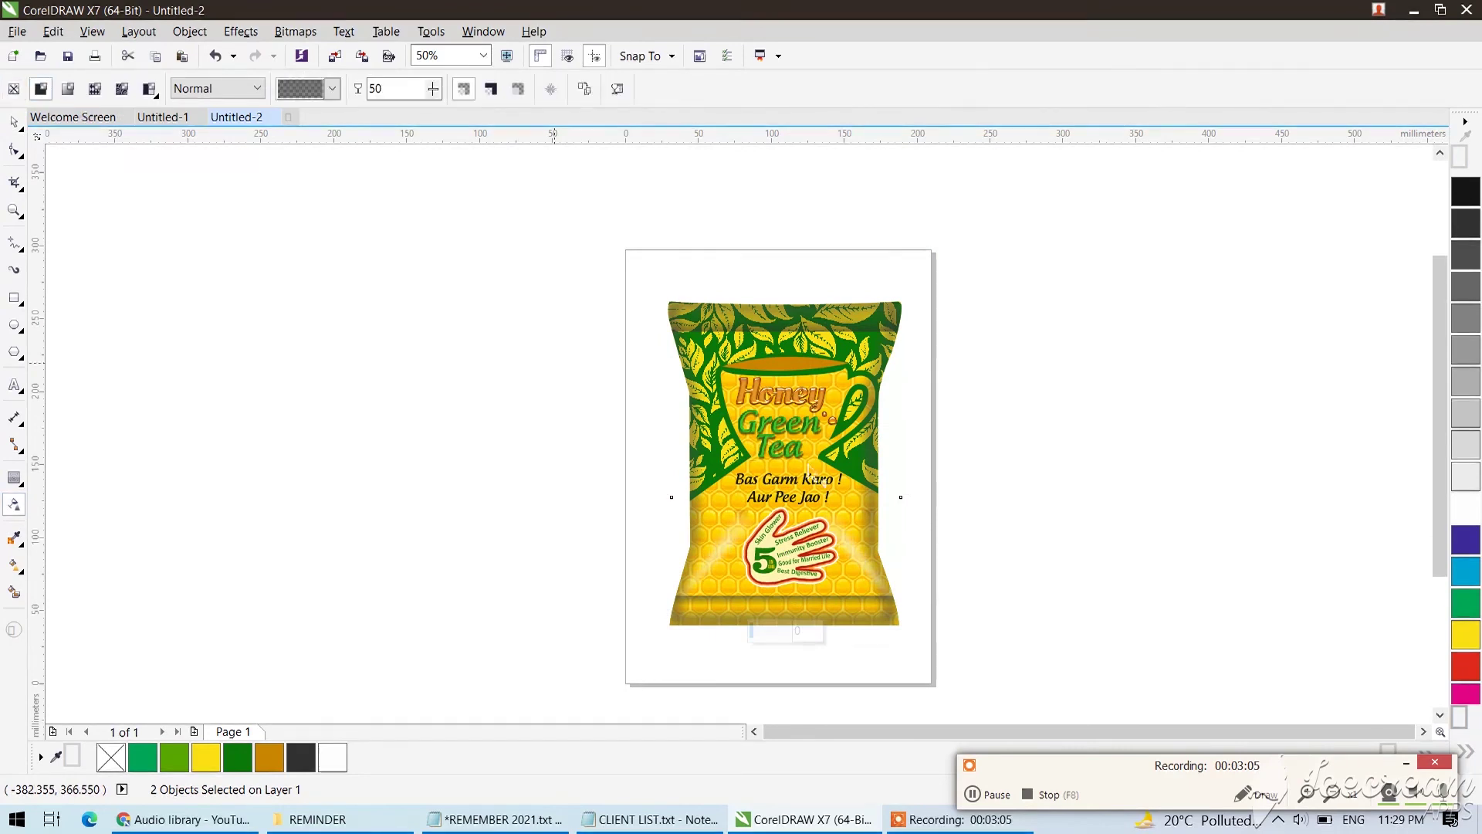
left_click_drag(437, 106, 418, 116)
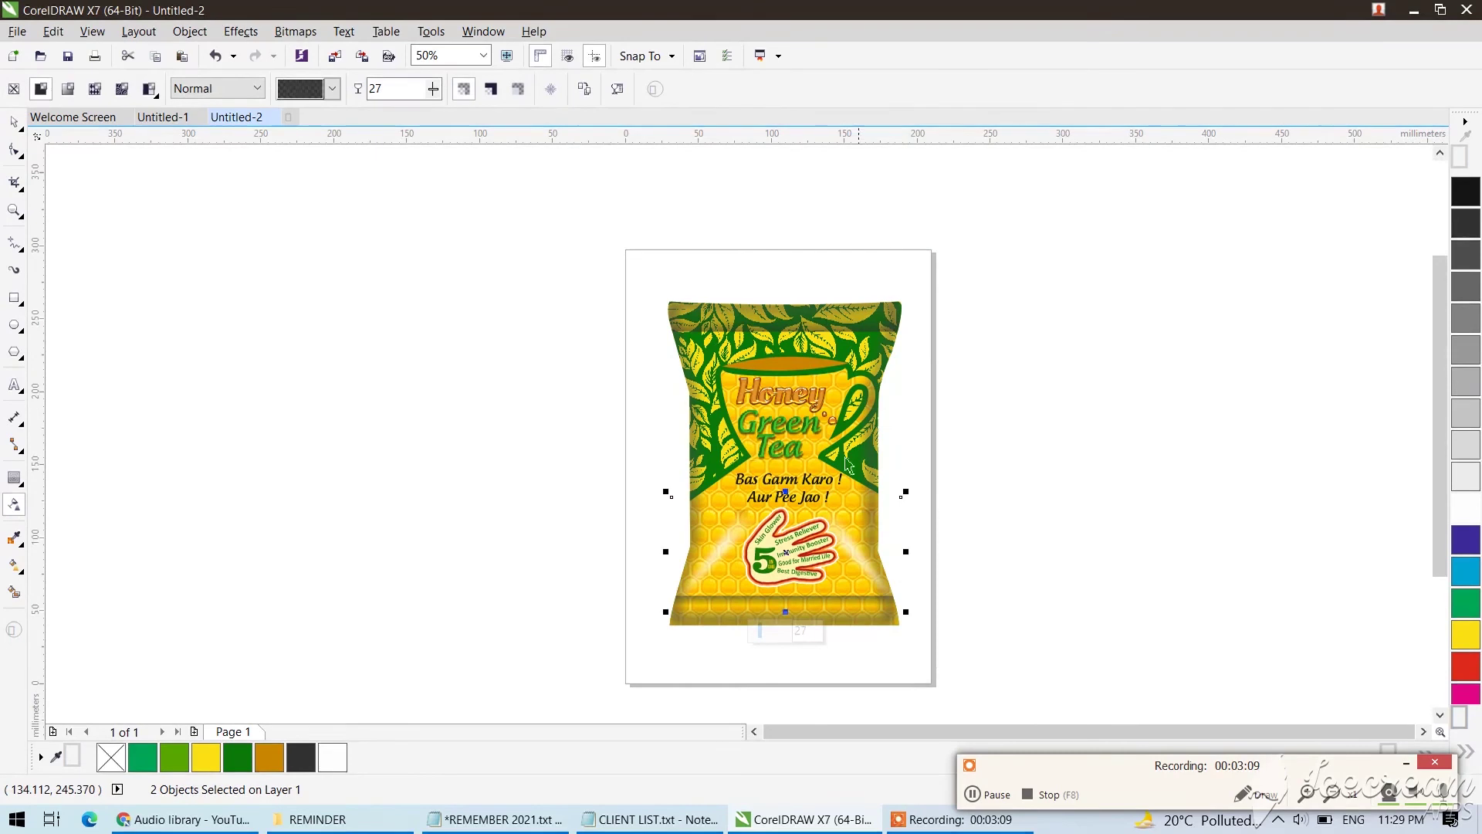
Create a vertically mirrored copy of the two lower highlights and place it at the pouch's upper corners.
key("space")
left_click_drag(786, 612, 867, 368)
right_click(796, 471)
left_click(980, 361)
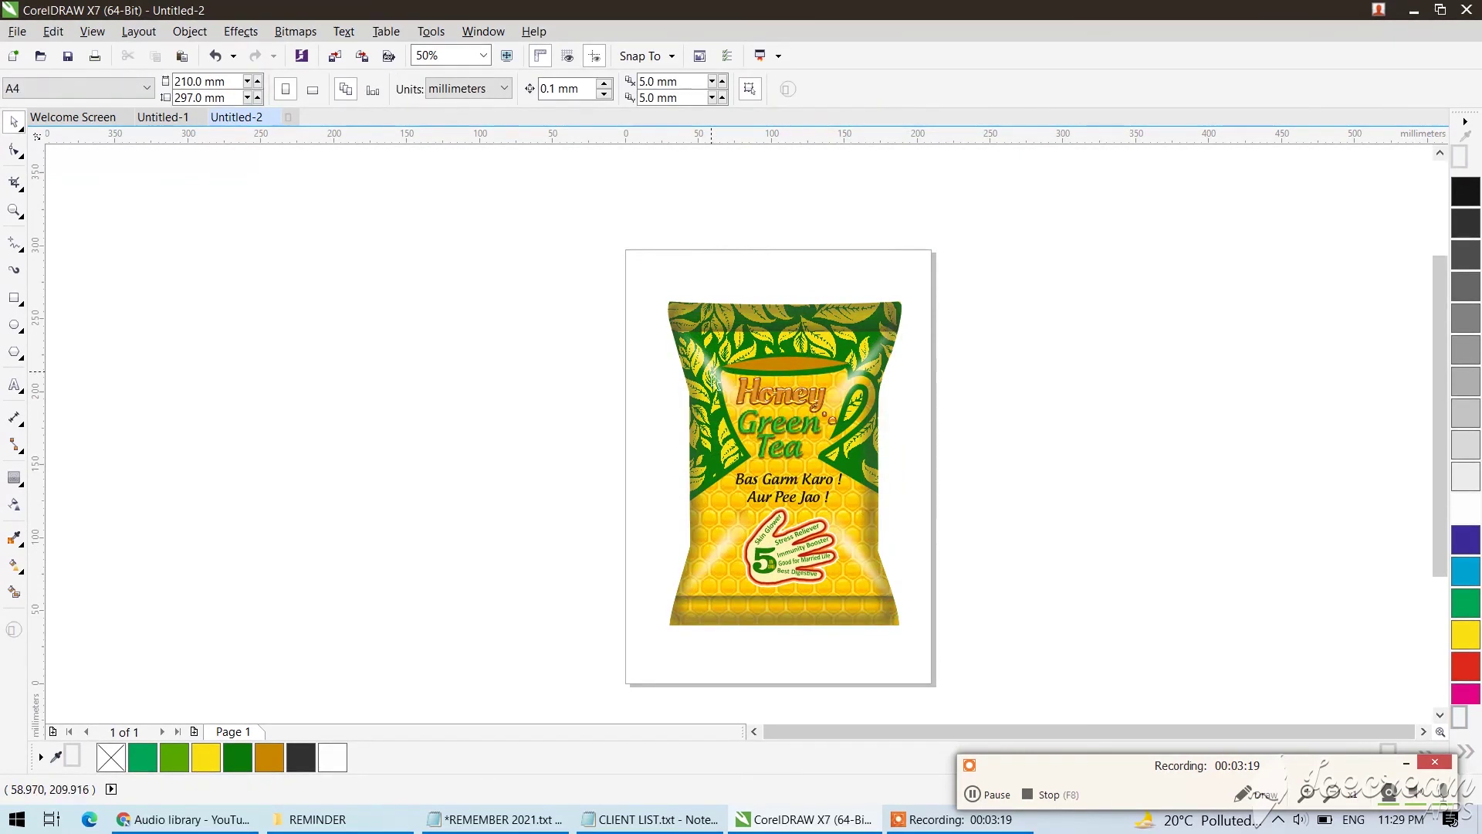
Scale down each of the two upper highlights and shift the one above the cup handle slightly inward.
left_click(710, 375)
left_click_drag(774, 433, 763, 419)
left_click(812, 431)
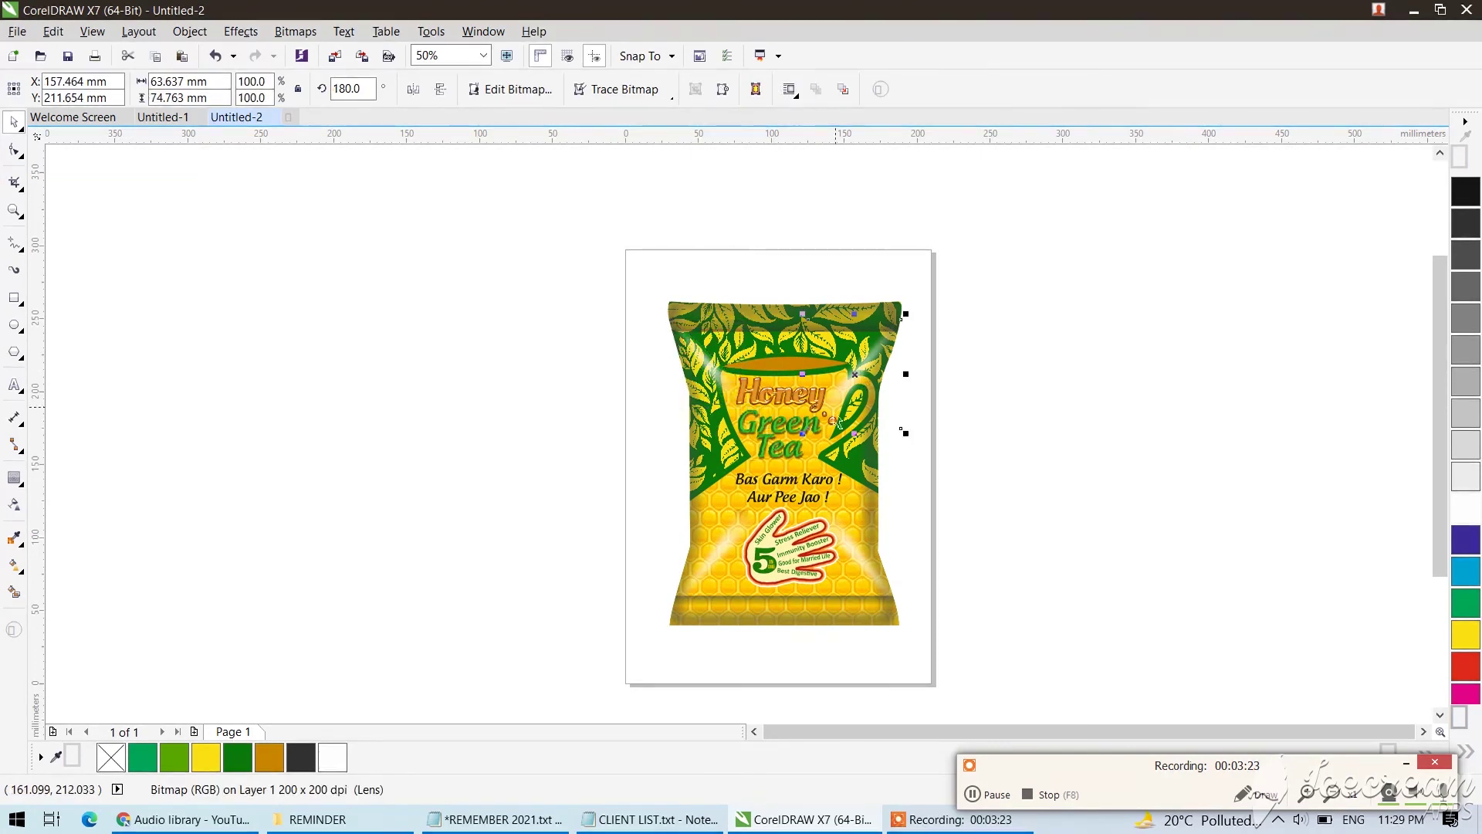
left_click_drag(804, 434, 820, 414)
left_click_drag(869, 360, 862, 360)
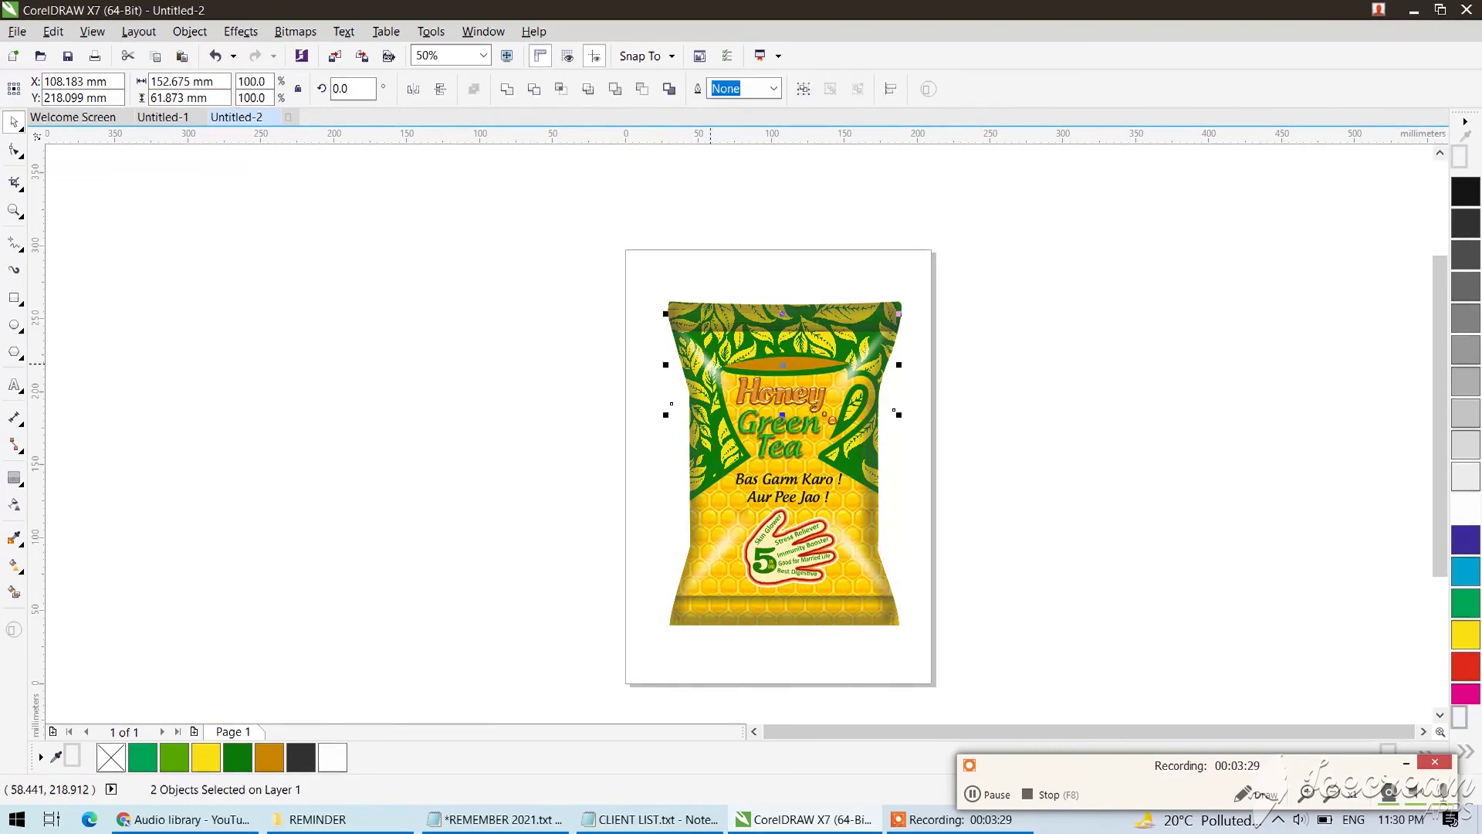
Fine-tune the uniform transparency of the two upper highlights.
left_click(14, 504)
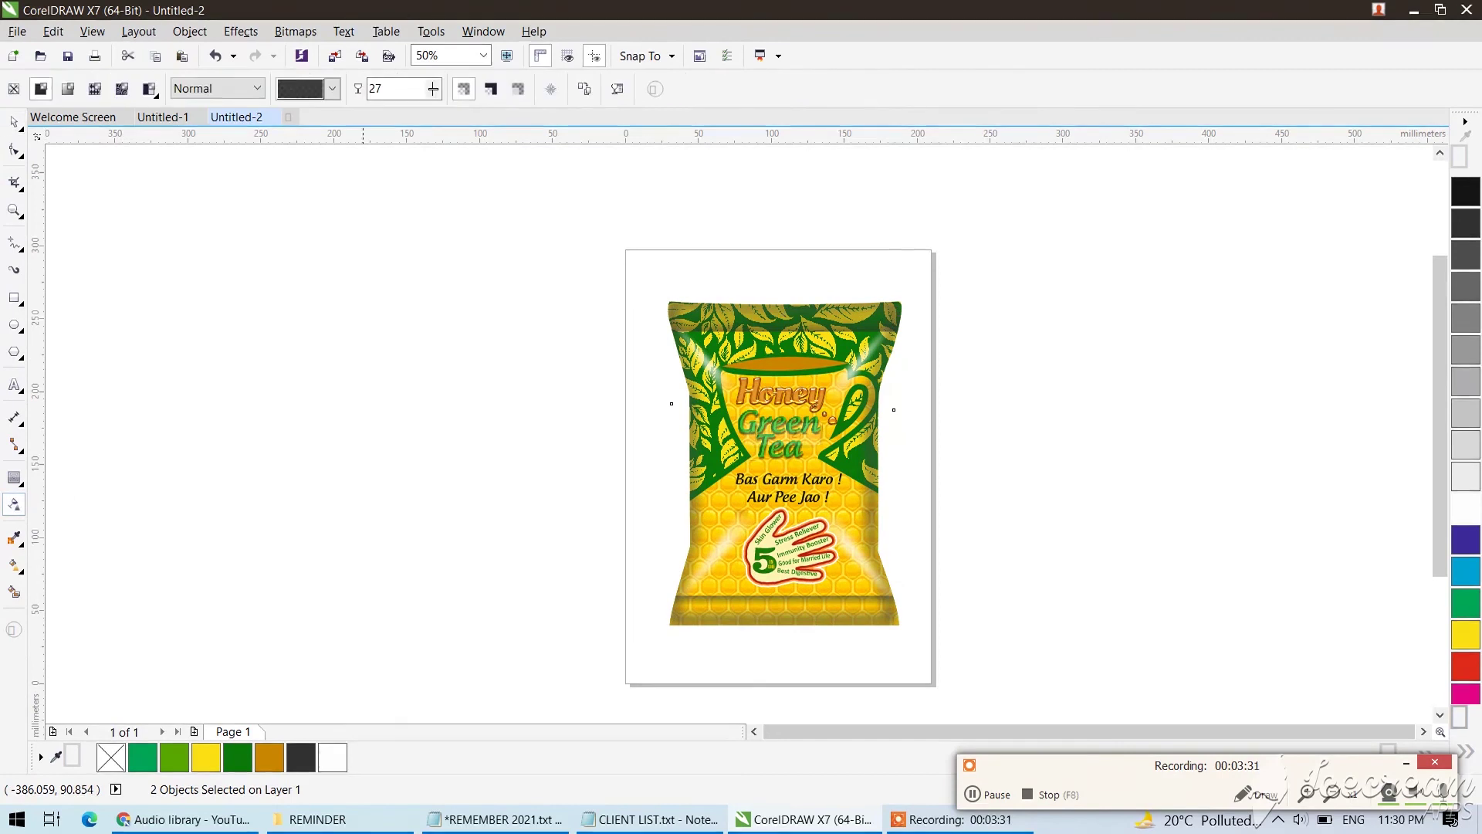
left_click(436, 91)
mouse_move(434, 109)
left_mouse_down()
mouse_move(453, 103)
mouse_move(429, 107)
left_mouse_up()
left_click(439, 90)
key("space")
left_click(390, 384)
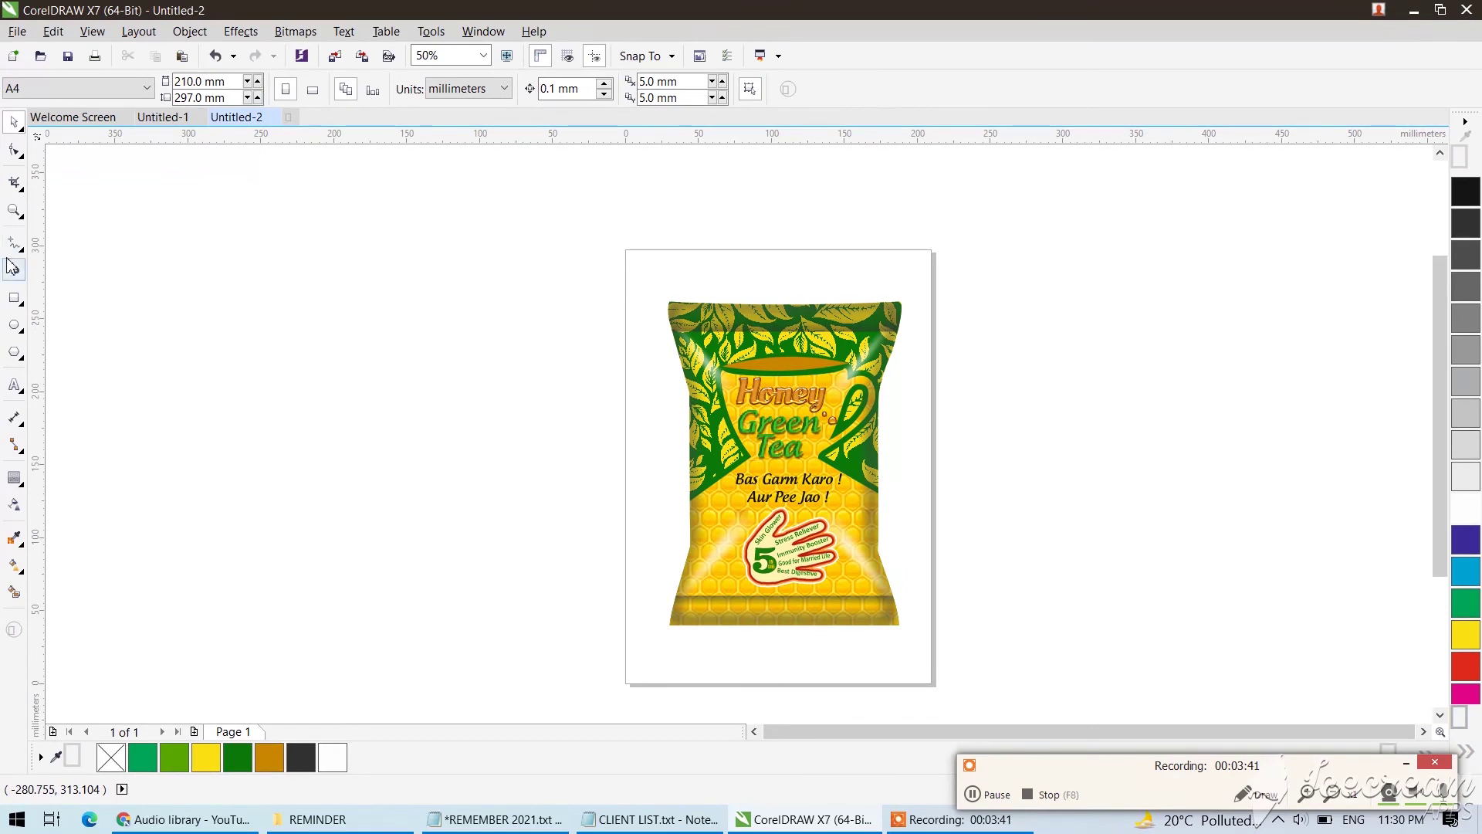
Examine the whole pouch design with its corner highlights.
left_click(13, 210)
left_click_drag(635, 282, 929, 644)
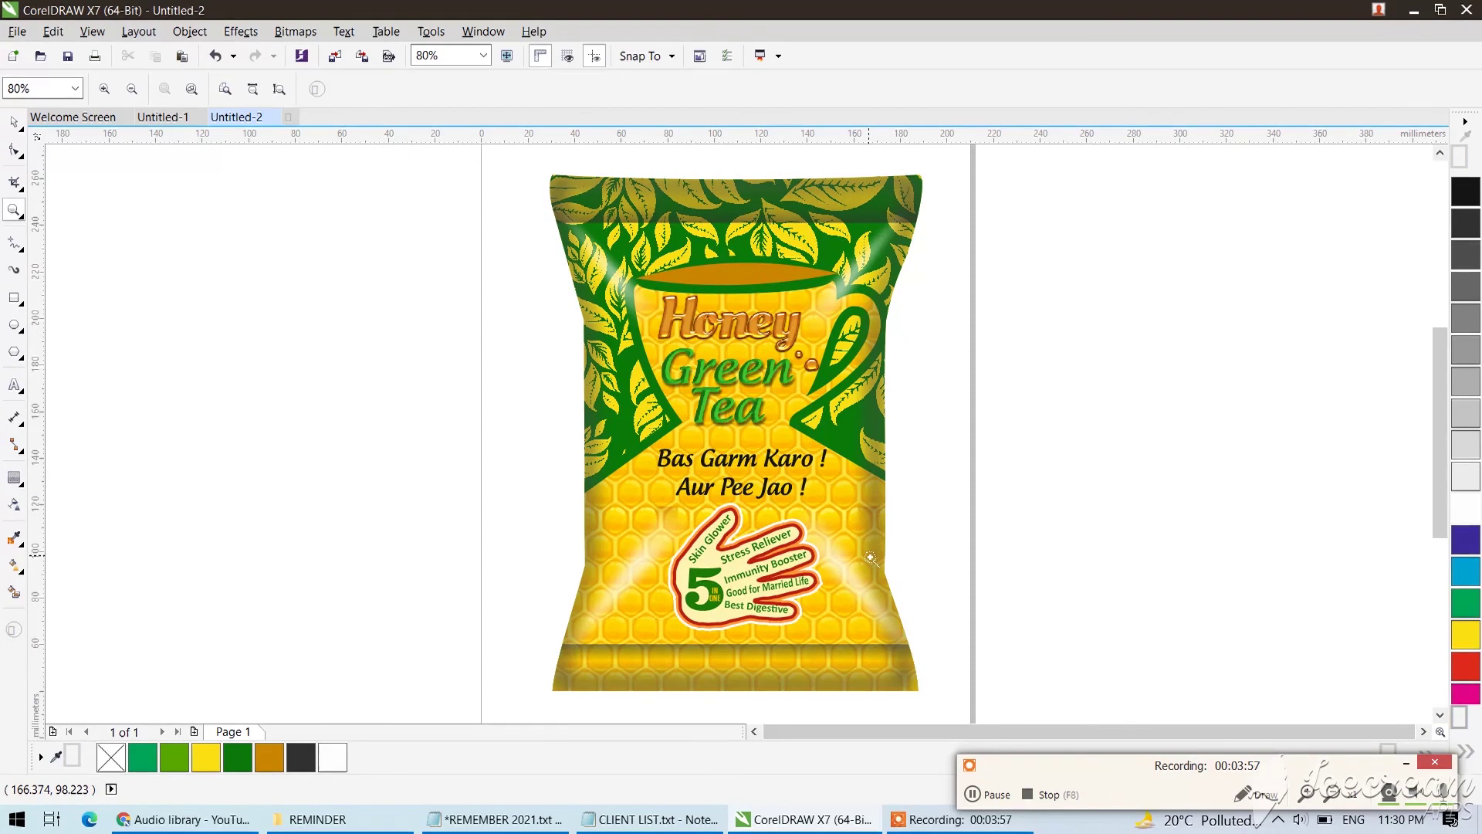
scroll(871, 558, "down", 2)
key("space")
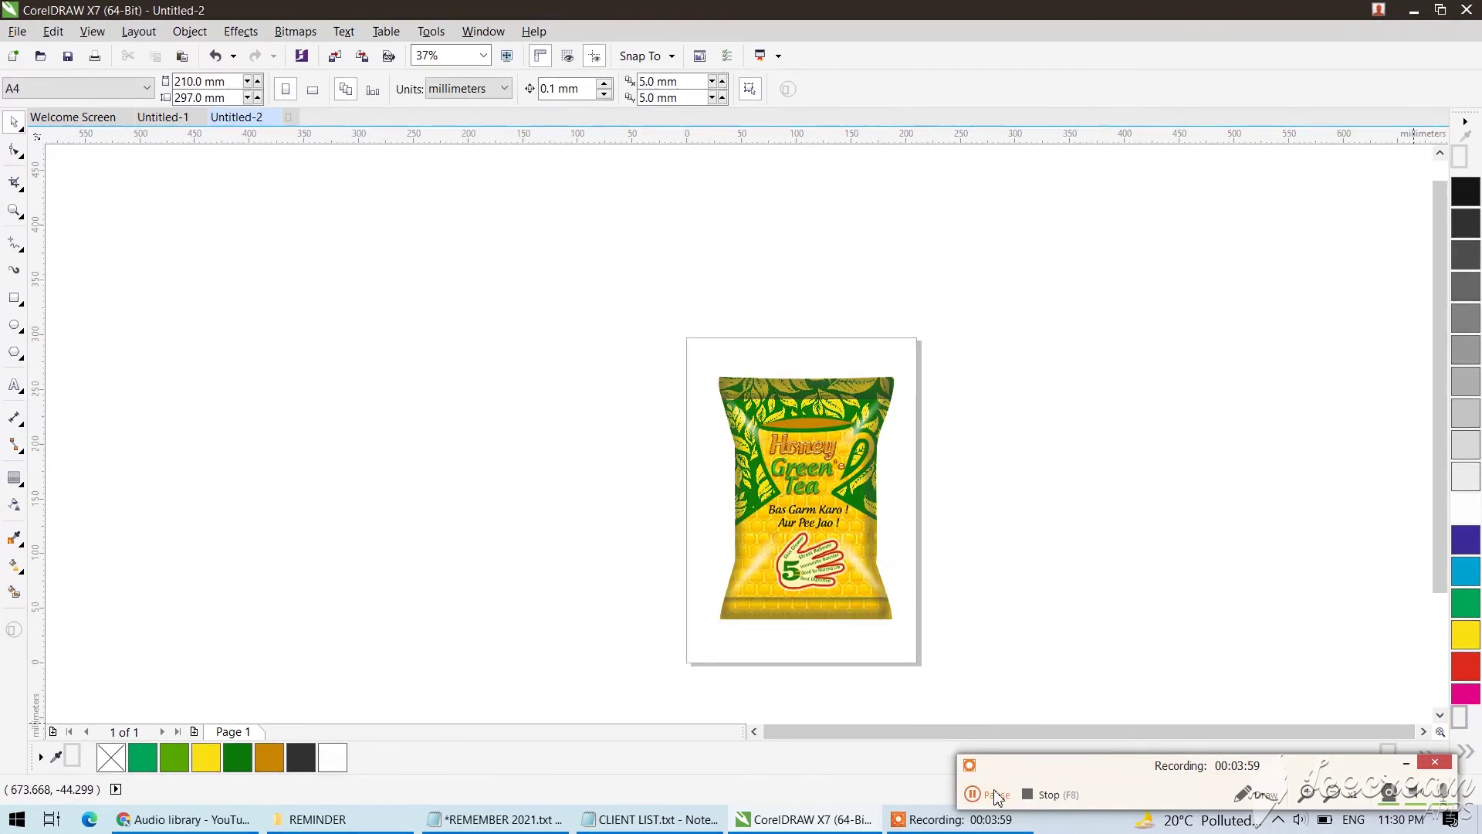